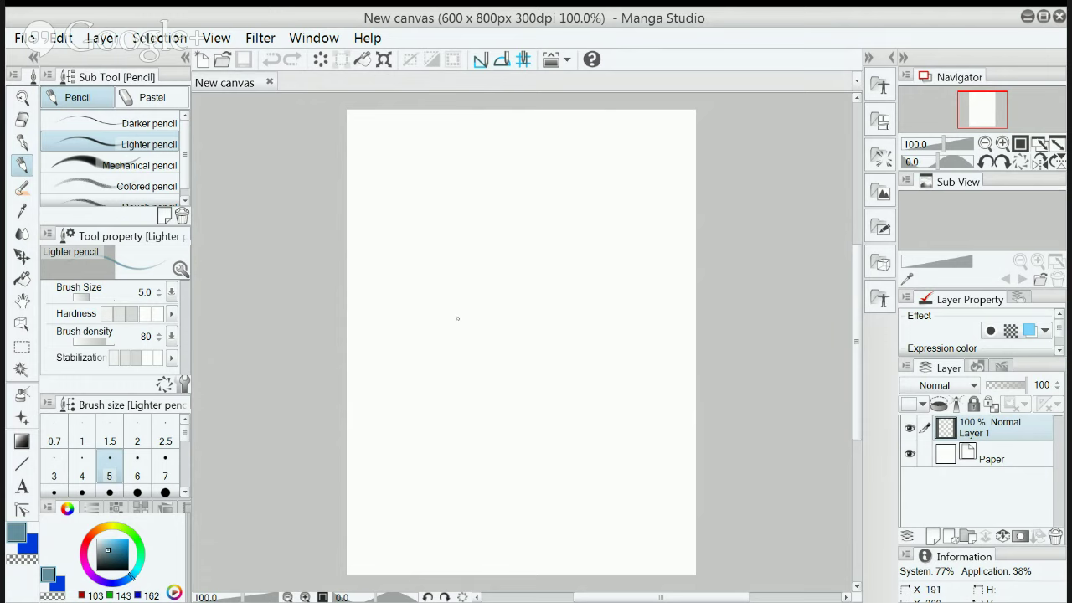
Sketch the top edge and bulging left and right sides of a rounded hexagonal body with the Lighter pencil
drag(448, 319, 546, 316)
drag(451, 320, 578, 313)
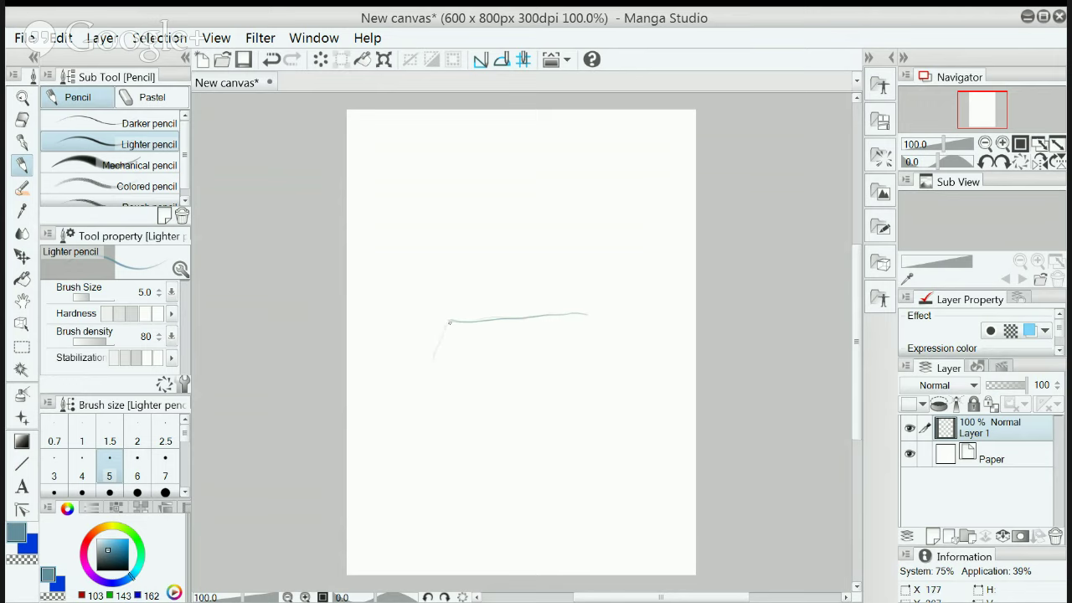
drag(449, 323, 421, 366)
drag(450, 324, 433, 346)
mouse_move(553, 317)
mouse_down()
mouse_move(579, 345)
mouse_move(580, 373)
mouse_move(576, 344)
mouse_move(585, 359)
mouse_move(548, 415)
mouse_up()
drag(421, 366, 452, 424)
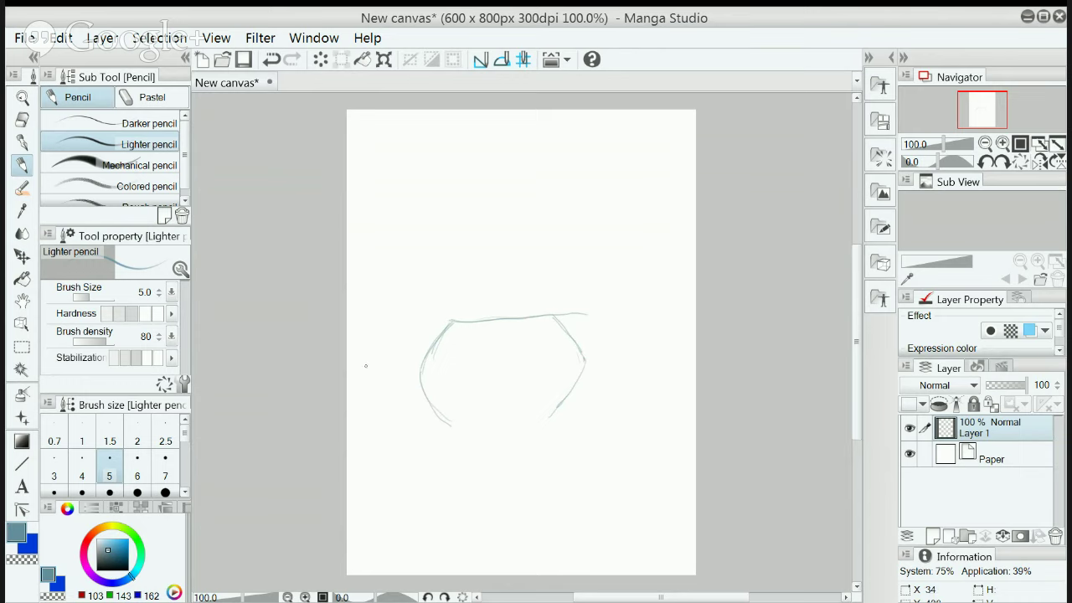
Close the body's outline with a flat bottom edge and strengthen its angled right side
drag(452, 425, 549, 418)
mouse_move(580, 369)
mouse_down()
mouse_move(554, 417)
mouse_move(577, 381)
mouse_move(549, 422)
mouse_up()
drag(450, 425, 561, 421)
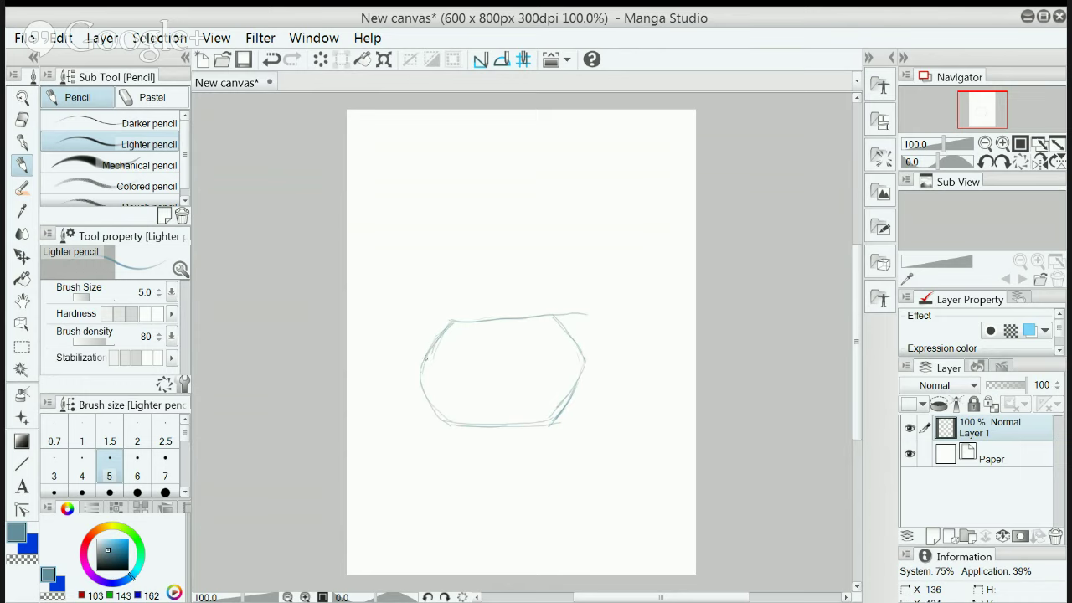
mouse_move(551, 318)
mouse_down()
mouse_move(581, 358)
mouse_move(580, 383)
mouse_move(586, 369)
mouse_move(573, 395)
mouse_up()
drag(577, 356, 576, 384)
Draw a horizontal dividing line across the widest part of the body from side to side
drag(424, 373, 572, 370)
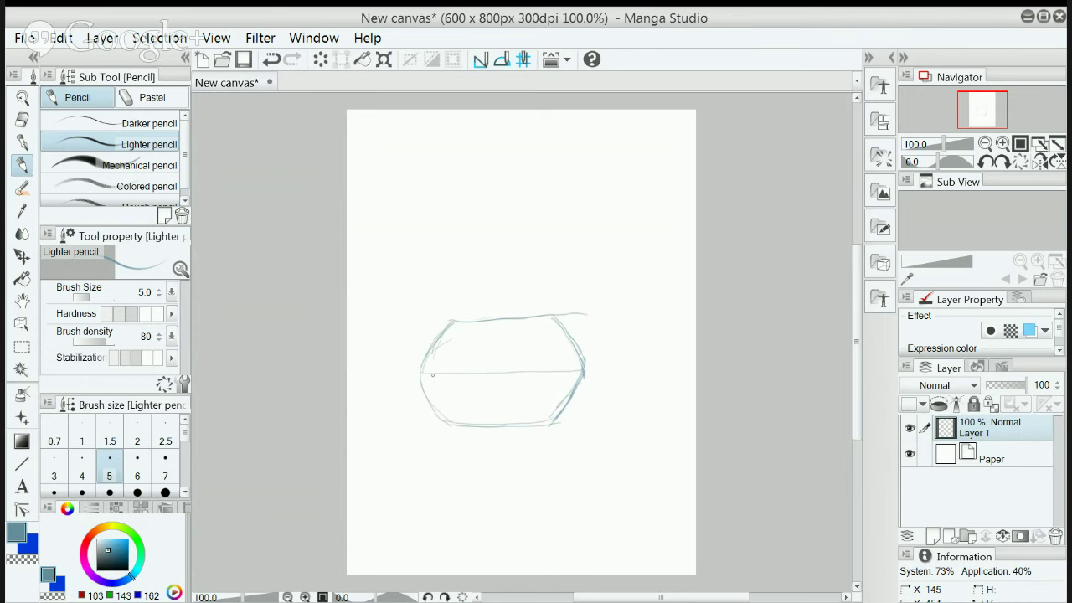
drag(422, 373, 581, 366)
drag(514, 373, 580, 371)
Sketch a narrow upright ellipse at the body's right end and a curved spout sweeping upward from it
mouse_move(565, 336)
mouse_down()
mouse_move(567, 399)
mouse_move(568, 344)
mouse_move(577, 343)
mouse_move(567, 332)
mouse_move(556, 376)
mouse_up()
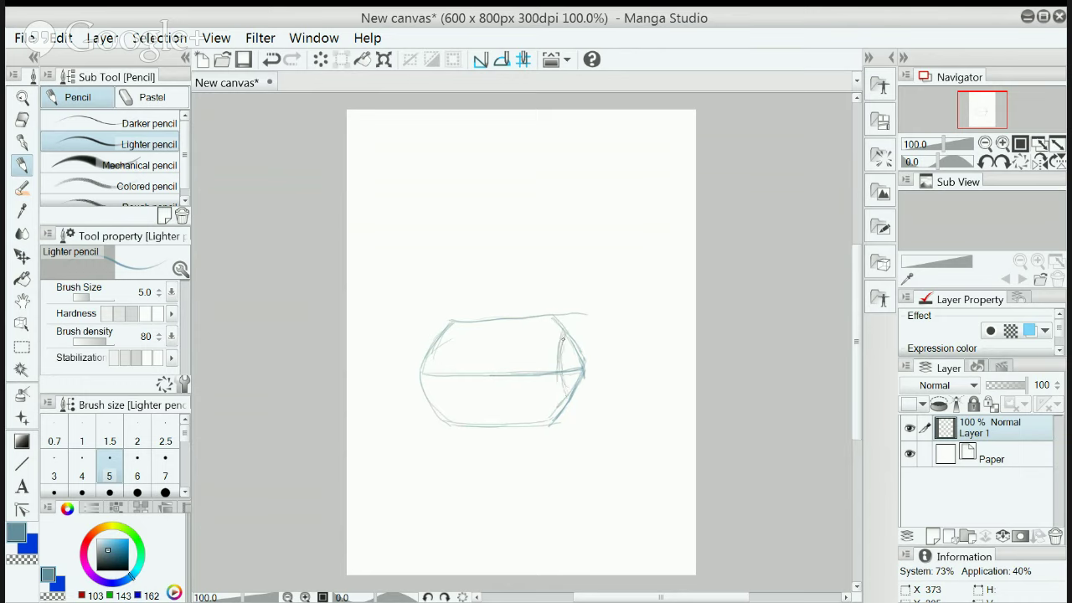
mouse_move(561, 339)
mouse_down()
mouse_move(560, 395)
mouse_move(557, 365)
mouse_up()
mouse_move(582, 333)
mouse_down()
mouse_move(601, 371)
mouse_move(597, 360)
mouse_move(635, 318)
mouse_move(611, 354)
mouse_move(621, 363)
mouse_move(625, 342)
mouse_move(610, 387)
mouse_move(581, 406)
mouse_move(568, 395)
mouse_move(581, 404)
mouse_move(604, 393)
mouse_move(574, 393)
mouse_move(575, 404)
mouse_move(598, 405)
mouse_move(615, 385)
mouse_move(609, 399)
mouse_move(618, 375)
mouse_move(603, 402)
mouse_move(568, 396)
mouse_move(601, 406)
mouse_up()
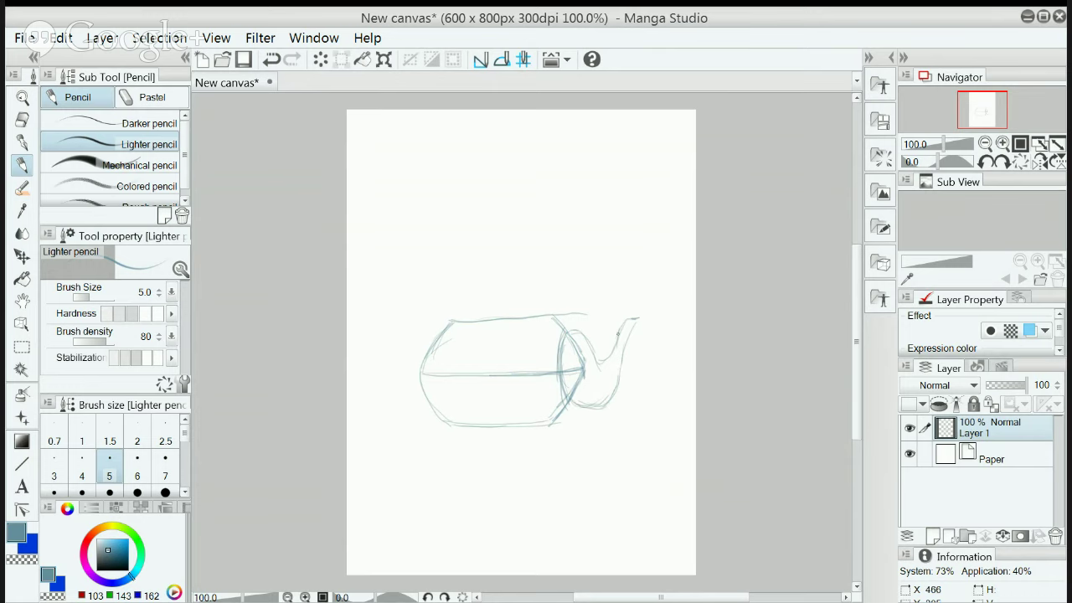
drag(629, 320, 641, 318)
Sketch a large oval wheel at the body's lower right, with a sloping track line and base line tapering left
mouse_move(549, 381)
mouse_down()
mouse_move(544, 434)
mouse_move(553, 390)
mouse_move(552, 432)
mouse_move(515, 418)
mouse_move(545, 376)
mouse_move(528, 441)
mouse_move(524, 388)
mouse_move(561, 398)
mouse_move(549, 441)
mouse_move(539, 385)
mouse_up()
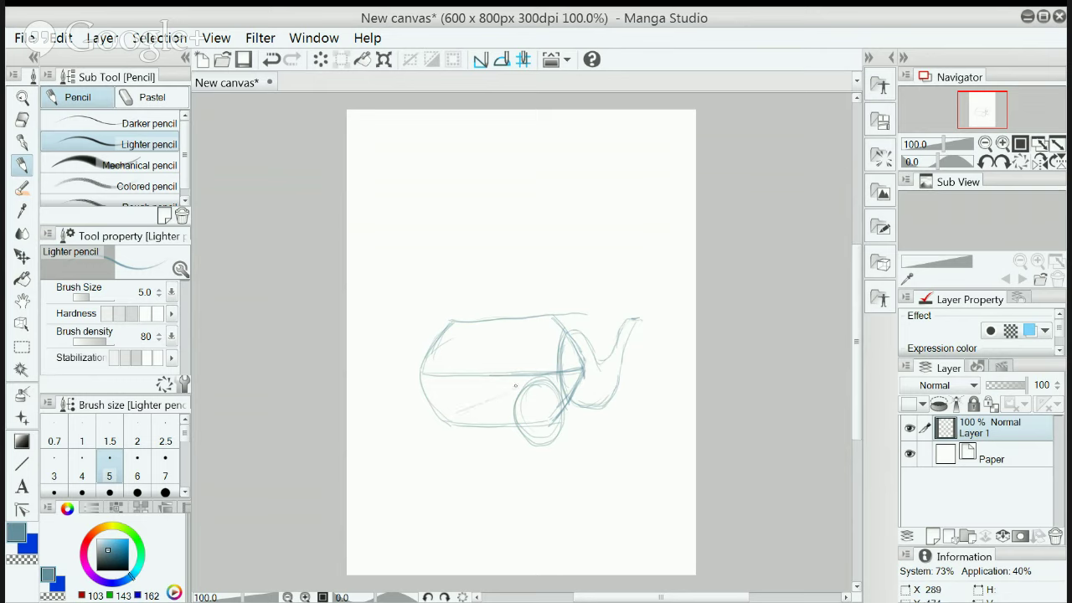
mouse_move(525, 383)
mouse_down()
mouse_move(434, 428)
mouse_move(433, 446)
mouse_up()
mouse_move(513, 391)
mouse_down()
mouse_move(433, 427)
mouse_move(446, 441)
mouse_move(529, 440)
mouse_up()
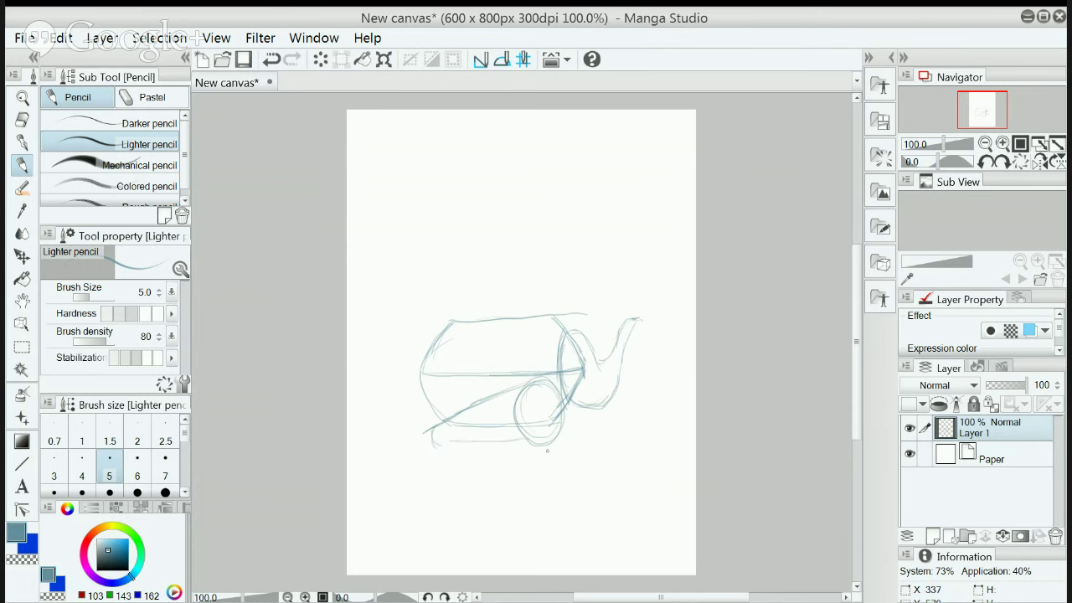
drag(436, 449, 541, 444)
Strengthen the large wheel and add a small round wheel and a medium wheel at the track's narrow end
scroll(540, 422, up, 4)
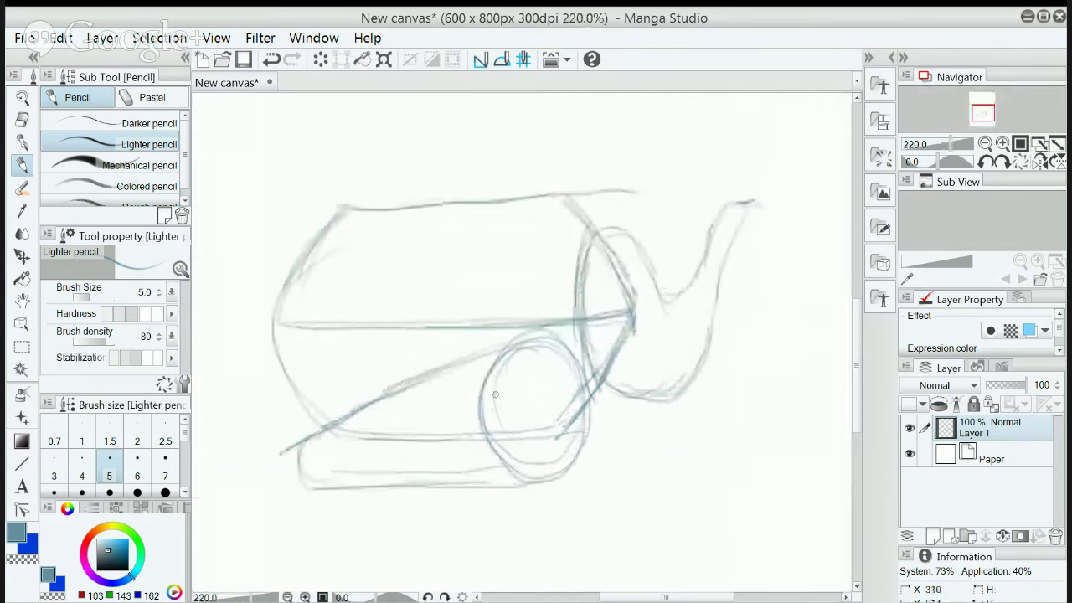
mouse_move(523, 339)
mouse_down()
mouse_move(398, 390)
mouse_move(503, 352)
mouse_move(457, 364)
mouse_move(545, 344)
mouse_move(552, 346)
mouse_move(536, 347)
mouse_move(560, 353)
mouse_move(557, 345)
mouse_move(583, 407)
mouse_move(575, 454)
mouse_up()
mouse_move(428, 475)
mouse_down()
mouse_move(311, 481)
mouse_move(304, 442)
mouse_move(342, 446)
mouse_move(310, 479)
mouse_move(312, 441)
mouse_move(346, 445)
mouse_move(340, 486)
mouse_move(323, 432)
mouse_move(352, 456)
mouse_up()
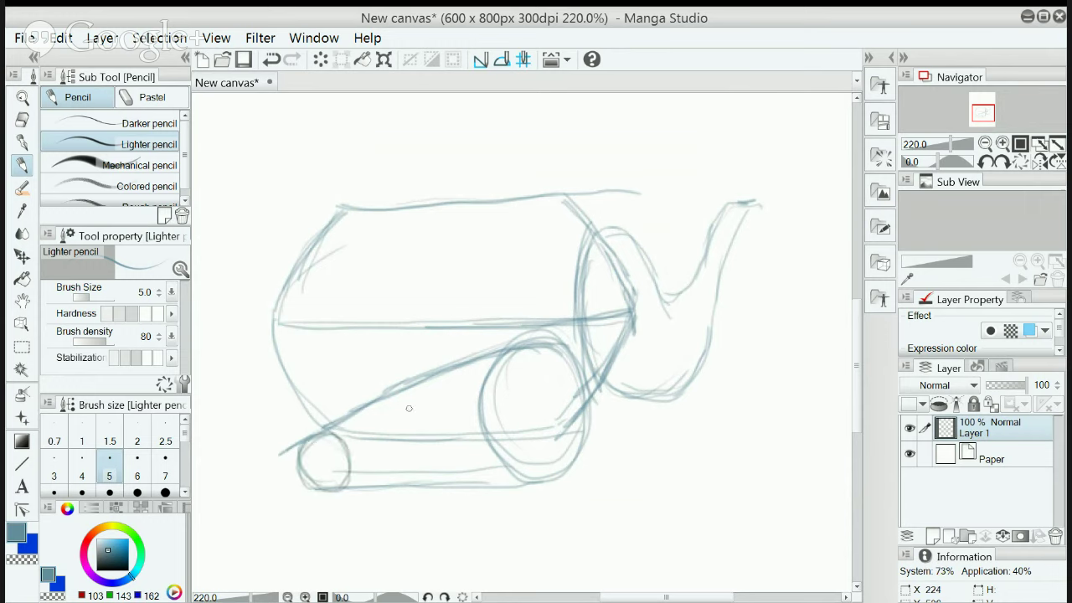
drag(420, 388, 419, 470)
drag(420, 427, 420, 491)
mouse_move(350, 441)
mouse_down()
mouse_move(419, 479)
mouse_move(372, 480)
mouse_move(354, 435)
mouse_move(396, 406)
mouse_move(398, 491)
mouse_move(356, 467)
mouse_move(355, 424)
mouse_move(390, 415)
mouse_move(360, 428)
mouse_move(372, 411)
mouse_move(412, 421)
mouse_move(393, 404)
mouse_move(415, 435)
mouse_move(410, 425)
mouse_move(407, 473)
mouse_move(370, 481)
mouse_move(355, 460)
mouse_move(358, 422)
mouse_move(392, 411)
mouse_move(384, 418)
mouse_move(385, 404)
mouse_move(404, 412)
mouse_move(381, 409)
mouse_move(391, 404)
mouse_move(413, 426)
mouse_move(409, 477)
mouse_move(414, 431)
mouse_move(411, 473)
mouse_move(419, 455)
mouse_move(357, 482)
mouse_up()
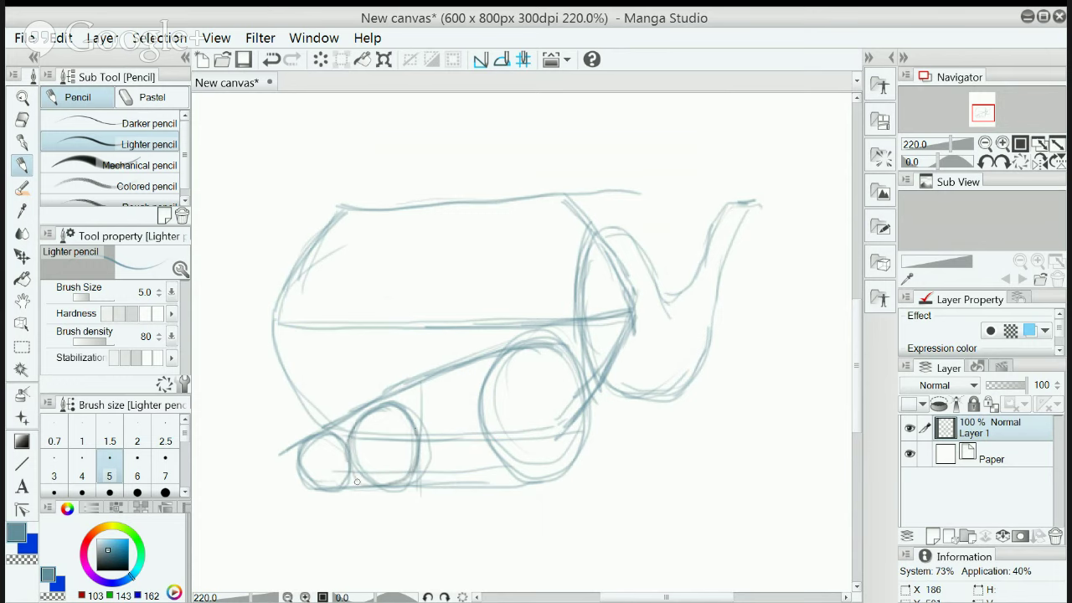
Fill the gap beside the large wheel with a third oval wheel and reinforce the wheel outlines
mouse_move(425, 392)
mouse_down()
mouse_move(488, 450)
mouse_move(453, 381)
mouse_move(488, 431)
mouse_move(478, 454)
mouse_move(489, 445)
mouse_move(418, 459)
mouse_up()
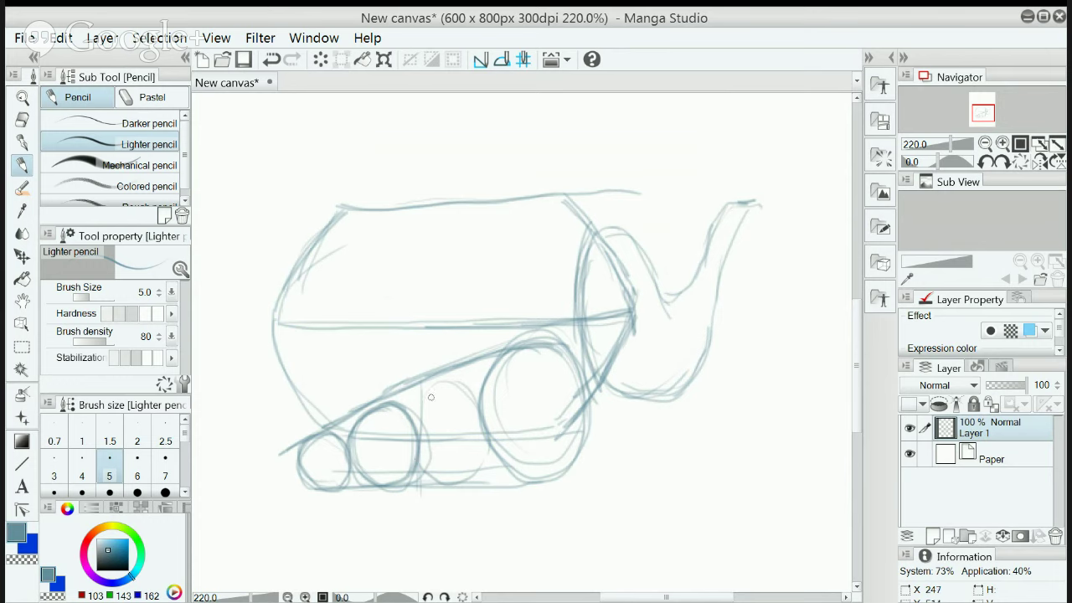
mouse_move(437, 380)
mouse_down()
mouse_move(421, 421)
mouse_move(433, 381)
mouse_move(436, 459)
mouse_move(426, 408)
mouse_move(419, 431)
mouse_move(428, 385)
mouse_move(452, 388)
mouse_move(425, 402)
mouse_move(437, 382)
mouse_move(477, 427)
mouse_up()
drag(444, 378, 481, 412)
mouse_move(420, 429)
mouse_down()
mouse_move(480, 430)
mouse_move(459, 395)
mouse_move(477, 404)
mouse_move(480, 463)
mouse_move(489, 432)
mouse_move(461, 482)
mouse_move(472, 456)
mouse_move(483, 456)
mouse_move(432, 473)
mouse_up()
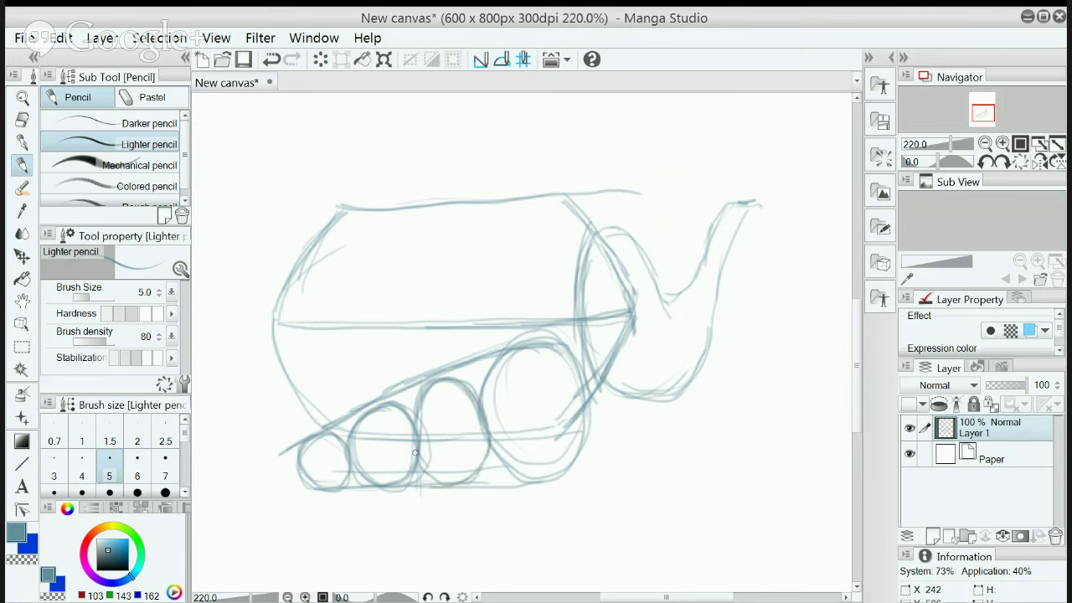
mouse_move(424, 401)
mouse_down()
mouse_move(439, 478)
mouse_move(428, 389)
mouse_move(484, 393)
mouse_move(540, 355)
mouse_move(582, 394)
mouse_move(573, 378)
mouse_move(579, 419)
mouse_up()
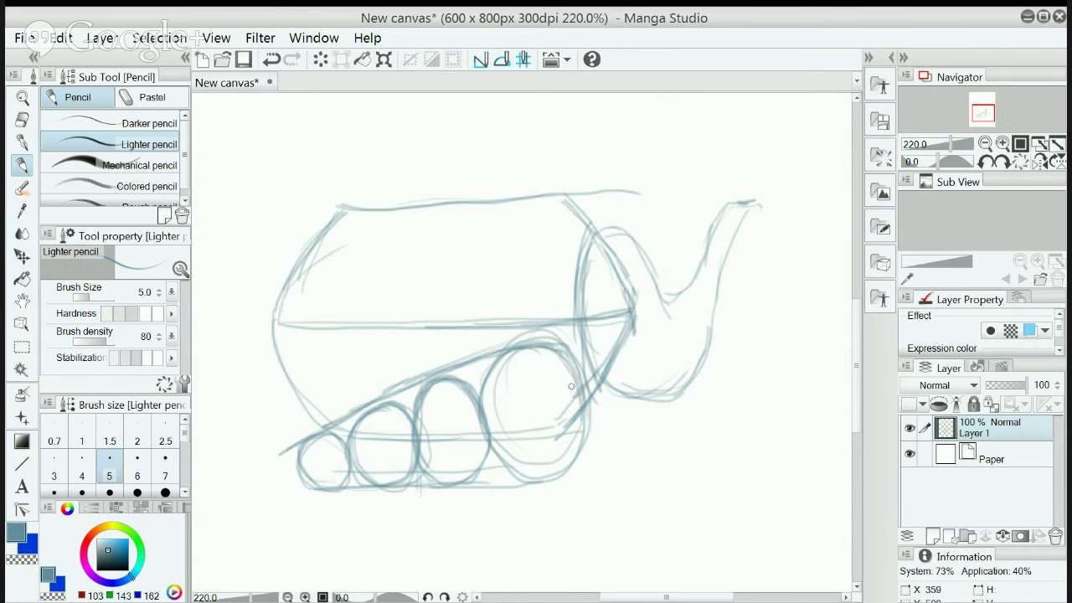
mouse_move(575, 365)
mouse_down()
mouse_move(578, 444)
mouse_move(565, 479)
mouse_up()
drag(490, 447, 518, 486)
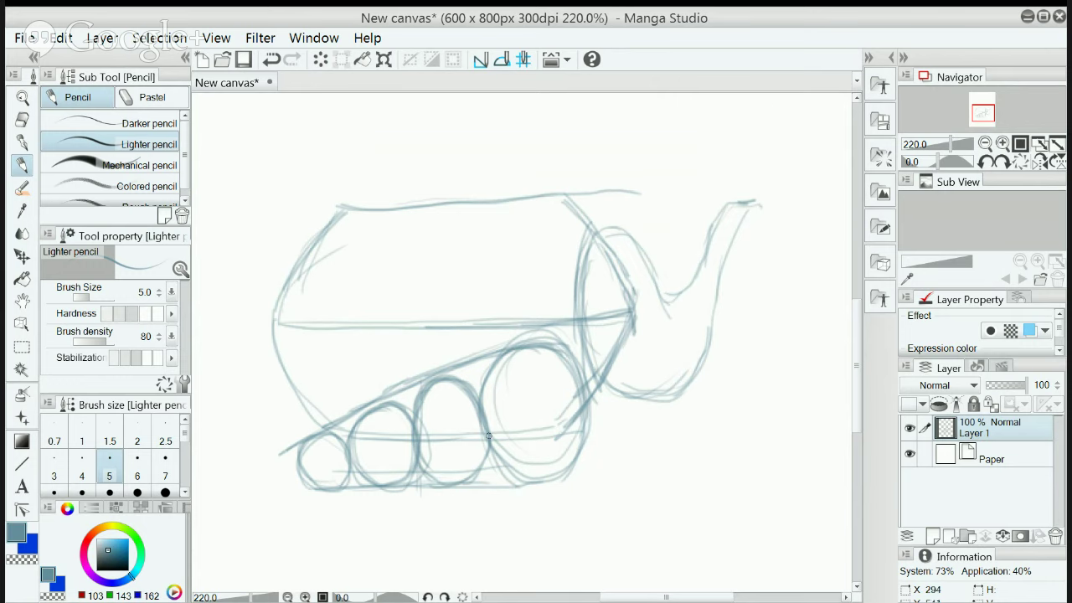
drag(494, 450, 527, 471)
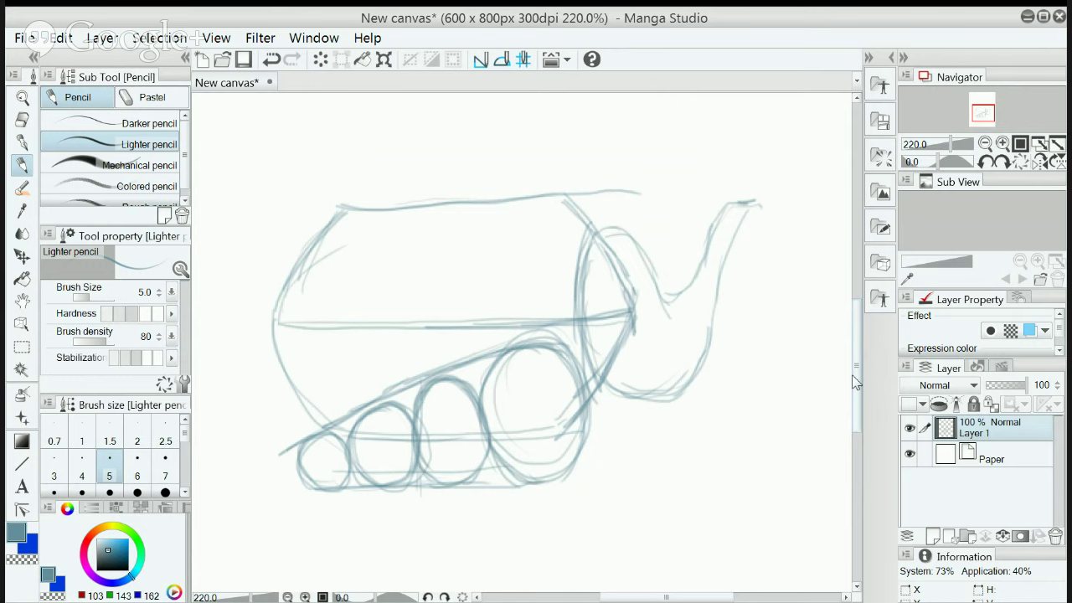
Draw a second line just below the body's top edge, spanning from the left side to the right side
scroll(858, 410, up, 3)
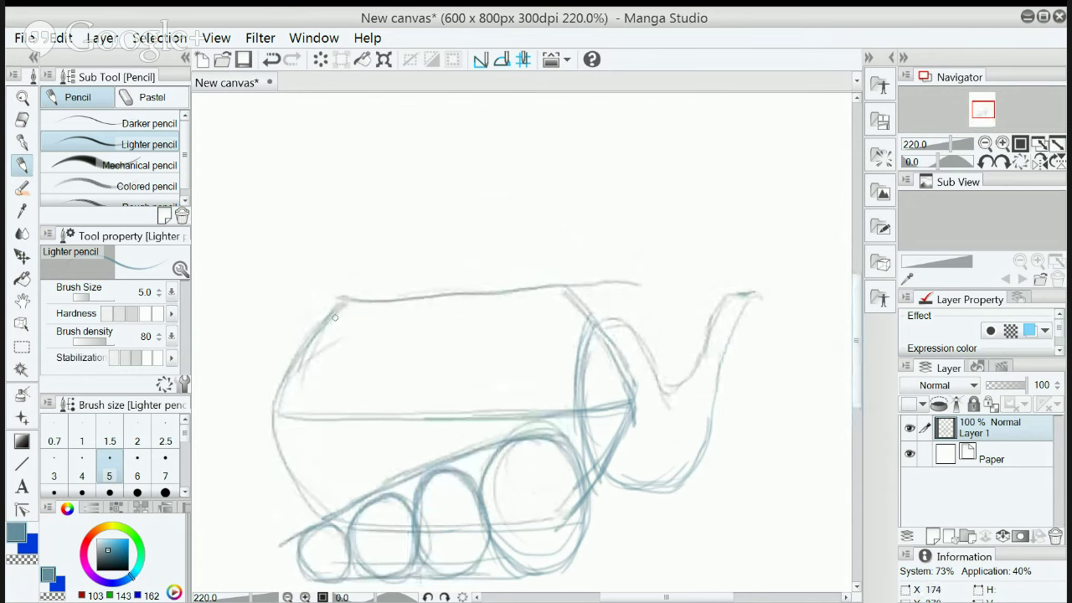
drag(331, 322, 421, 317)
drag(326, 321, 553, 309)
mouse_move(408, 317)
mouse_down()
mouse_move(586, 310)
mouse_move(484, 315)
mouse_move(534, 315)
mouse_up()
drag(451, 319, 570, 316)
drag(508, 313, 577, 312)
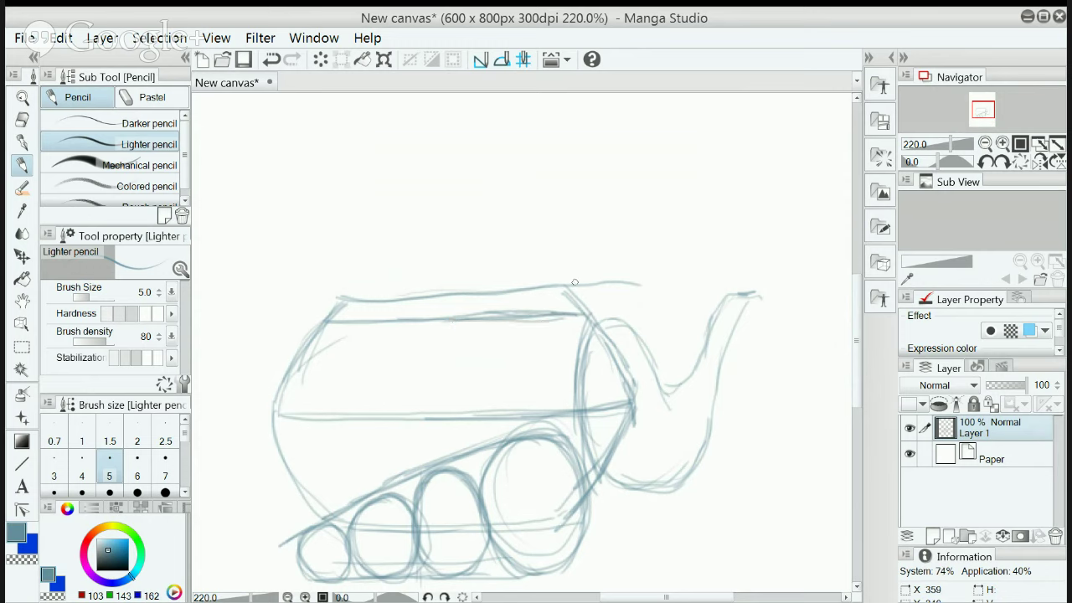
Sketch a cone with a narrow elliptical face at the body's upper right corner and a small fin above it
mouse_move(569, 311)
mouse_down()
mouse_move(563, 251)
mouse_move(557, 299)
mouse_up()
mouse_move(556, 290)
mouse_down()
mouse_move(563, 250)
mouse_move(521, 307)
mouse_up()
mouse_move(562, 248)
mouse_down()
mouse_move(520, 284)
mouse_move(547, 259)
mouse_move(522, 285)
mouse_move(534, 310)
mouse_move(516, 290)
mouse_move(526, 307)
mouse_move(538, 310)
mouse_move(520, 295)
mouse_move(562, 320)
mouse_up()
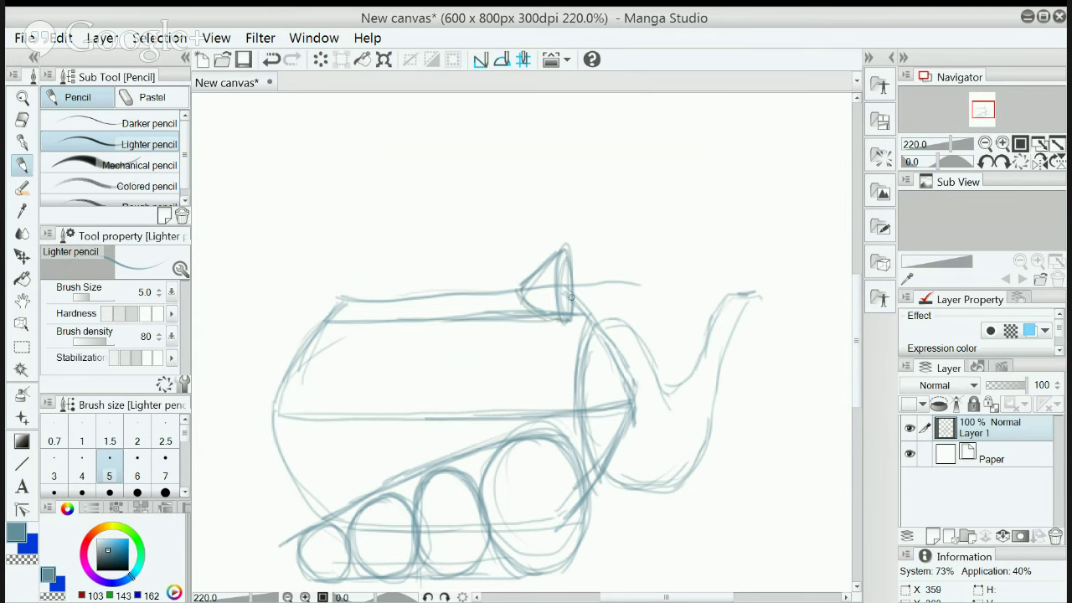
mouse_move(571, 297)
mouse_down()
mouse_move(569, 261)
mouse_move(568, 281)
mouse_up()
scroll(856, 346, up, 2)
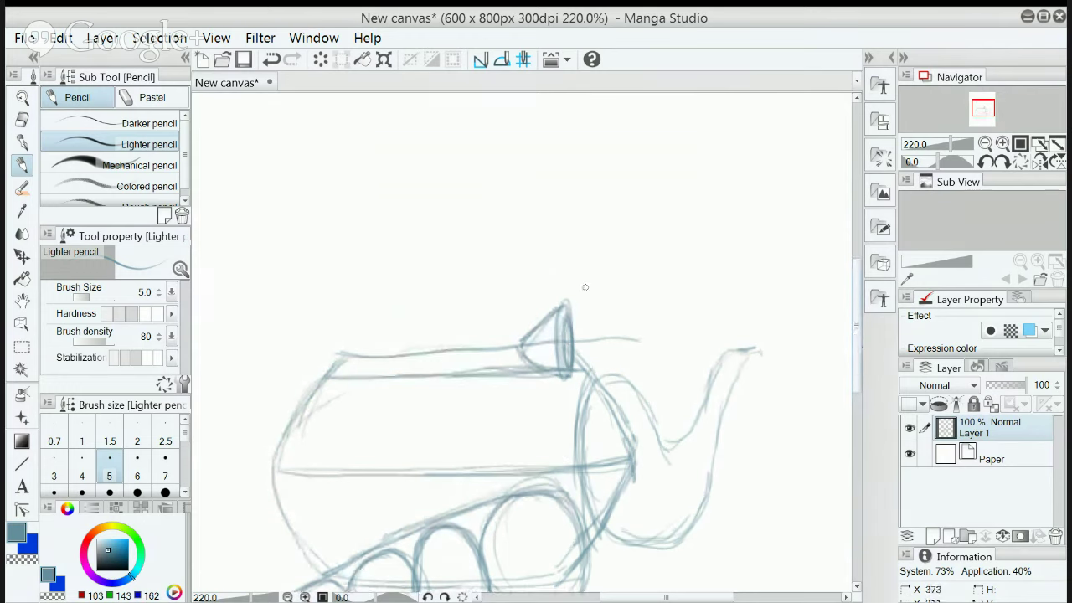
mouse_move(569, 305)
mouse_down()
mouse_move(526, 282)
mouse_move(560, 306)
mouse_move(530, 300)
mouse_move(566, 307)
mouse_move(531, 282)
mouse_up()
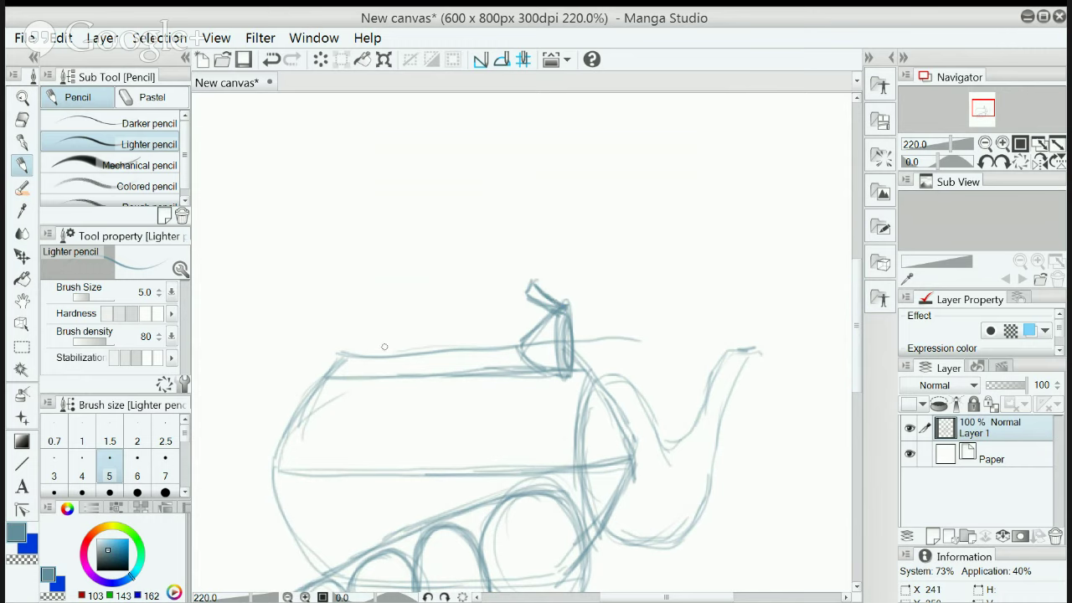
Draw a rising line from the body's upper left corner to the top of the cone and strengthen it
drag(334, 367, 416, 344)
drag(324, 374, 466, 326)
drag(378, 353, 528, 304)
drag(432, 339, 540, 304)
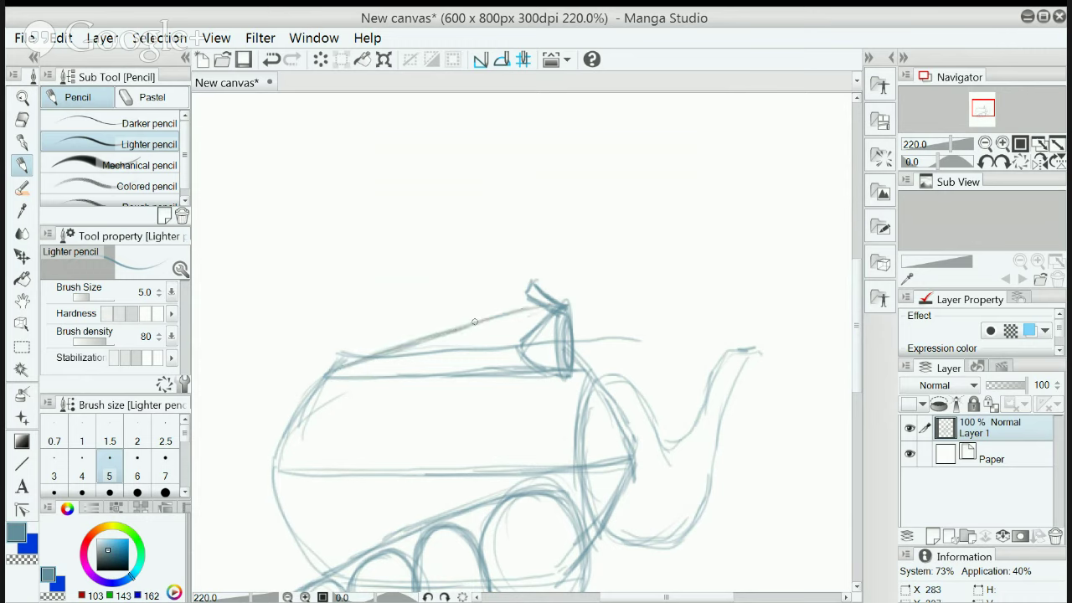
mouse_move(475, 322)
mouse_down()
mouse_move(597, 306)
mouse_move(560, 306)
mouse_move(356, 359)
mouse_up()
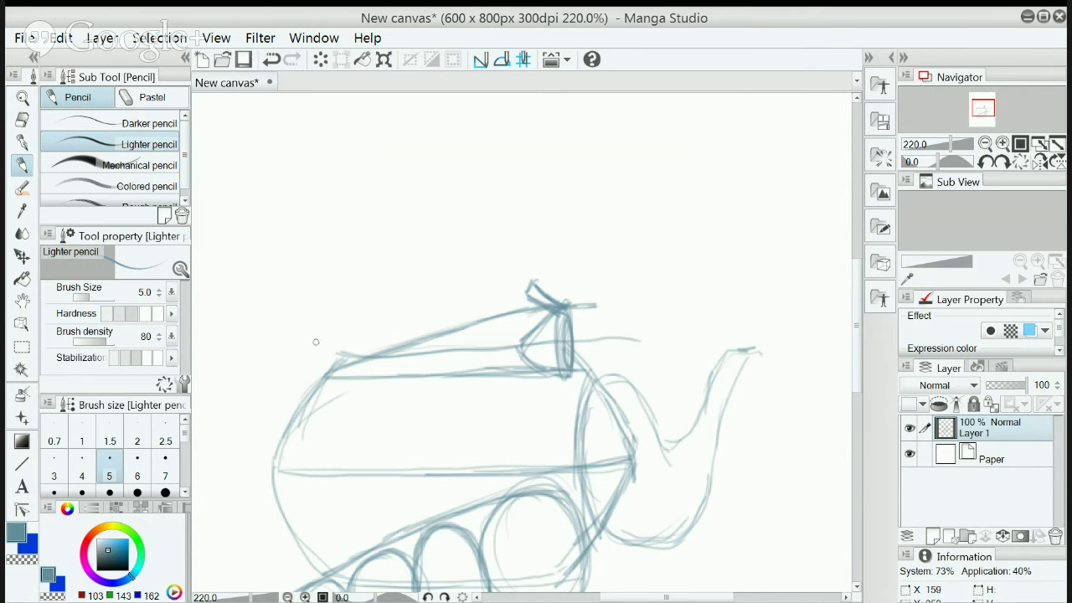
Sketch a swept panel above the rising line, pointed at its left end and notched at its right end
drag(330, 337, 471, 282)
drag(353, 320, 496, 267)
mouse_move(439, 293)
mouse_down()
mouse_move(543, 249)
mouse_move(596, 241)
mouse_move(576, 277)
mouse_move(615, 303)
mouse_up()
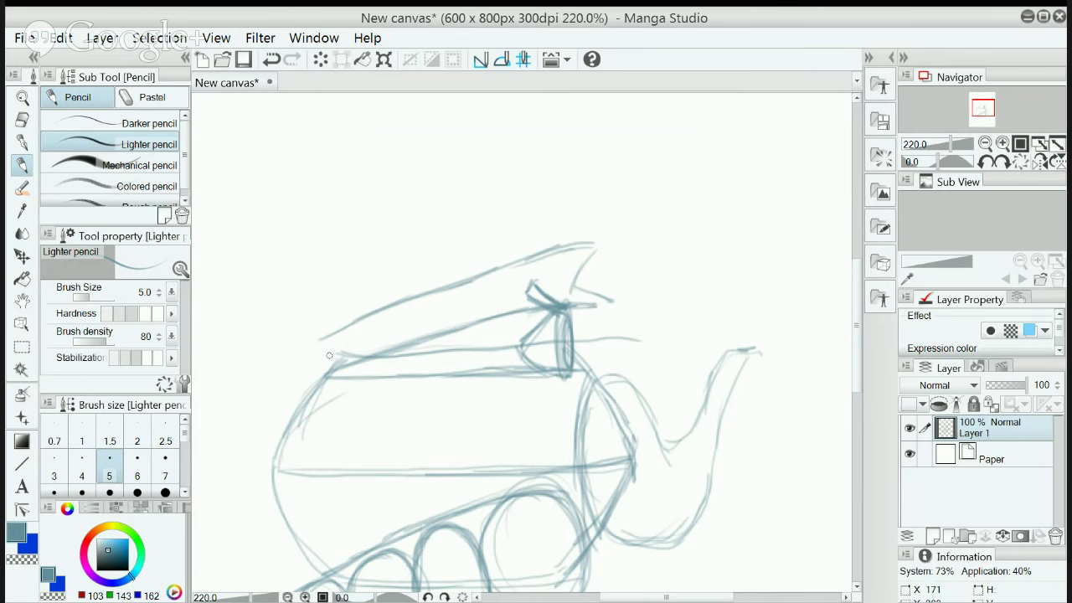
mouse_move(322, 343)
mouse_down()
mouse_move(308, 348)
mouse_move(337, 330)
mouse_move(293, 352)
mouse_move(339, 362)
mouse_move(320, 360)
mouse_move(321, 376)
mouse_move(324, 365)
mouse_move(424, 338)
mouse_up()
drag(402, 295, 530, 269)
mouse_move(454, 284)
mouse_down()
mouse_move(543, 252)
mouse_move(441, 286)
mouse_move(592, 243)
mouse_move(609, 224)
mouse_move(572, 282)
mouse_up()
Add a long curved upper edge above the swept panel, joining its left point to a sharp right tip
mouse_move(613, 223)
mouse_down()
mouse_move(587, 260)
mouse_move(614, 214)
mouse_move(464, 258)
mouse_up()
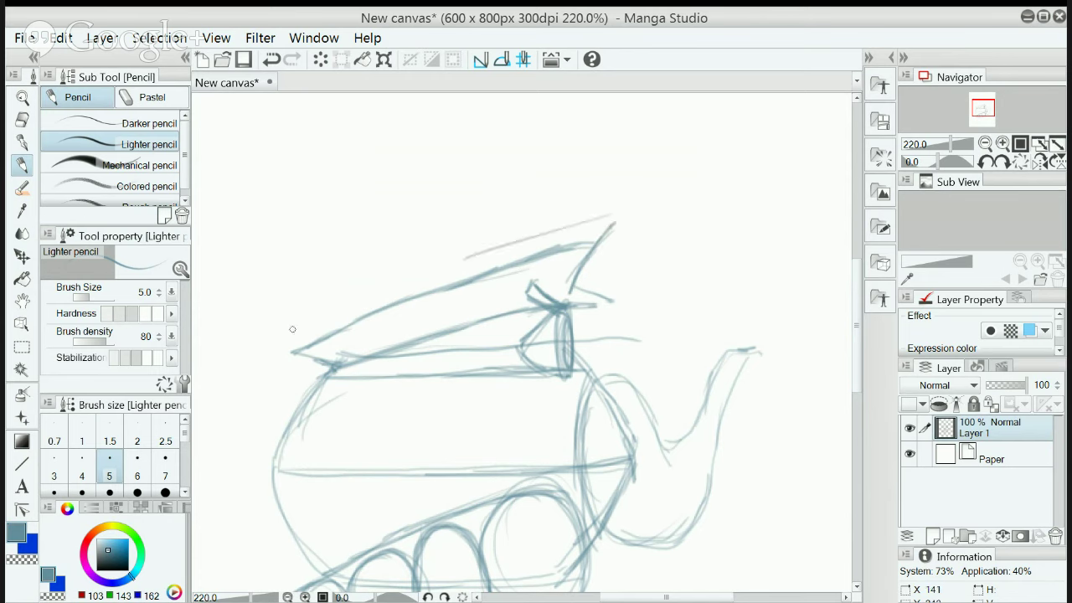
mouse_move(285, 343)
mouse_down()
mouse_move(331, 371)
mouse_move(307, 356)
mouse_move(325, 367)
mouse_move(377, 287)
mouse_move(401, 278)
mouse_move(319, 325)
mouse_move(435, 261)
mouse_up()
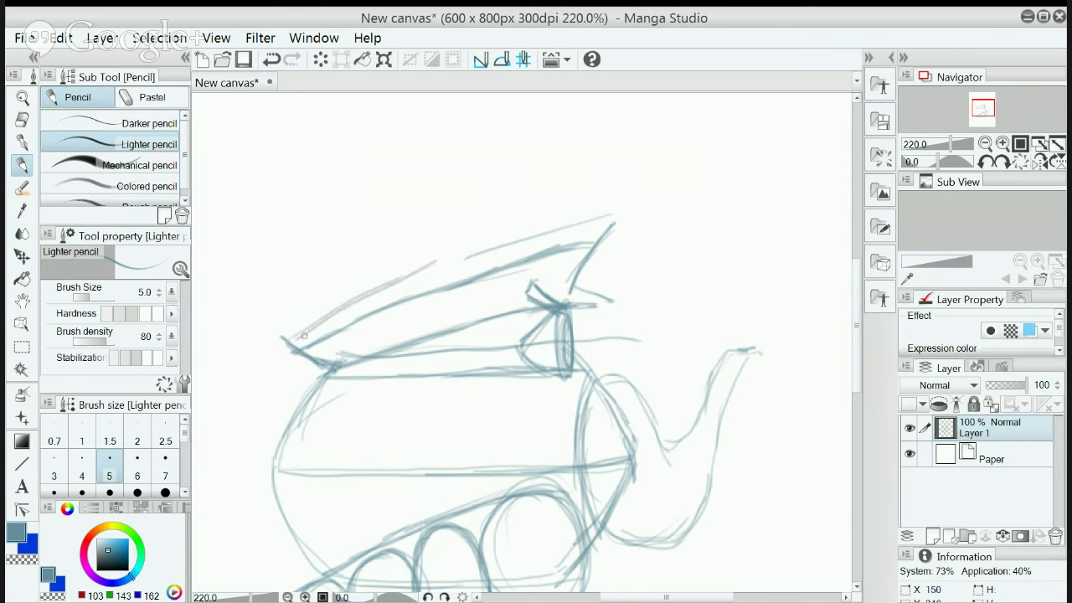
drag(293, 340, 390, 283)
mouse_move(288, 340)
mouse_down()
mouse_move(326, 319)
mouse_move(280, 350)
mouse_move(433, 263)
mouse_move(506, 237)
mouse_up()
drag(381, 291, 511, 239)
drag(435, 267, 559, 223)
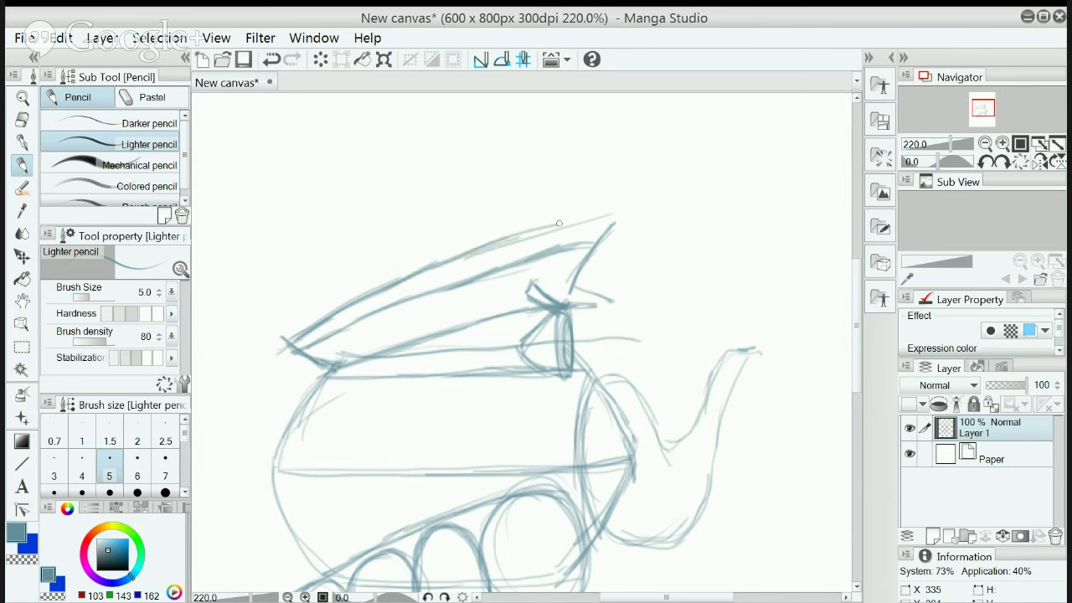
drag(462, 251, 589, 218)
drag(521, 233, 616, 219)
Finish the small spike beside the fin and hatch the wedge between the swept panel and the body
mouse_move(572, 286)
mouse_down()
mouse_move(544, 305)
mouse_move(566, 288)
mouse_move(602, 298)
mouse_move(576, 284)
mouse_move(608, 298)
mouse_up()
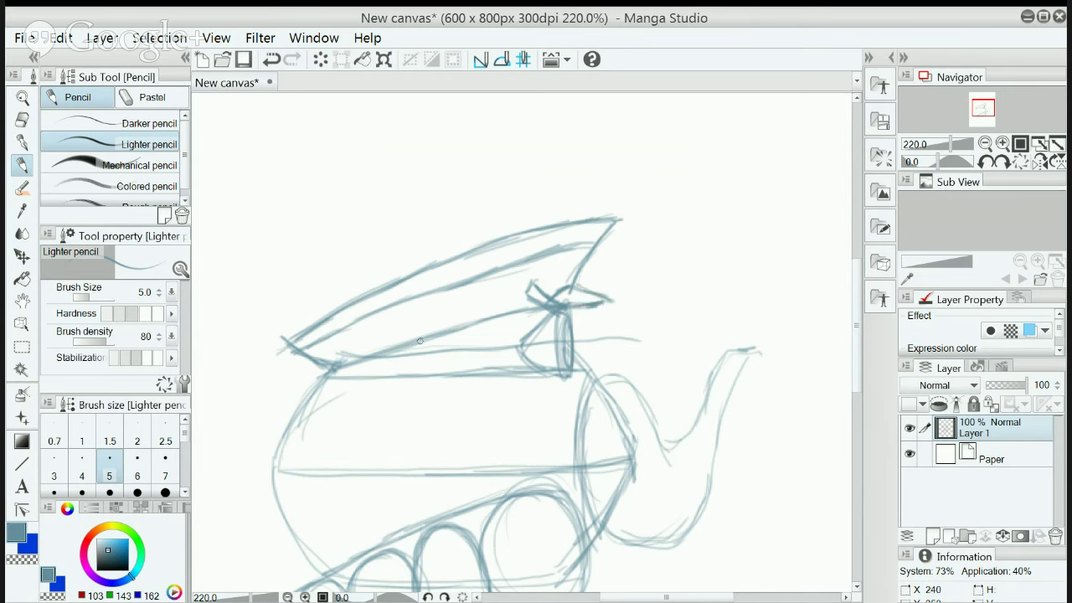
mouse_move(338, 369)
mouse_down()
mouse_move(365, 361)
mouse_move(364, 372)
mouse_move(388, 353)
mouse_move(385, 366)
mouse_move(411, 340)
mouse_move(413, 366)
mouse_move(454, 329)
mouse_move(446, 369)
mouse_move(492, 321)
mouse_move(478, 367)
mouse_move(486, 365)
mouse_move(524, 311)
mouse_move(514, 351)
mouse_move(543, 308)
mouse_move(519, 341)
mouse_up()
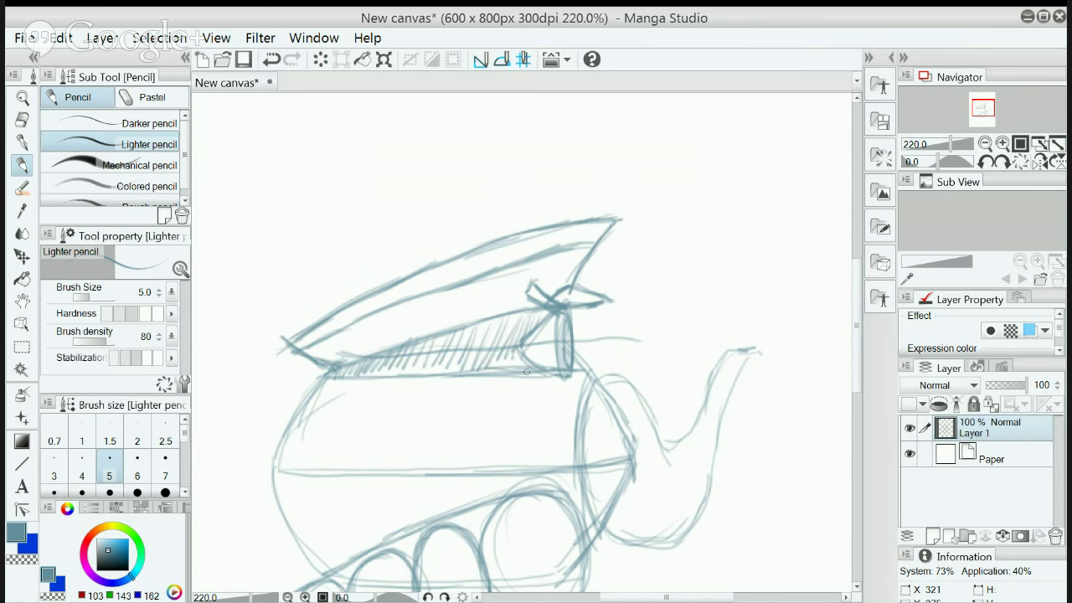
Sketch two large circles and a smaller one on the body's side, linked by two bars meeting at the smaller circle
drag(854, 354, 852, 388)
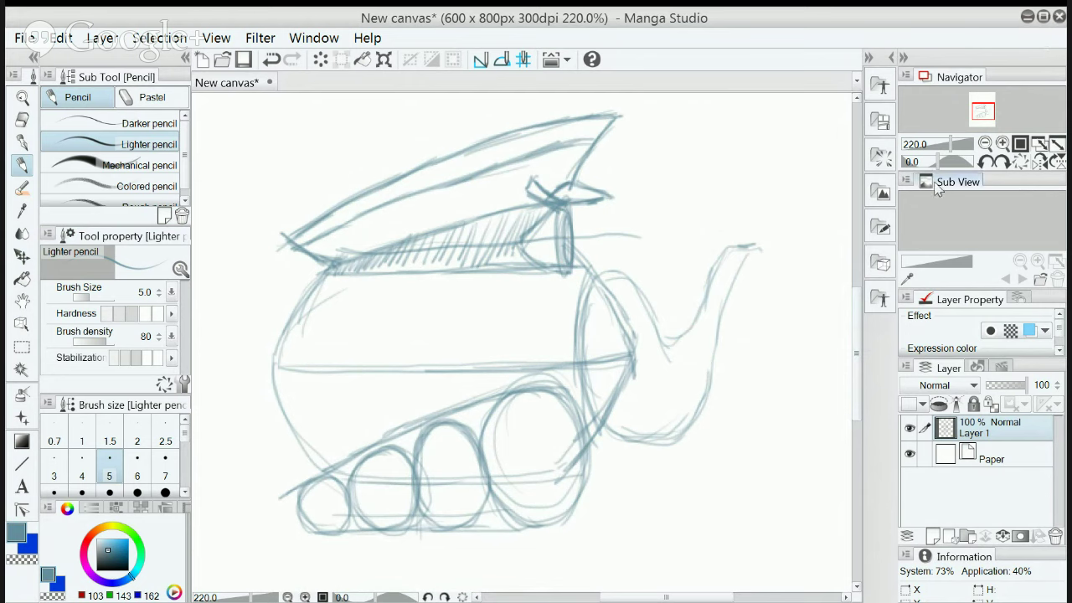
scroll(852, 331, up, 1)
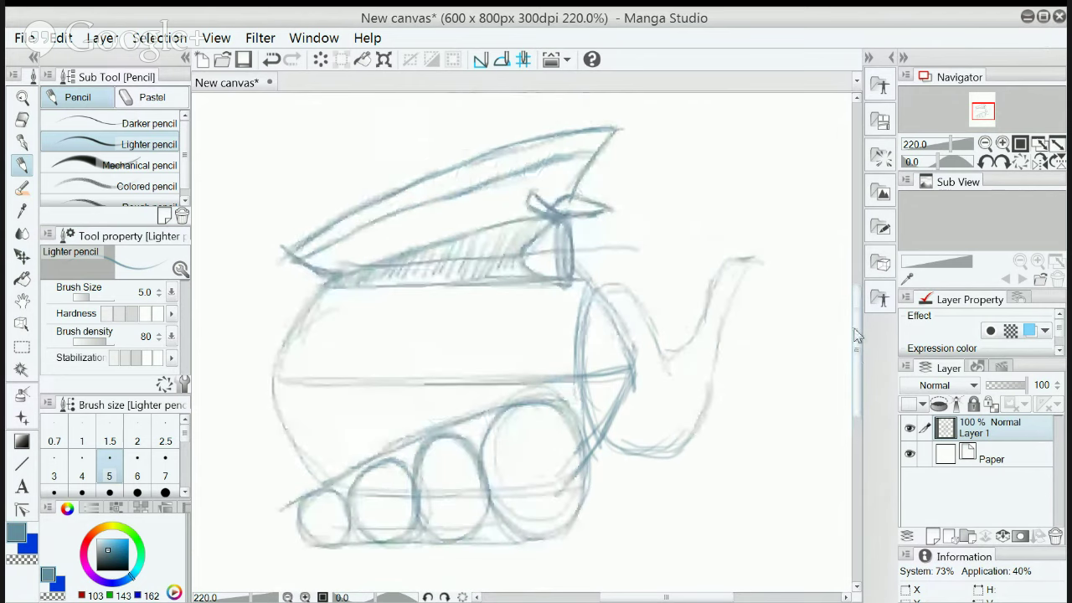
scroll(856, 335, down, 4)
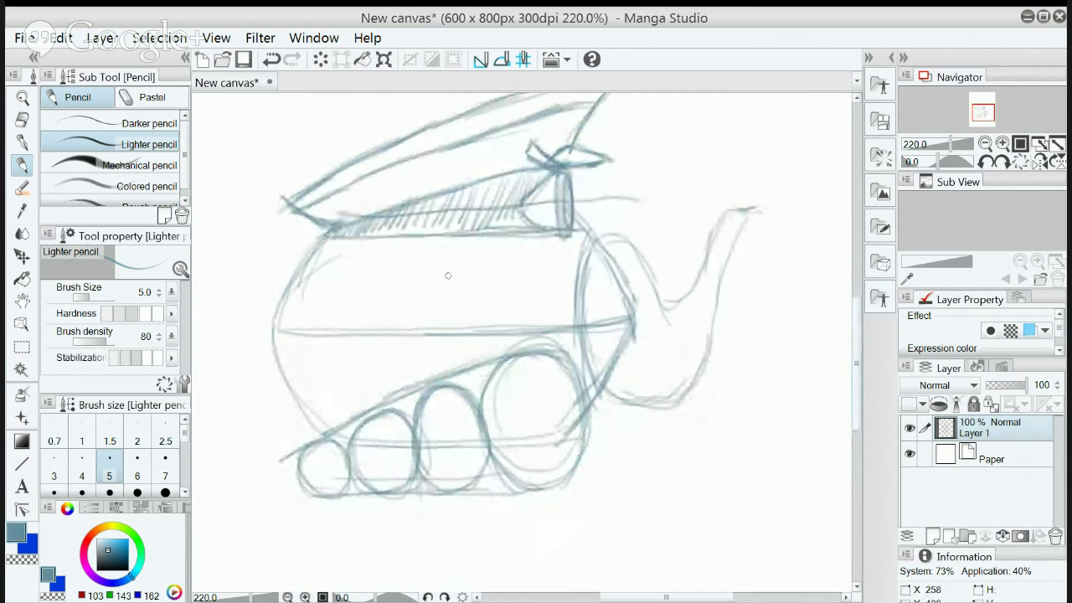
mouse_move(404, 254)
mouse_down()
mouse_move(438, 274)
mouse_move(406, 305)
mouse_move(447, 287)
mouse_move(402, 293)
mouse_move(428, 248)
mouse_move(397, 275)
mouse_move(450, 264)
mouse_move(421, 311)
mouse_move(418, 255)
mouse_move(450, 290)
mouse_move(433, 236)
mouse_move(431, 281)
mouse_up()
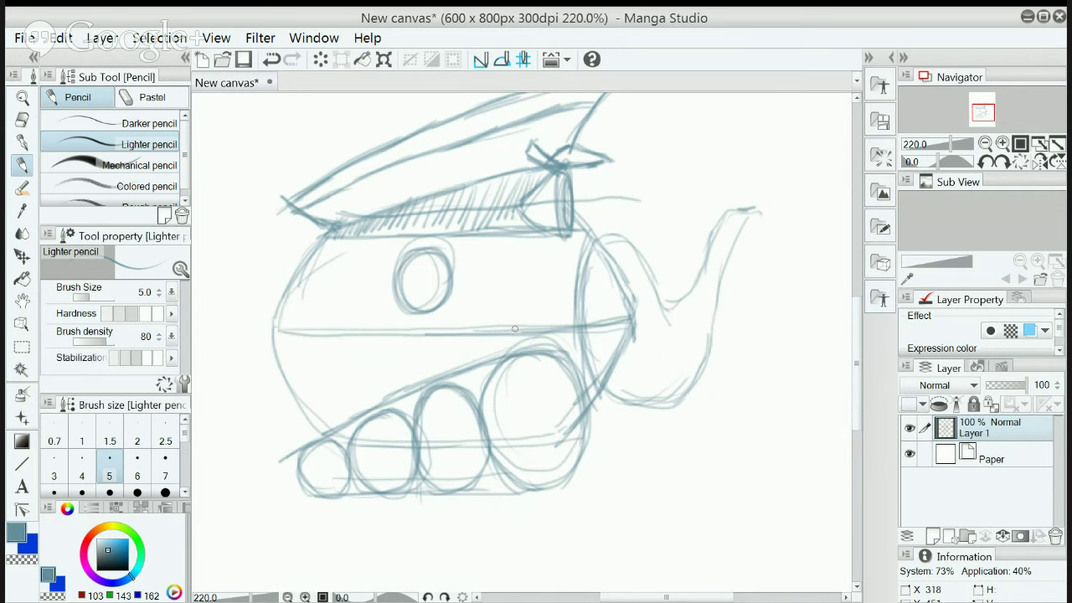
mouse_move(418, 294)
mouse_down()
mouse_move(362, 328)
mouse_move(409, 288)
mouse_move(342, 342)
mouse_move(381, 309)
mouse_move(354, 348)
mouse_move(358, 331)
mouse_move(355, 360)
mouse_move(369, 318)
mouse_move(345, 345)
mouse_move(480, 328)
mouse_move(470, 312)
mouse_move(508, 322)
mouse_move(498, 294)
mouse_move(508, 340)
mouse_move(468, 304)
mouse_move(524, 316)
mouse_move(463, 342)
mouse_move(486, 346)
mouse_move(482, 290)
mouse_move(512, 338)
mouse_move(495, 295)
mouse_up()
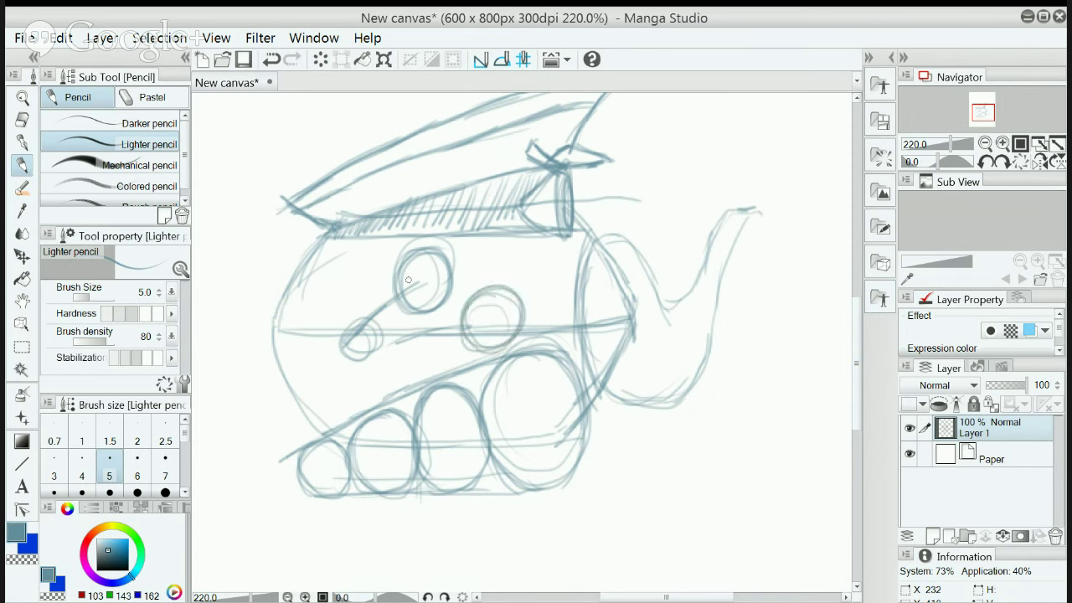
mouse_move(408, 280)
mouse_down()
mouse_move(428, 298)
mouse_move(425, 269)
mouse_move(404, 288)
mouse_move(414, 262)
mouse_move(431, 274)
mouse_move(433, 305)
mouse_move(406, 286)
mouse_move(411, 271)
mouse_move(358, 323)
mouse_move(408, 278)
mouse_move(412, 302)
mouse_move(418, 291)
mouse_move(405, 279)
mouse_move(424, 266)
mouse_move(432, 298)
mouse_move(435, 291)
mouse_move(381, 337)
mouse_move(402, 317)
mouse_move(371, 340)
mouse_move(415, 310)
mouse_move(376, 326)
mouse_move(362, 319)
mouse_move(376, 349)
mouse_move(361, 355)
mouse_move(341, 341)
mouse_move(357, 321)
mouse_move(343, 342)
mouse_move(354, 358)
mouse_move(418, 322)
mouse_move(376, 326)
mouse_move(363, 335)
mouse_move(372, 348)
mouse_move(370, 321)
mouse_move(365, 331)
mouse_move(382, 343)
mouse_move(371, 325)
mouse_move(427, 307)
mouse_move(375, 326)
mouse_move(462, 303)
mouse_move(411, 316)
mouse_move(463, 306)
mouse_move(390, 343)
mouse_move(465, 326)
mouse_up()
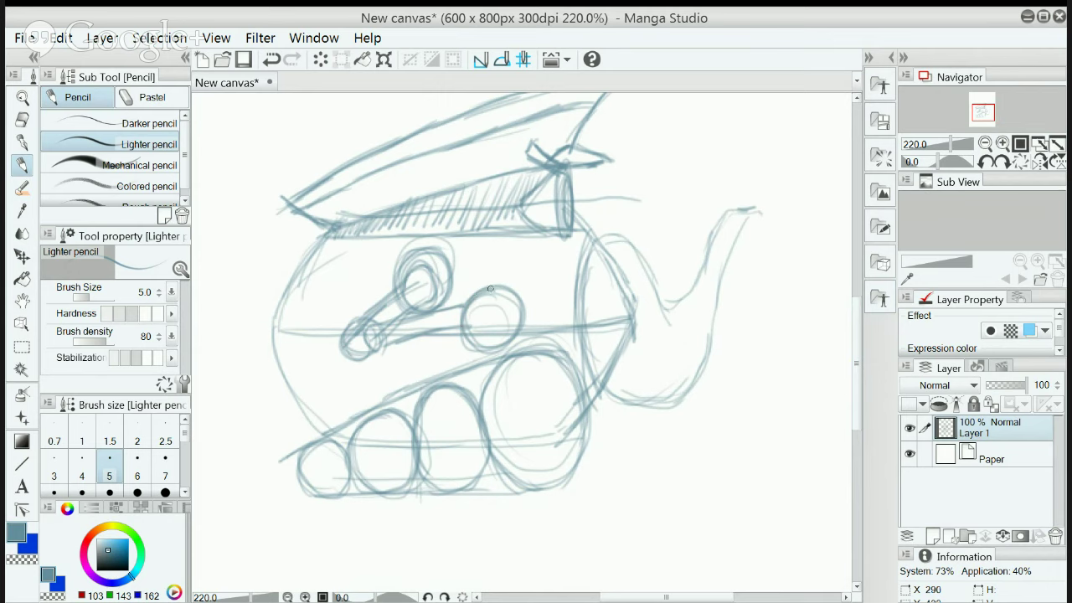
Sketch curled fingers and a small pointed tip on the right circle of the body's side to form a fist
mouse_move(490, 289)
mouse_down()
mouse_move(514, 294)
mouse_move(511, 329)
mouse_move(471, 338)
mouse_move(487, 342)
mouse_move(467, 310)
mouse_move(497, 281)
mouse_move(509, 335)
mouse_move(525, 308)
mouse_up()
mouse_move(512, 302)
mouse_down()
mouse_move(528, 289)
mouse_move(499, 291)
mouse_move(530, 288)
mouse_move(526, 320)
mouse_move(507, 317)
mouse_move(519, 339)
mouse_move(469, 332)
mouse_up()
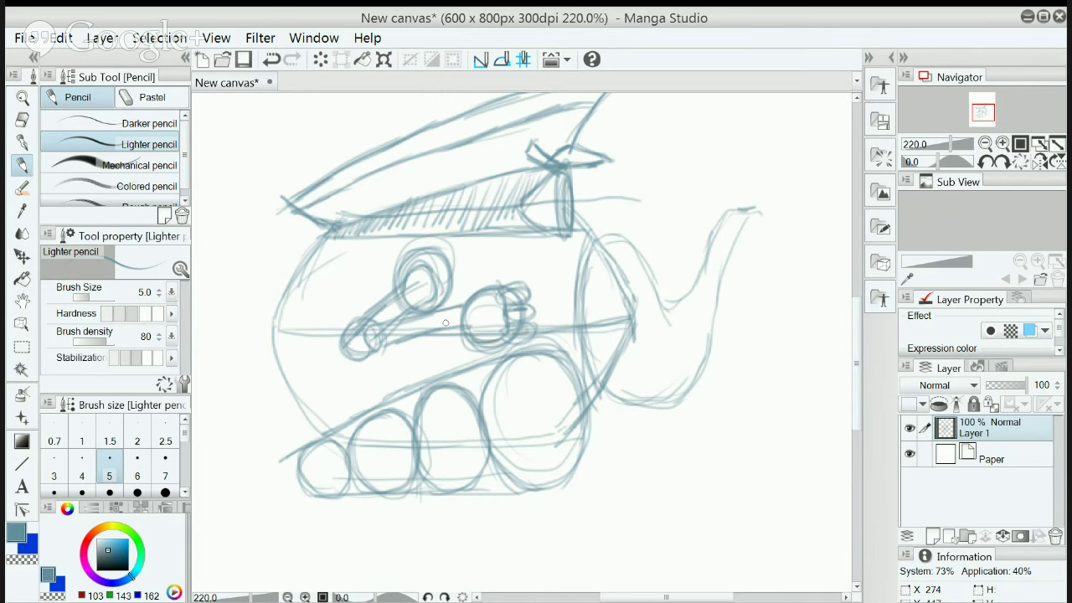
mouse_move(377, 346)
mouse_down()
mouse_move(412, 339)
mouse_move(387, 347)
mouse_up()
drag(500, 287, 528, 293)
mouse_move(499, 302)
mouse_down()
mouse_move(510, 326)
mouse_move(504, 335)
mouse_move(496, 326)
mouse_up()
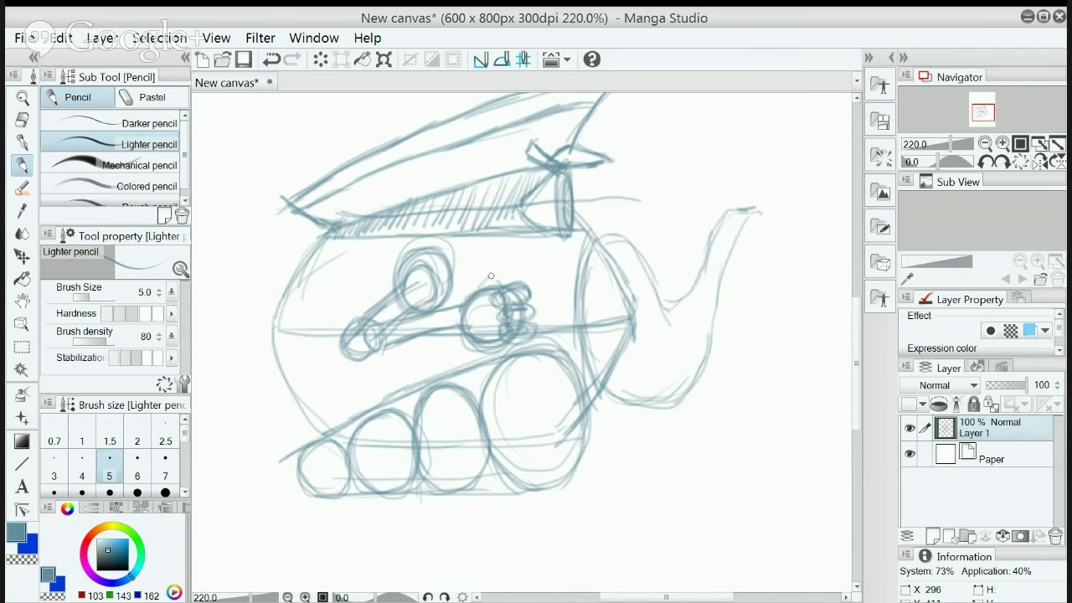
mouse_move(486, 278)
mouse_down()
mouse_move(497, 281)
mouse_move(476, 289)
mouse_up()
Add a new layer and sketch a small circle on the body just below the post under the fin
drag(858, 373, 857, 360)
drag(748, 237, 762, 240)
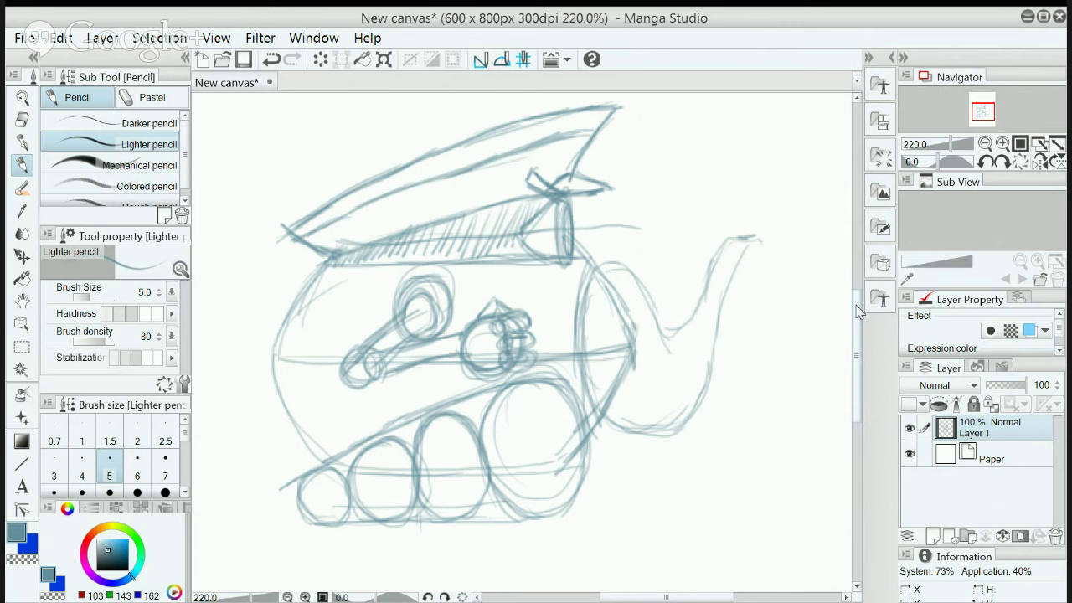
scroll(859, 312, up, 2)
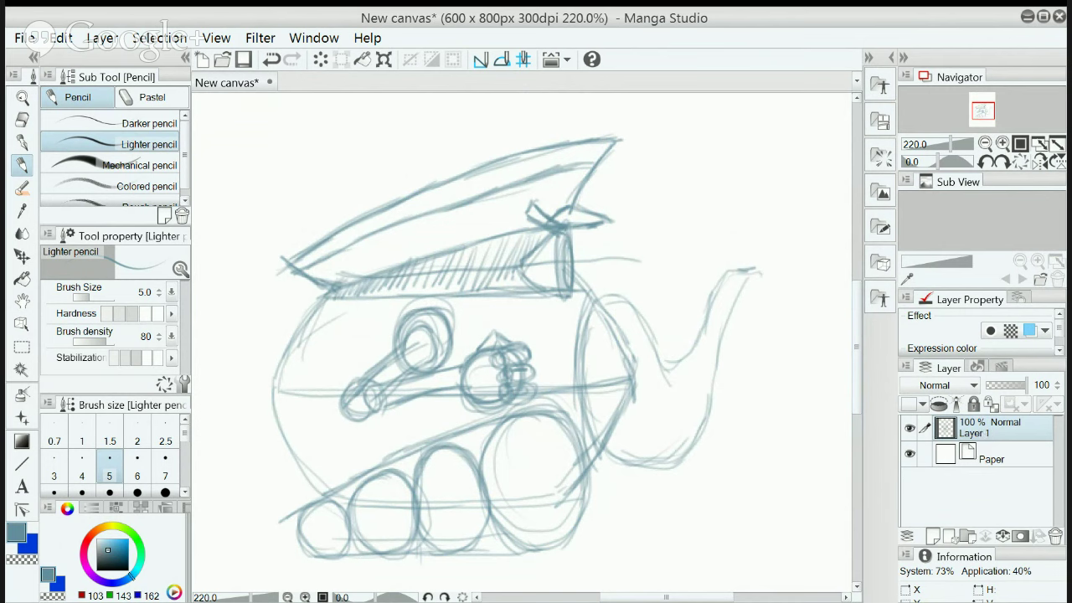
key(ctrl+shift+n)
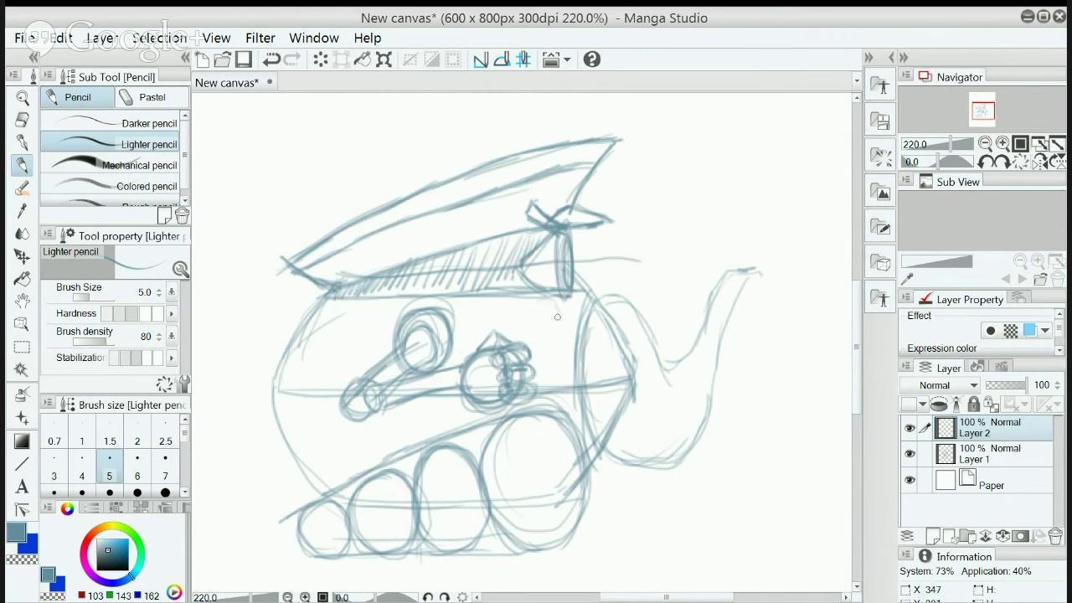
mouse_move(546, 292)
mouse_down()
mouse_move(561, 323)
mouse_move(531, 314)
mouse_move(551, 298)
mouse_move(540, 292)
mouse_move(553, 337)
mouse_move(533, 302)
mouse_move(559, 324)
mouse_up()
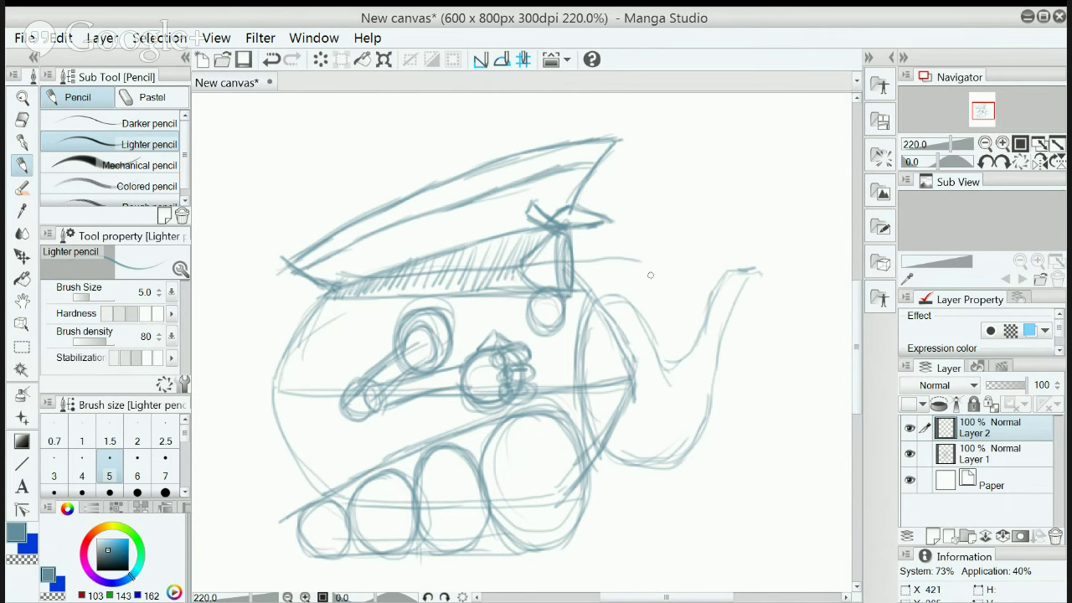
Sketch a double-lined circle between the fin and the spout's mouth, with two arm lines joining it to the body
mouse_move(660, 265)
mouse_down()
mouse_move(642, 287)
mouse_move(675, 252)
mouse_move(682, 292)
mouse_move(642, 286)
mouse_move(681, 291)
mouse_move(647, 300)
mouse_move(652, 251)
mouse_move(690, 272)
mouse_move(645, 245)
mouse_up()
mouse_move(659, 298)
mouse_down()
mouse_move(642, 248)
mouse_move(649, 297)
mouse_up()
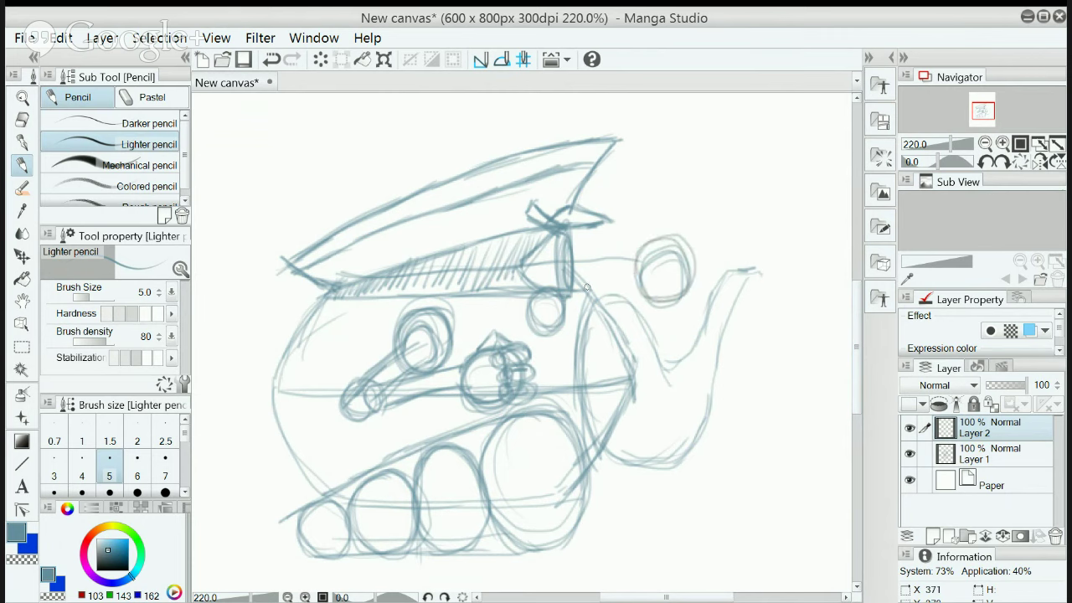
drag(587, 287, 628, 272)
mouse_move(644, 297)
mouse_down()
mouse_move(642, 270)
mouse_move(678, 241)
mouse_move(692, 263)
mouse_move(686, 285)
mouse_up()
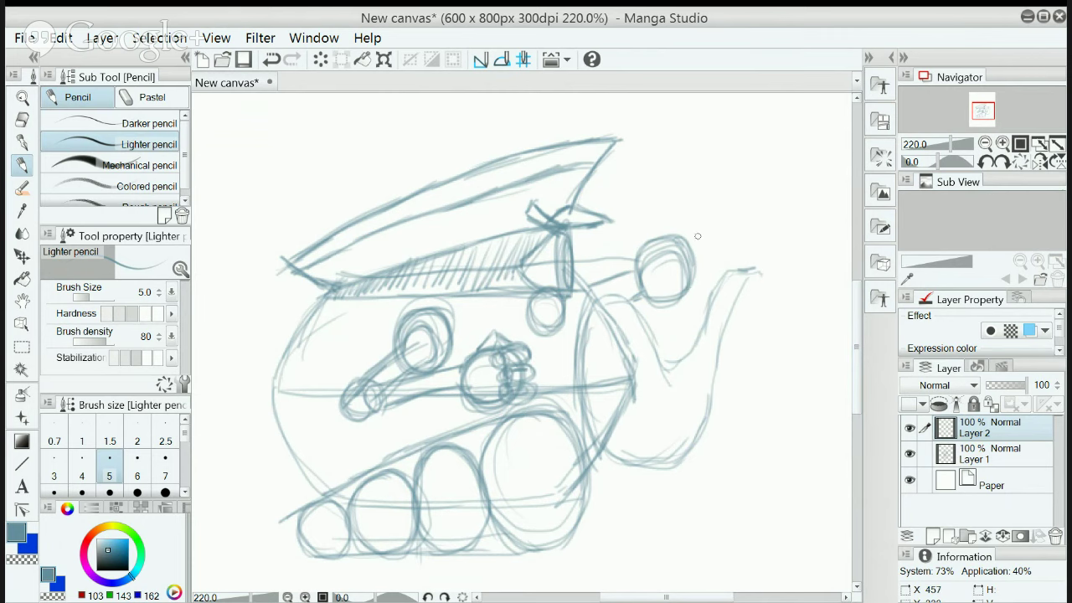
Draw an extended pointing finger and curled fingers on the outer circle, and reinforce the palm to form a hand
mouse_move(685, 232)
mouse_down()
mouse_move(714, 227)
mouse_move(685, 242)
mouse_move(703, 224)
mouse_up()
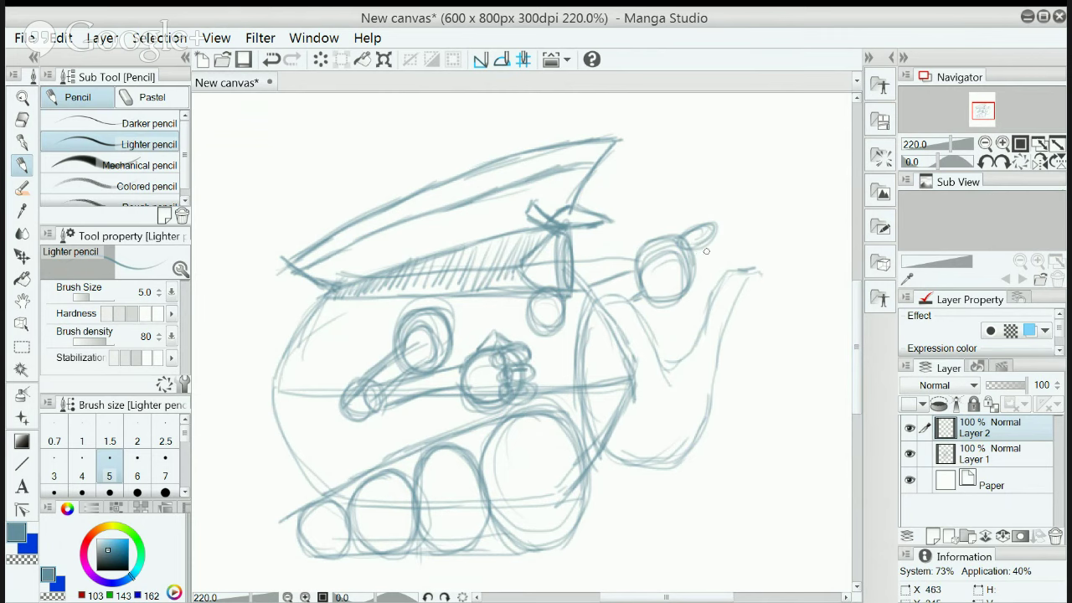
mouse_move(694, 249)
mouse_down()
mouse_move(677, 270)
mouse_move(687, 251)
mouse_move(710, 253)
mouse_move(688, 248)
mouse_move(706, 266)
mouse_move(698, 285)
mouse_move(685, 281)
mouse_move(711, 279)
mouse_move(686, 287)
mouse_move(698, 273)
mouse_move(708, 285)
mouse_move(695, 271)
mouse_move(708, 289)
mouse_move(675, 288)
mouse_move(707, 271)
mouse_move(676, 272)
mouse_up()
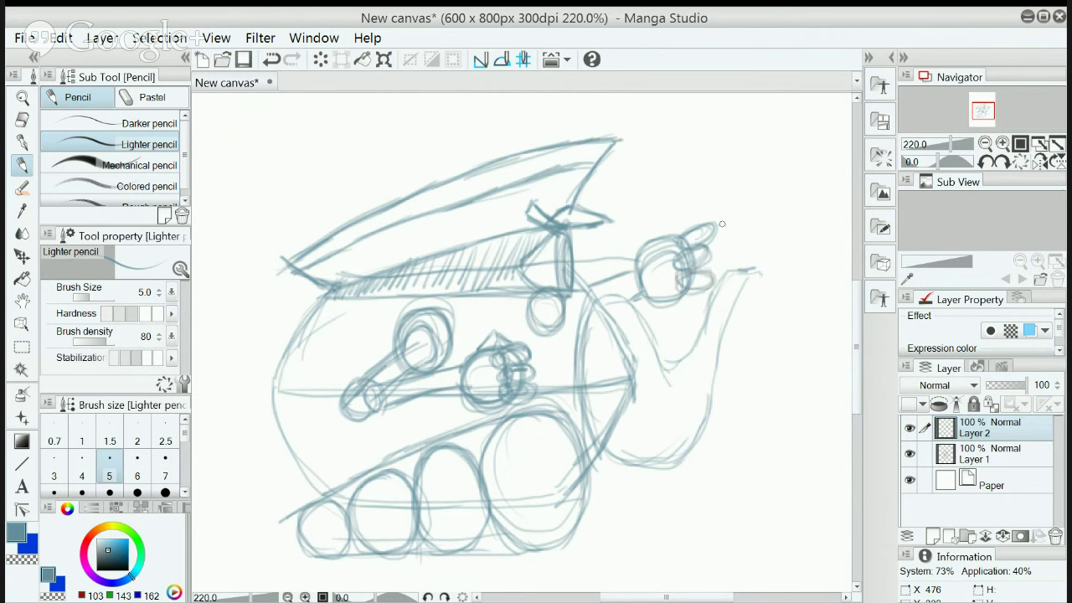
mouse_move(721, 226)
mouse_down()
mouse_move(703, 231)
mouse_move(711, 219)
mouse_move(742, 223)
mouse_move(730, 228)
mouse_up()
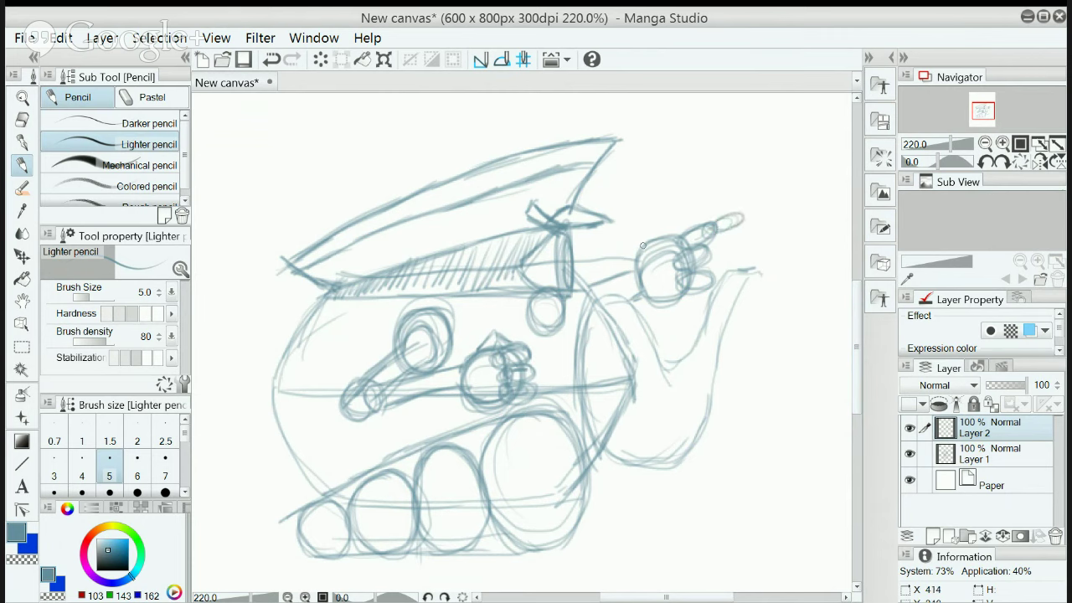
mouse_move(641, 267)
mouse_down()
mouse_move(661, 251)
mouse_move(641, 252)
mouse_move(677, 240)
mouse_move(661, 251)
mouse_move(683, 256)
mouse_move(678, 243)
mouse_move(680, 273)
mouse_up()
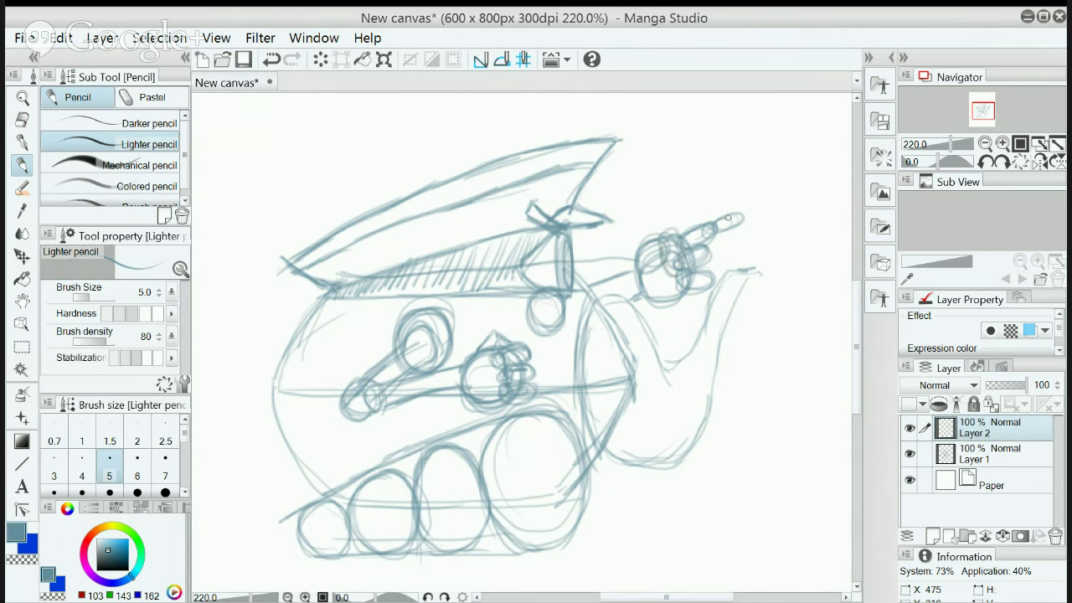
drag(721, 216, 740, 214)
mouse_move(678, 255)
mouse_down()
mouse_move(702, 244)
mouse_move(709, 258)
mouse_move(681, 264)
mouse_move(700, 248)
mouse_move(703, 262)
mouse_move(702, 246)
mouse_move(712, 278)
mouse_up()
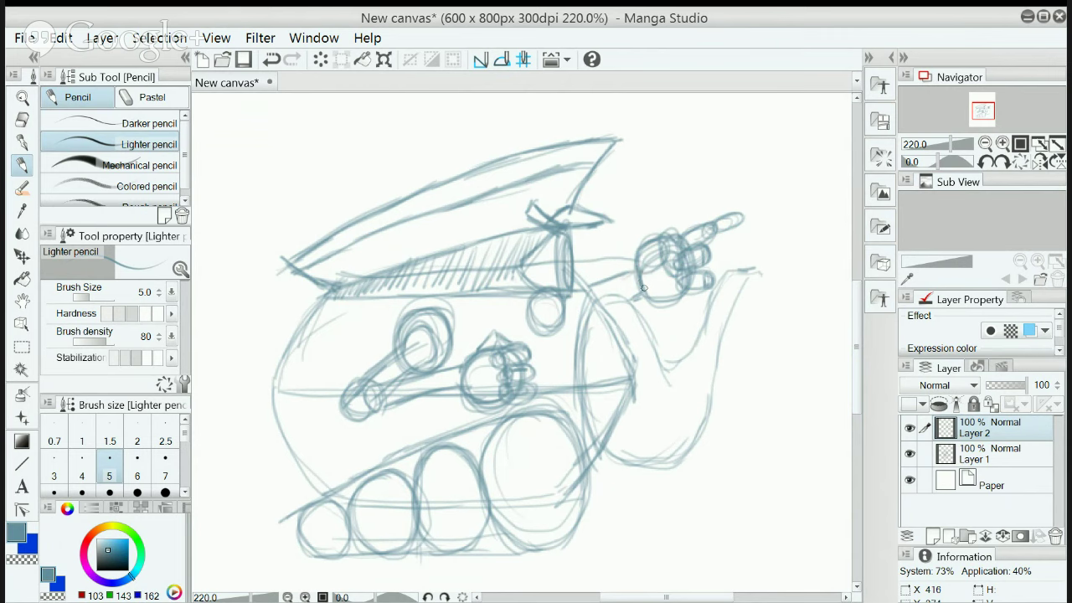
mouse_move(637, 266)
mouse_down()
mouse_move(638, 293)
mouse_move(674, 296)
mouse_up()
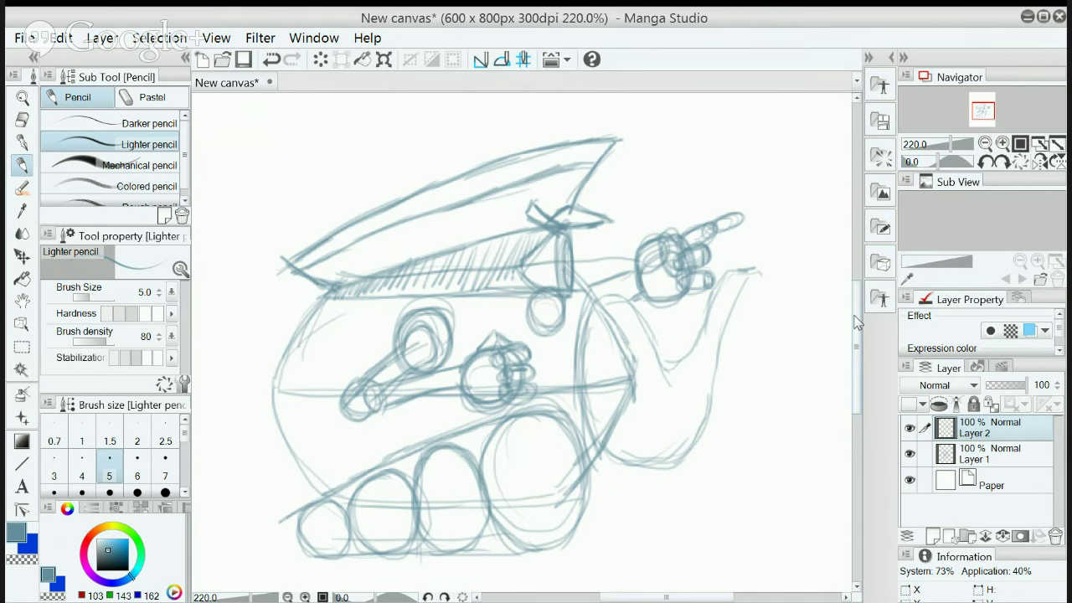
Sketch curling smoke rising from the spout's mouth, drifting above the pointing hand toward the swept panel's right tip
scroll(804, 323, up, 2)
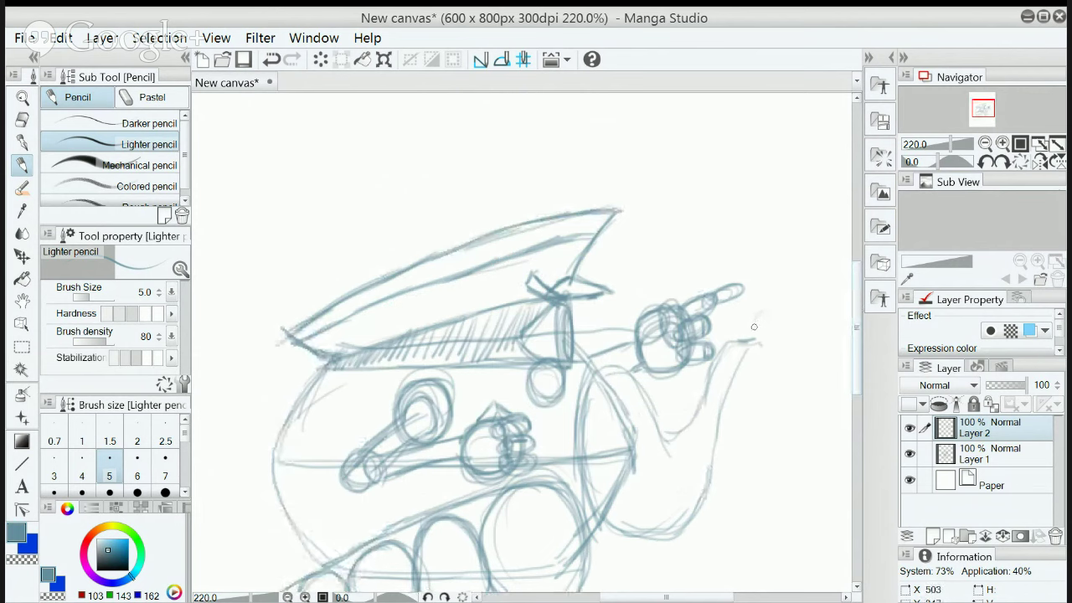
mouse_move(758, 319)
mouse_down()
mouse_move(781, 287)
mouse_move(747, 239)
mouse_move(678, 223)
mouse_move(665, 164)
mouse_up()
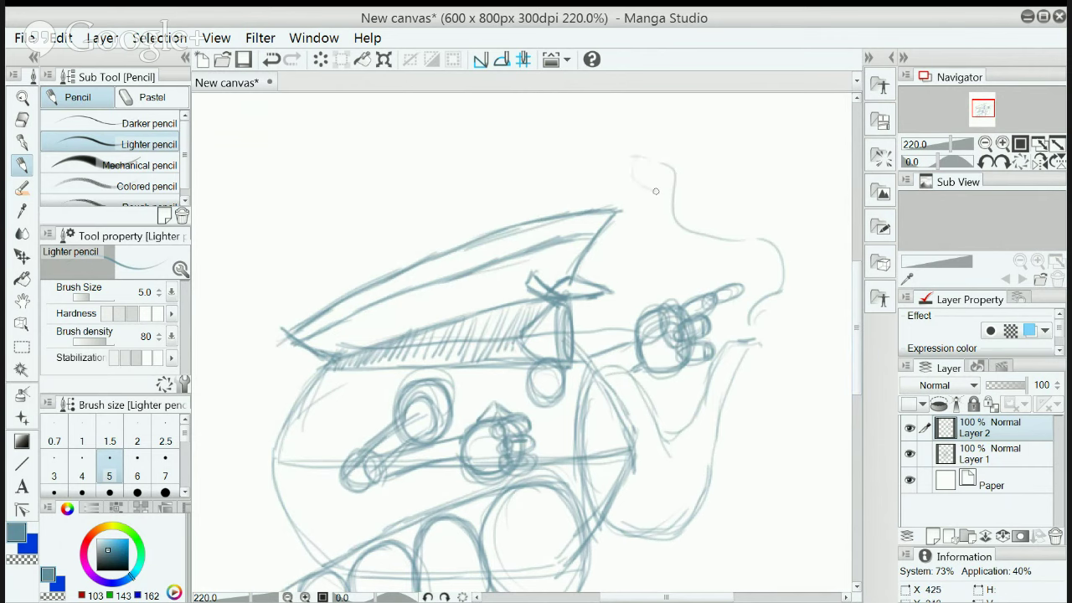
mouse_move(751, 304)
mouse_down()
mouse_move(733, 266)
mouse_move(672, 284)
mouse_move(604, 168)
mouse_move(612, 154)
mouse_move(654, 192)
mouse_move(665, 171)
mouse_move(587, 135)
mouse_move(635, 177)
mouse_move(635, 206)
mouse_up()
mouse_move(778, 260)
mouse_down()
mouse_move(760, 231)
mouse_move(731, 220)
mouse_move(707, 247)
mouse_move(708, 232)
mouse_move(720, 244)
mouse_move(697, 225)
mouse_move(696, 200)
mouse_move(685, 202)
mouse_move(695, 175)
mouse_up()
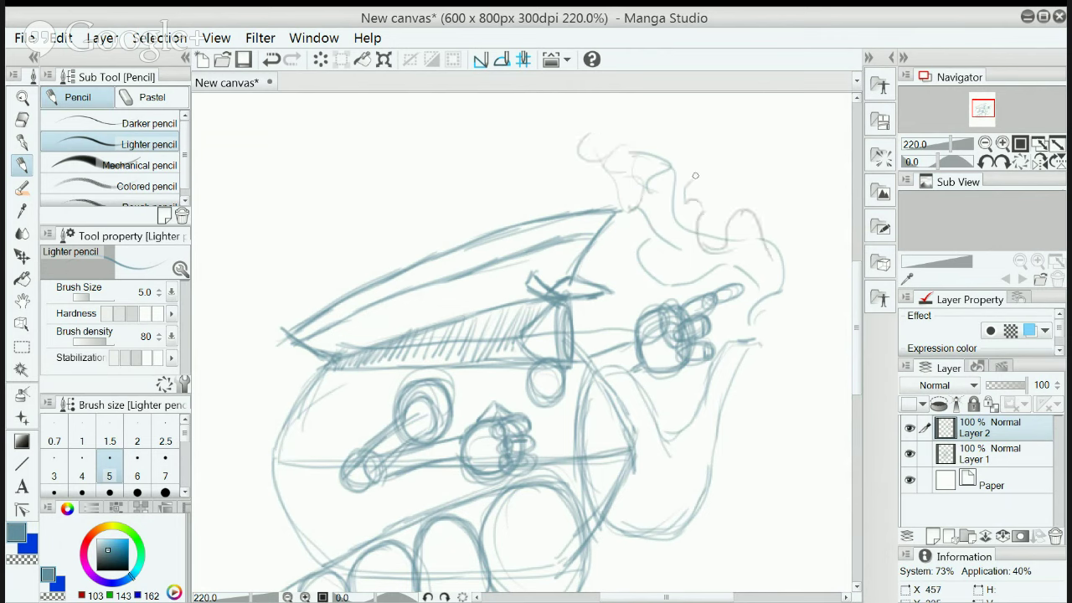
mouse_move(683, 281)
mouse_down()
mouse_move(643, 278)
mouse_move(637, 294)
mouse_move(634, 276)
mouse_move(656, 253)
mouse_move(642, 247)
mouse_move(663, 232)
mouse_up()
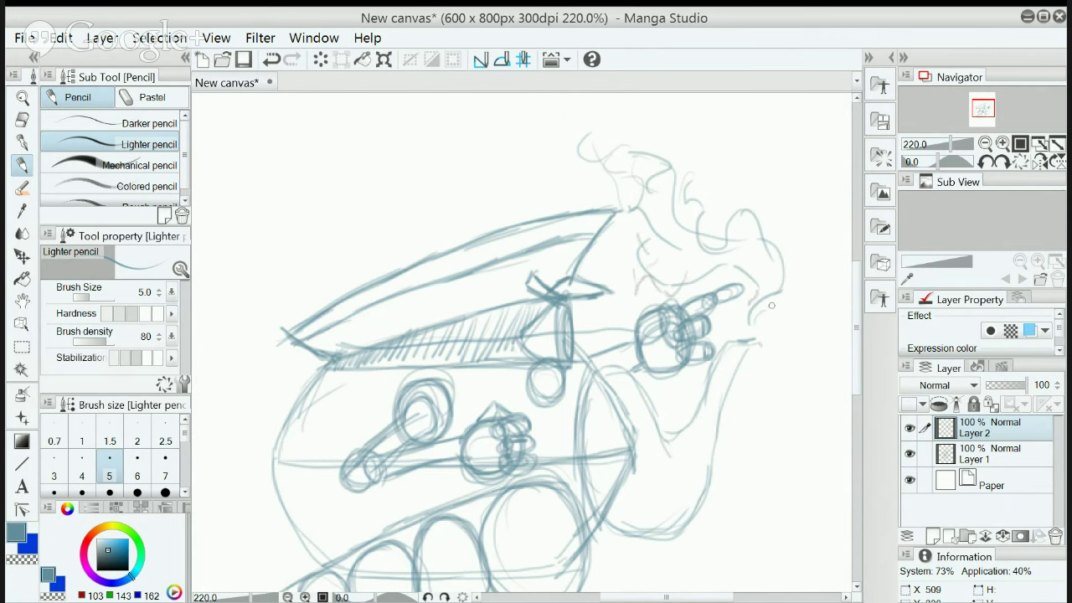
Erase the small circle below the post with the Soft eraser
drag(859, 312, 858, 327)
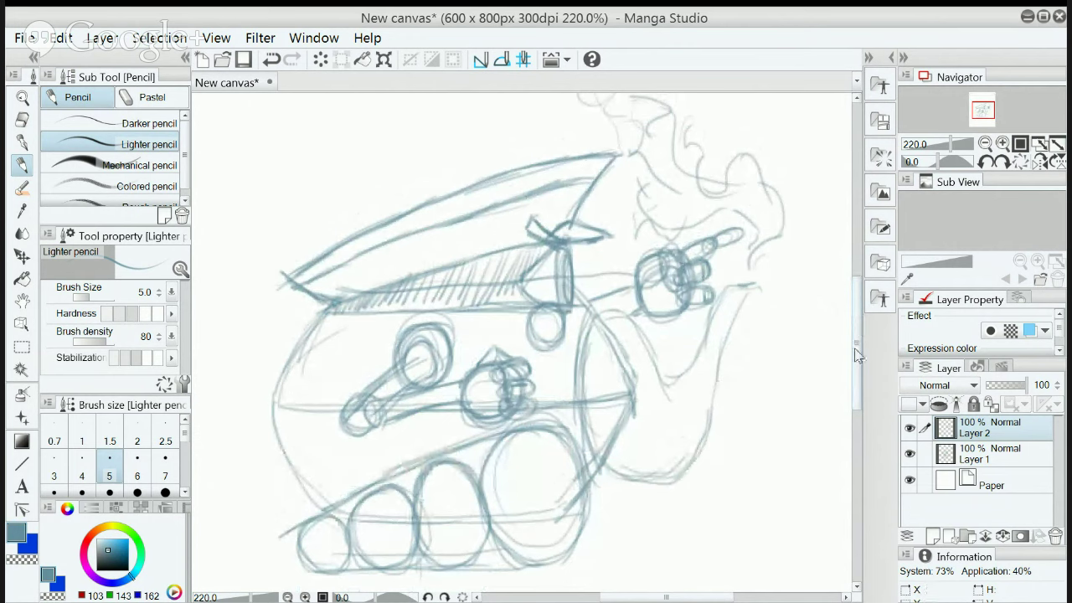
scroll(856, 366, down, 3)
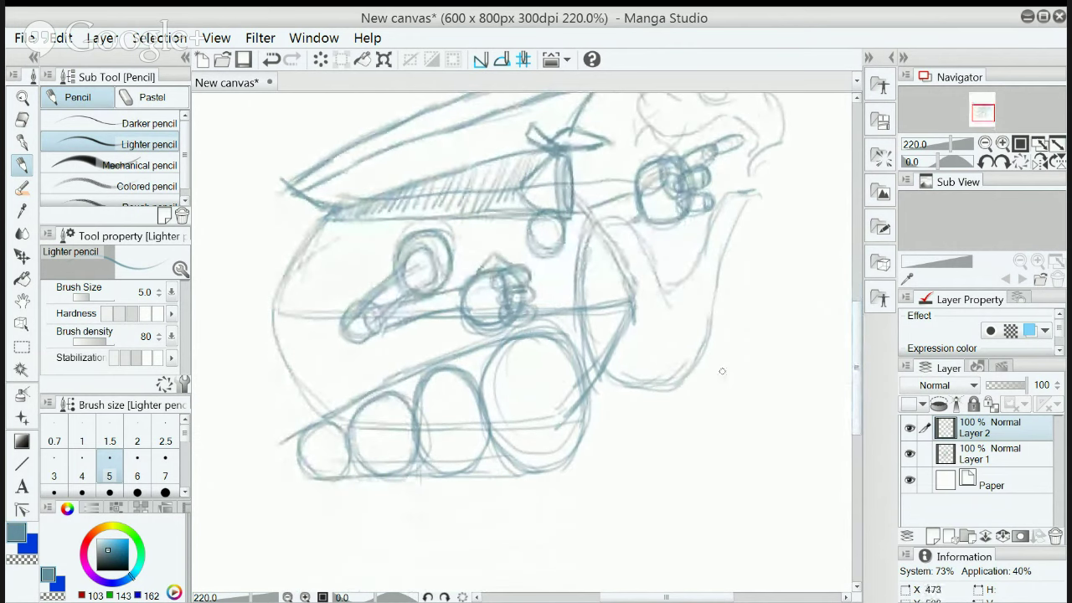
scroll(859, 345, up, 2)
scroll(858, 345, down, 1)
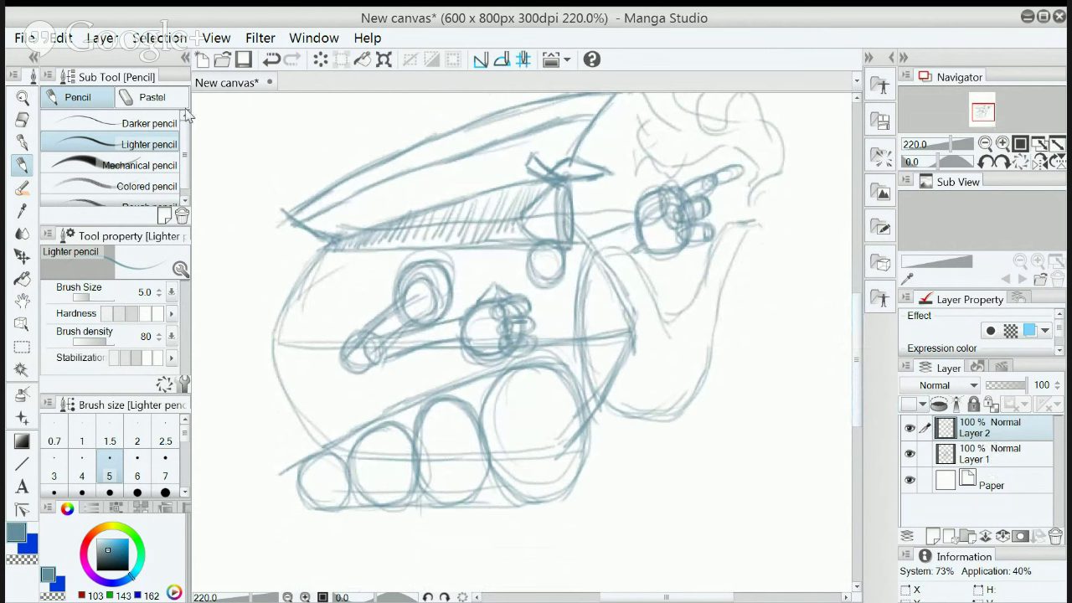
click(23, 120)
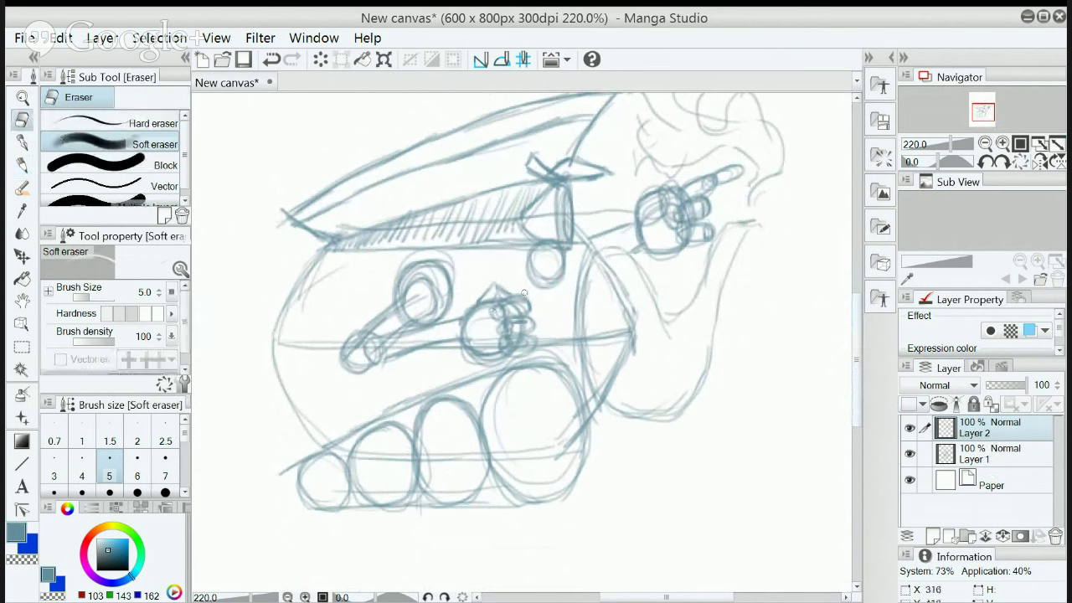
mouse_move(532, 270)
mouse_down()
mouse_move(524, 259)
mouse_move(549, 286)
mouse_move(563, 251)
mouse_move(521, 249)
mouse_move(562, 261)
mouse_move(533, 272)
mouse_up()
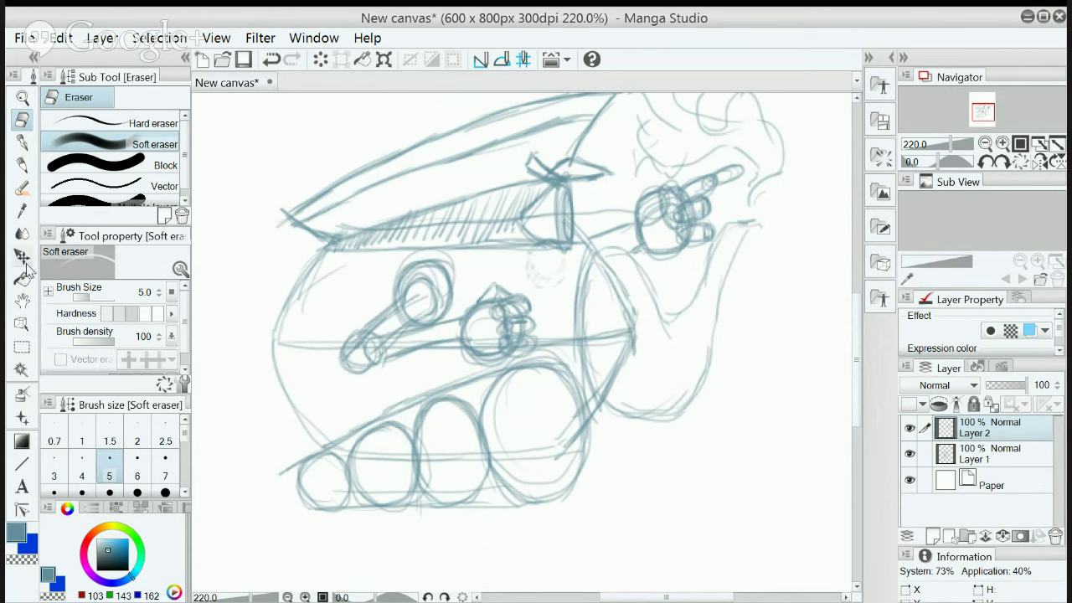
Set up inking with a black G-pen on a new layer above the merged sketch
click(22, 142)
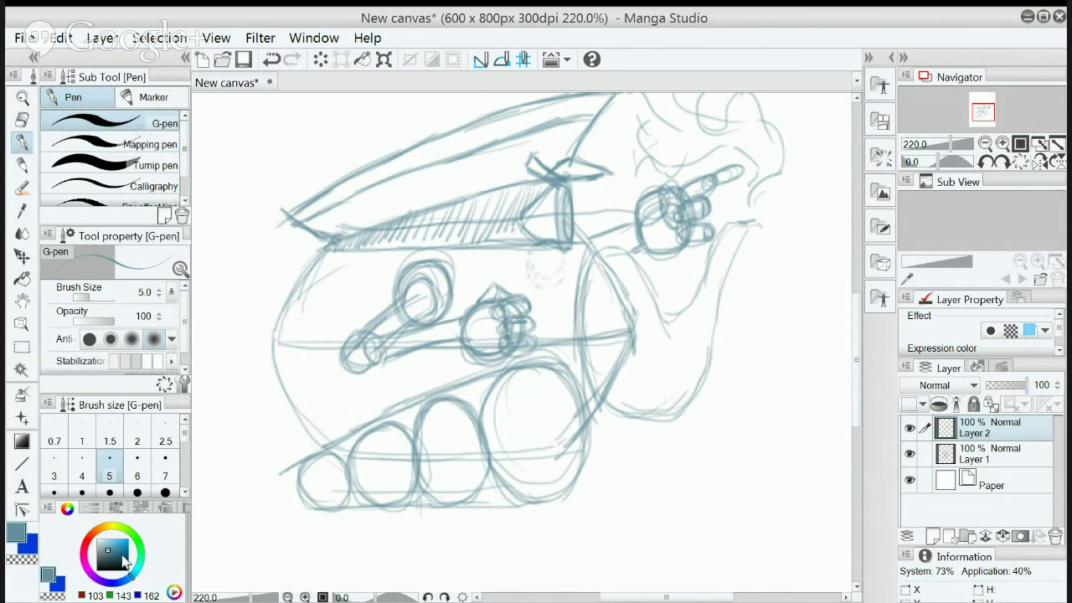
click(127, 569)
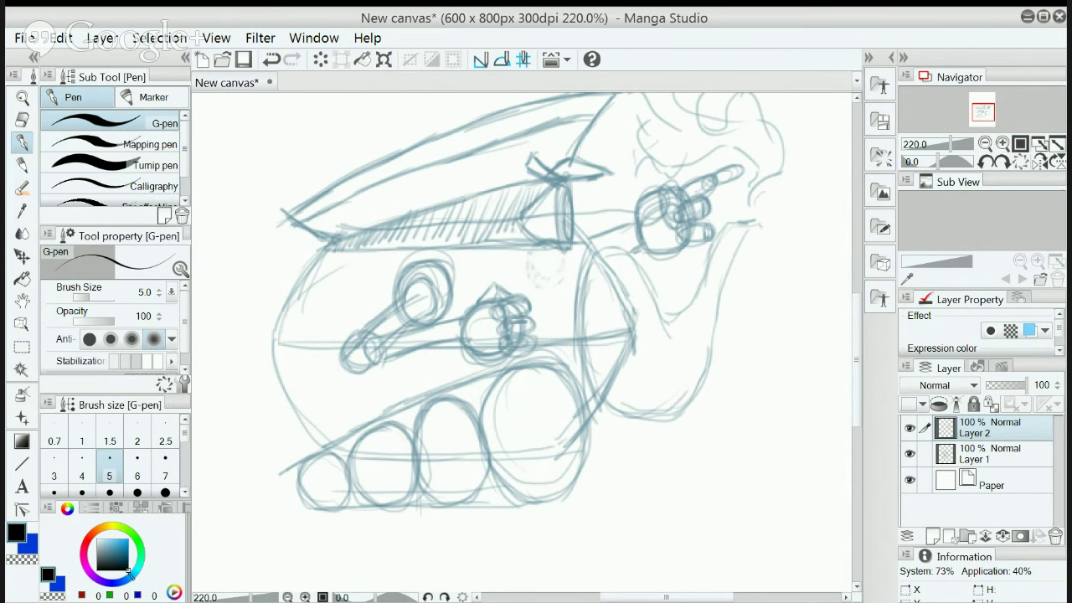
key(ctrl+shift+e)
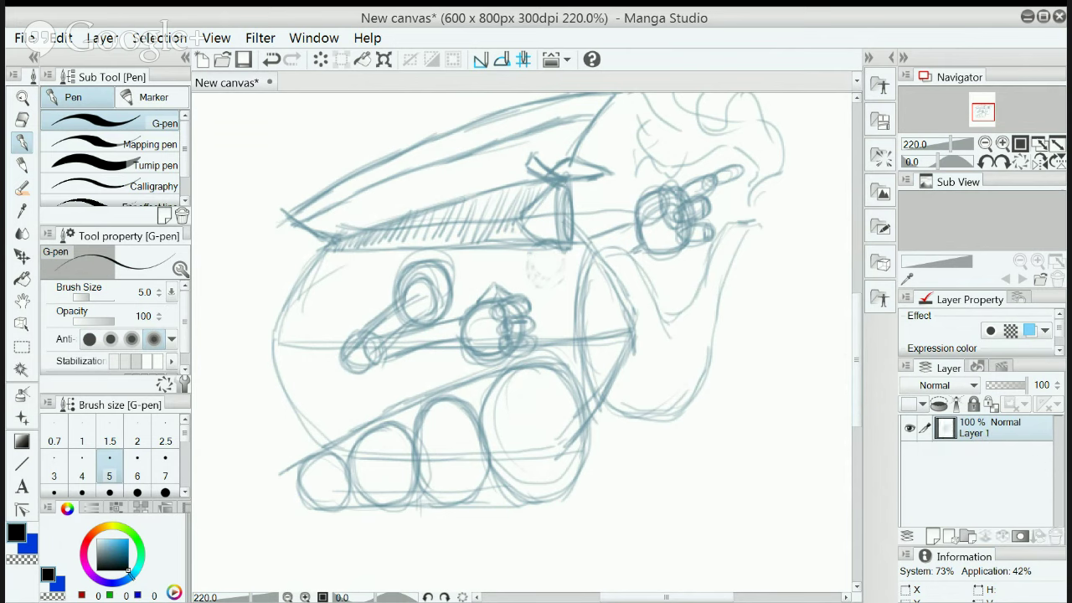
key(ctrl+shift+n)
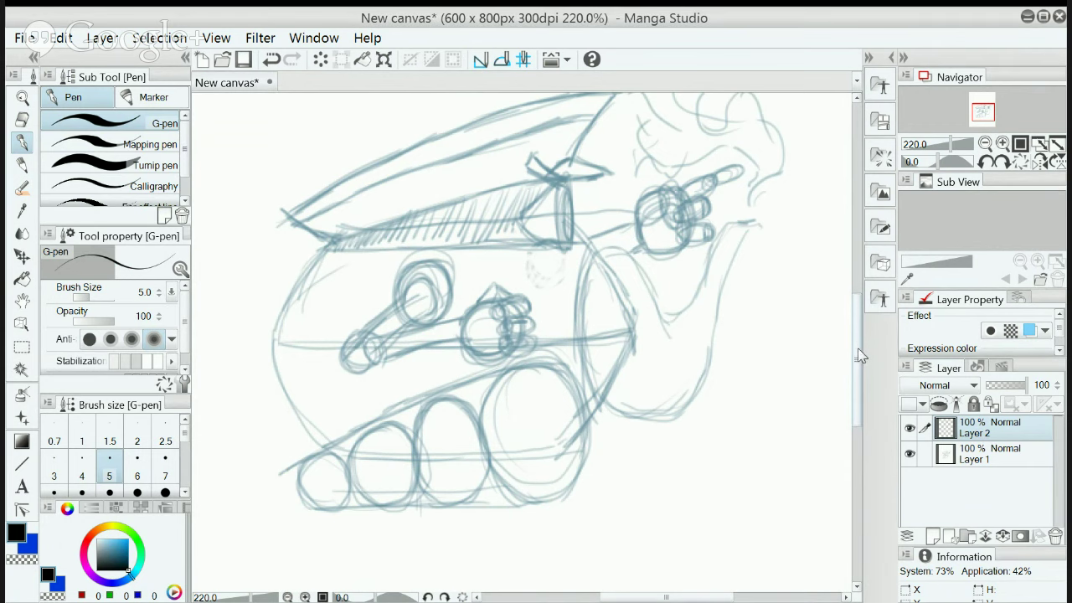
scroll(860, 355, up, 2)
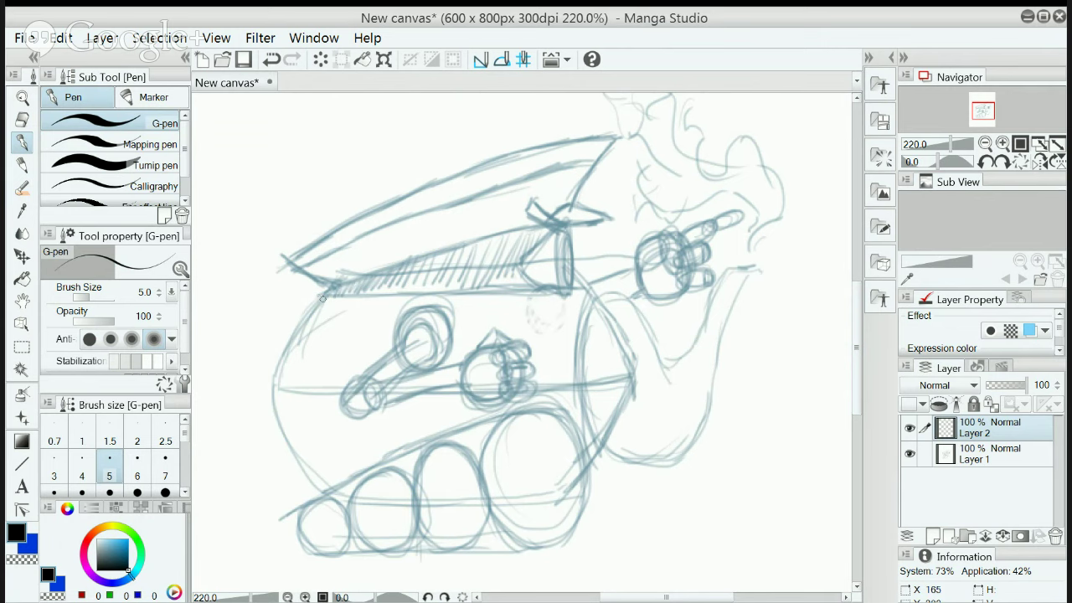
drag(324, 297, 274, 380)
key(ctrl+z)
drag(324, 299, 292, 362)
key(ctrl+z)
scroll(318, 339, up, 2)
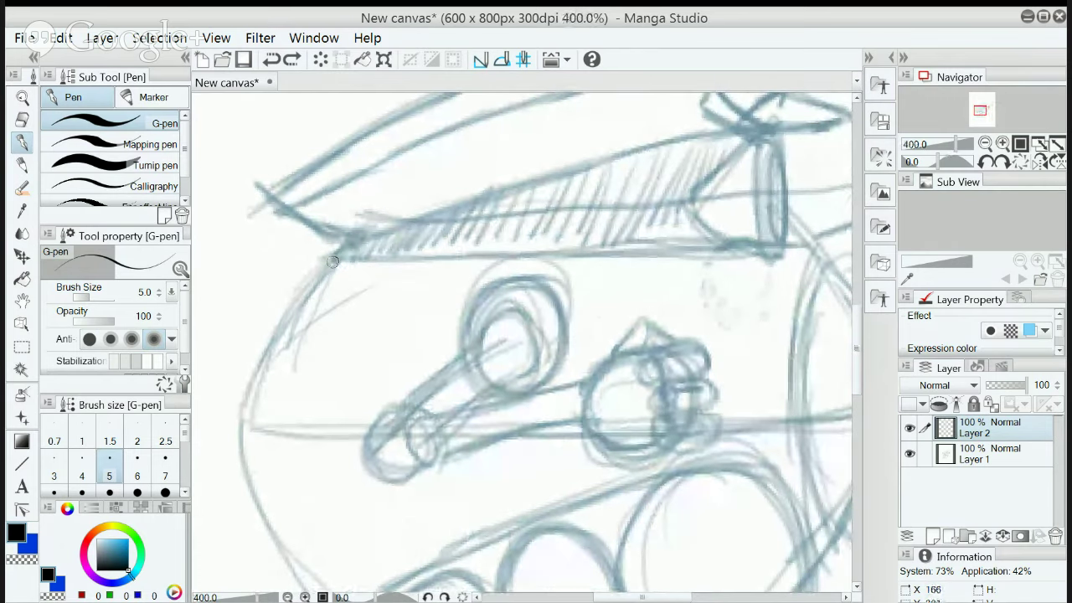
mouse_move(335, 258)
mouse_down()
mouse_move(295, 311)
mouse_move(257, 401)
mouse_up()
key(ctrl+z)
mouse_move(332, 261)
mouse_down()
mouse_move(253, 392)
mouse_move(249, 420)
mouse_up()
key(ctrl+z)
drag(335, 260, 250, 412)
key(ctrl+z)
drag(329, 263, 246, 414)
key(ctrl+z)
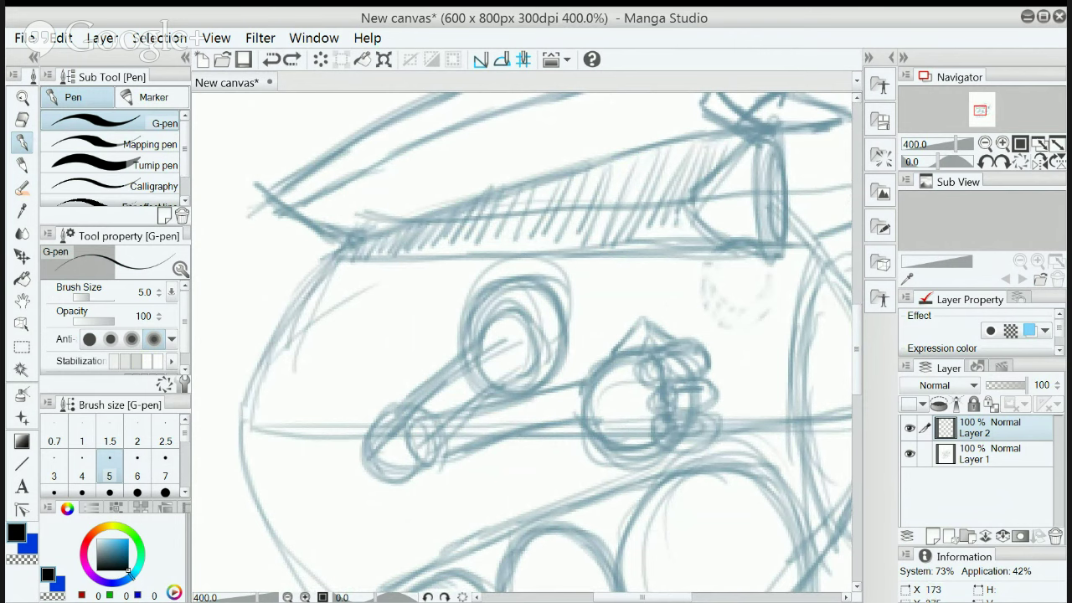
Ink the body's left outline as one curve from the swept panel's lower corner down to the slanted line above the wheels
drag(333, 259, 250, 420)
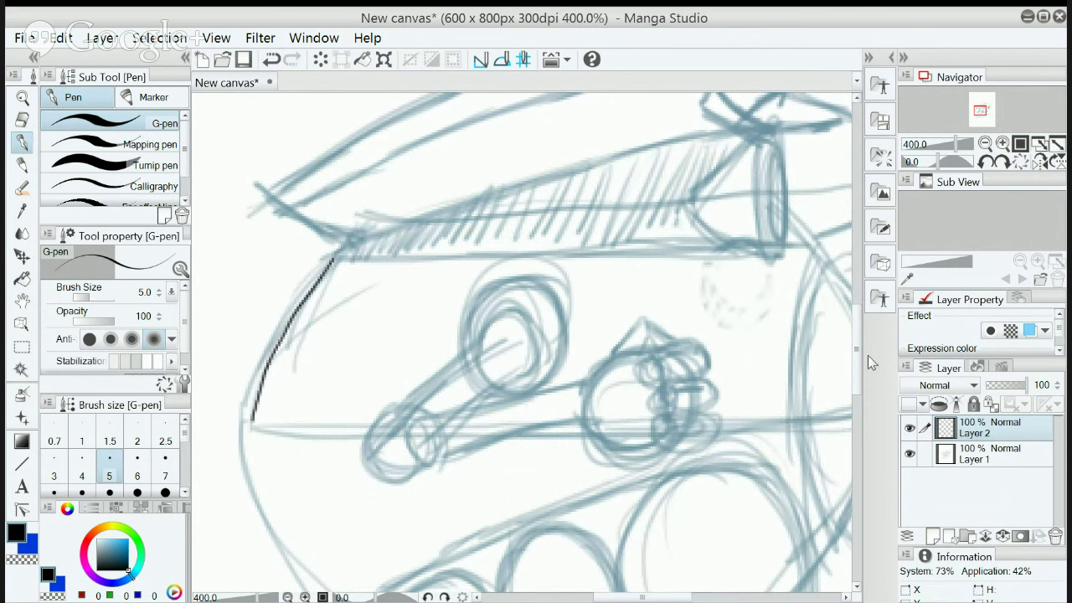
drag(856, 350, 856, 374)
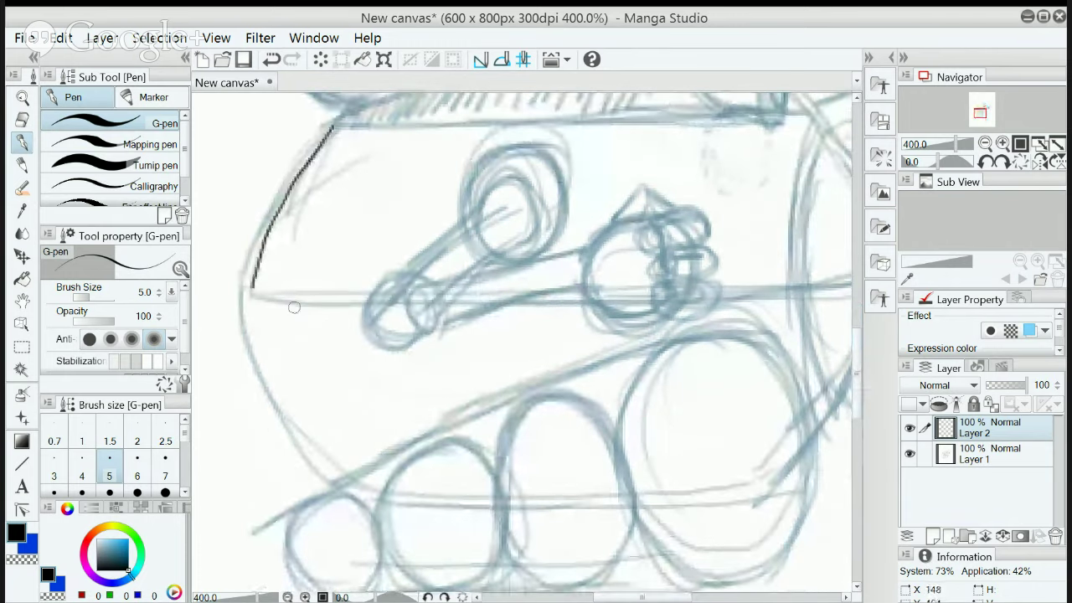
mouse_move(251, 287)
mouse_down()
mouse_move(260, 386)
mouse_move(329, 482)
mouse_up()
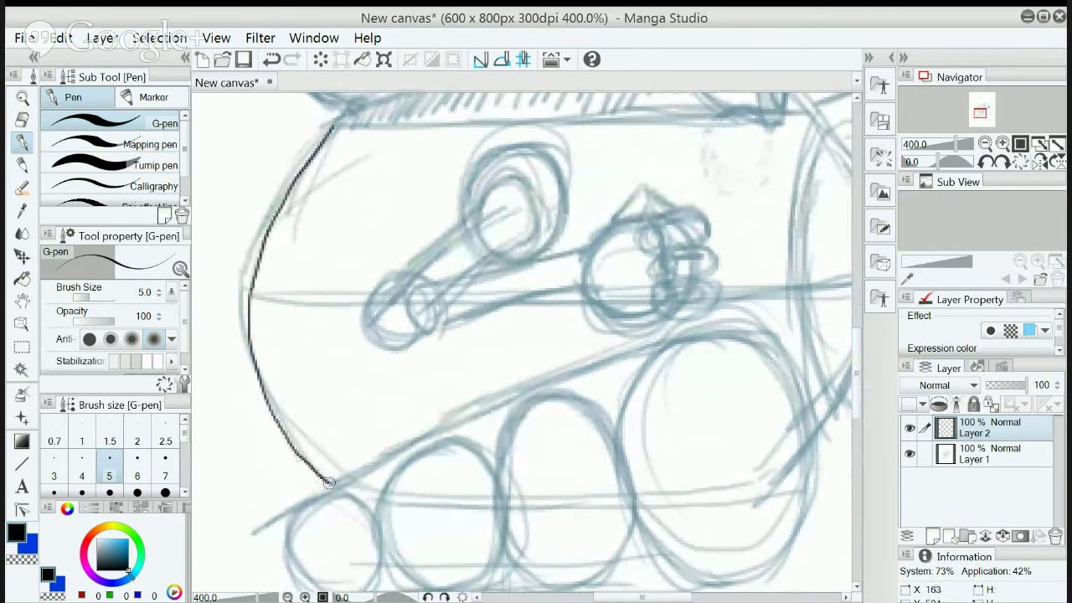
scroll(856, 390, up, 2)
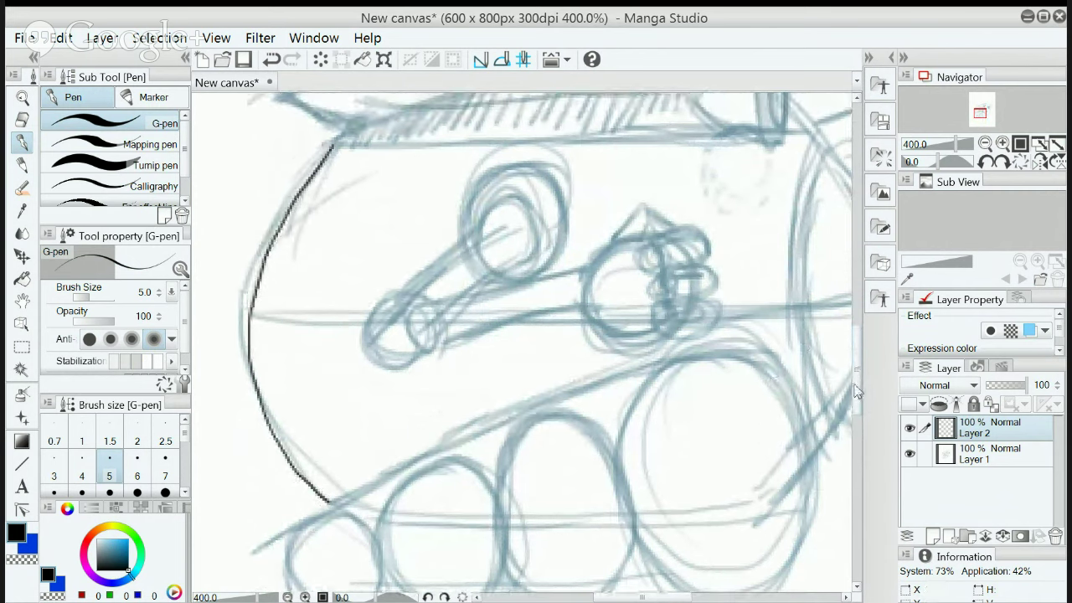
scroll(856, 390, up, 10)
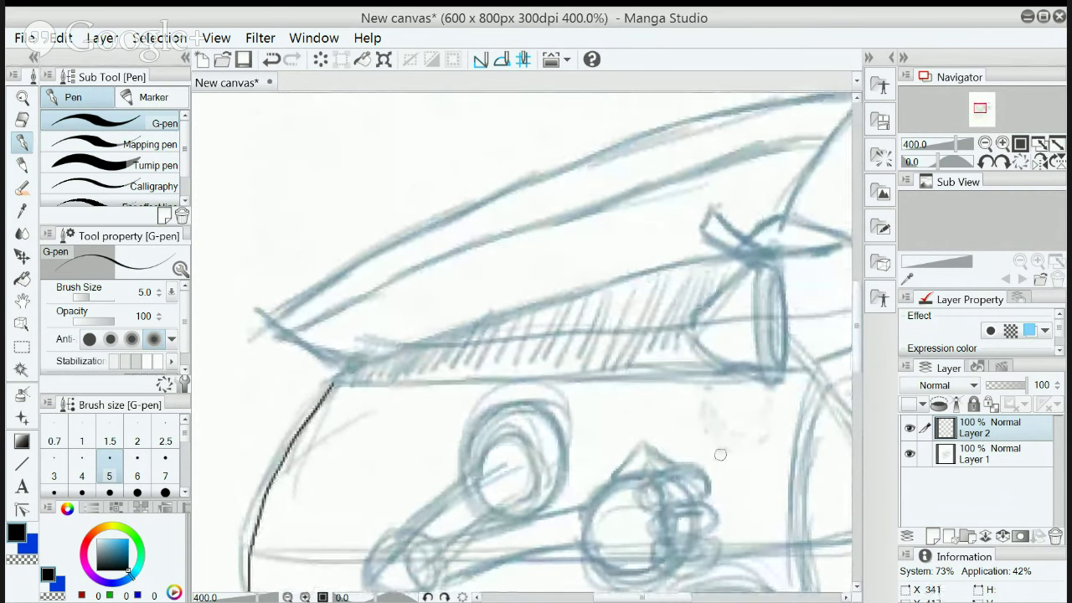
Ink the swept panel's short slanted left edge from its left tip down to the body's outline
drag(270, 322, 340, 371)
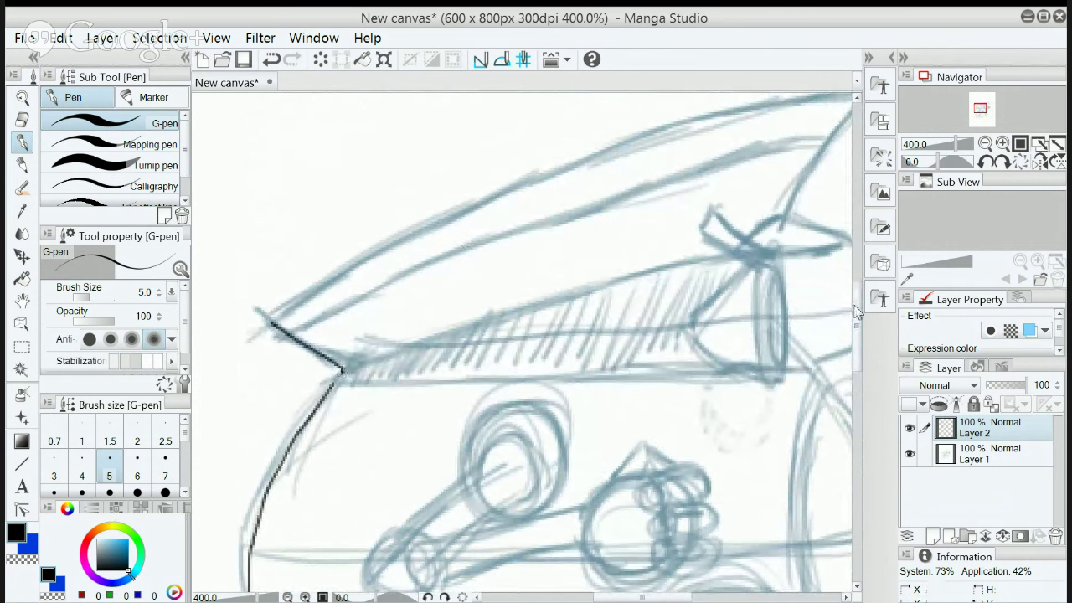
scroll(855, 312, up, 3)
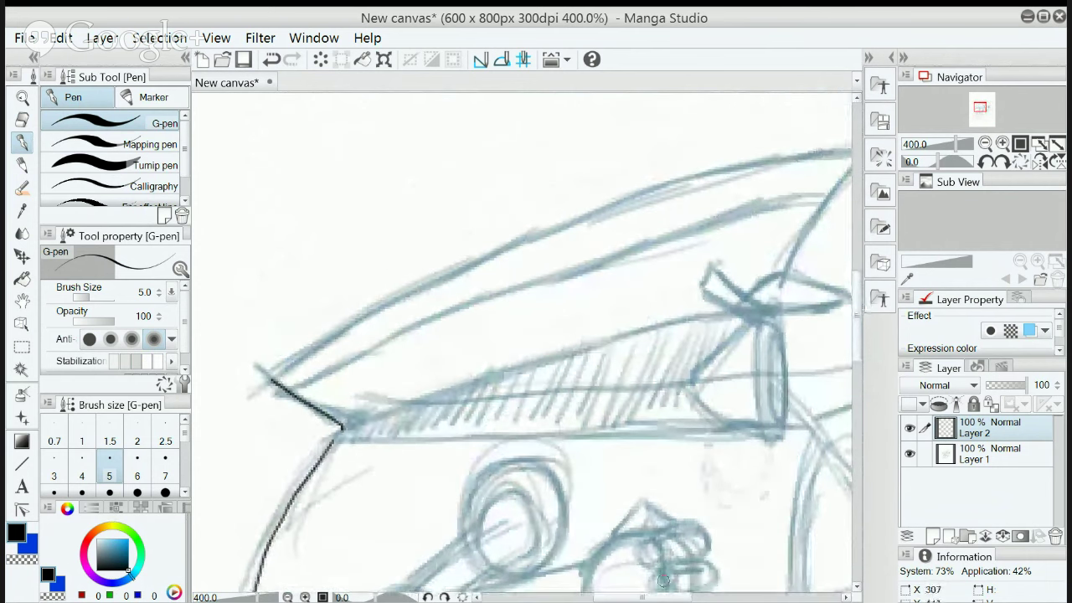
scroll(656, 597, right, 4)
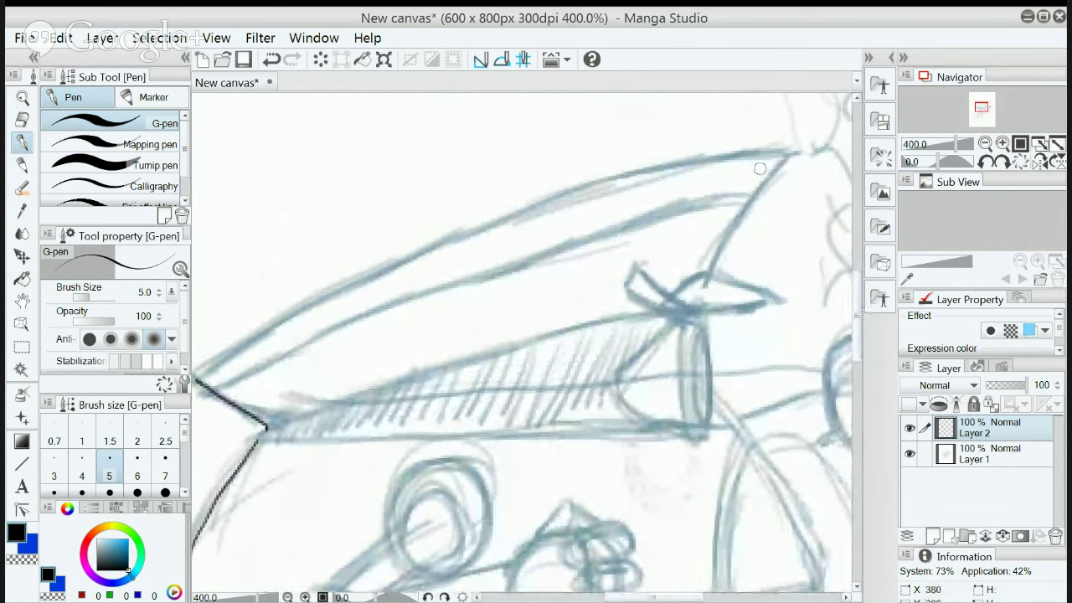
mouse_move(790, 154)
mouse_down()
mouse_move(758, 184)
mouse_move(710, 278)
mouse_up()
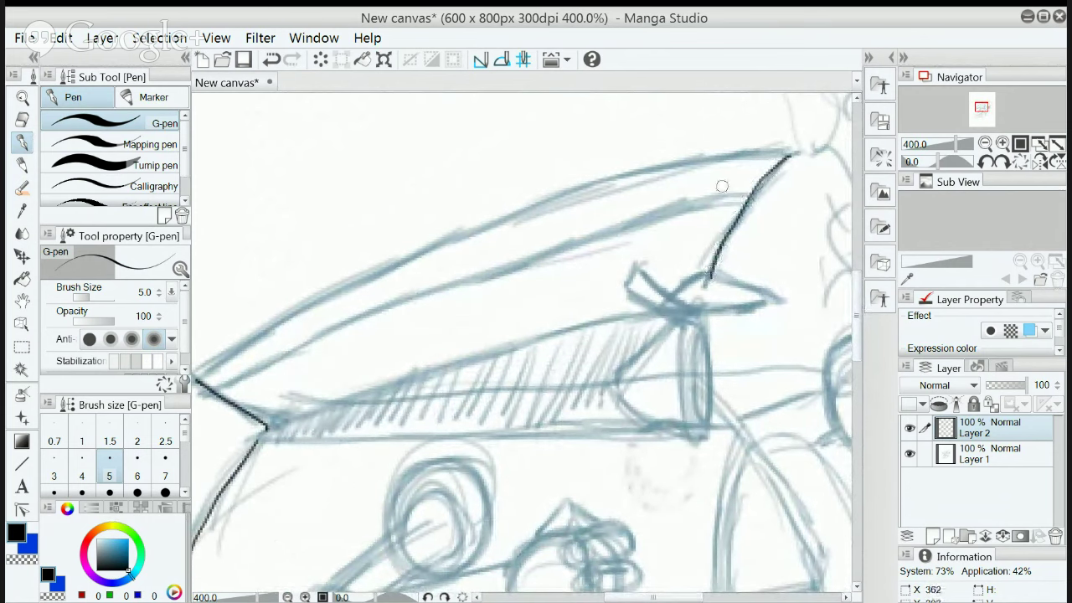
key(ctrl+z)
click(785, 156)
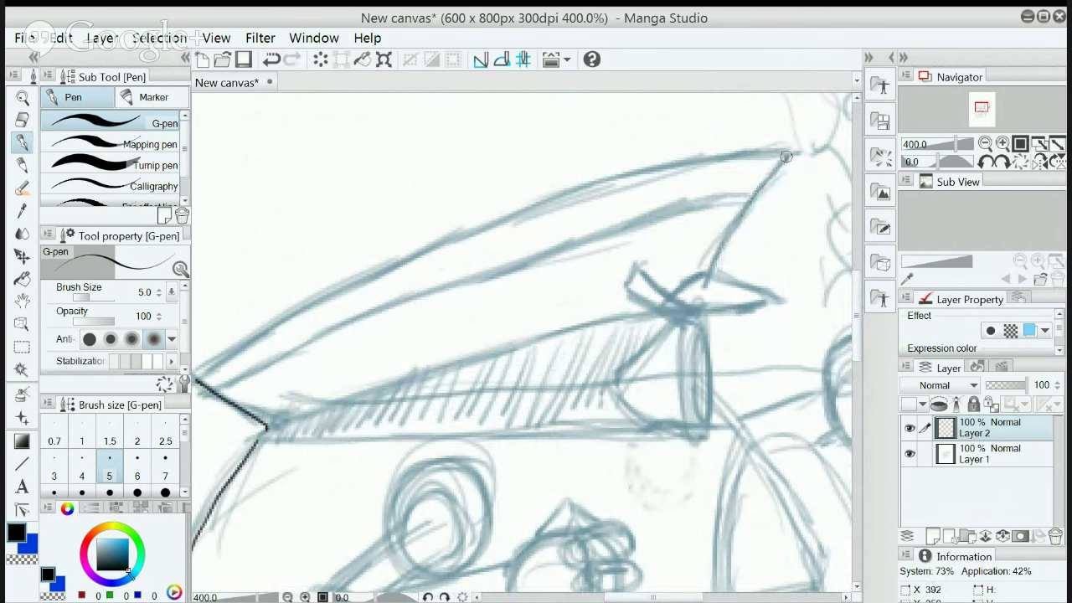
drag(785, 156, 716, 277)
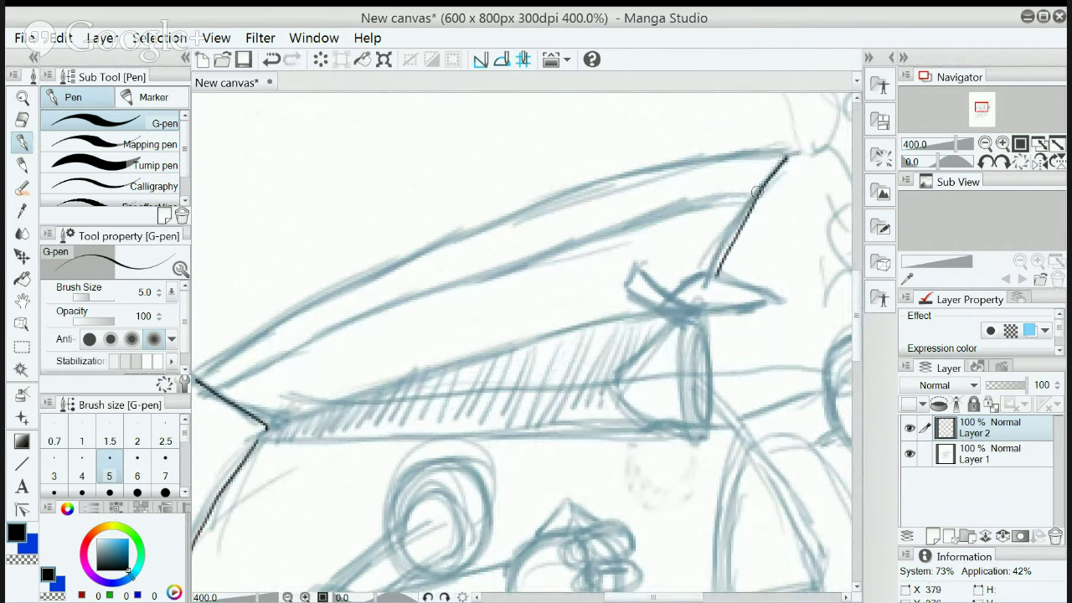
key(ctrl+z)
drag(786, 156, 711, 274)
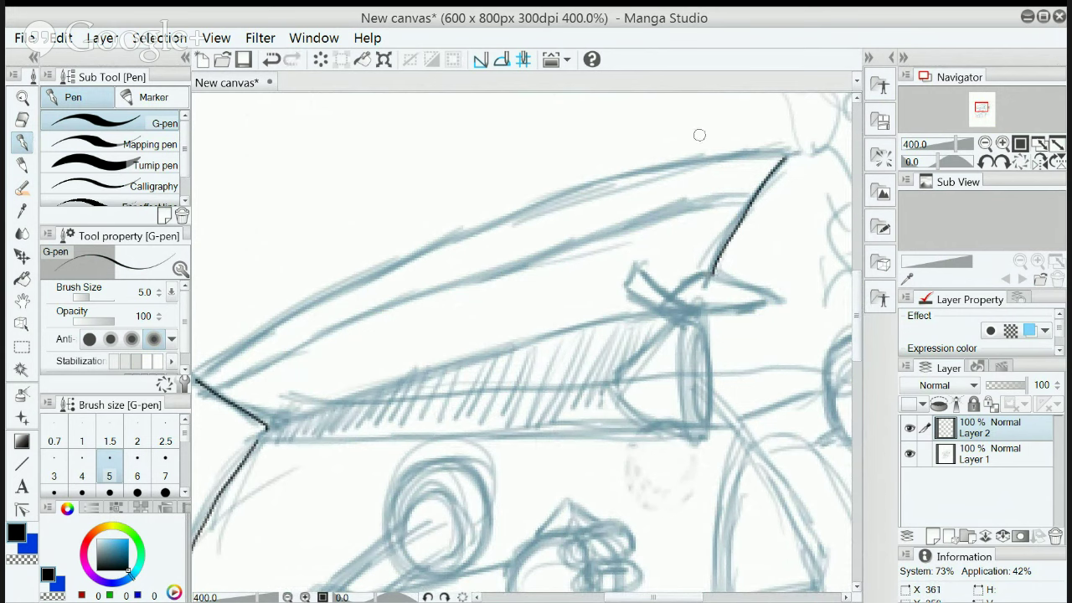
key(ctrl+z)
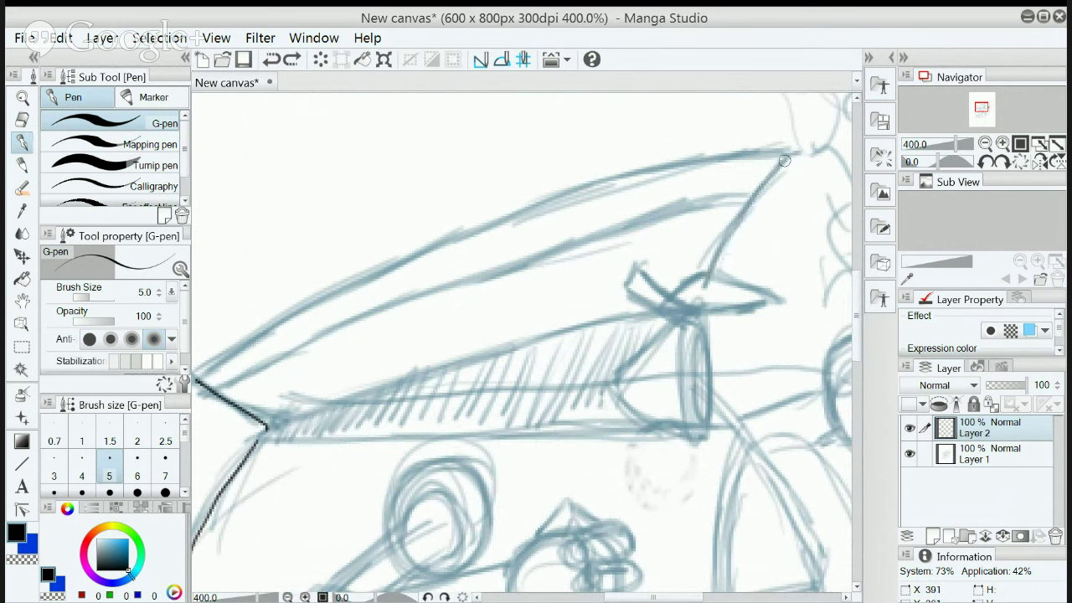
drag(787, 157, 708, 271)
key(ctrl+z)
Ink the swept panel's right edge from its upper tip down to the knot, and outline the knot's two pointed ends
mouse_move(784, 160)
mouse_down()
mouse_move(712, 267)
mouse_move(779, 300)
mouse_up()
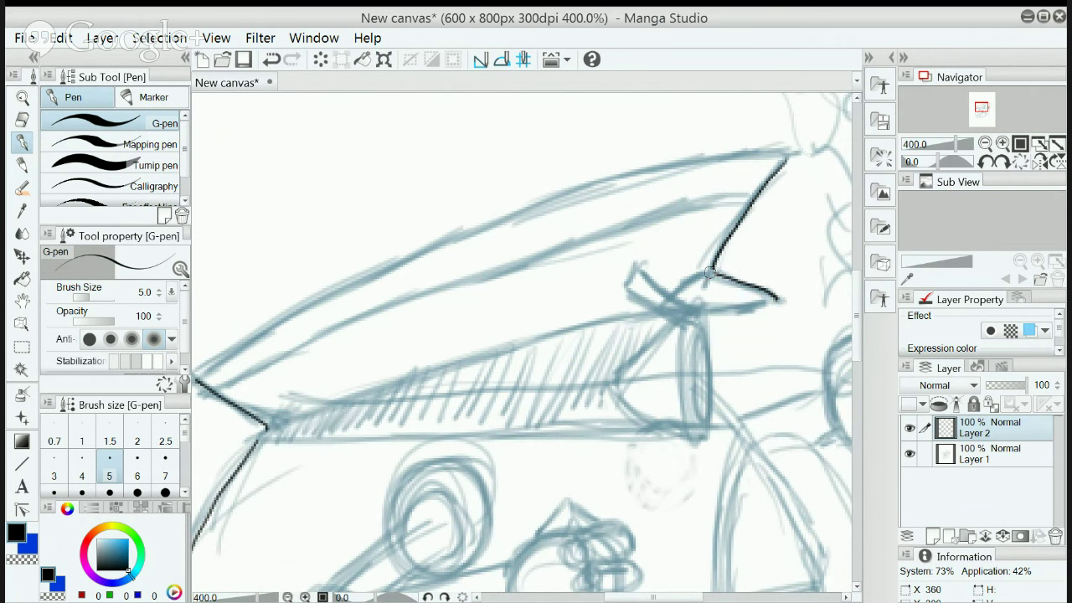
drag(712, 272, 676, 296)
drag(635, 266, 697, 311)
mouse_move(633, 268)
mouse_down()
mouse_move(641, 299)
mouse_move(693, 321)
mouse_up()
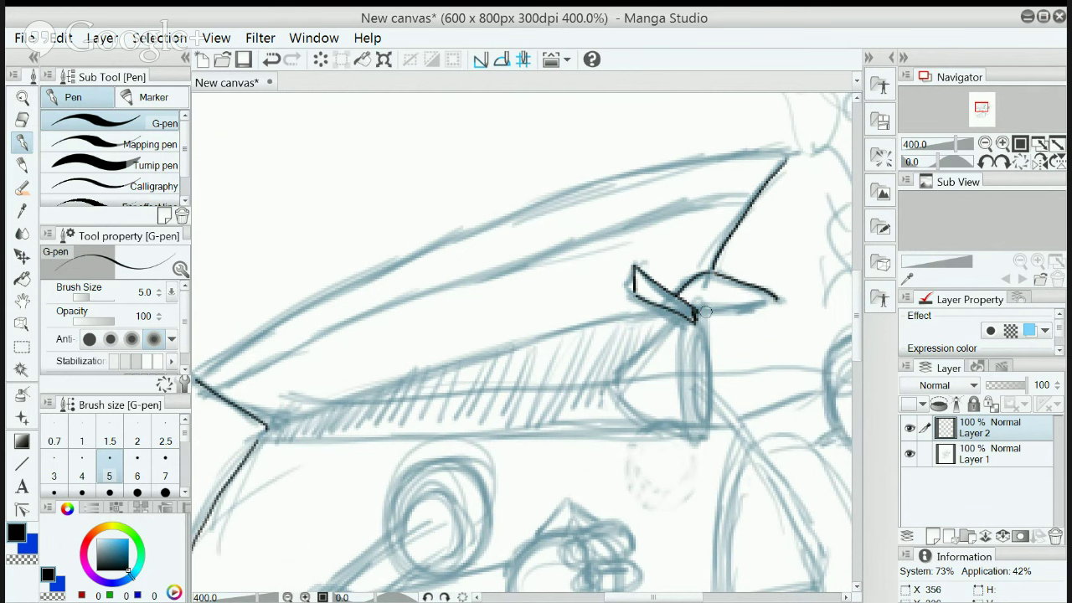
drag(702, 312, 777, 298)
Ink the swept panel's long upper edge as one curve from its left tip to its right tip
scroll(625, 401, down, 1)
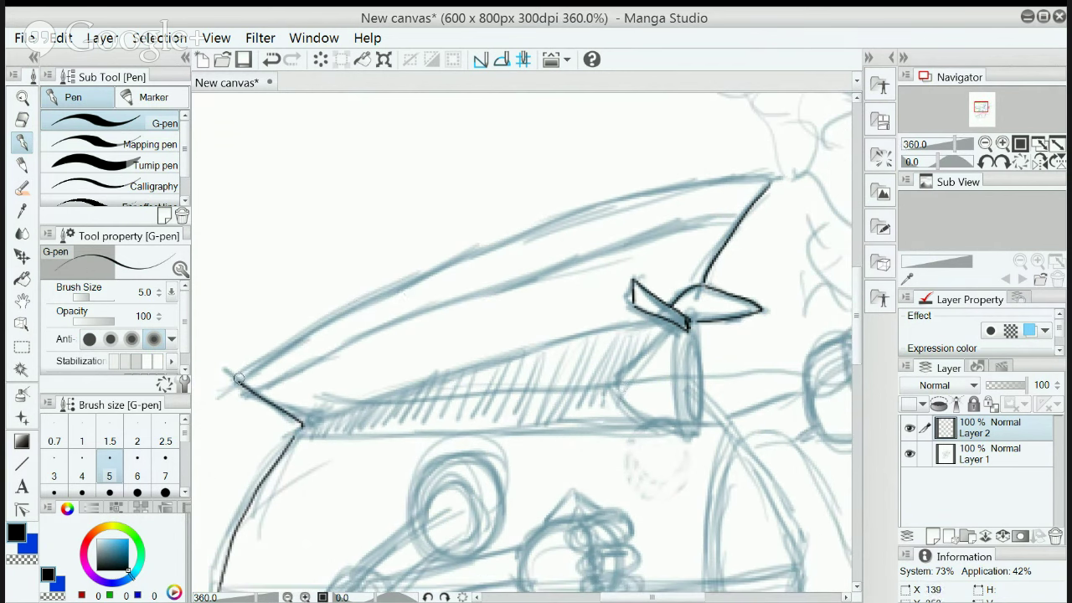
mouse_move(238, 382)
mouse_down()
mouse_move(349, 301)
mouse_move(462, 247)
mouse_move(608, 197)
mouse_move(758, 176)
mouse_up()
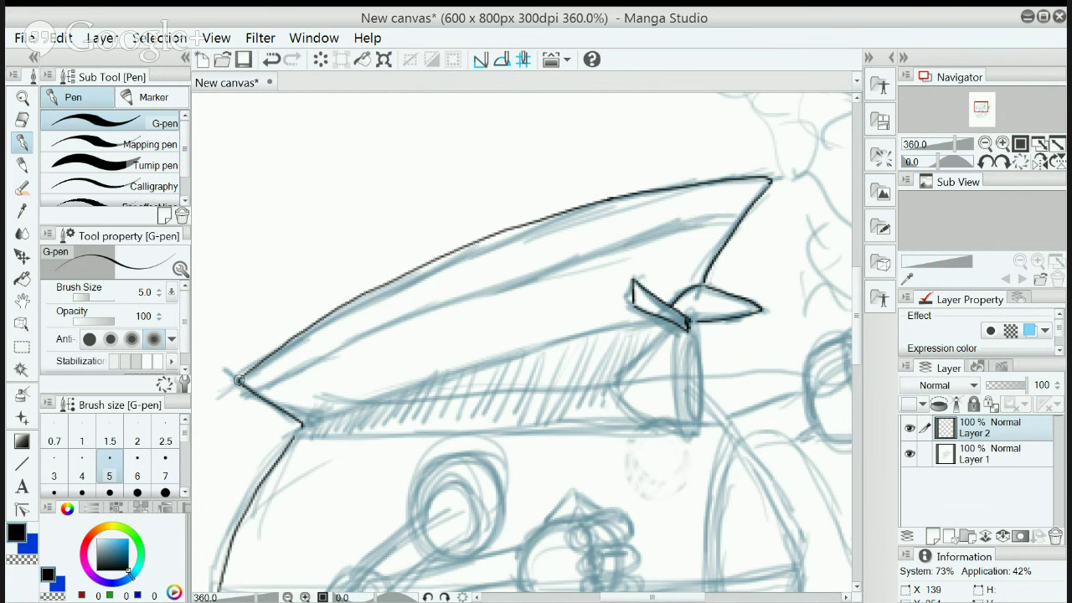
drag(242, 376, 331, 316)
key(ctrl+z)
key(ctrl+z)
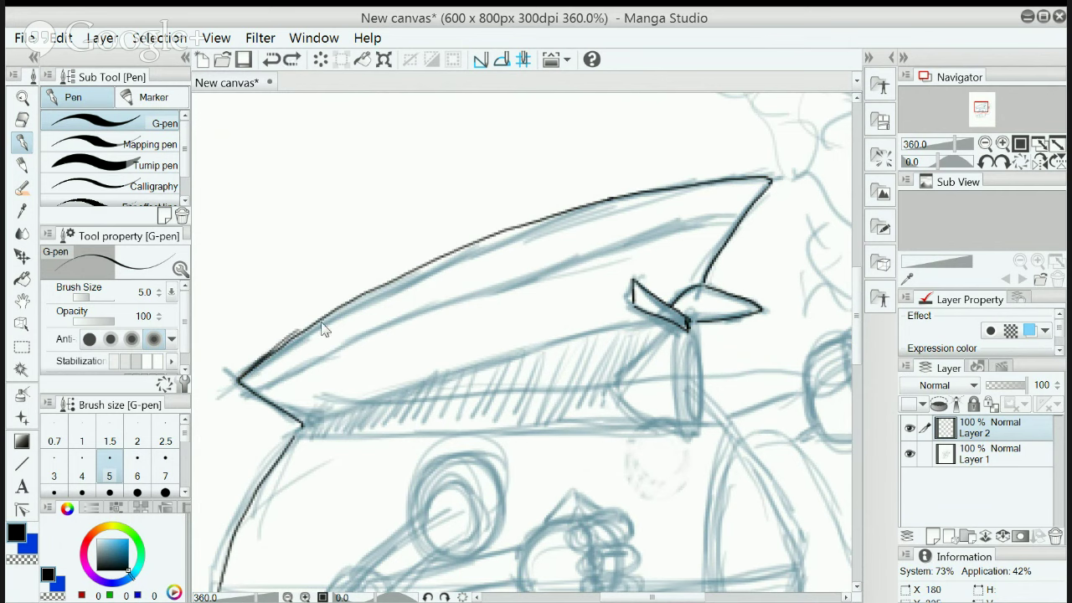
key(ctrl+z)
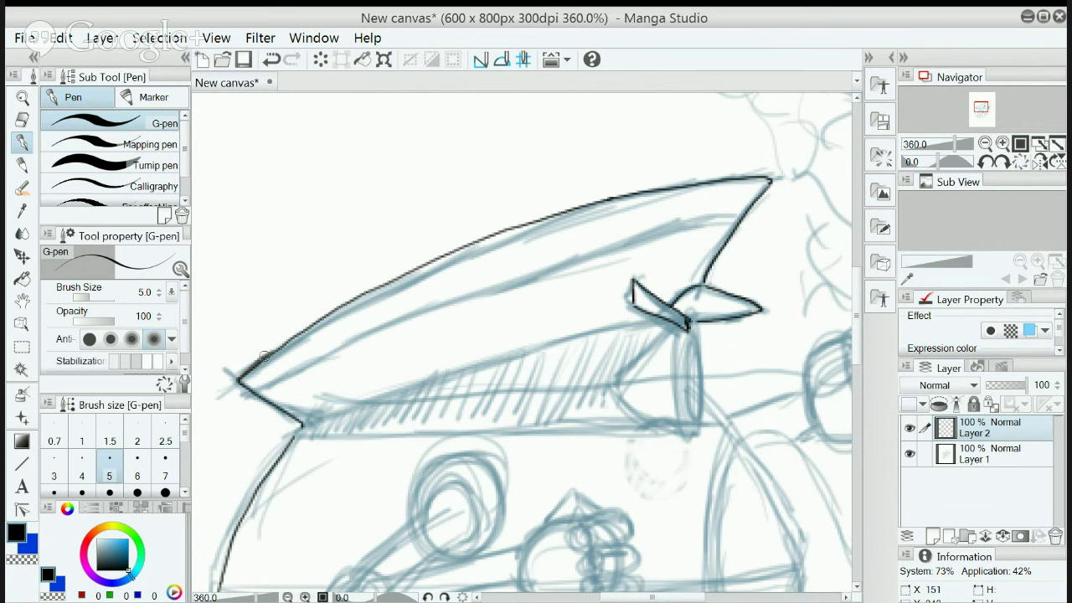
Thicken the panel's outline around its left tip and the lower edge of the knot's right pointed end
drag(265, 356, 380, 285)
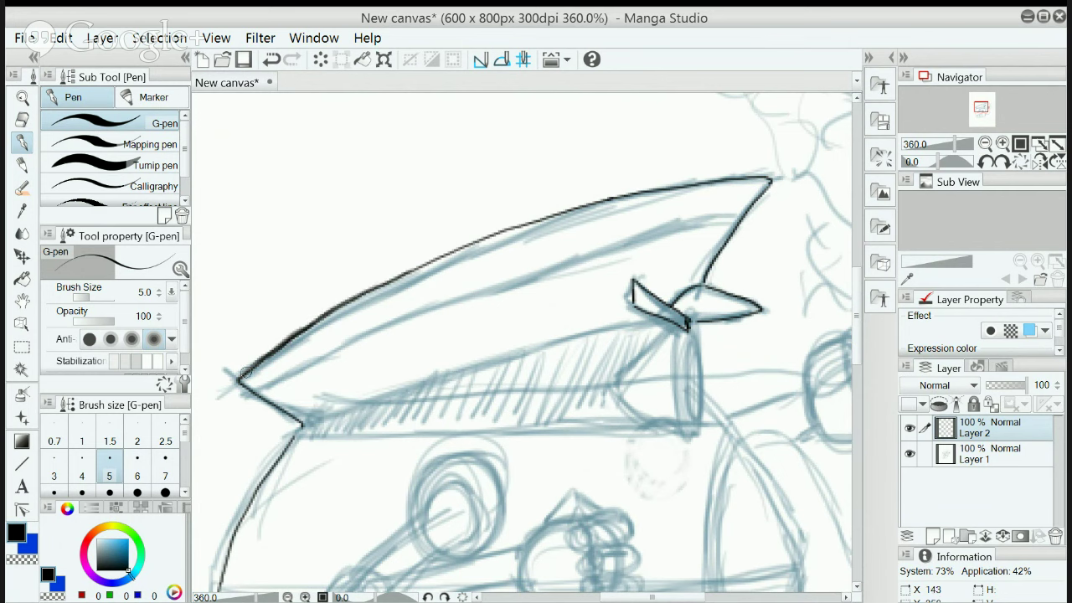
drag(234, 381, 288, 415)
drag(239, 383, 302, 429)
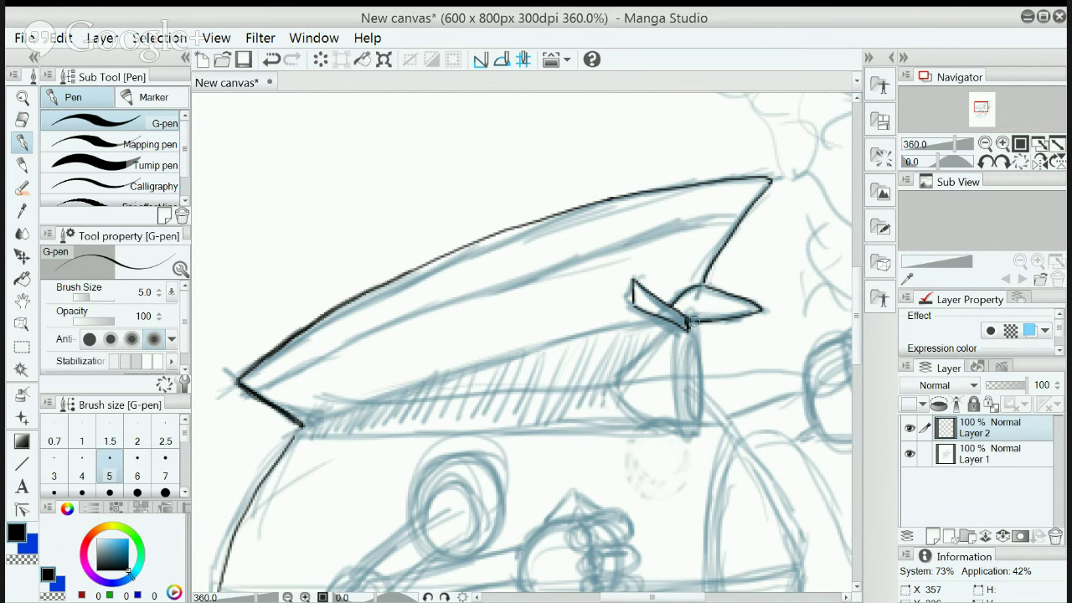
mouse_move(692, 325)
mouse_down()
mouse_move(761, 309)
mouse_move(690, 322)
mouse_move(756, 310)
mouse_up()
drag(695, 320, 759, 309)
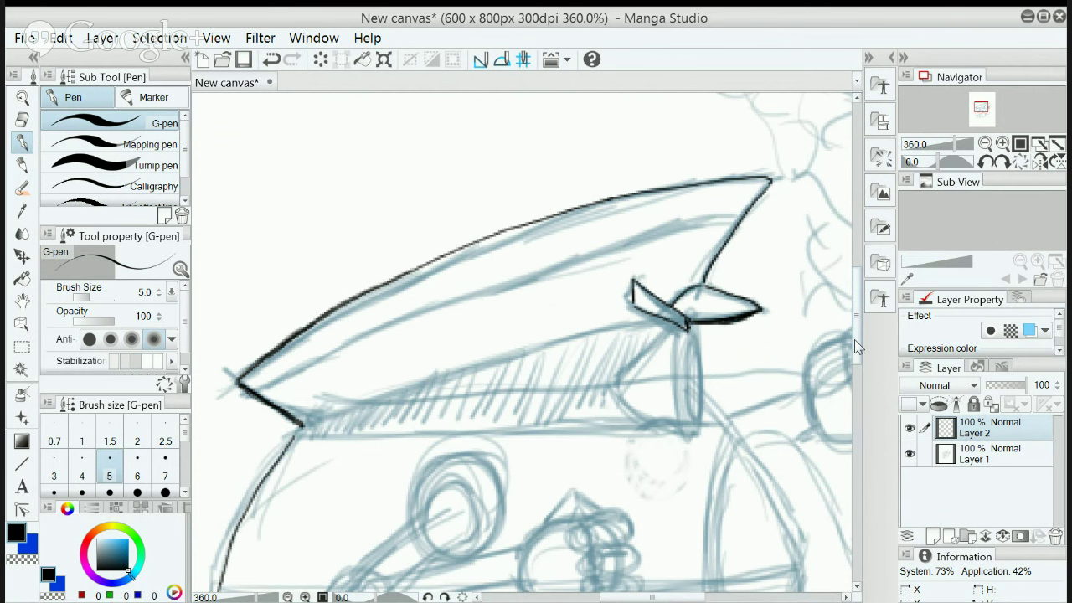
Ink the knot's hanging pieces: the narrow upright blade and the wider rounded lobe to its left
scroll(854, 339, down, 3)
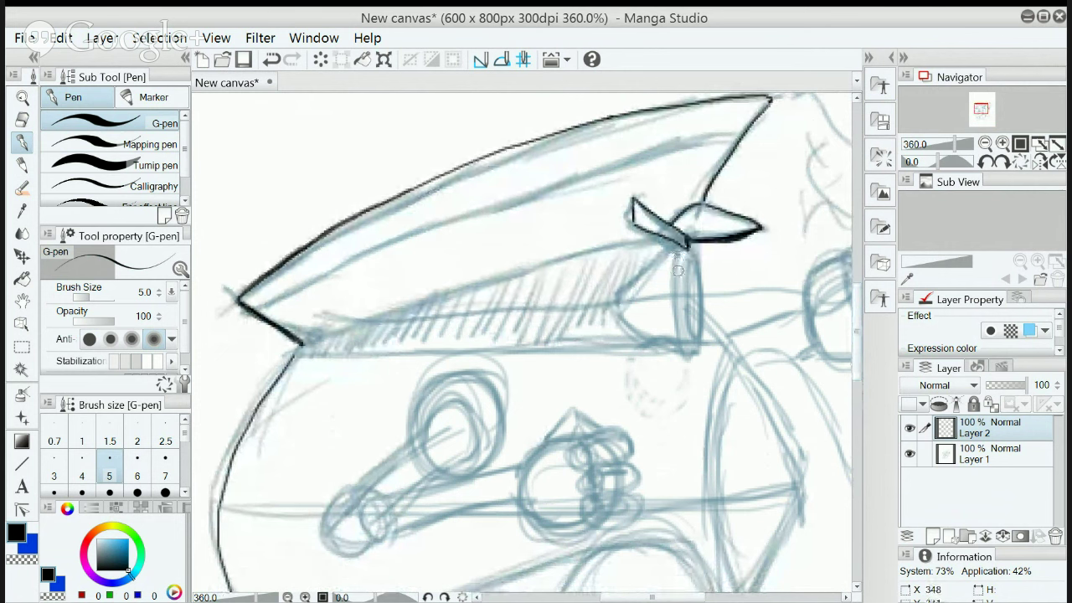
drag(677, 251, 683, 344)
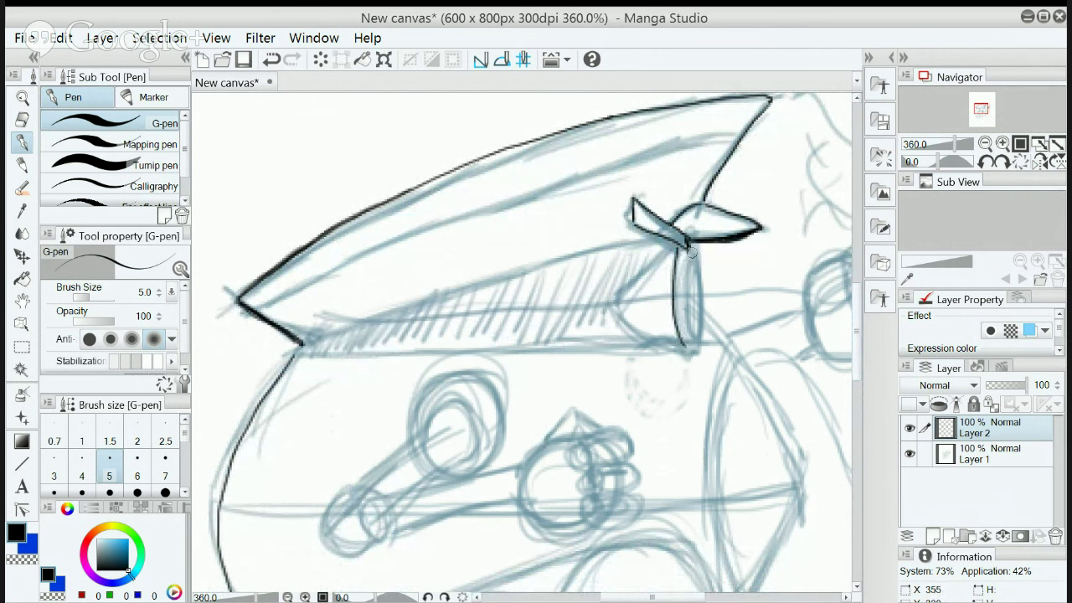
mouse_move(692, 253)
mouse_down()
mouse_move(701, 317)
mouse_move(689, 346)
mouse_move(695, 338)
mouse_up()
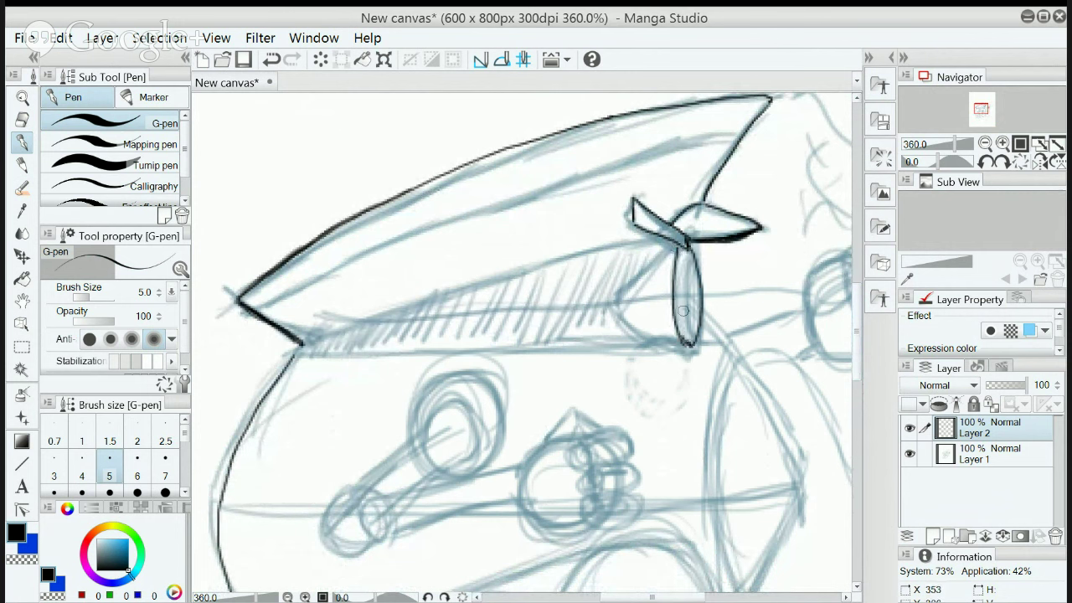
mouse_move(670, 250)
mouse_down()
mouse_move(624, 294)
mouse_move(628, 312)
mouse_move(622, 293)
mouse_move(622, 308)
mouse_move(640, 340)
mouse_move(685, 344)
mouse_up()
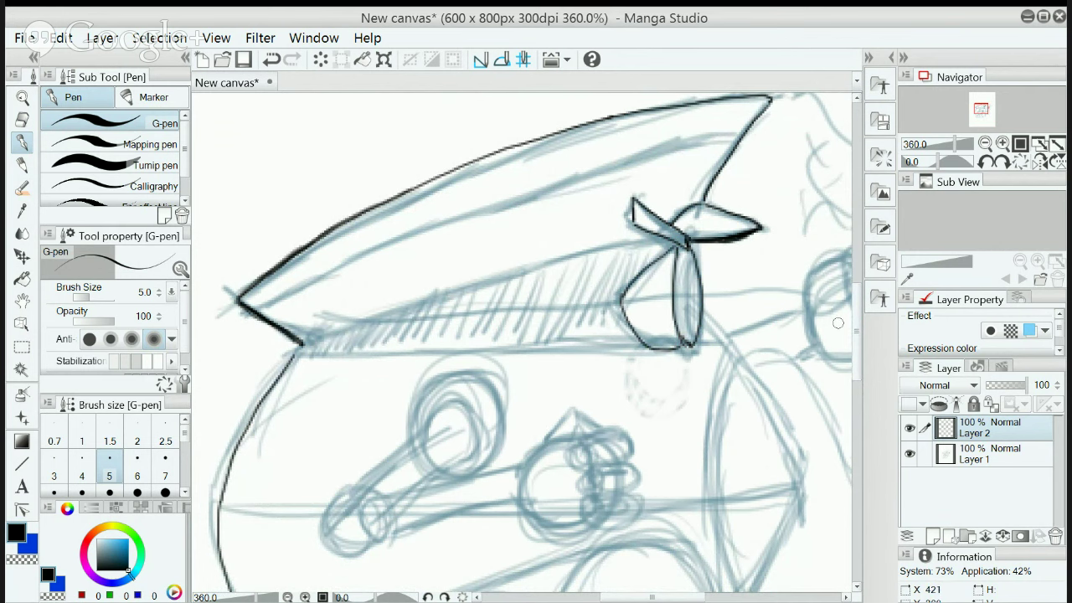
Ink the line under the hatched band, from the body's upper-left corner past the knot to the spout's base
drag(856, 331, 858, 352)
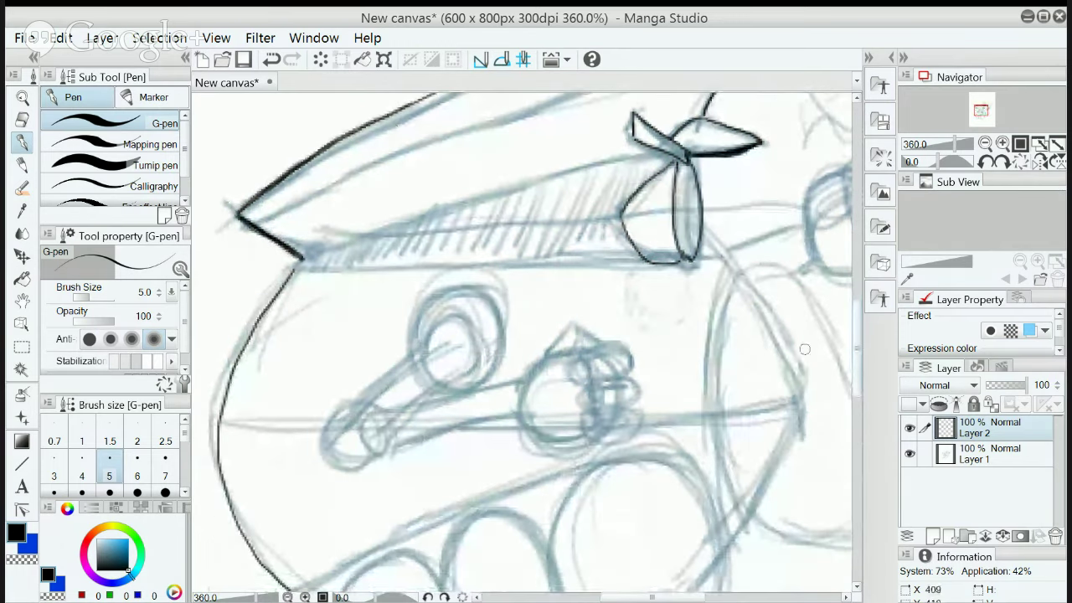
scroll(778, 339, down, 2)
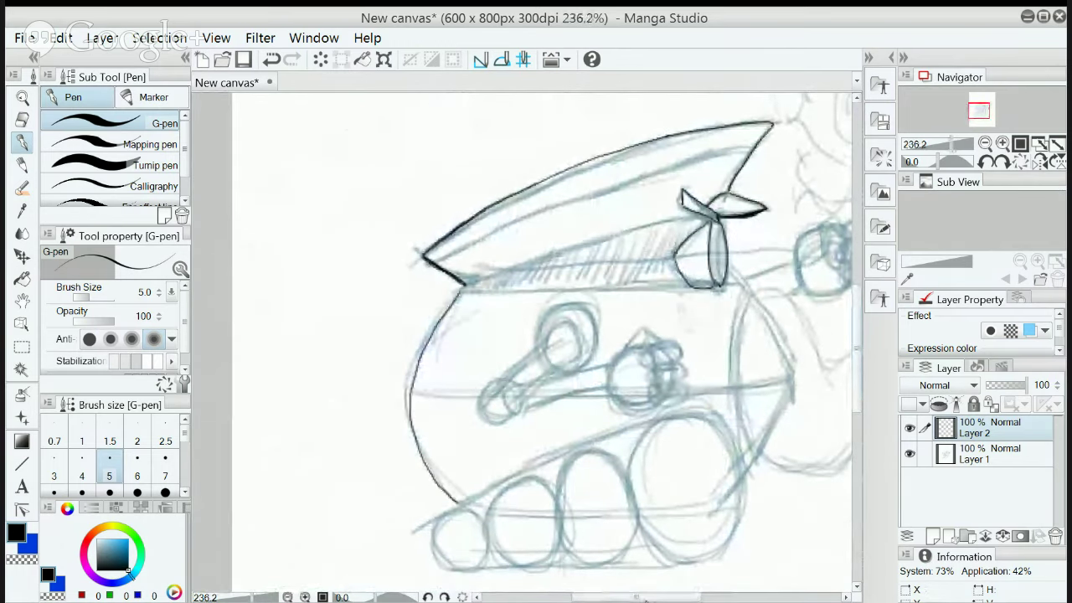
scroll(650, 599, right, 5)
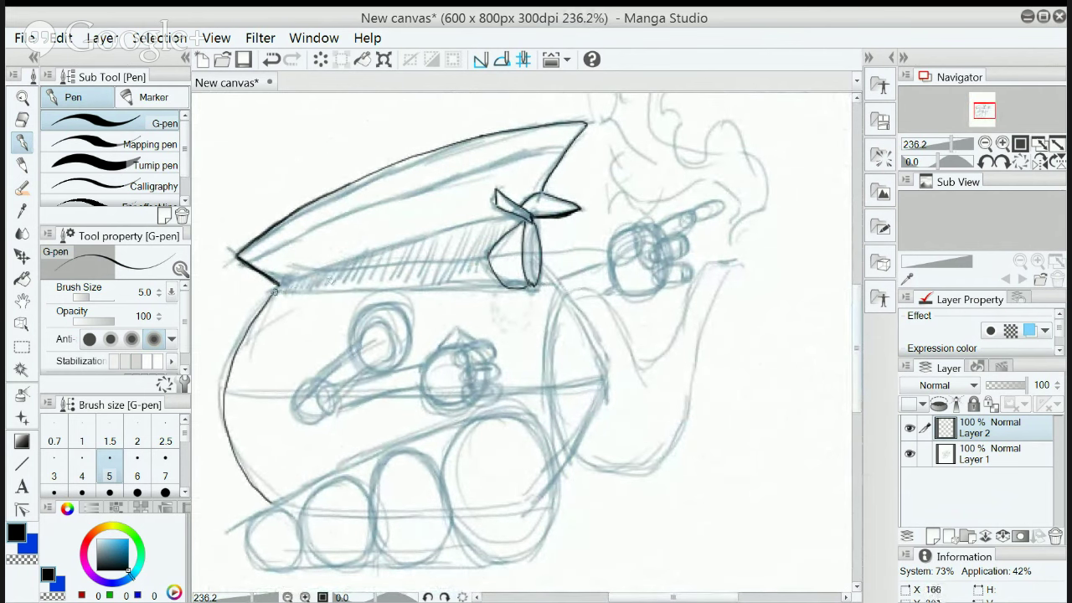
drag(275, 290, 530, 284)
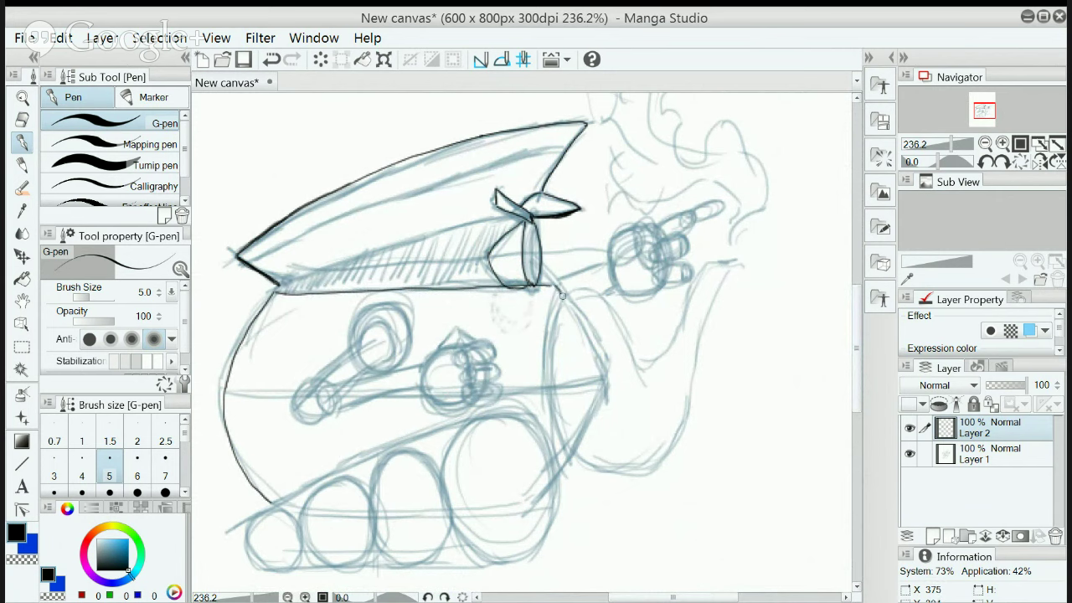
Ink the spout's outer contour from its base on the body, around the rounded underside, up to its mouth
mouse_move(553, 303)
mouse_down()
mouse_move(536, 349)
mouse_move(544, 415)
mouse_move(565, 451)
mouse_up()
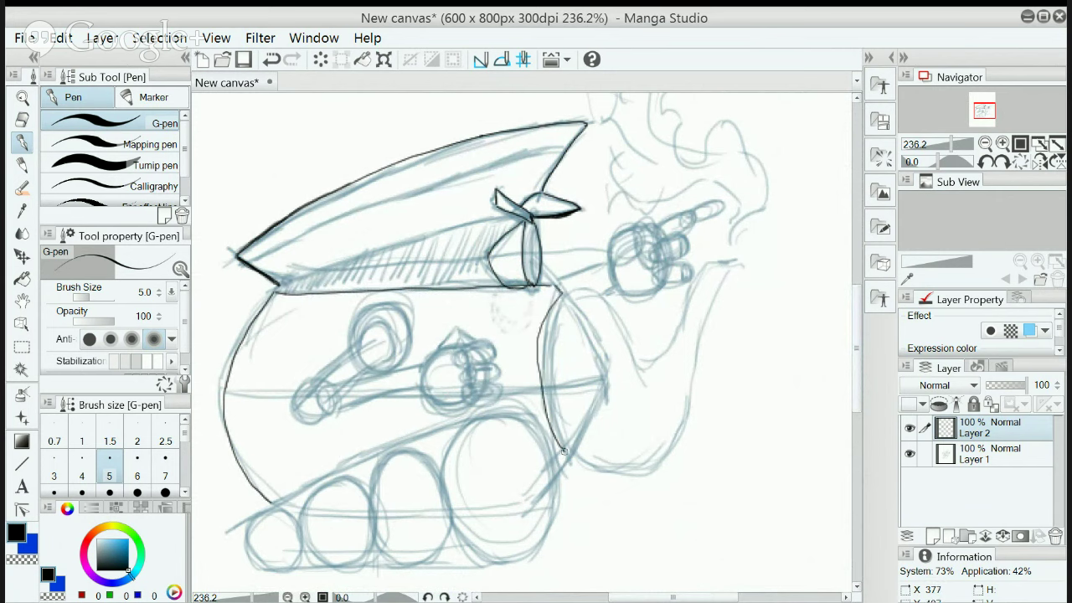
key(ctrl+z)
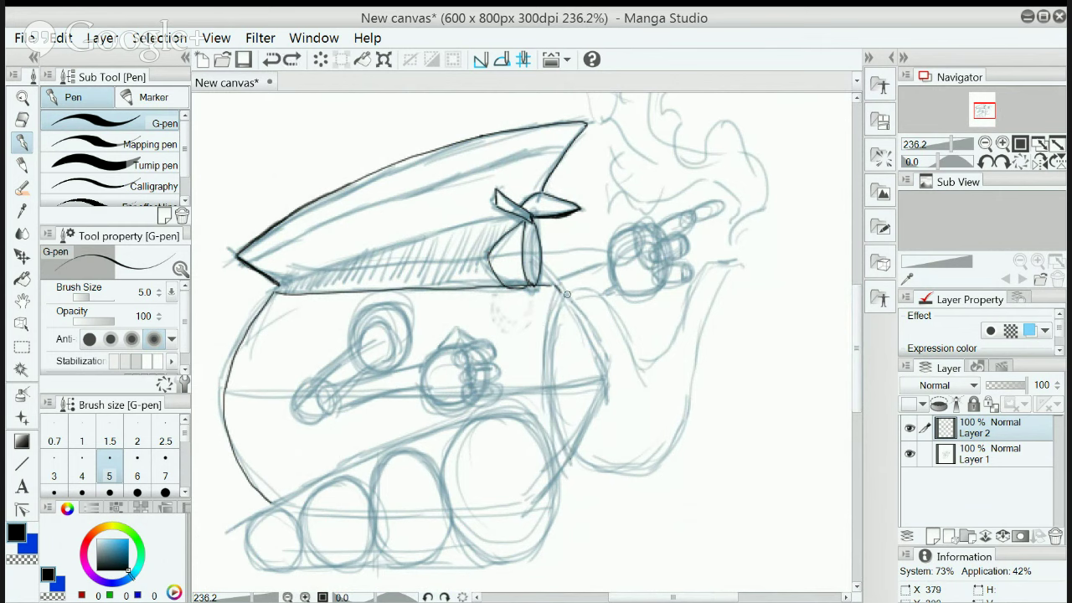
mouse_move(562, 295)
mouse_down()
mouse_move(543, 381)
mouse_move(570, 450)
mouse_move(603, 479)
mouse_move(645, 474)
mouse_move(670, 450)
mouse_up()
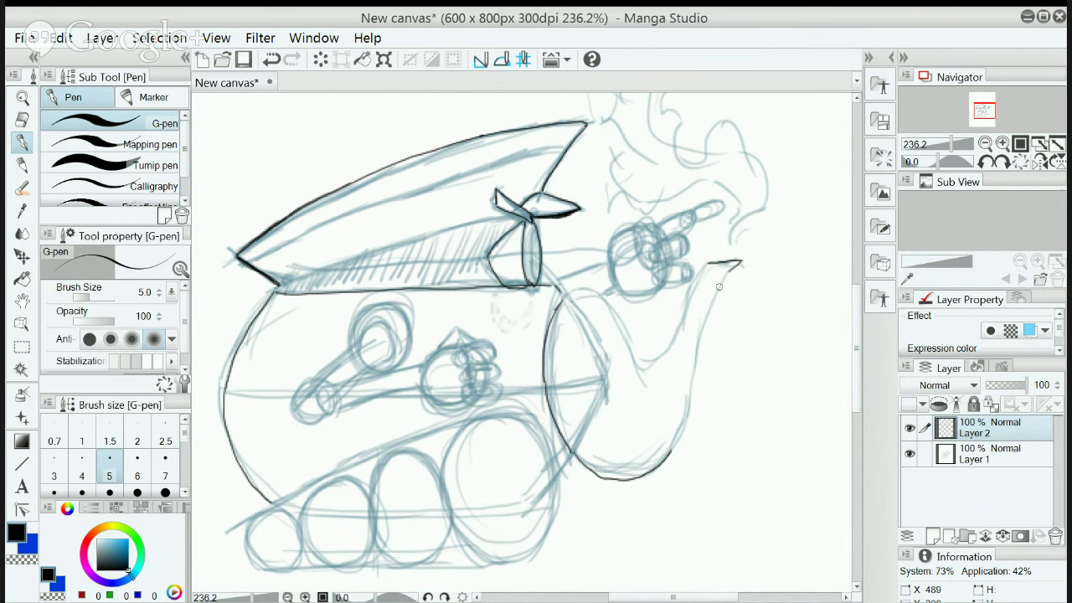
drag(728, 272, 692, 341)
key(ctrl+z)
mouse_move(726, 277)
mouse_down()
mouse_move(700, 337)
mouse_move(688, 410)
mouse_up()
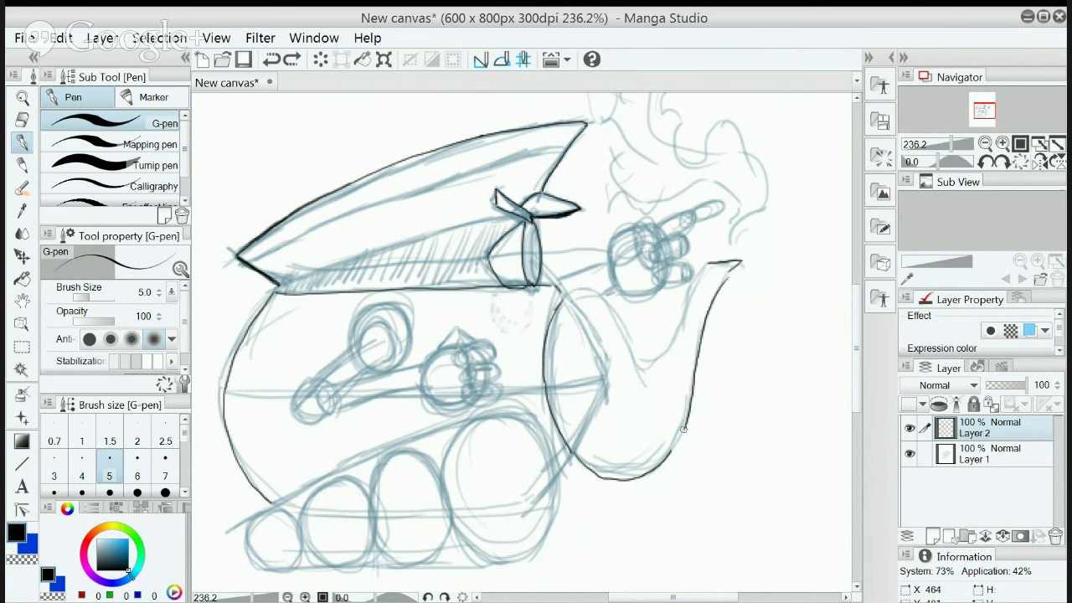
drag(672, 449, 668, 453)
Ink the spout's inner edge from its mouth through the bend to its base, and add contour lines across the spout
drag(709, 262, 638, 379)
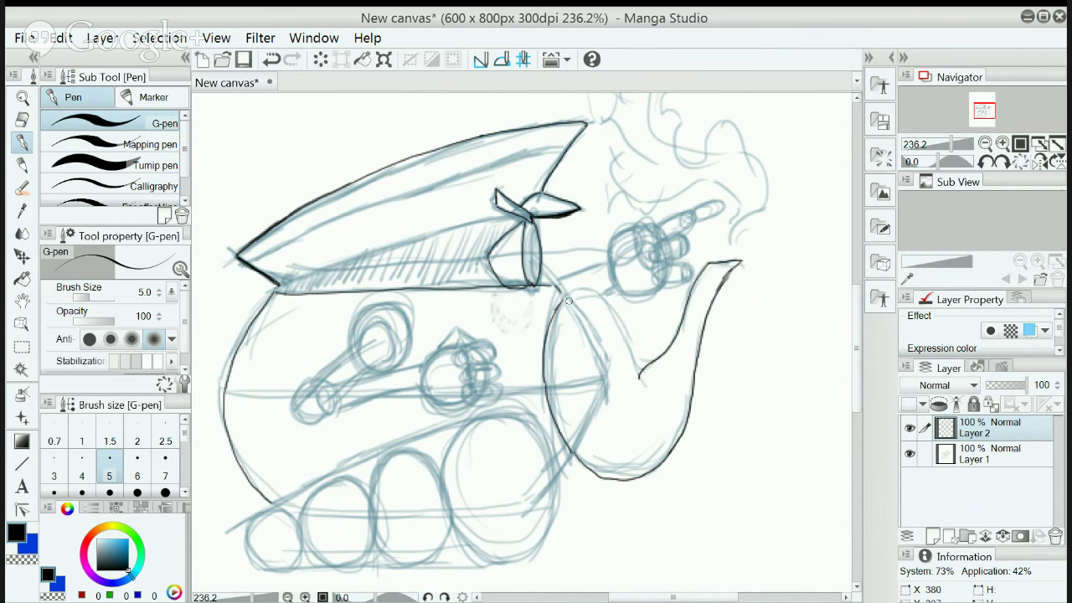
mouse_move(564, 299)
mouse_down()
mouse_move(597, 293)
mouse_move(638, 374)
mouse_up()
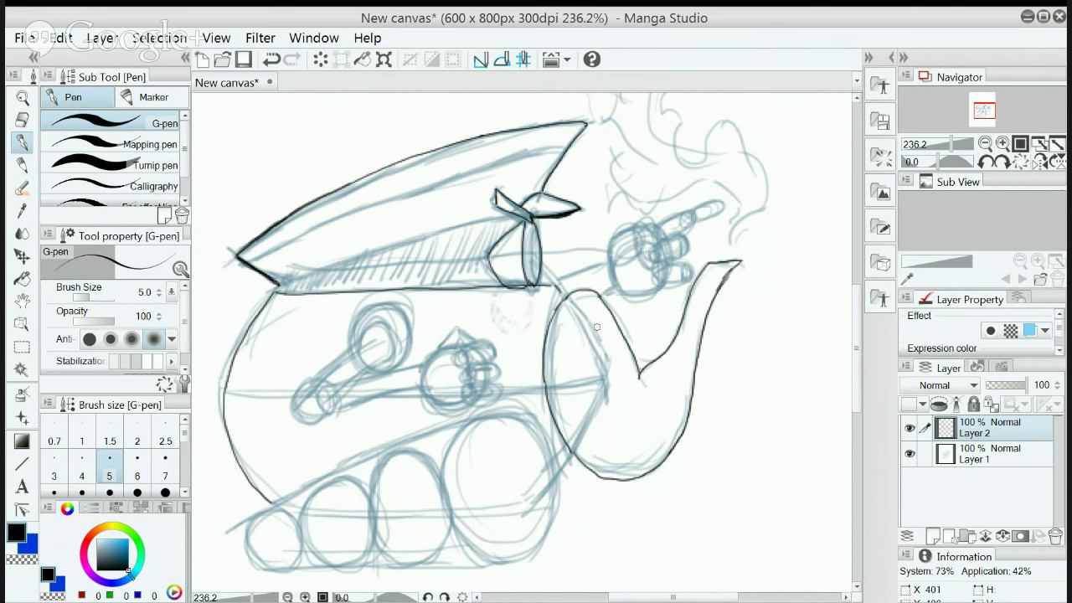
mouse_move(591, 293)
mouse_down()
mouse_move(587, 387)
mouse_move(606, 484)
mouse_up()
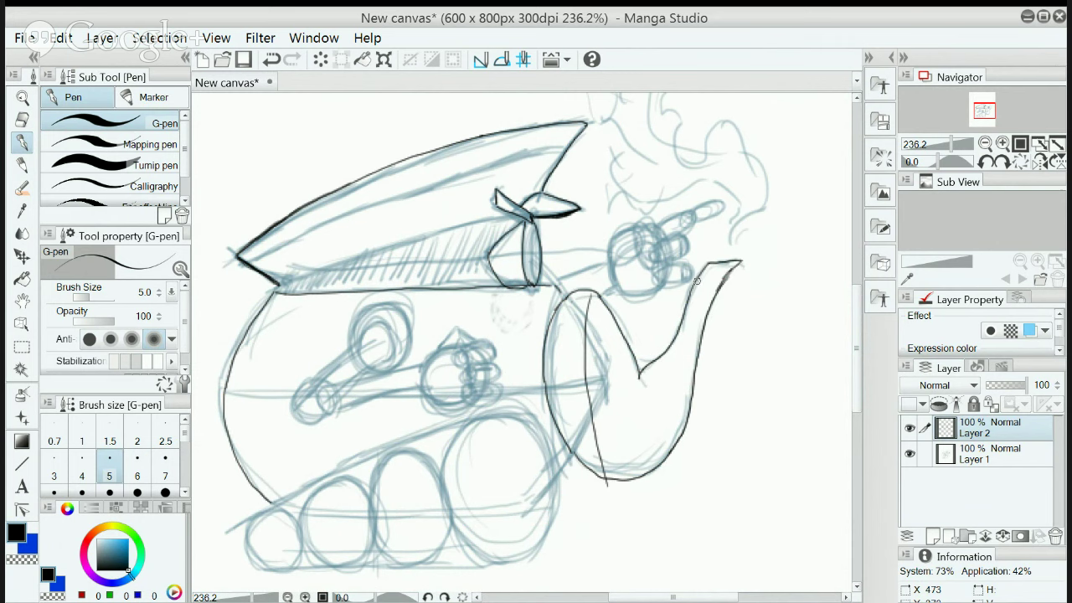
mouse_move(696, 281)
mouse_down()
mouse_move(716, 282)
mouse_move(710, 303)
mouse_up()
Thicken the lower part of the body's left outline down to the slanted line above the wheels
drag(223, 419, 238, 461)
mouse_move(223, 419)
mouse_down()
mouse_move(252, 492)
mouse_move(227, 444)
mouse_move(270, 503)
mouse_up()
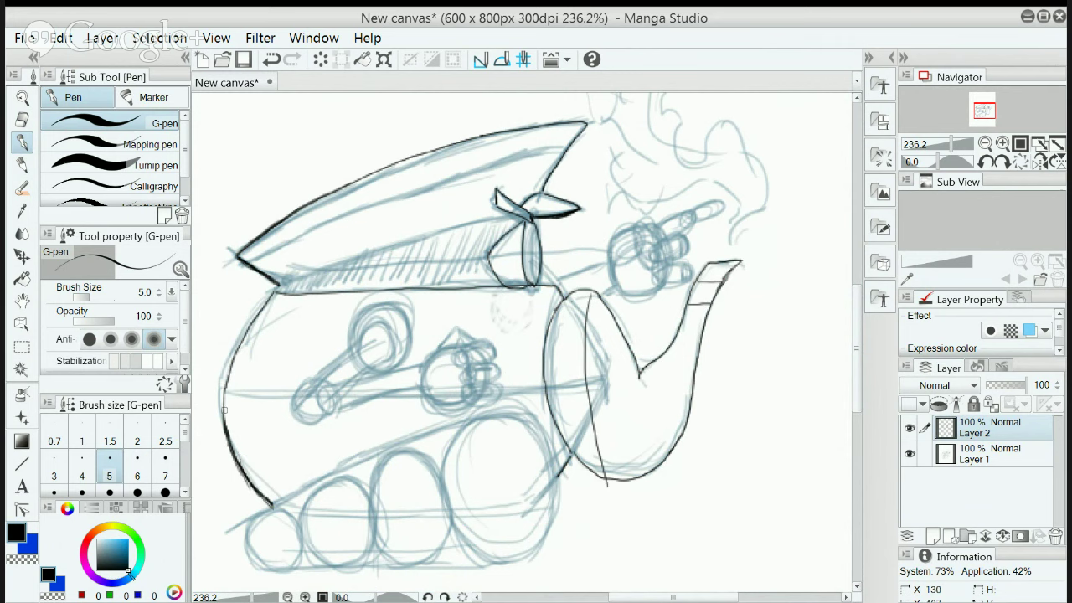
mouse_move(222, 413)
mouse_down()
mouse_move(243, 473)
mouse_move(270, 502)
mouse_up()
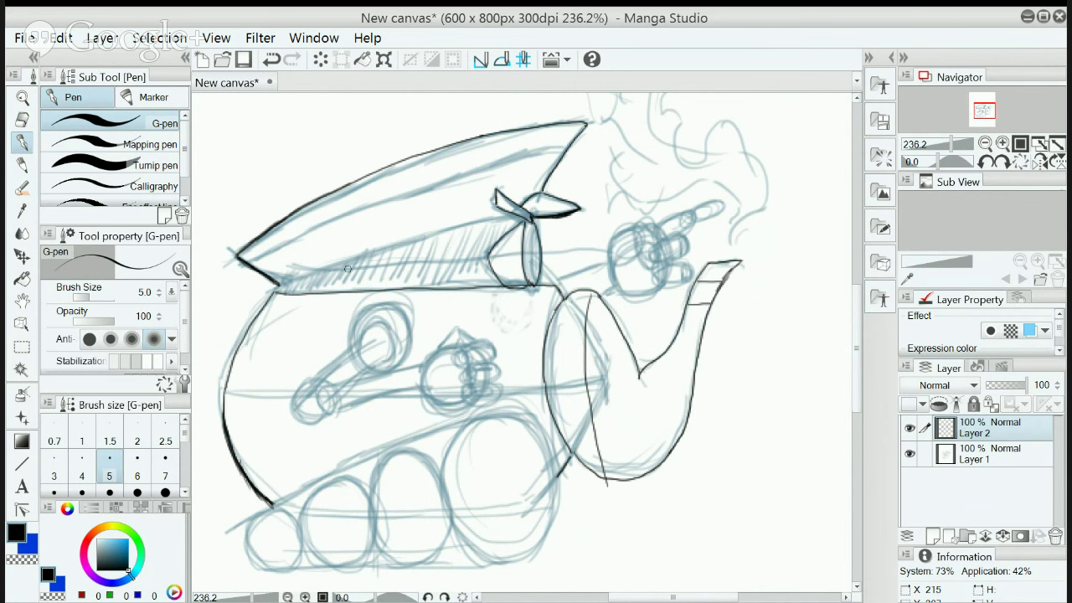
Ink the upper edge of the hatched band from the panel's lower-left corner to the knot
drag(279, 285, 499, 217)
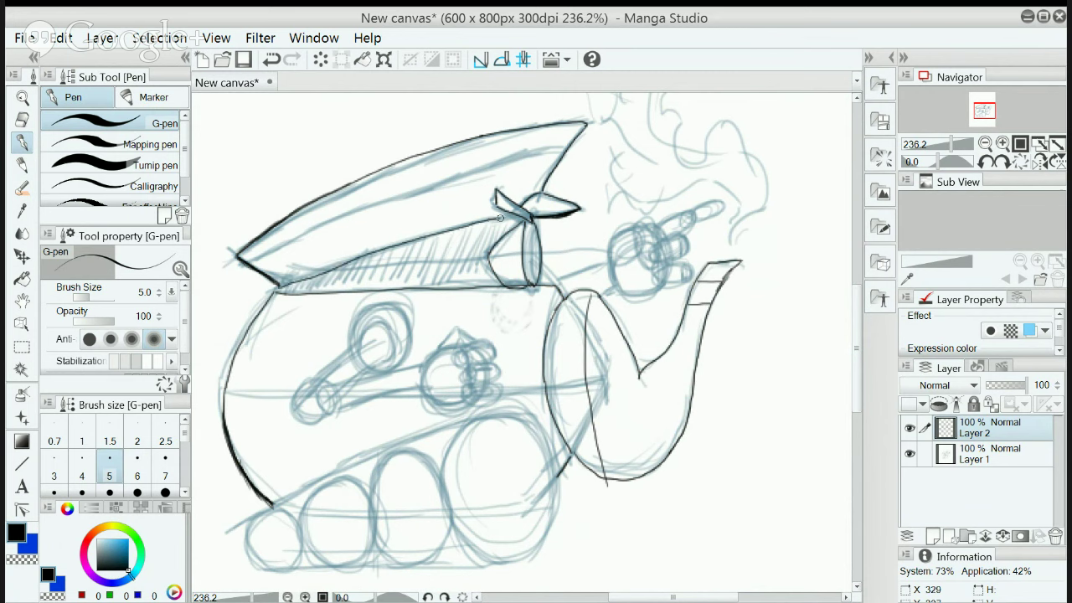
Undo the last stroke on the hatched band's upper edge and ink it again up to the knot
key(ctrl+z)
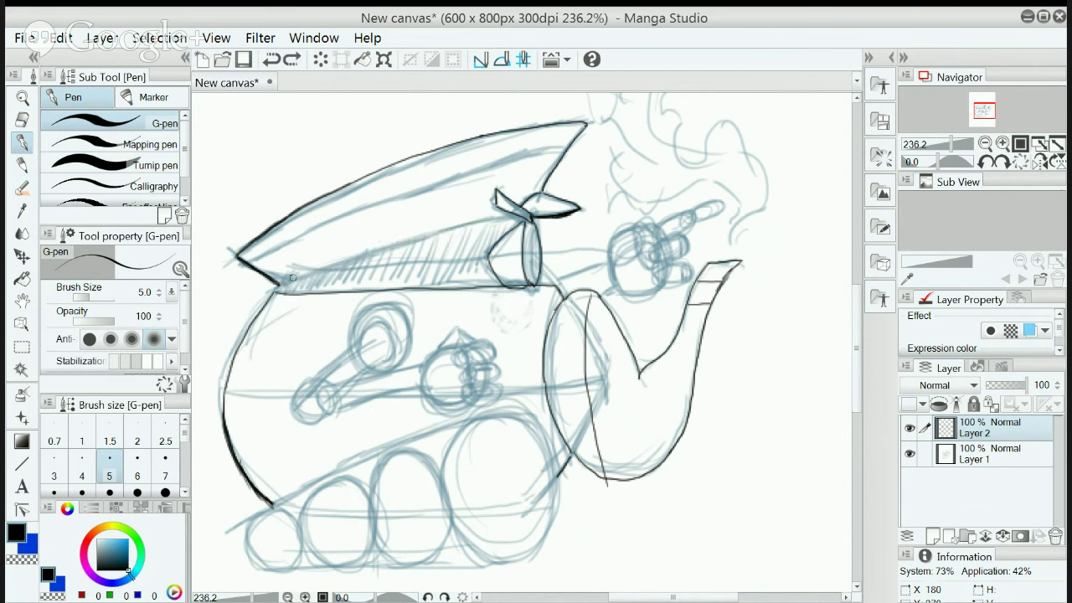
drag(276, 285, 503, 215)
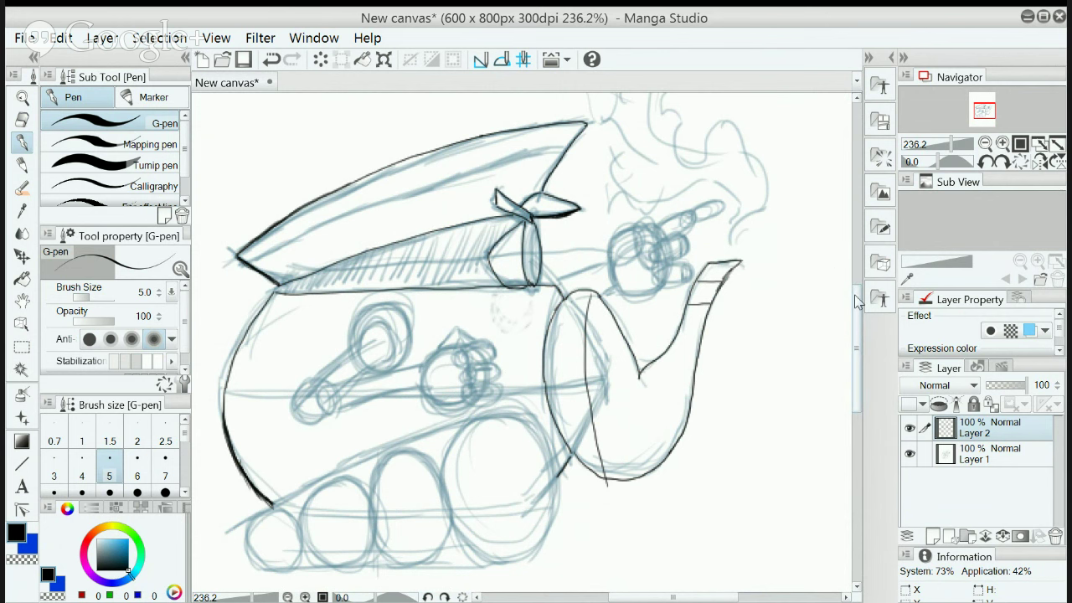
Ink the outline of the smallest, leftmost wheel and thicken its left side
scroll(857, 299, down, 3)
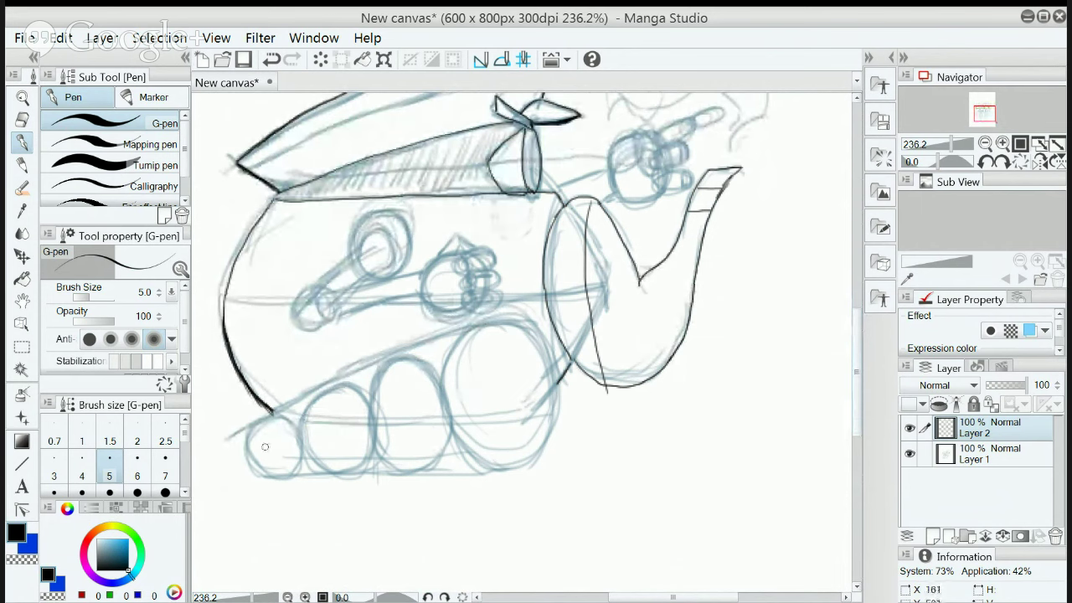
mouse_move(256, 460)
mouse_down()
mouse_move(282, 418)
mouse_move(305, 452)
mouse_move(242, 396)
mouse_move(235, 447)
mouse_move(252, 444)
mouse_move(270, 413)
mouse_up()
key(ctrl+z)
mouse_move(257, 458)
mouse_down()
mouse_move(249, 451)
mouse_move(260, 423)
mouse_move(289, 421)
mouse_move(304, 454)
mouse_move(285, 476)
mouse_up()
drag(251, 430, 266, 473)
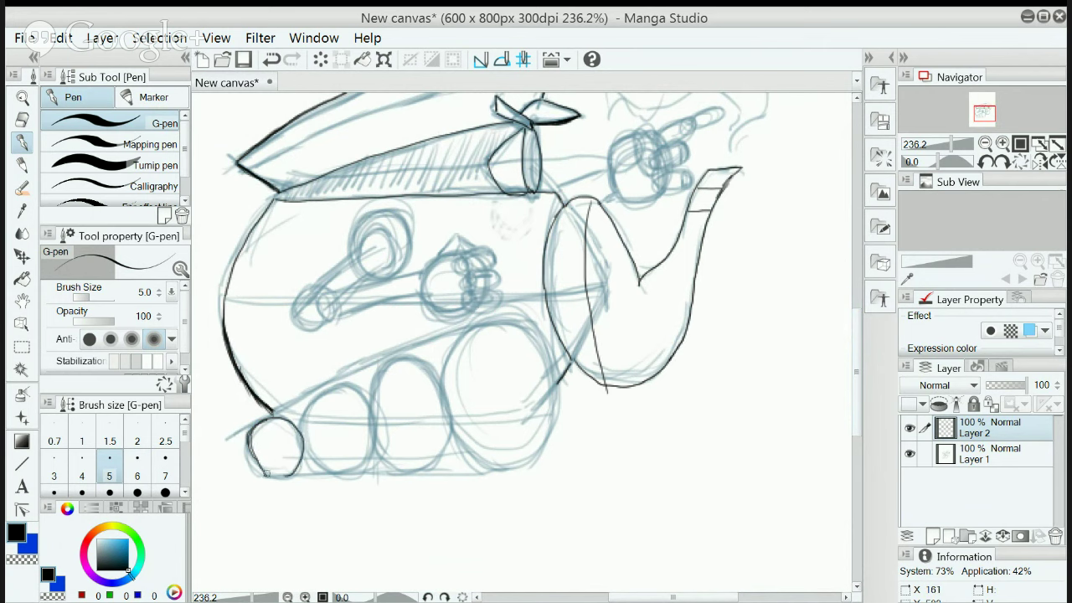
mouse_move(248, 436)
mouse_down()
mouse_move(262, 468)
mouse_move(249, 438)
mouse_move(257, 463)
mouse_move(287, 474)
mouse_up()
mouse_move(262, 420)
mouse_down()
mouse_move(251, 434)
mouse_move(273, 475)
mouse_move(249, 459)
mouse_up()
Ink the outline of the second wheel from the left and the arch of the third wheel
mouse_move(300, 430)
mouse_down()
mouse_move(334, 384)
mouse_move(371, 408)
mouse_up()
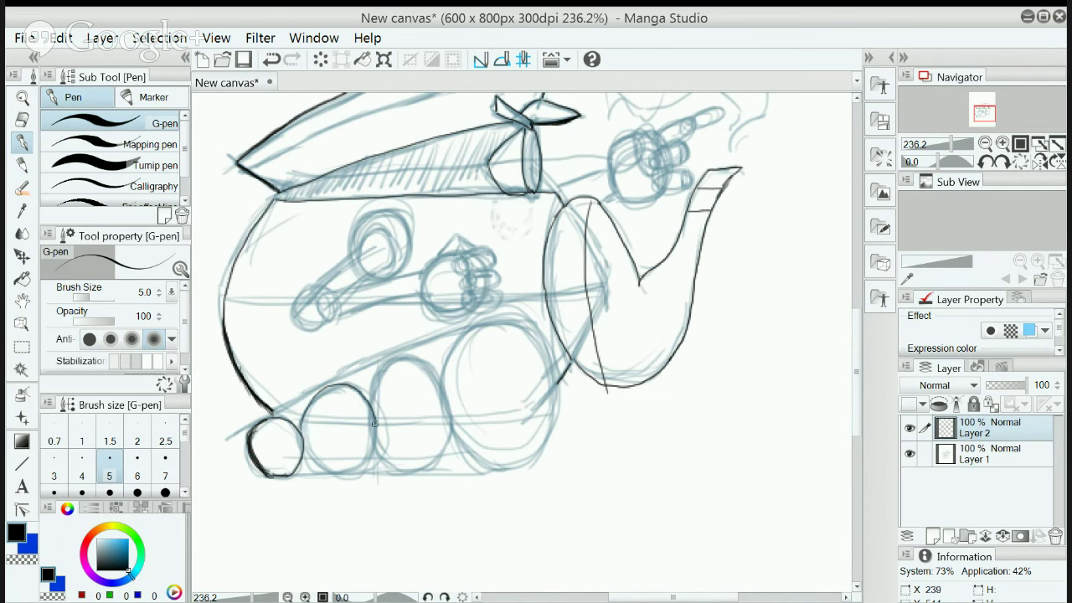
mouse_move(301, 436)
mouse_down()
mouse_move(317, 465)
mouse_move(344, 476)
mouse_move(362, 466)
mouse_move(381, 379)
mouse_move(409, 361)
mouse_move(444, 377)
mouse_move(455, 412)
mouse_up()
Ink the sides and underside of the third wheel, going over its contour to thicken it
mouse_move(379, 395)
mouse_down()
mouse_move(404, 364)
mouse_move(378, 388)
mouse_move(383, 374)
mouse_move(427, 373)
mouse_move(403, 365)
mouse_move(449, 388)
mouse_move(452, 400)
mouse_move(439, 382)
mouse_move(453, 395)
mouse_move(446, 471)
mouse_up()
mouse_move(452, 407)
mouse_down()
mouse_move(457, 436)
mouse_move(433, 457)
mouse_up()
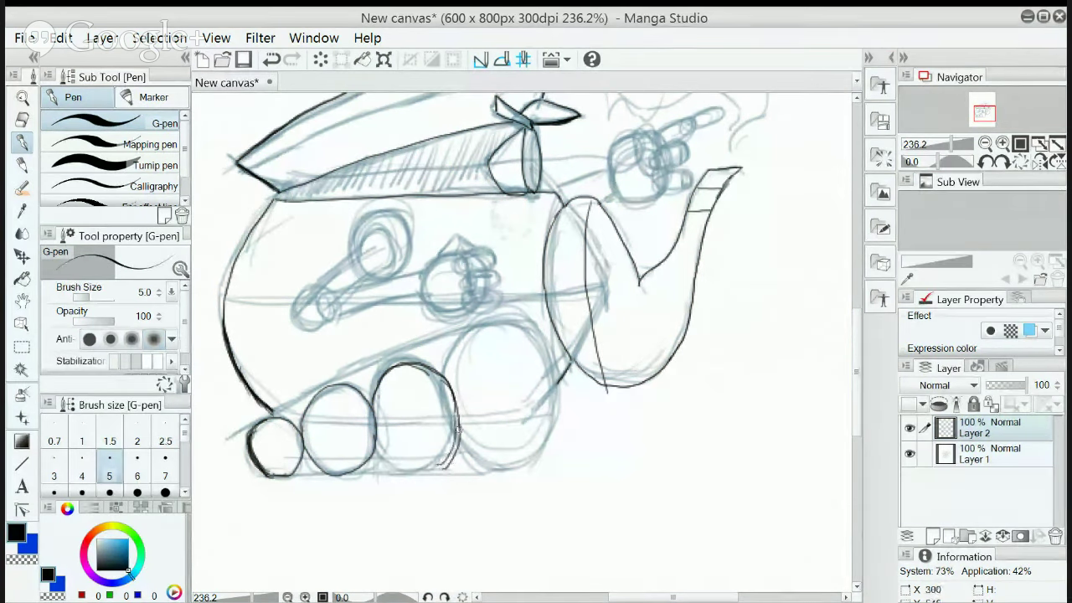
drag(457, 417, 428, 467)
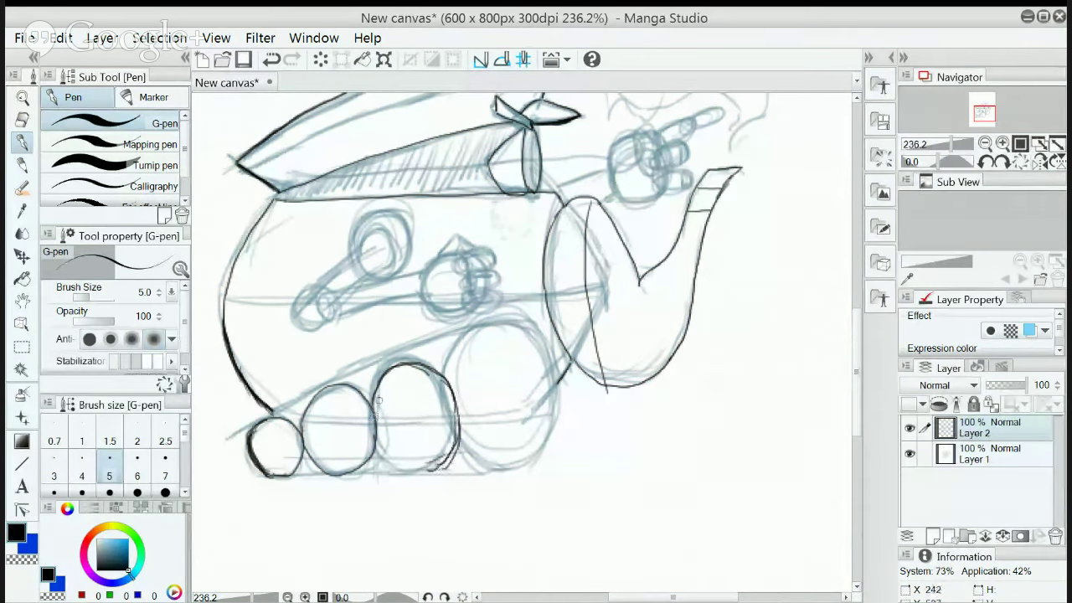
mouse_move(378, 387)
mouse_down()
mouse_move(387, 468)
mouse_move(419, 474)
mouse_move(444, 462)
mouse_move(416, 476)
mouse_move(434, 473)
mouse_move(446, 459)
mouse_up()
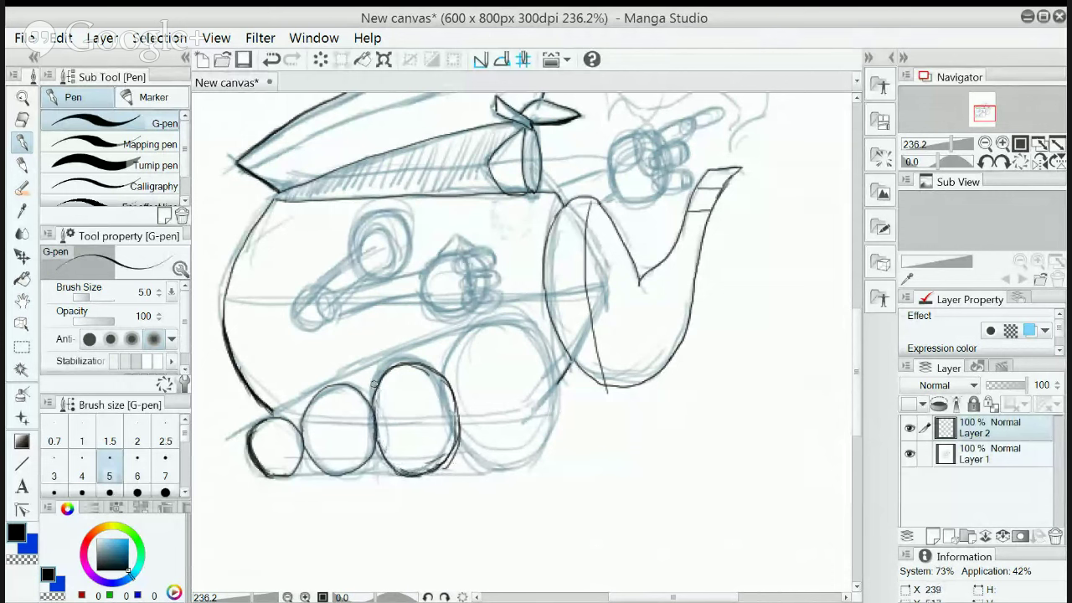
mouse_move(375, 384)
mouse_down()
mouse_move(410, 363)
mouse_move(444, 369)
mouse_move(457, 395)
mouse_move(455, 450)
mouse_up()
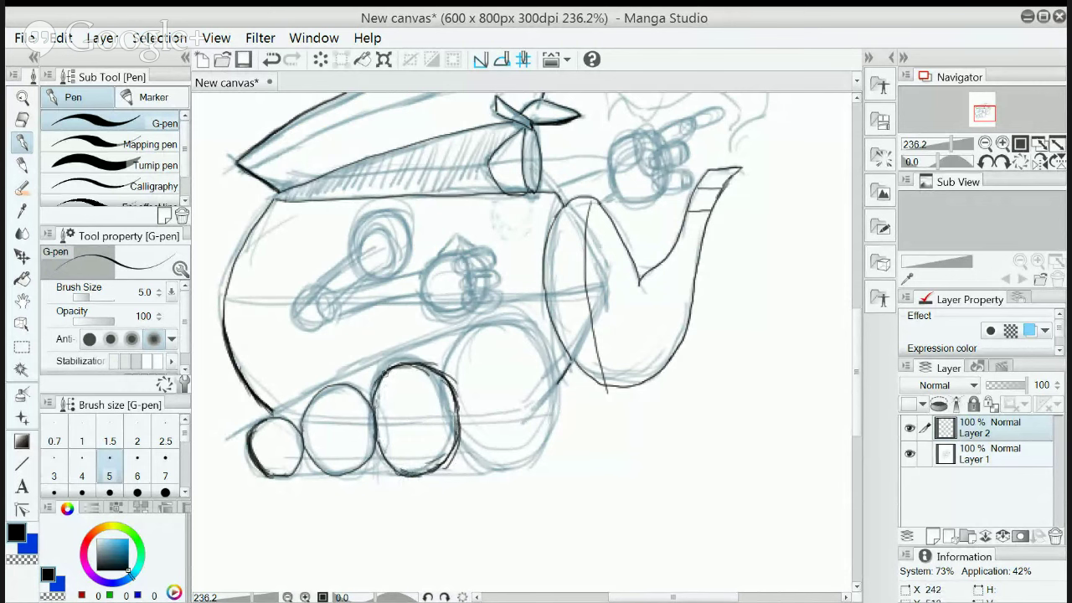
Erase the third wheel's inked outline with the Soft eraser, enlarging it to size 10
click(24, 121)
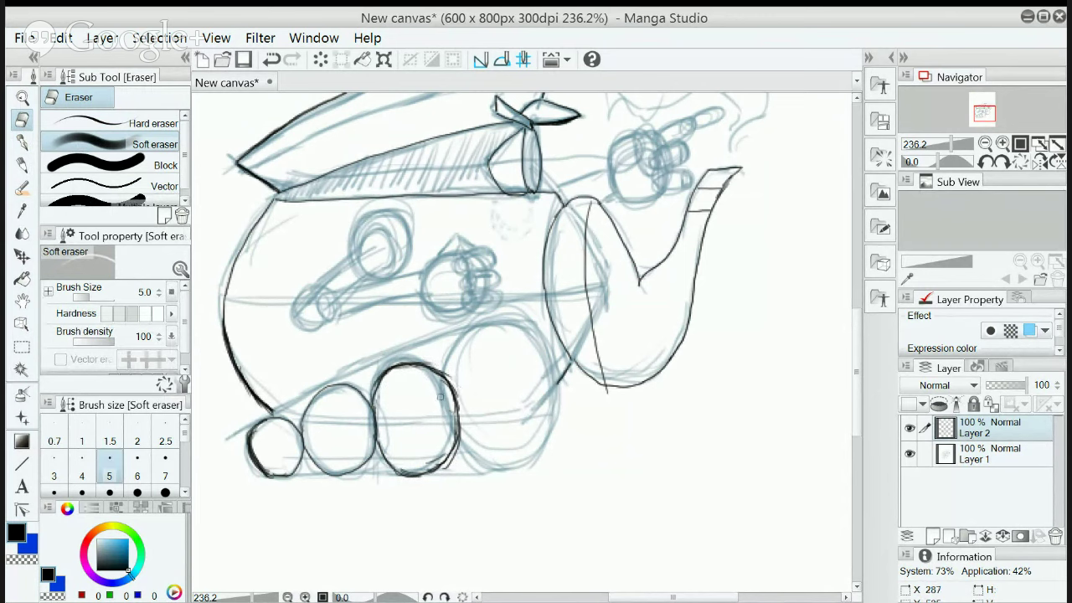
mouse_move(451, 428)
mouse_down()
mouse_move(429, 459)
mouse_move(464, 448)
mouse_move(445, 472)
mouse_move(459, 421)
mouse_move(438, 393)
mouse_move(453, 410)
mouse_move(451, 395)
mouse_move(426, 380)
mouse_move(445, 374)
mouse_move(444, 444)
mouse_move(416, 471)
mouse_up()
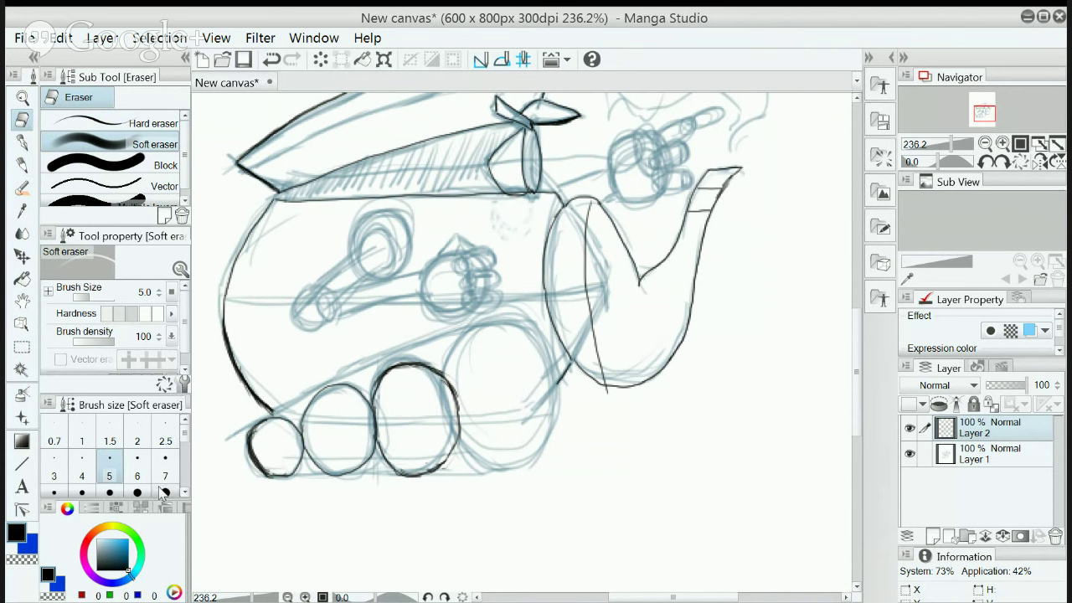
scroll(186, 446, down, 1)
scroll(186, 445, down, 1)
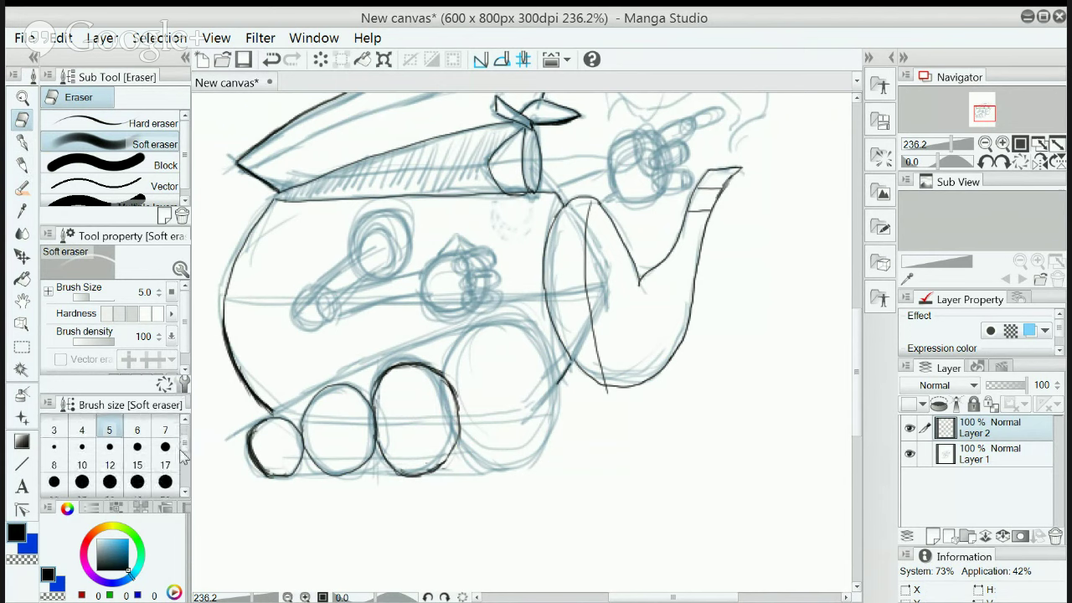
click(81, 456)
mouse_move(415, 405)
mouse_down()
mouse_move(390, 377)
mouse_move(377, 398)
mouse_move(393, 363)
mouse_move(413, 364)
mouse_move(460, 413)
mouse_move(445, 427)
mouse_move(444, 452)
mouse_move(420, 468)
mouse_move(399, 452)
mouse_move(390, 467)
mouse_move(382, 461)
mouse_move(411, 478)
mouse_move(434, 452)
mouse_up()
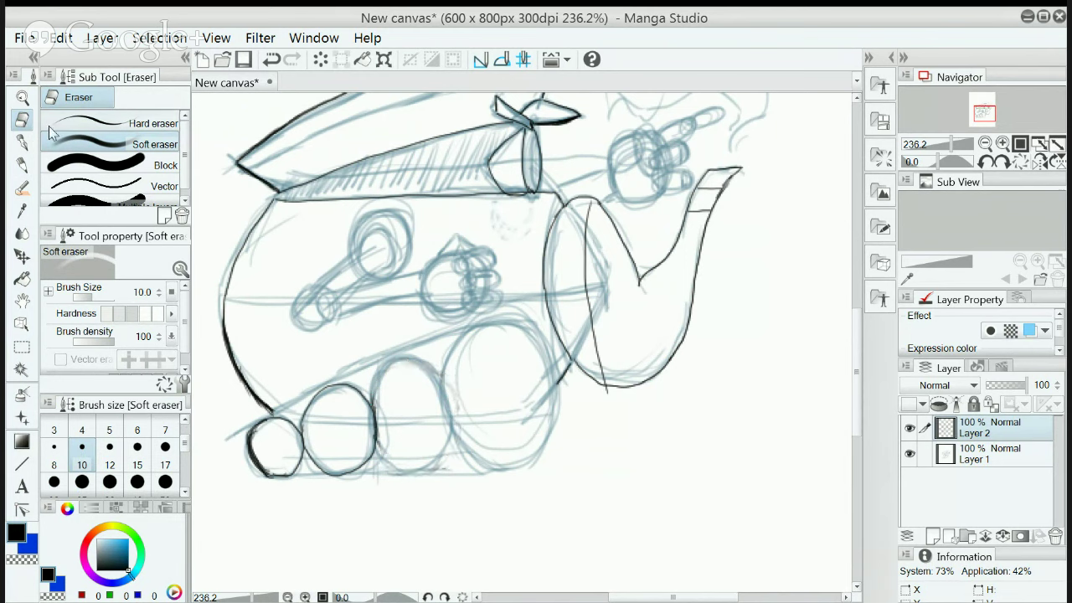
Ink the third wheel's outline again with the G-pen and thicken its right side
click(21, 143)
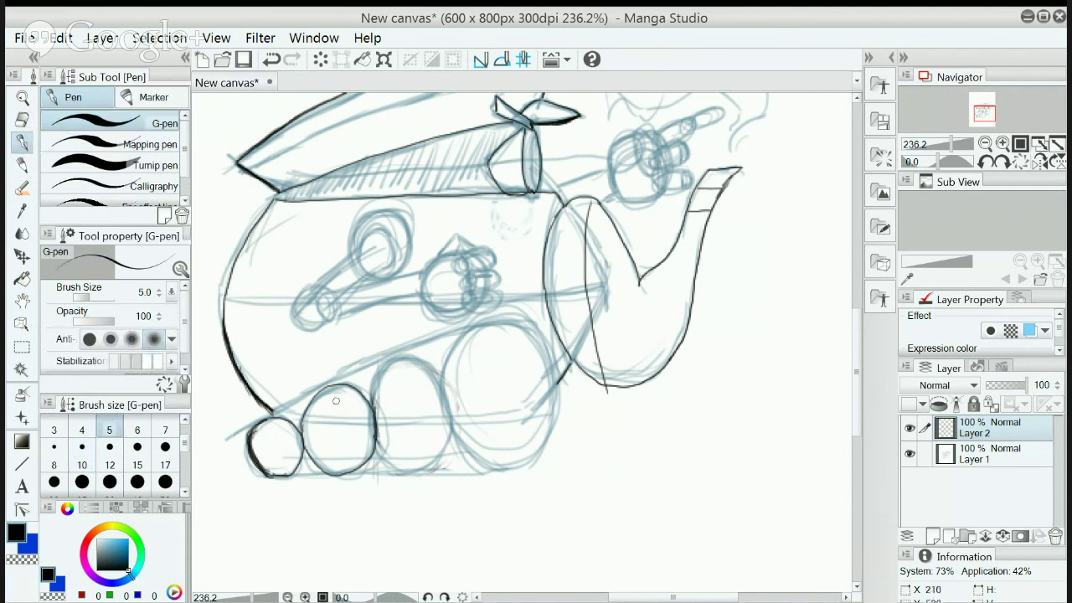
mouse_move(377, 408)
mouse_down()
mouse_move(397, 370)
mouse_move(433, 371)
mouse_move(449, 395)
mouse_up()
mouse_move(371, 404)
mouse_down()
mouse_move(403, 360)
mouse_move(451, 410)
mouse_up()
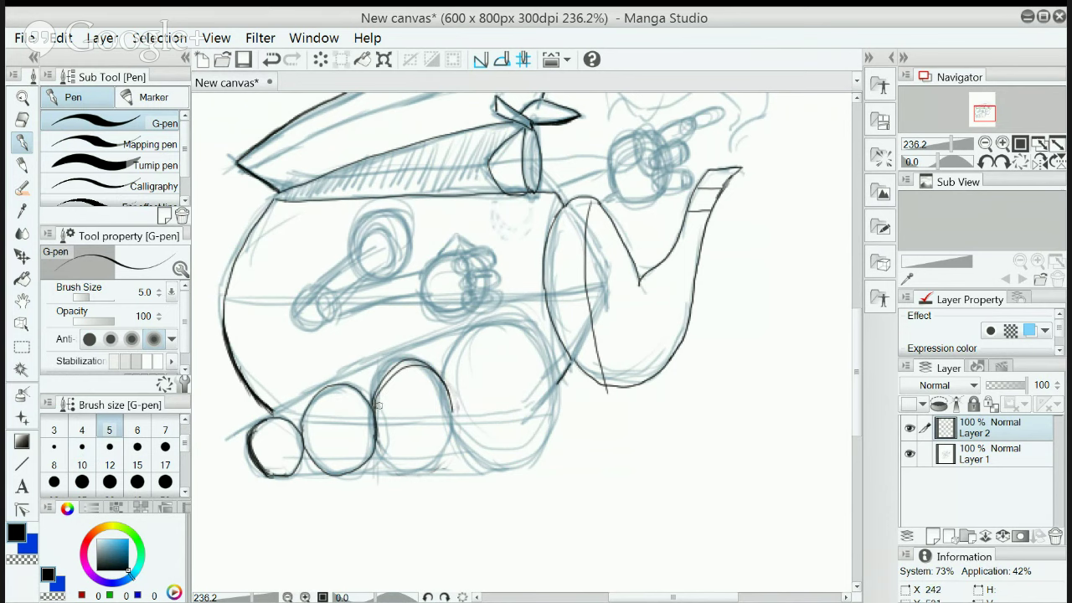
mouse_move(378, 406)
mouse_down()
mouse_move(401, 375)
mouse_move(372, 389)
mouse_move(400, 361)
mouse_move(447, 387)
mouse_move(432, 365)
mouse_move(443, 424)
mouse_up()
mouse_move(378, 446)
mouse_down()
mouse_move(412, 486)
mouse_move(458, 443)
mouse_up()
mouse_move(400, 468)
mouse_down()
mouse_move(448, 460)
mouse_move(461, 434)
mouse_move(447, 378)
mouse_move(431, 367)
mouse_move(454, 406)
mouse_up()
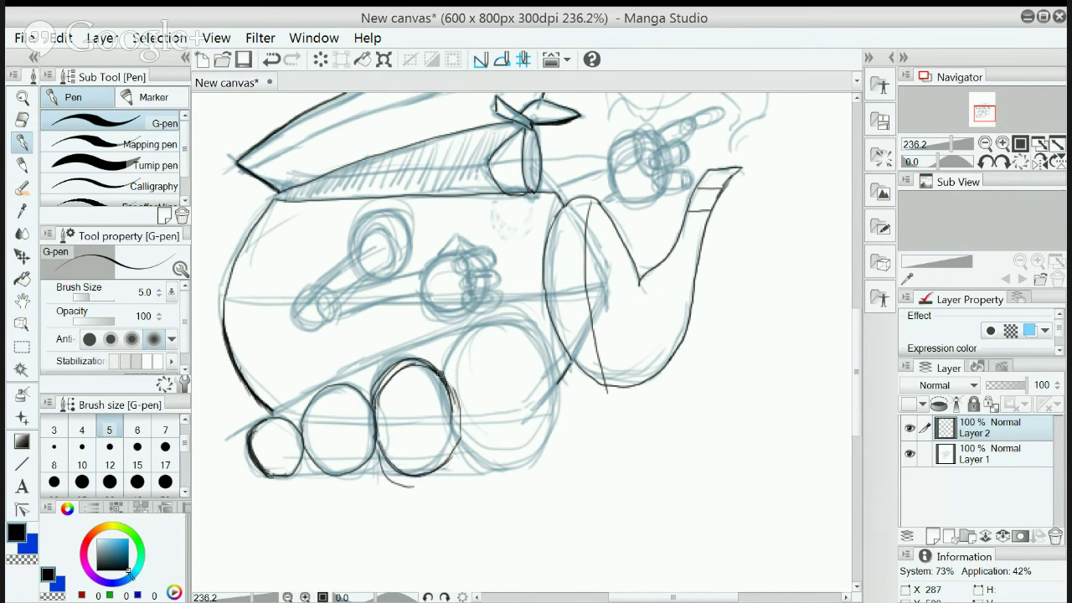
mouse_move(435, 370)
mouse_down()
mouse_move(461, 420)
mouse_move(445, 453)
mouse_up()
Ink the outline of the largest, rightmost wheel all the way around
mouse_move(459, 392)
mouse_down()
mouse_move(504, 325)
mouse_move(545, 337)
mouse_up()
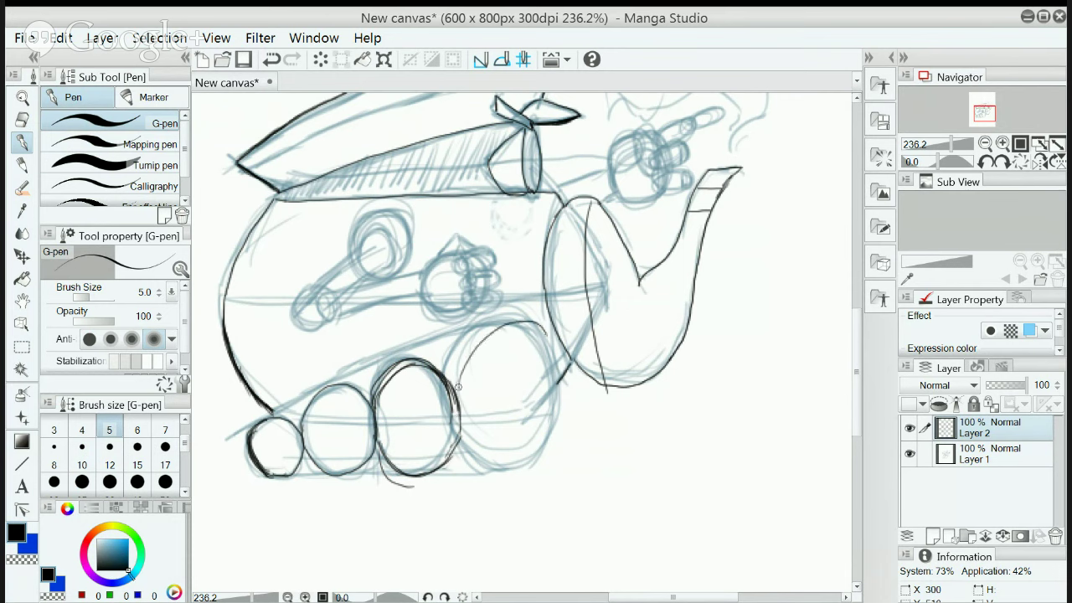
mouse_move(458, 386)
mouse_down()
mouse_move(510, 320)
mouse_move(531, 327)
mouse_move(558, 374)
mouse_up()
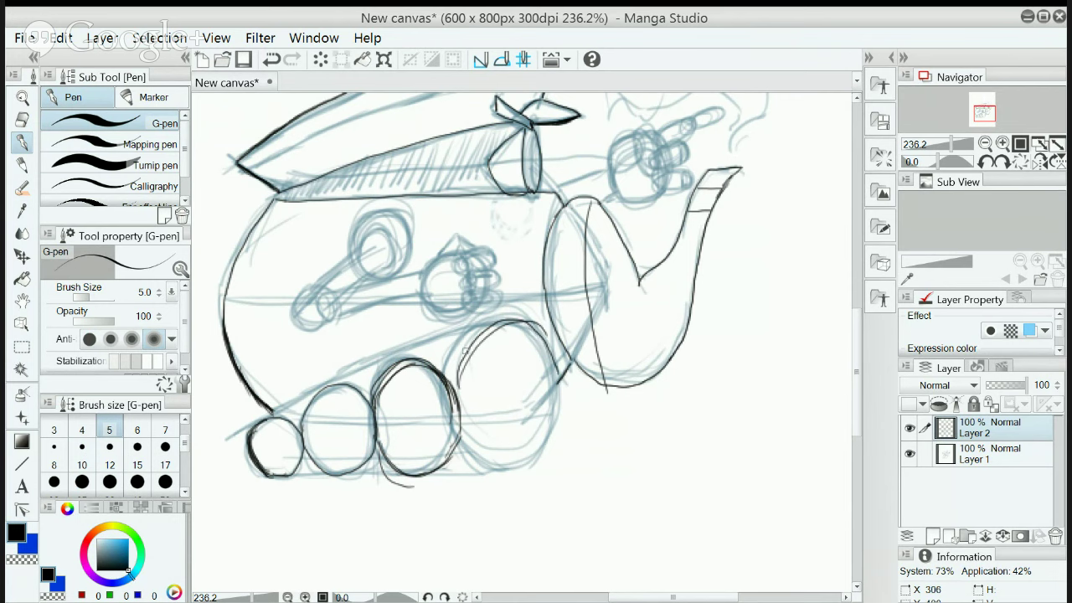
mouse_move(458, 382)
mouse_down()
mouse_move(475, 337)
mouse_move(501, 321)
mouse_move(536, 329)
mouse_move(561, 431)
mouse_move(562, 416)
mouse_move(533, 459)
mouse_up()
mouse_move(464, 381)
mouse_down()
mouse_move(461, 419)
mouse_move(460, 376)
mouse_move(483, 470)
mouse_up()
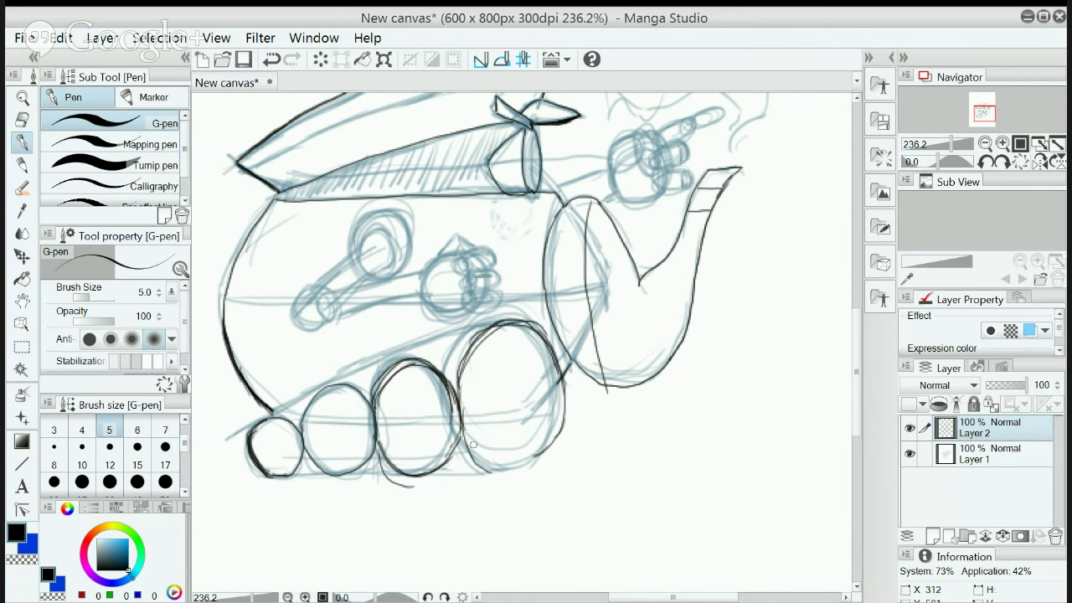
mouse_move(466, 425)
mouse_down()
mouse_move(486, 466)
mouse_move(545, 449)
mouse_up()
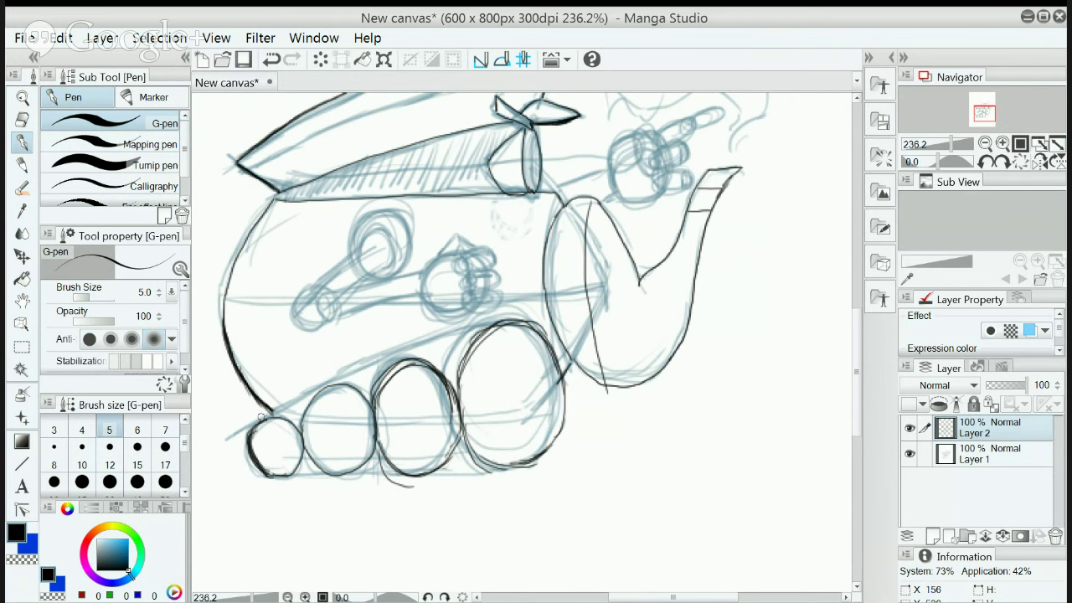
Ink the slanted line above the wheels and the ground line beneath them
mouse_move(263, 418)
mouse_down()
mouse_move(336, 376)
mouse_move(305, 395)
mouse_move(487, 324)
mouse_up()
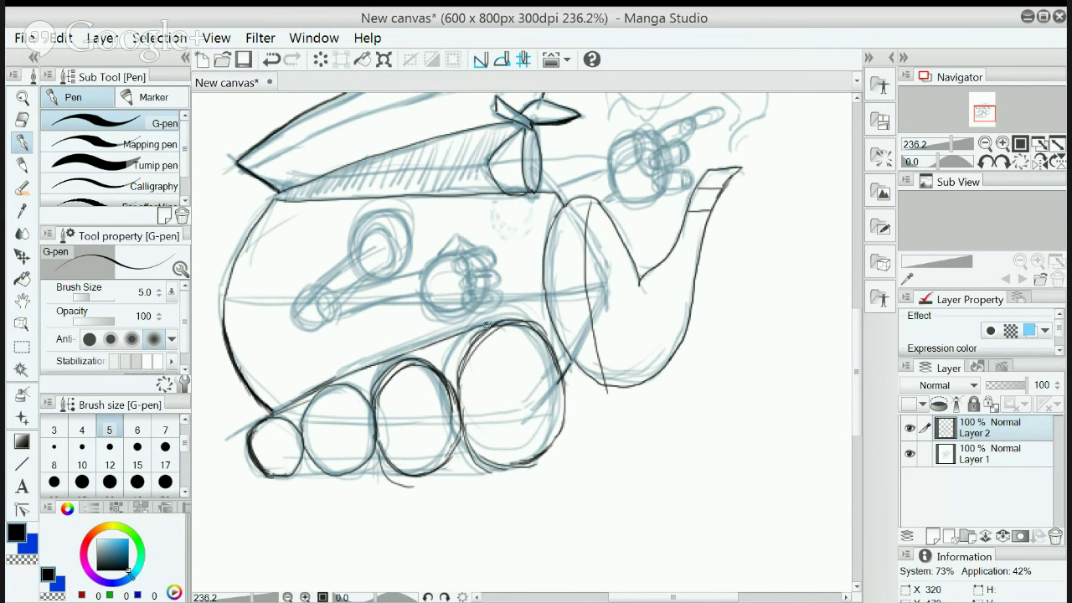
mouse_move(271, 476)
mouse_down()
mouse_move(466, 474)
mouse_move(505, 461)
mouse_up()
Erase the stray and doubled lines around the third wheel and the largest wheel with the Soft eraser
click(22, 120)
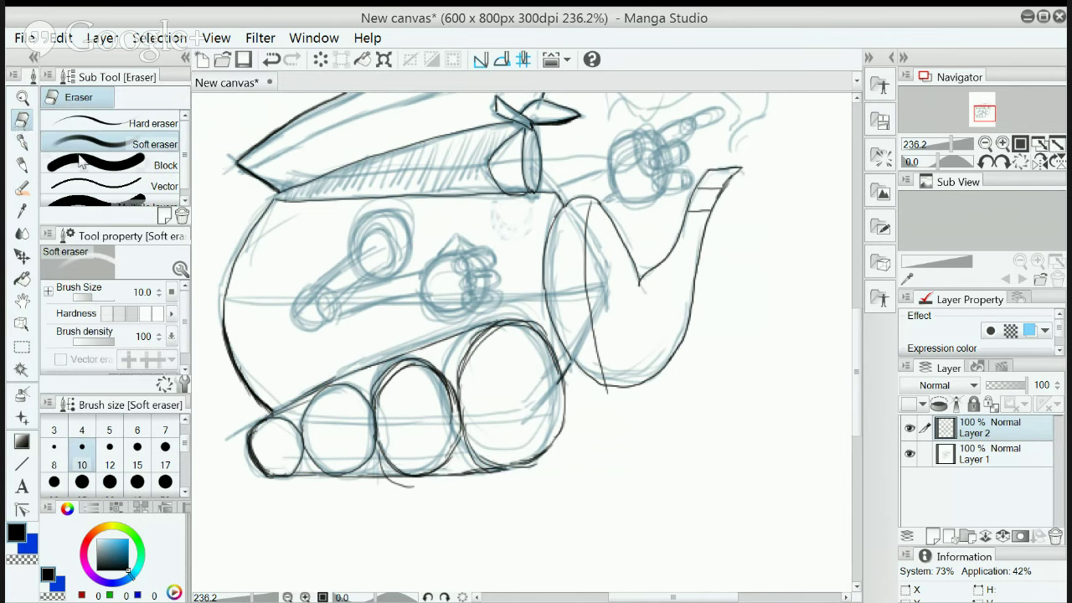
mouse_move(410, 495)
mouse_down()
mouse_move(379, 471)
mouse_move(381, 459)
mouse_up()
mouse_move(383, 397)
mouse_down()
mouse_move(410, 370)
mouse_move(401, 379)
mouse_move(421, 384)
mouse_move(424, 372)
mouse_move(445, 419)
mouse_move(435, 381)
mouse_move(448, 398)
mouse_move(447, 439)
mouse_up()
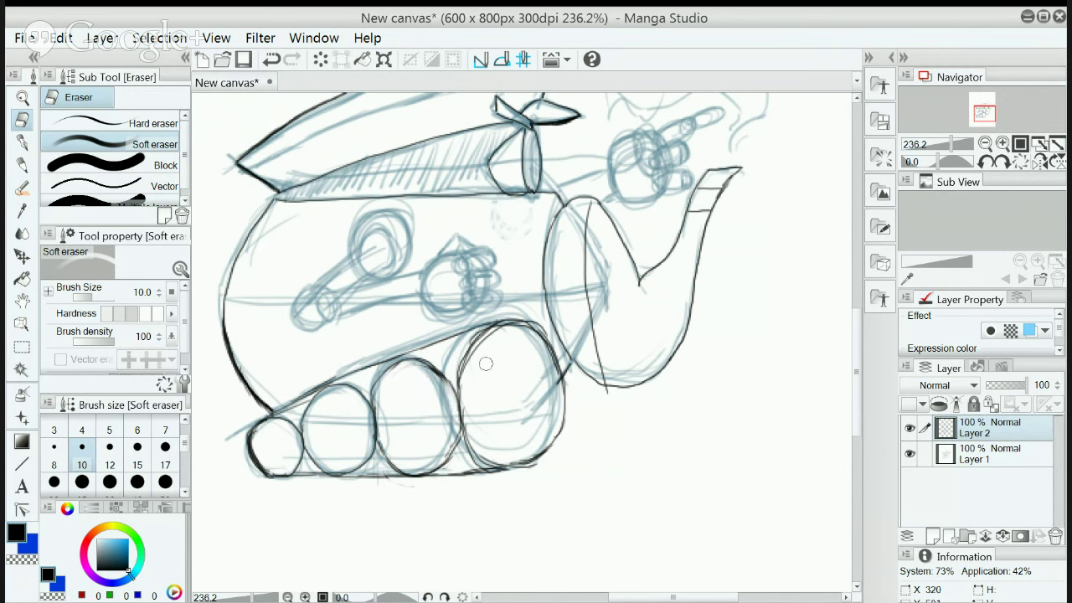
drag(486, 347, 534, 338)
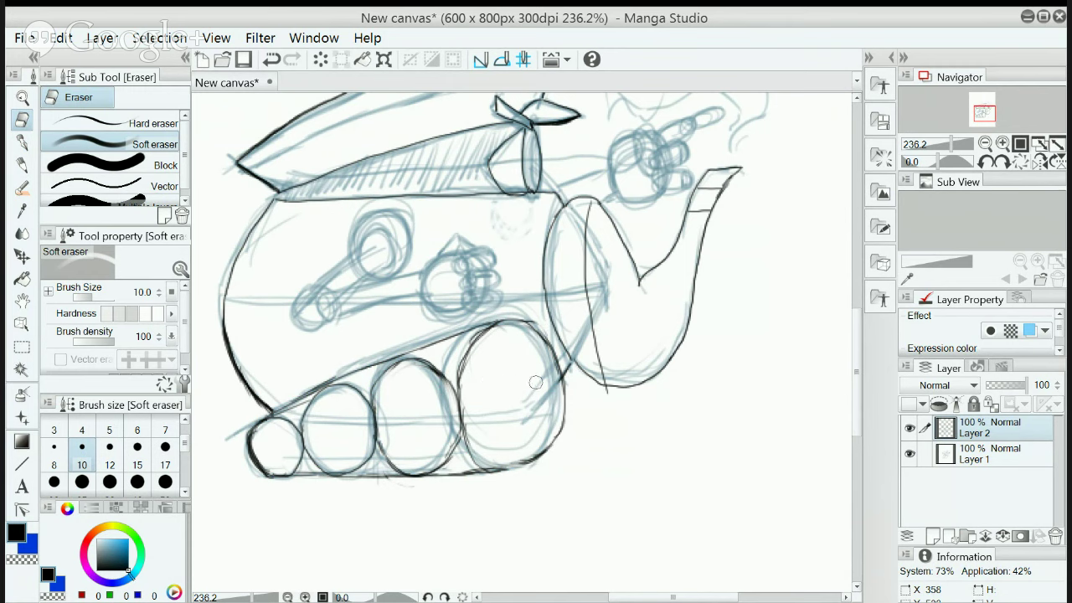
mouse_move(461, 375)
mouse_down()
mouse_move(499, 330)
mouse_move(473, 349)
mouse_move(479, 374)
mouse_move(465, 389)
mouse_move(468, 454)
mouse_up()
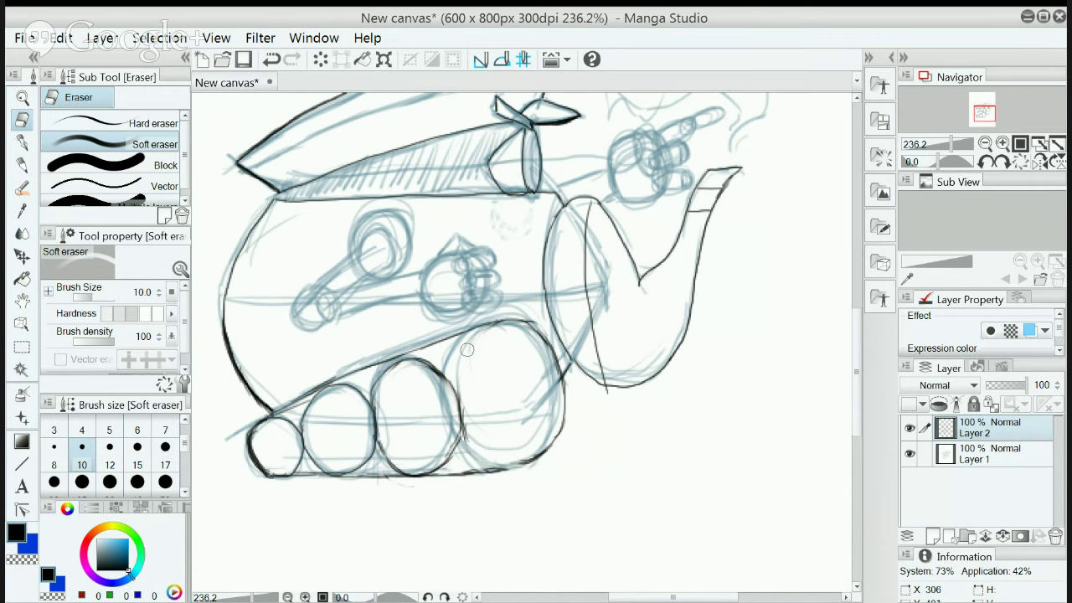
Re-ink the largest wheel's inner left contour and add an outer curve around its right side with the G-pen
click(22, 142)
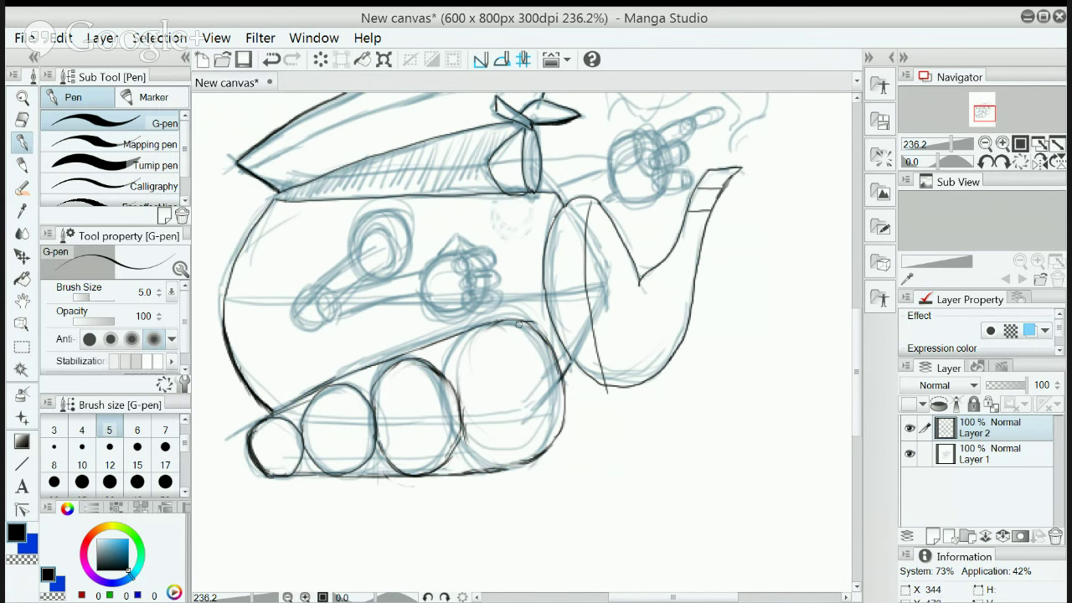
mouse_move(462, 402)
mouse_down()
mouse_move(493, 330)
mouse_move(527, 328)
mouse_move(491, 335)
mouse_move(513, 320)
mouse_move(543, 327)
mouse_move(573, 389)
mouse_up()
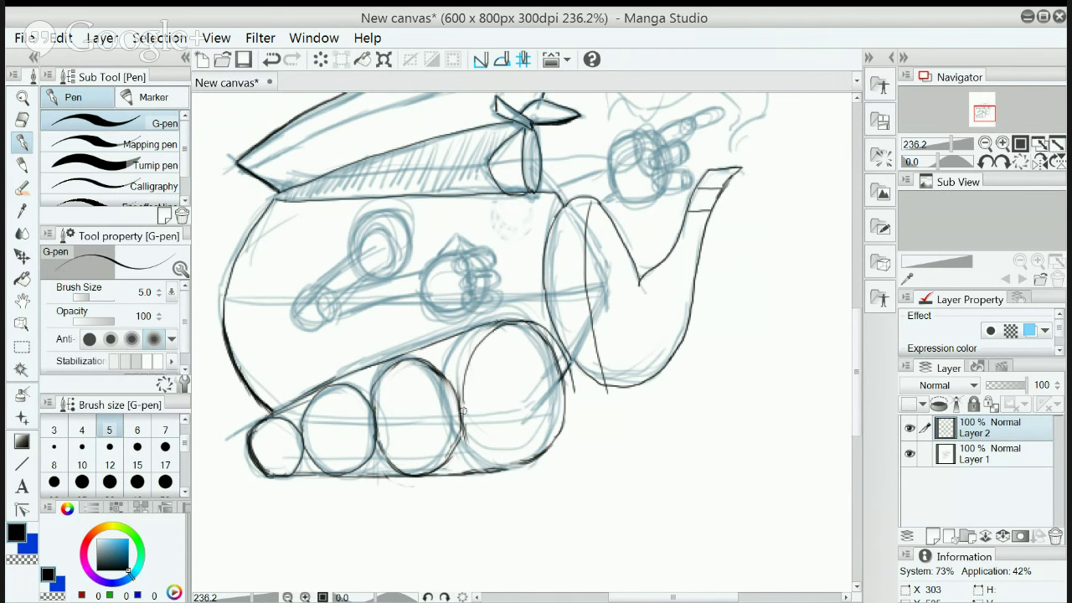
mouse_move(464, 401)
mouse_down()
mouse_move(469, 432)
mouse_move(462, 405)
mouse_move(484, 459)
mouse_up()
scroll(484, 459, up, 1)
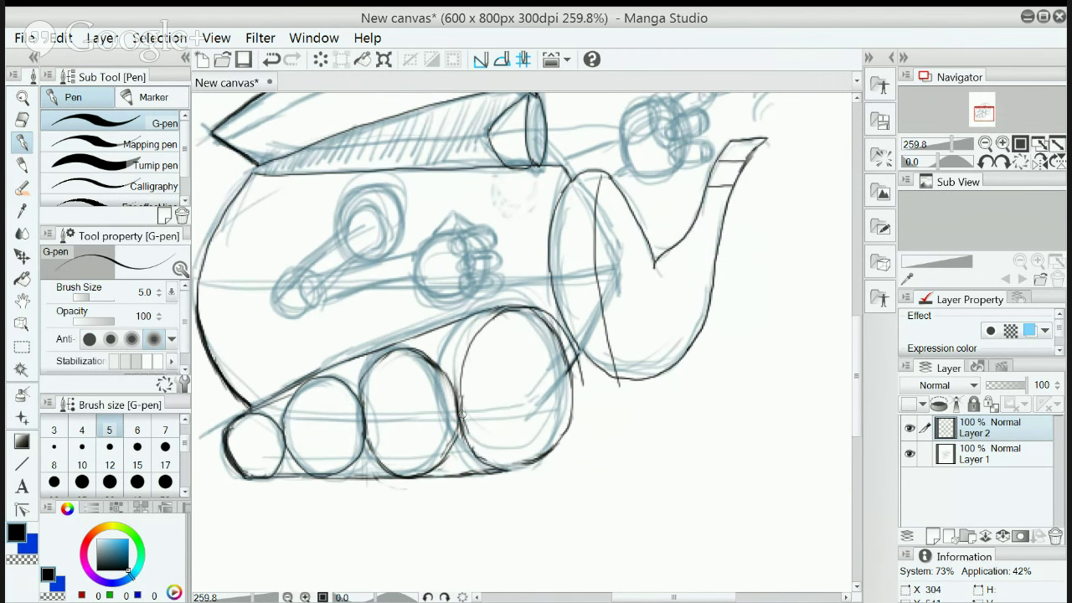
mouse_move(462, 414)
mouse_down()
mouse_move(465, 435)
mouse_move(502, 466)
mouse_up()
mouse_move(579, 366)
mouse_down()
mouse_move(573, 437)
mouse_move(530, 467)
mouse_move(497, 461)
mouse_up()
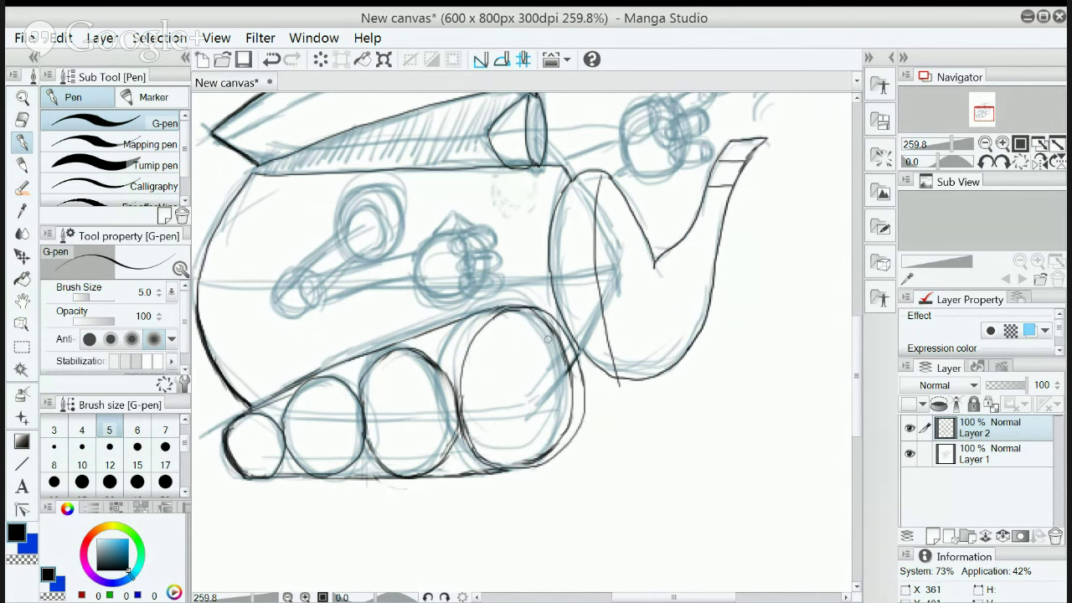
Erase the redundant inner line along the largest wheel's right side and underside with the Soft eraser
click(22, 120)
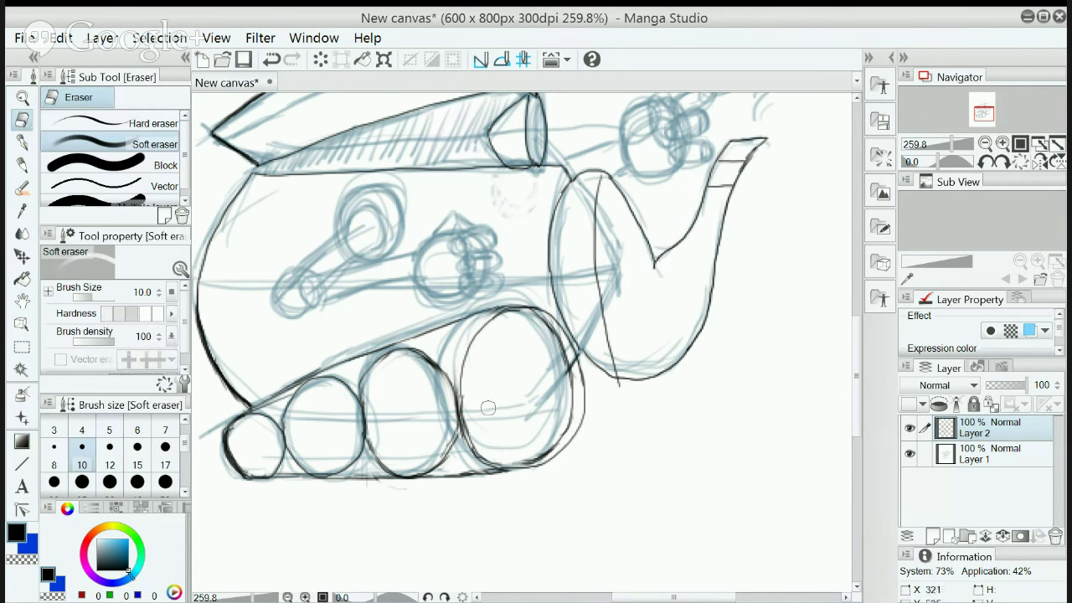
mouse_move(566, 402)
mouse_down()
mouse_move(568, 418)
mouse_move(554, 339)
mouse_move(565, 360)
mouse_move(540, 318)
mouse_move(486, 307)
mouse_up()
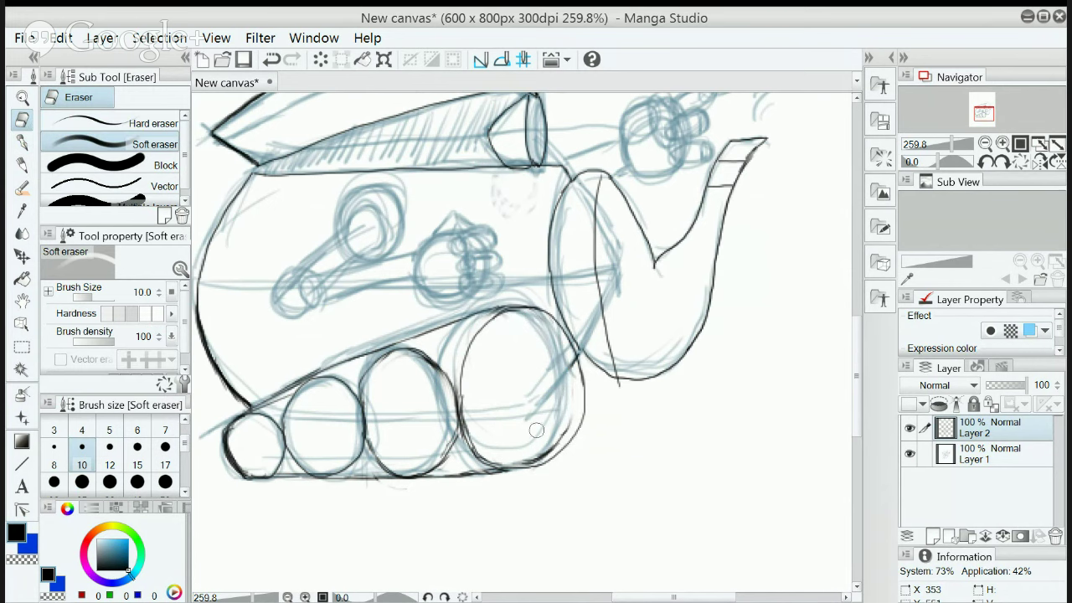
mouse_move(536, 430)
mouse_down()
mouse_move(500, 444)
mouse_move(469, 396)
mouse_move(473, 422)
mouse_move(406, 393)
mouse_move(394, 379)
mouse_move(397, 368)
mouse_move(417, 371)
mouse_move(406, 366)
mouse_move(432, 373)
mouse_move(448, 435)
mouse_move(441, 452)
mouse_move(445, 435)
mouse_move(418, 438)
mouse_move(407, 413)
mouse_up()
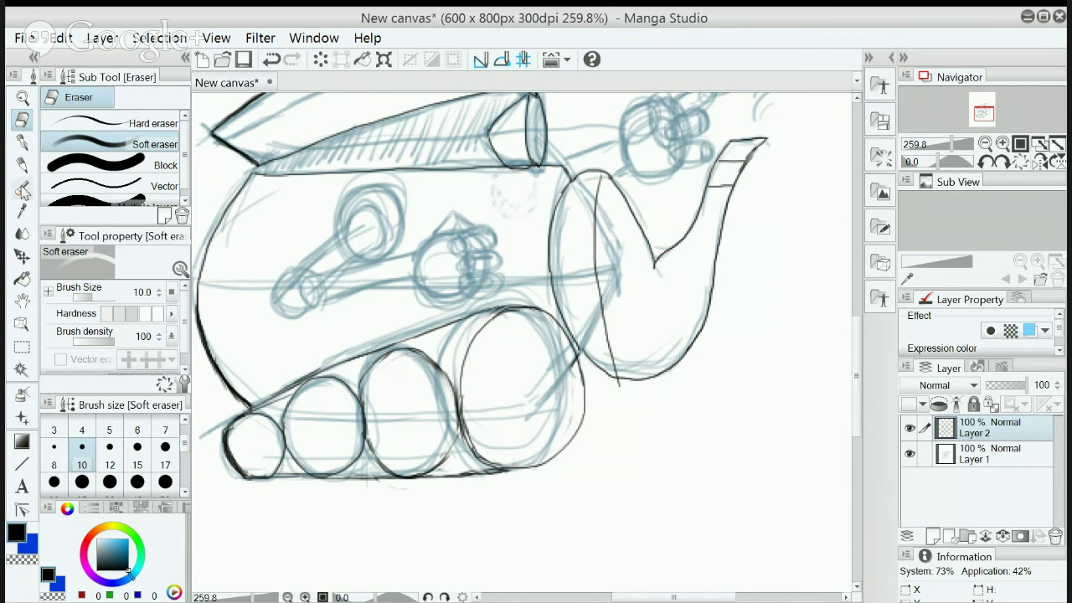
Thicken the third wheel's lower right edge and the largest wheel's left edge with the G-pen
click(22, 142)
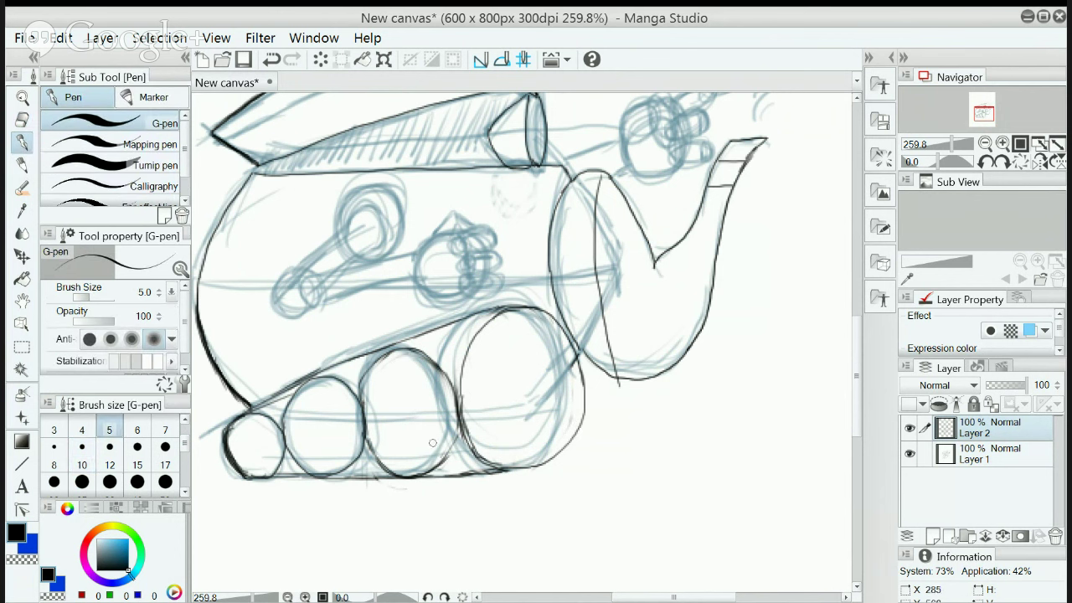
drag(458, 429, 439, 463)
mouse_move(461, 373)
mouse_down()
mouse_move(475, 452)
mouse_move(464, 437)
mouse_move(506, 465)
mouse_up()
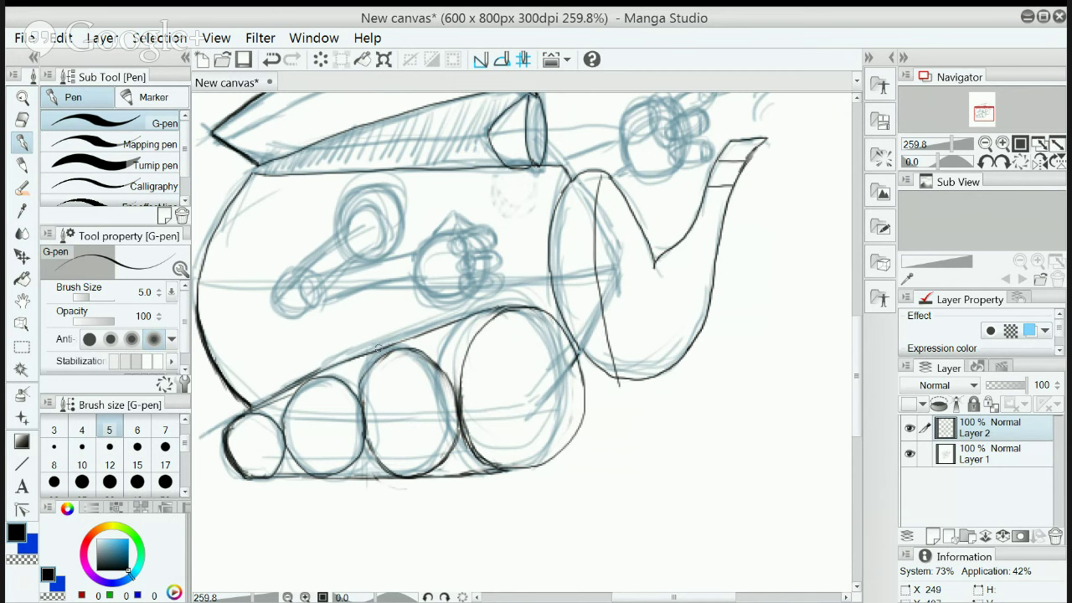
Ink three small raised blocks along the top of the slanted line above the wheels
drag(380, 339, 417, 326)
drag(461, 310, 503, 297)
mouse_move(337, 355)
mouse_down()
mouse_move(301, 377)
mouse_move(331, 358)
mouse_up()
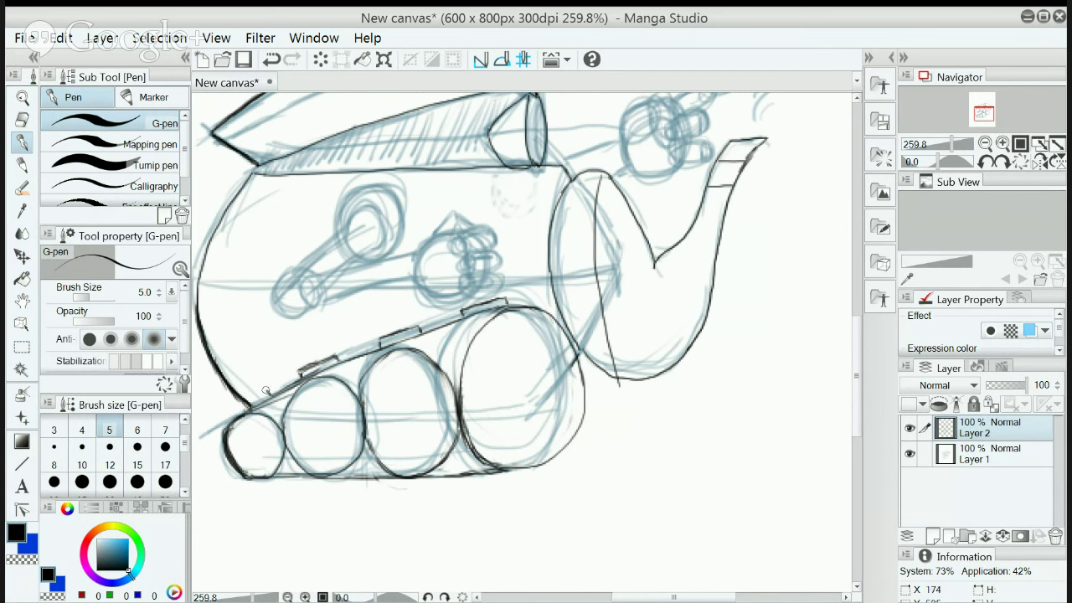
Ink raised tread blocks around the smallest wheel's upper left side and down the largest wheel's right side
drag(266, 390, 238, 405)
drag(219, 434, 223, 468)
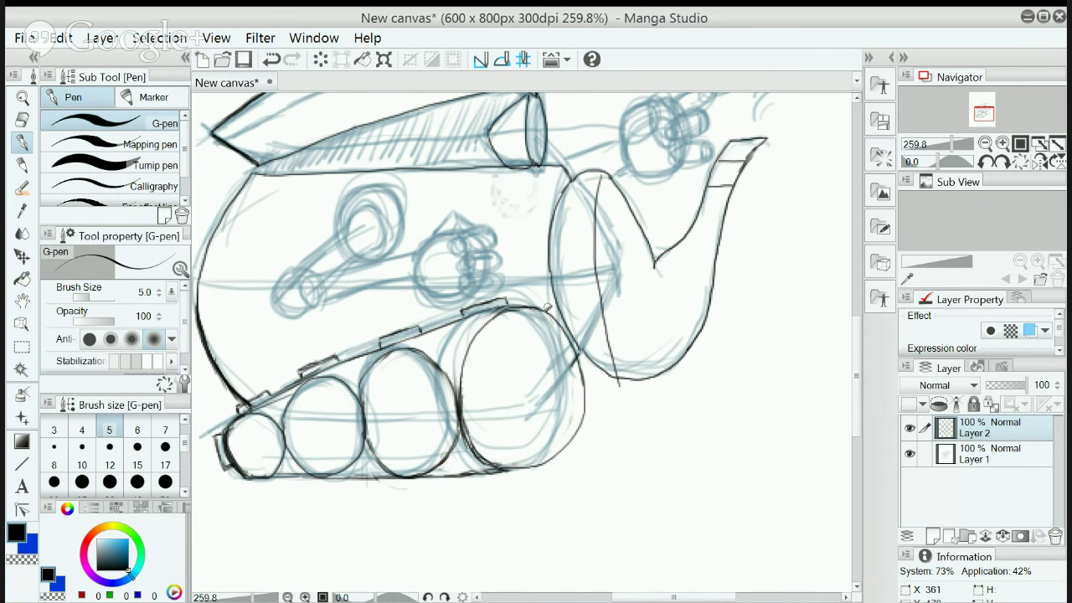
drag(546, 306, 574, 334)
drag(581, 370, 596, 411)
mouse_move(588, 374)
mouse_down()
mouse_move(595, 408)
mouse_move(575, 453)
mouse_move(550, 470)
mouse_move(573, 455)
mouse_up()
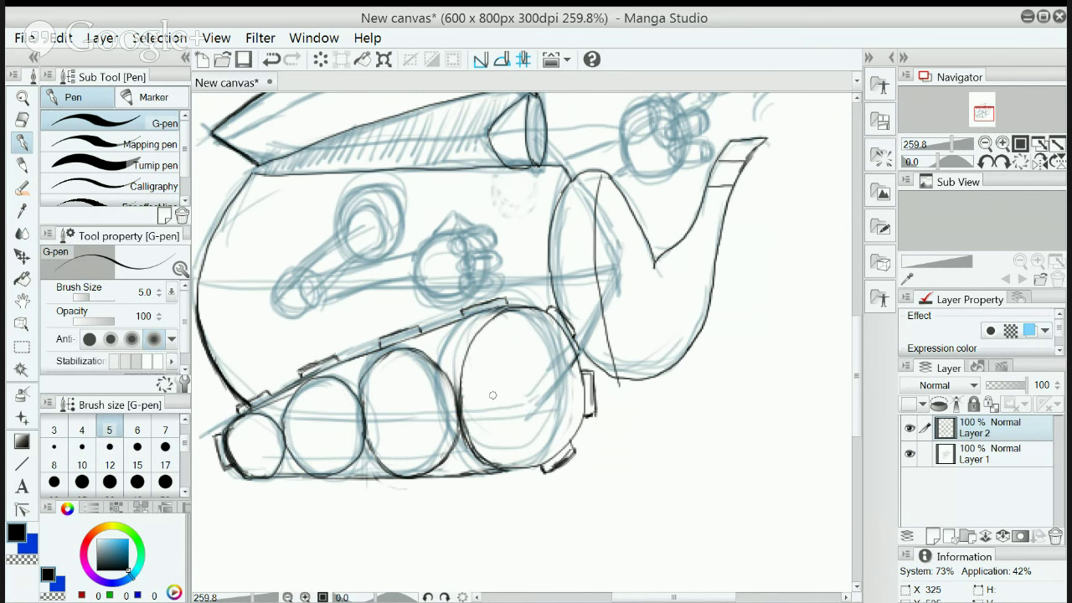
Ink an inner ring inside the largest wheel and darken its left side
mouse_move(483, 395)
mouse_down()
mouse_move(480, 367)
mouse_move(502, 344)
mouse_move(534, 337)
mouse_move(570, 388)
mouse_up()
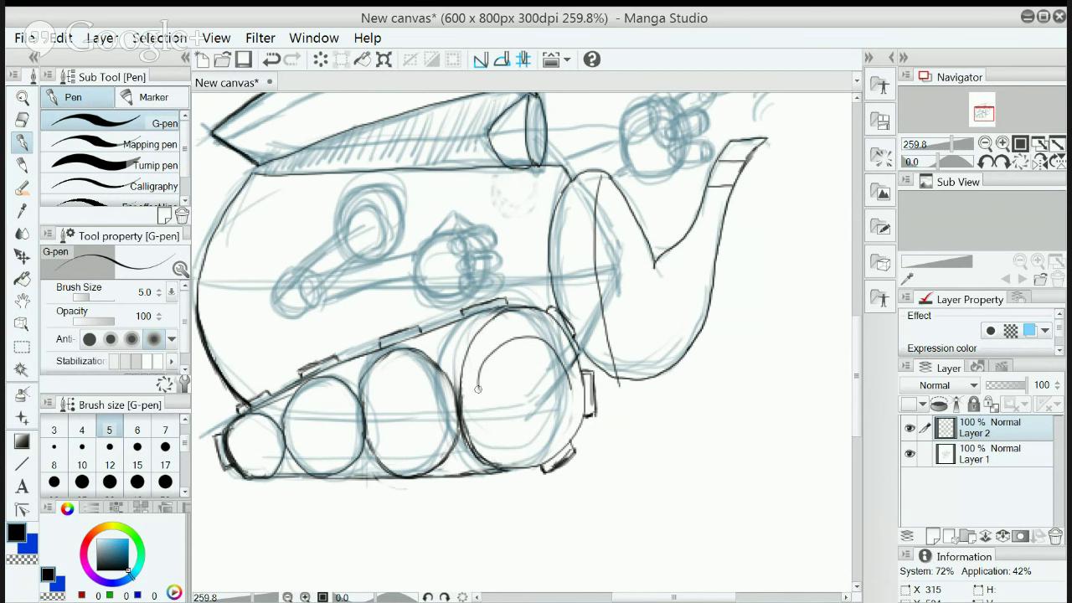
mouse_move(480, 382)
mouse_down()
mouse_move(494, 436)
mouse_move(512, 444)
mouse_move(537, 443)
mouse_move(567, 387)
mouse_up()
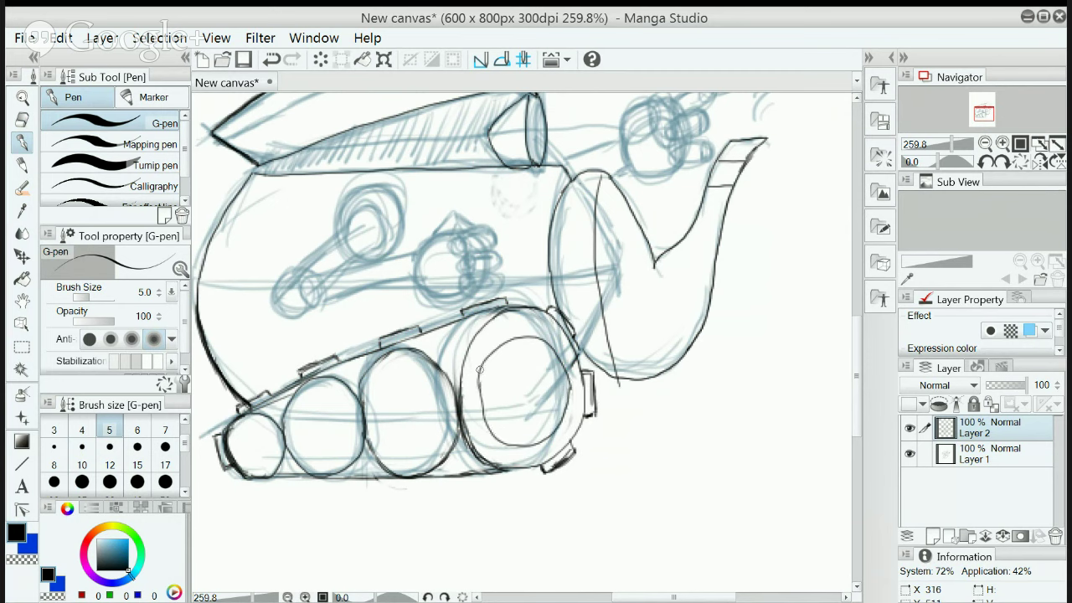
mouse_move(479, 365)
mouse_down()
mouse_move(479, 405)
mouse_move(480, 388)
mouse_move(495, 430)
mouse_up()
Ink an inner ring inside the third wheel, undoing the first version and redrawing it closer to the wheel's contour
mouse_move(380, 413)
mouse_down()
mouse_move(407, 370)
mouse_move(435, 383)
mouse_move(447, 410)
mouse_up()
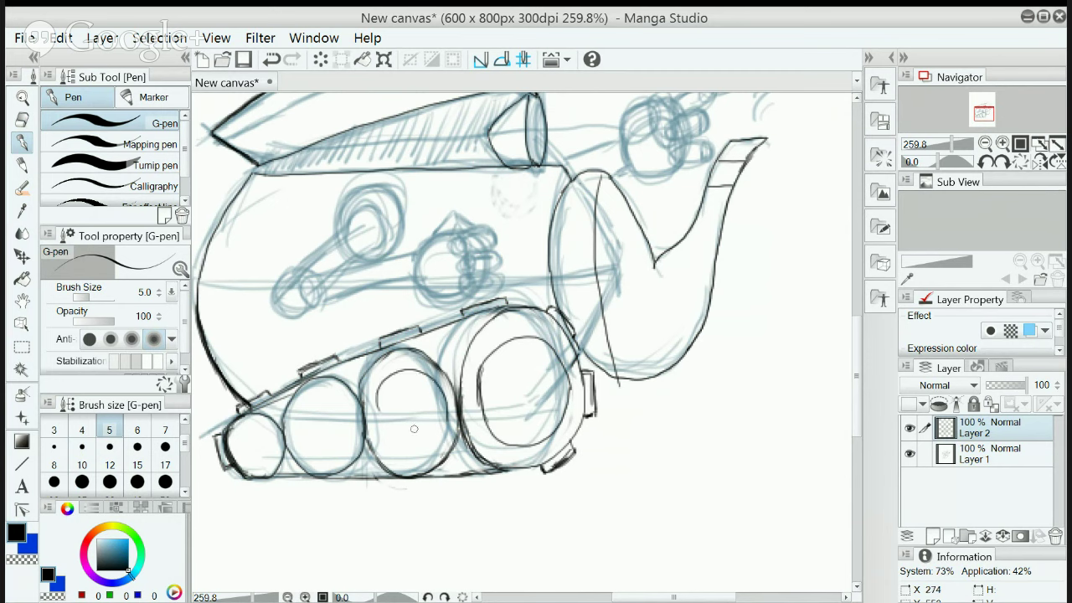
mouse_move(382, 404)
mouse_down()
mouse_move(378, 430)
mouse_move(400, 462)
mouse_move(436, 442)
mouse_move(439, 425)
mouse_up()
key(ctrl+z)
key(ctrl+z)
mouse_move(377, 413)
mouse_down()
mouse_move(381, 379)
mouse_move(407, 370)
mouse_up()
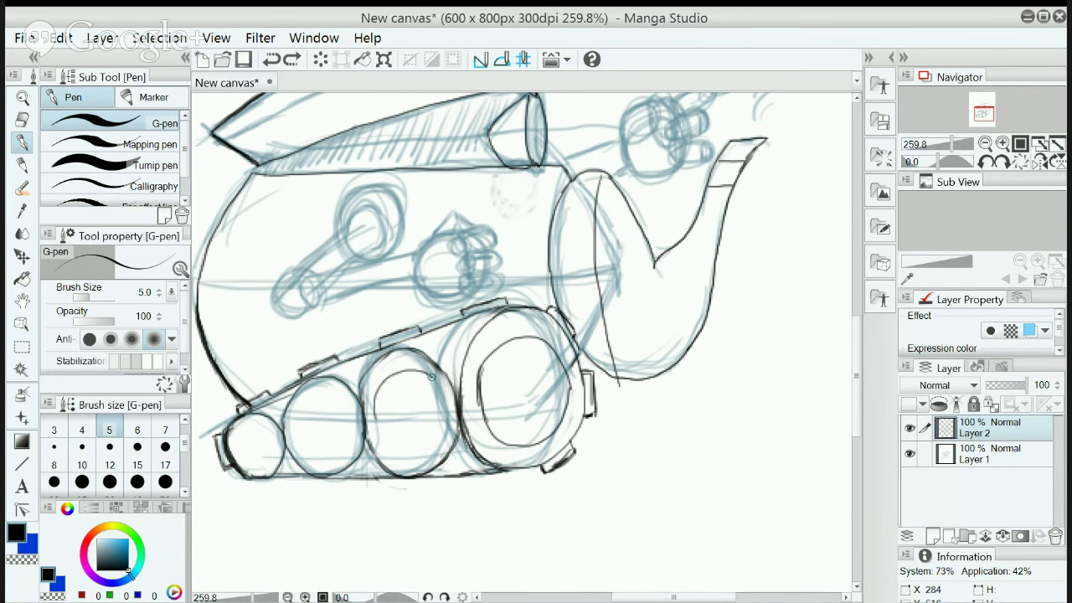
click(445, 411)
mouse_move(376, 419)
mouse_down()
mouse_move(384, 451)
mouse_move(405, 460)
mouse_move(446, 429)
mouse_move(429, 452)
mouse_move(395, 457)
mouse_move(385, 442)
mouse_up()
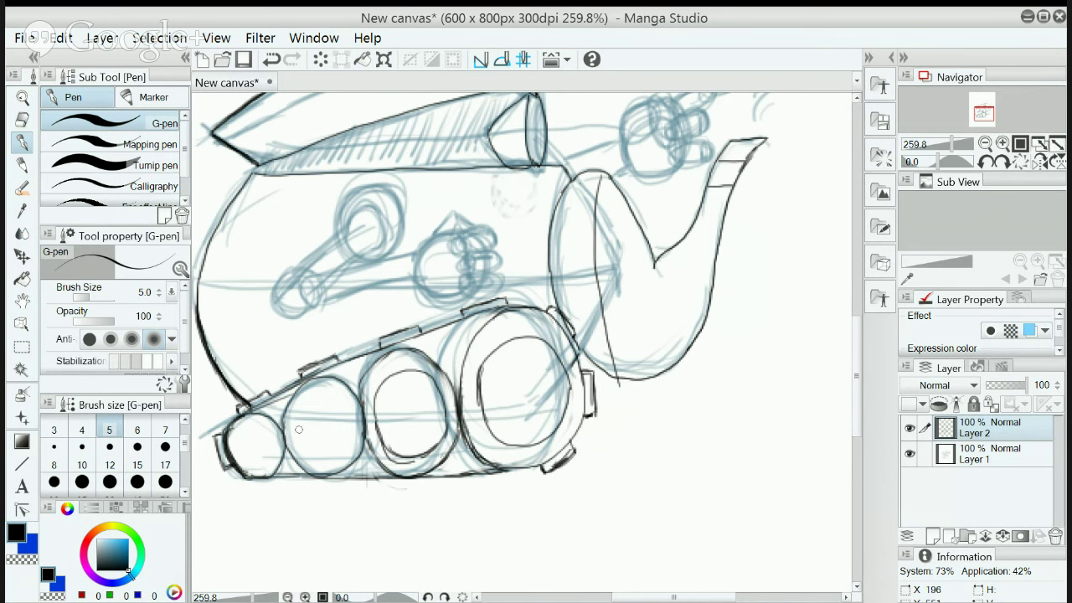
Ink inner rings inside the second wheel and the smallest wheel
mouse_move(295, 432)
mouse_down()
mouse_move(308, 404)
mouse_move(332, 396)
mouse_move(354, 422)
mouse_move(338, 460)
mouse_up()
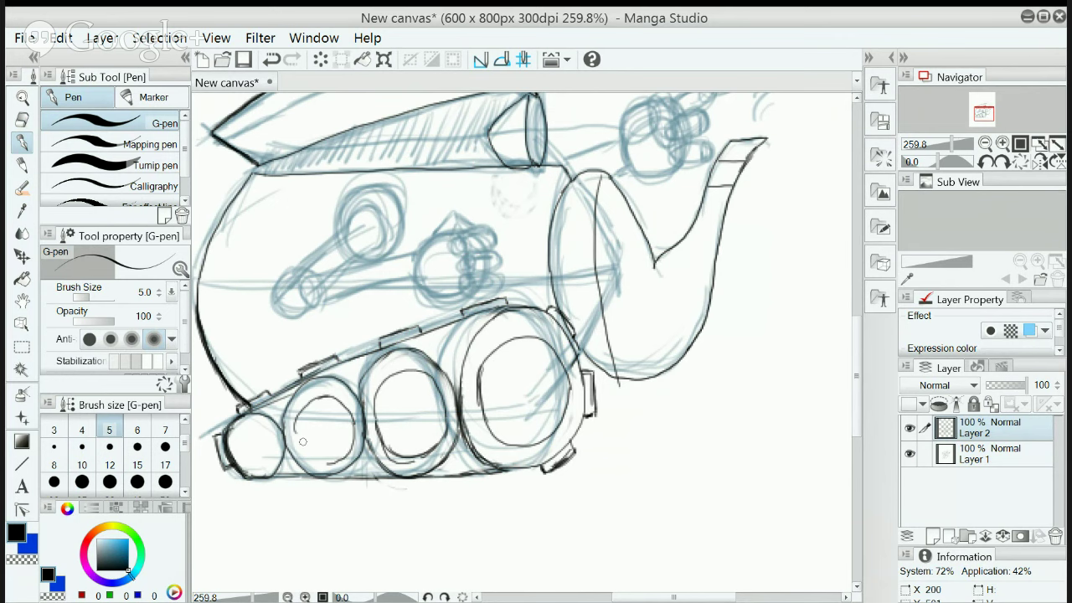
drag(294, 429, 315, 465)
mouse_move(257, 430)
mouse_down()
mouse_move(273, 444)
mouse_move(267, 464)
mouse_move(243, 454)
mouse_move(257, 468)
mouse_move(275, 460)
mouse_up()
Erase overlapping lines at the largest wheel's tread blocks with the Soft eraser and redraw the block edges with the G-pen
key(e)
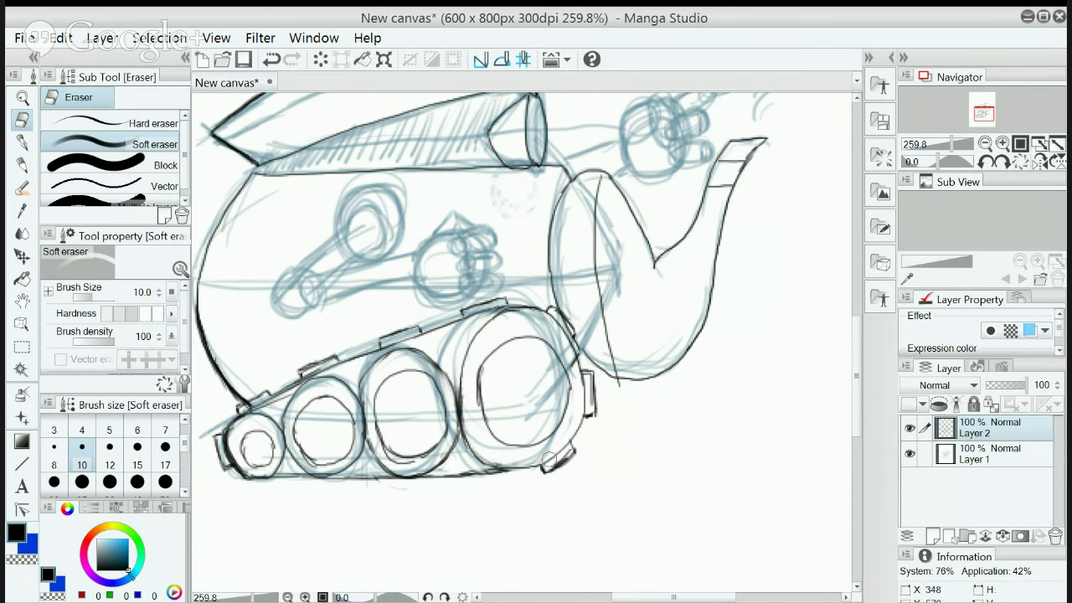
mouse_move(561, 454)
mouse_down()
mouse_move(555, 460)
mouse_move(586, 378)
mouse_move(590, 394)
mouse_move(560, 326)
mouse_up()
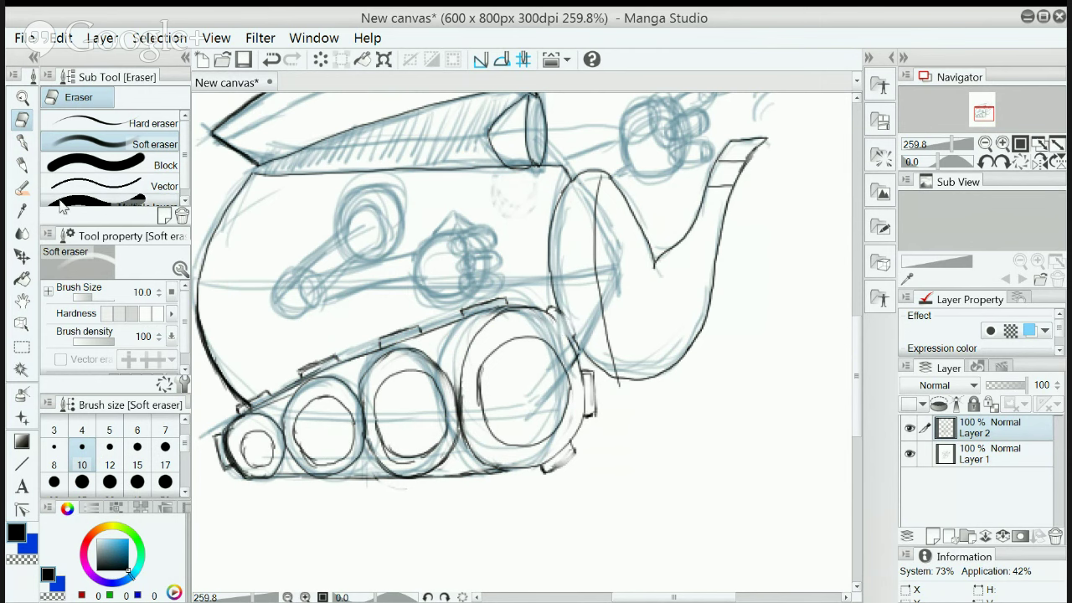
click(22, 142)
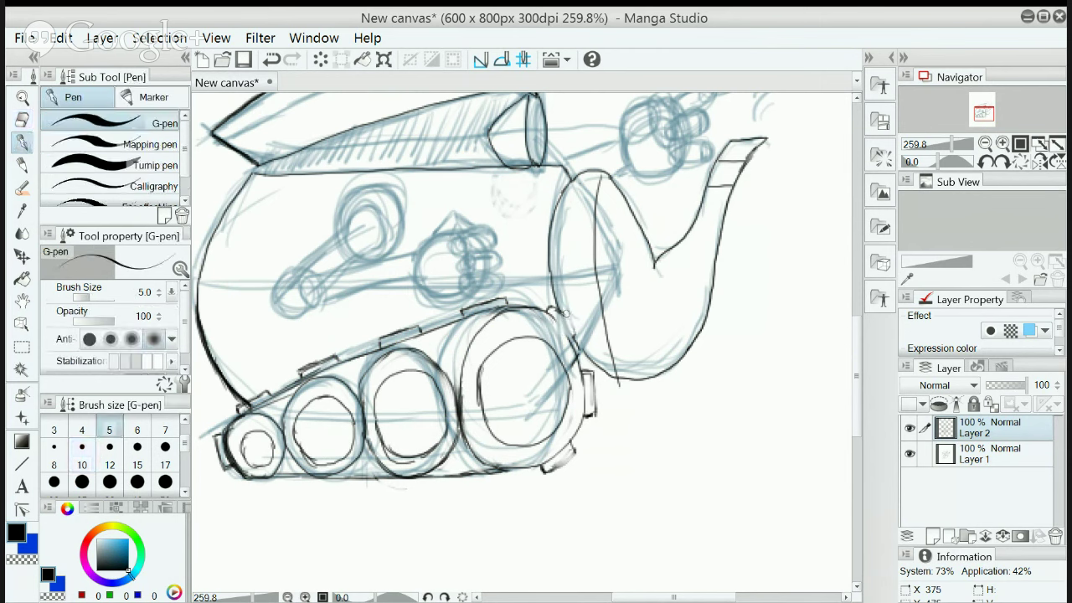
mouse_move(562, 316)
mouse_down()
mouse_move(575, 333)
mouse_move(566, 339)
mouse_up()
drag(573, 452, 554, 468)
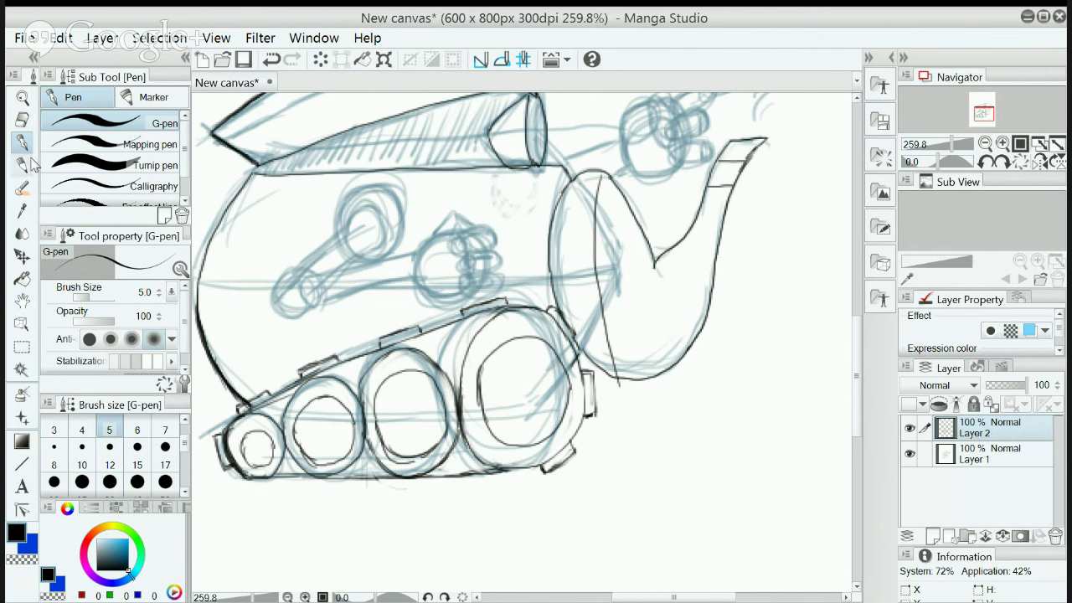
Clean up stray ink at the smallest wheel's tread blocks and between the two largest wheels with the Soft eraser at size 5
click(23, 120)
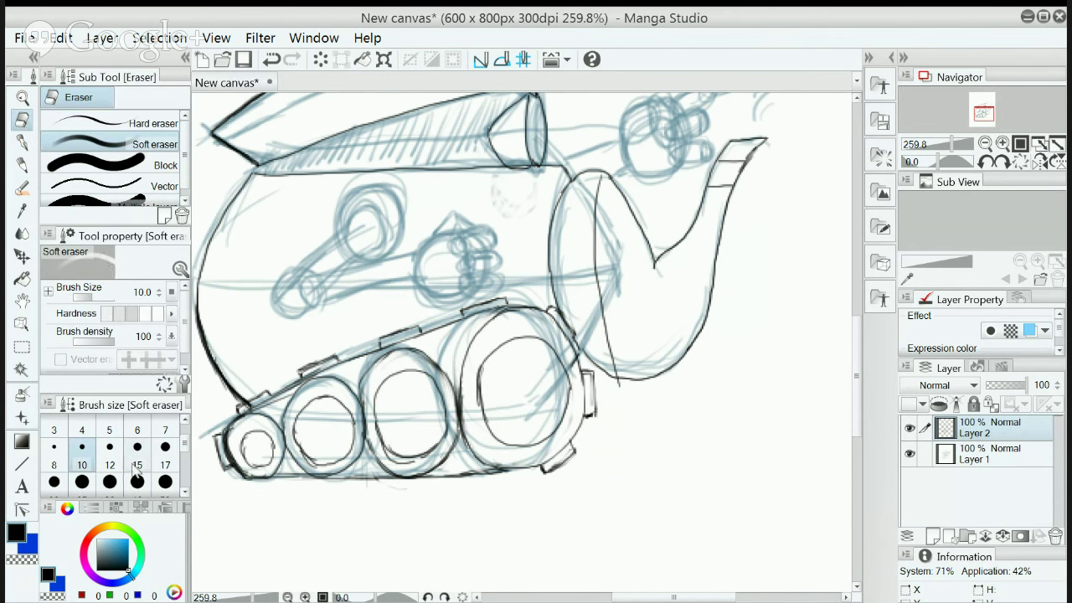
click(109, 440)
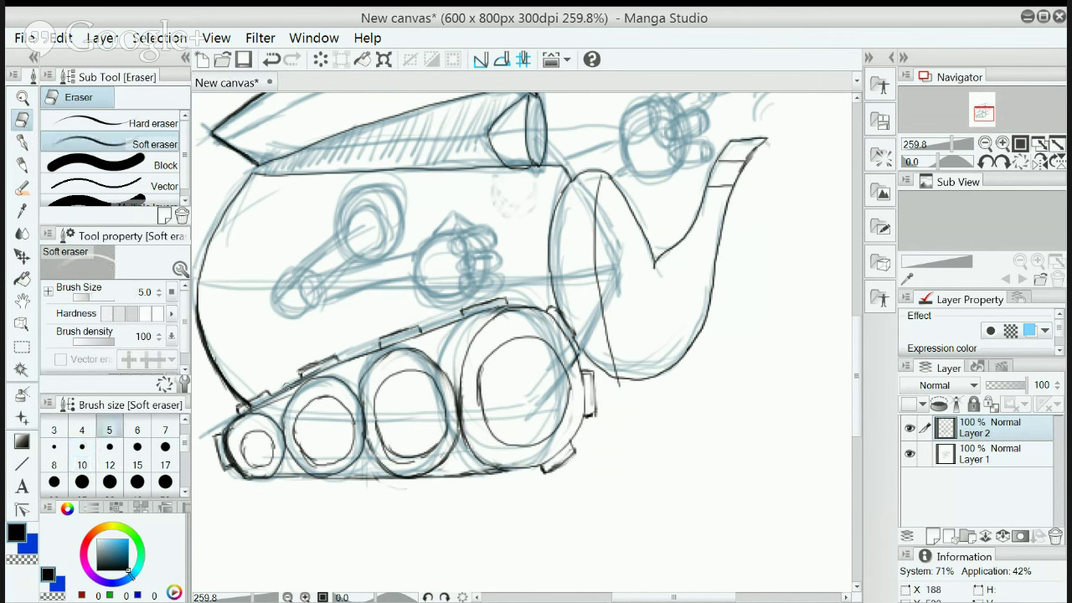
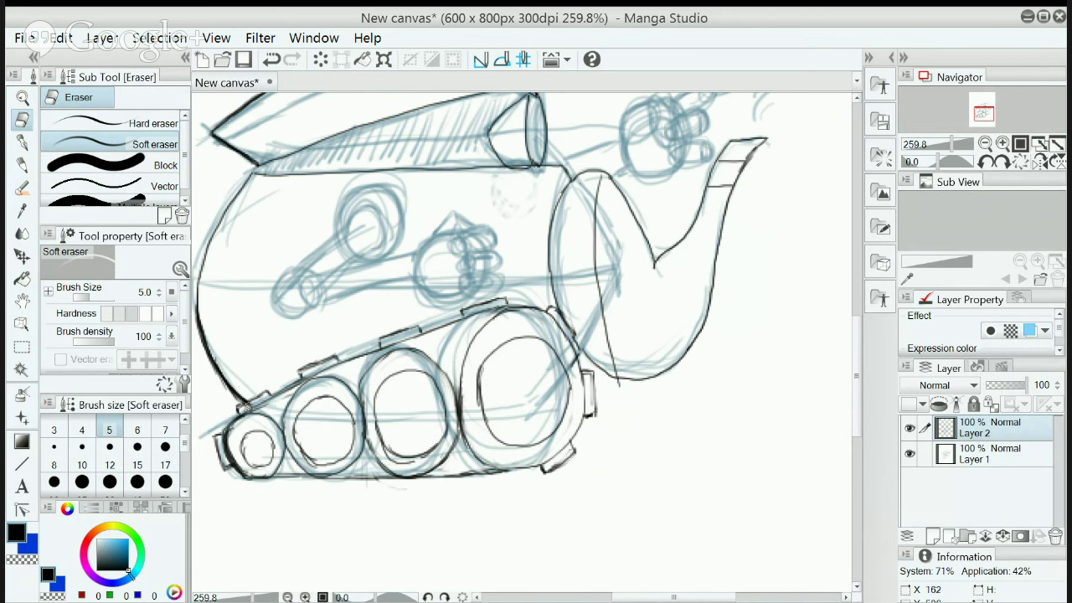
drag(242, 409, 259, 402)
mouse_move(235, 439)
mouse_down()
mouse_move(248, 473)
mouse_move(228, 432)
mouse_move(245, 424)
mouse_up()
mouse_move(408, 460)
mouse_down()
mouse_move(392, 456)
mouse_move(427, 454)
mouse_move(417, 459)
mouse_move(464, 415)
mouse_move(468, 432)
mouse_move(468, 404)
mouse_up()
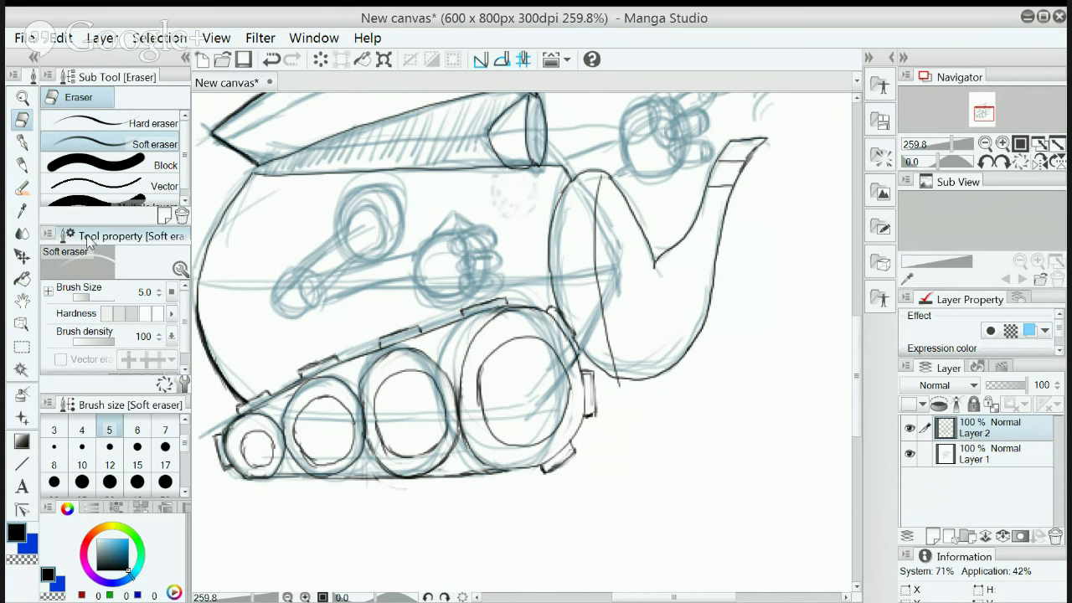
Ink the near arm's shoulder on the teapot body as an outer circle with a smaller inner ring, using the G-pen
click(22, 142)
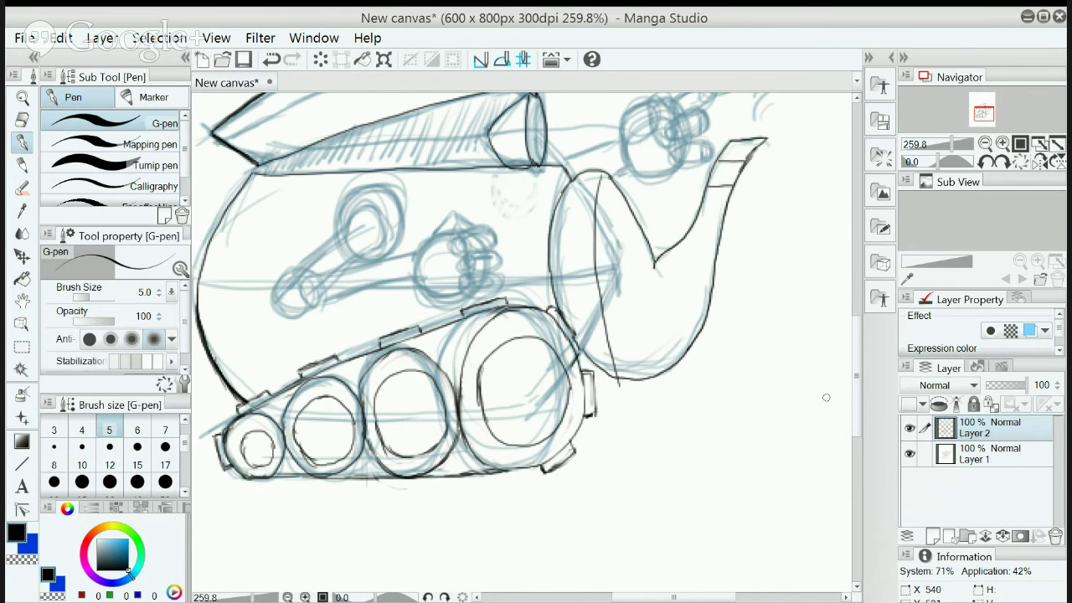
scroll(857, 382, up, 1)
scroll(857, 382, up, 2)
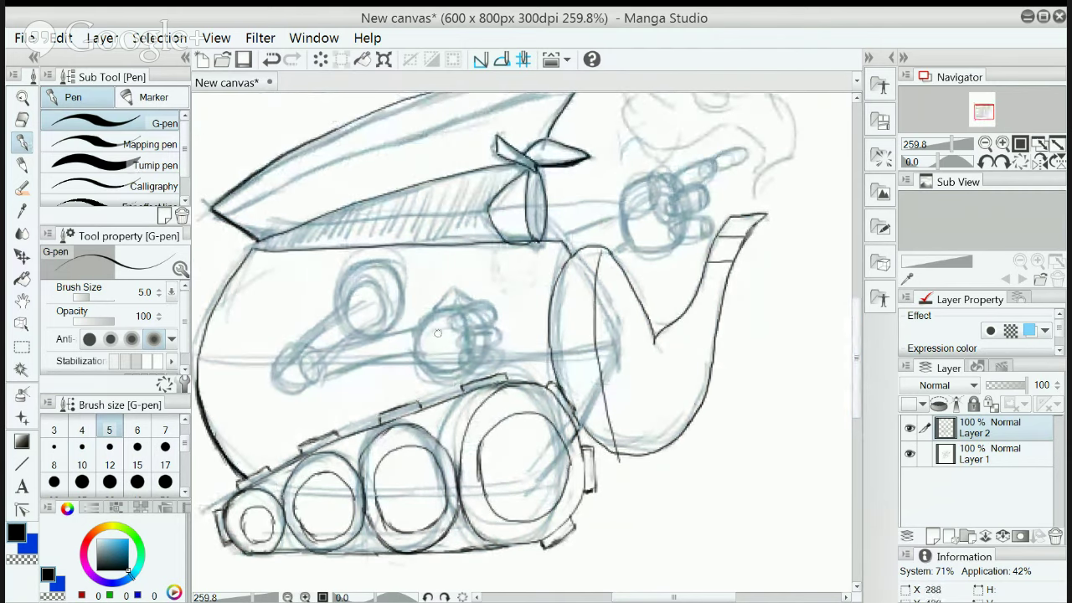
mouse_move(343, 305)
mouse_down()
mouse_move(360, 268)
mouse_move(392, 269)
mouse_move(400, 306)
mouse_move(386, 330)
mouse_move(367, 333)
mouse_move(377, 335)
mouse_move(365, 332)
mouse_move(391, 322)
mouse_move(401, 298)
mouse_move(351, 305)
mouse_move(384, 297)
mouse_up()
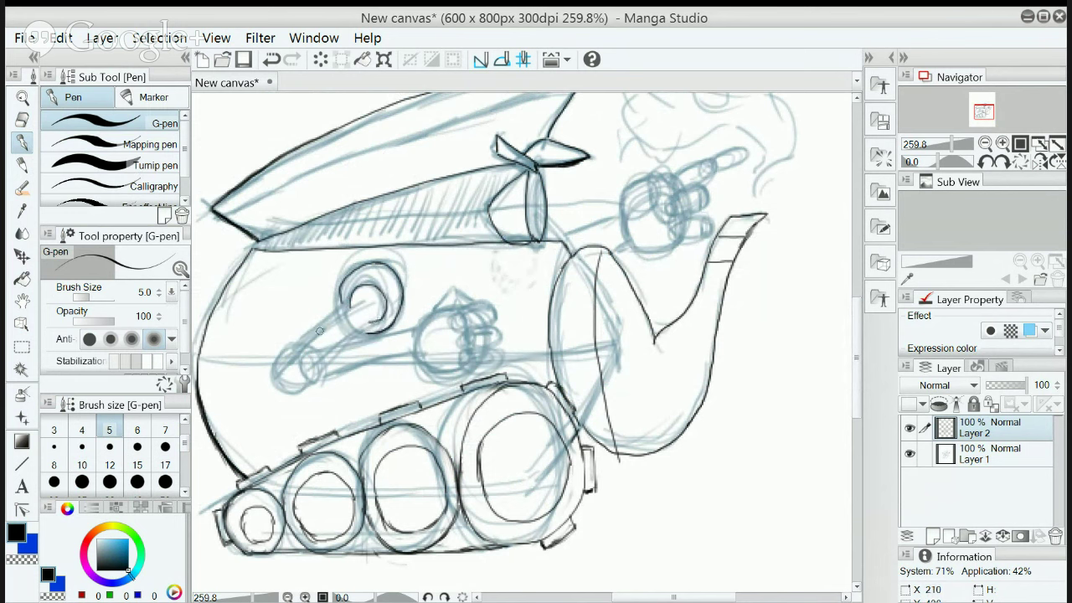
drag(350, 298, 315, 340)
drag(377, 320, 359, 332)
Ink the round elbow joint at the lower end of the near arm
mouse_move(316, 350)
mouse_down()
mouse_move(285, 374)
mouse_move(299, 376)
mouse_move(289, 365)
mouse_move(277, 374)
mouse_move(279, 350)
mouse_move(309, 346)
mouse_move(314, 384)
mouse_move(288, 389)
mouse_move(275, 371)
mouse_move(310, 383)
mouse_up()
key(ctrl+z)
mouse_move(287, 346)
mouse_down()
mouse_move(274, 359)
mouse_move(282, 387)
mouse_move(312, 378)
mouse_up()
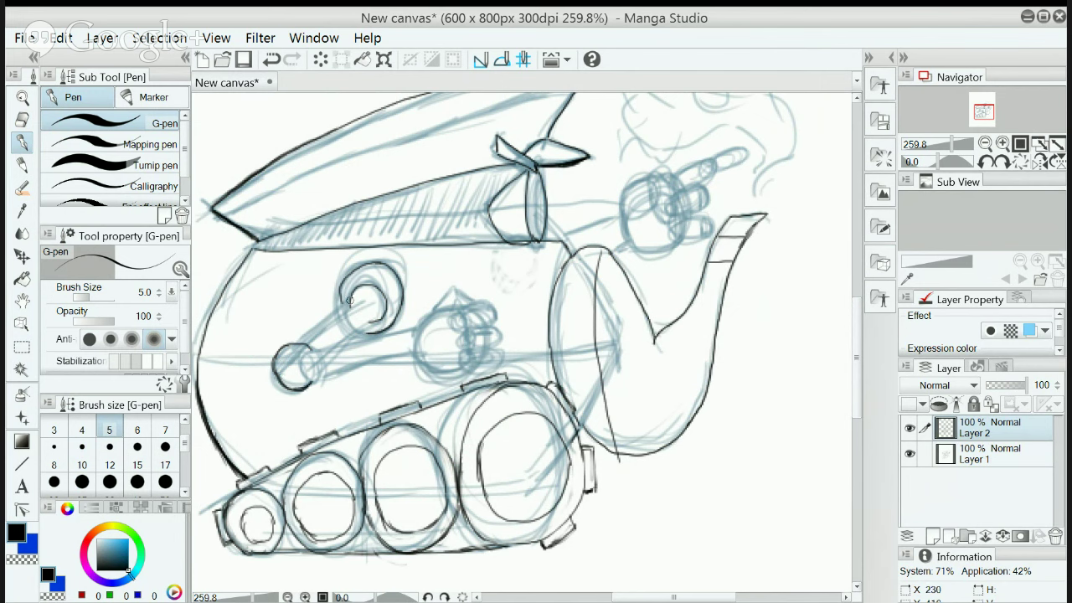
mouse_move(295, 341)
mouse_down()
mouse_move(344, 301)
mouse_move(335, 308)
mouse_up()
key(ctrl+z)
key(ctrl+z)
drag(292, 343, 338, 304)
key(ctrl+z)
drag(290, 344, 344, 298)
key(ctrl+z)
Ink the upper arm's upper edge, the forearm's curved end at the elbow and the forearm's upper edge to the hand
scroll(334, 318, up, 3)
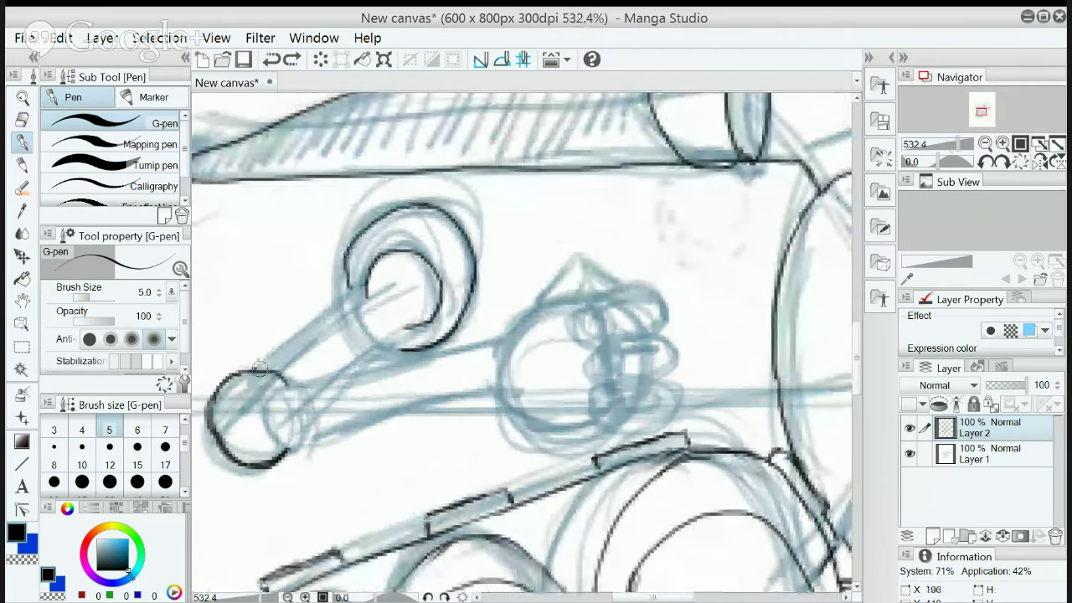
drag(257, 371, 369, 272)
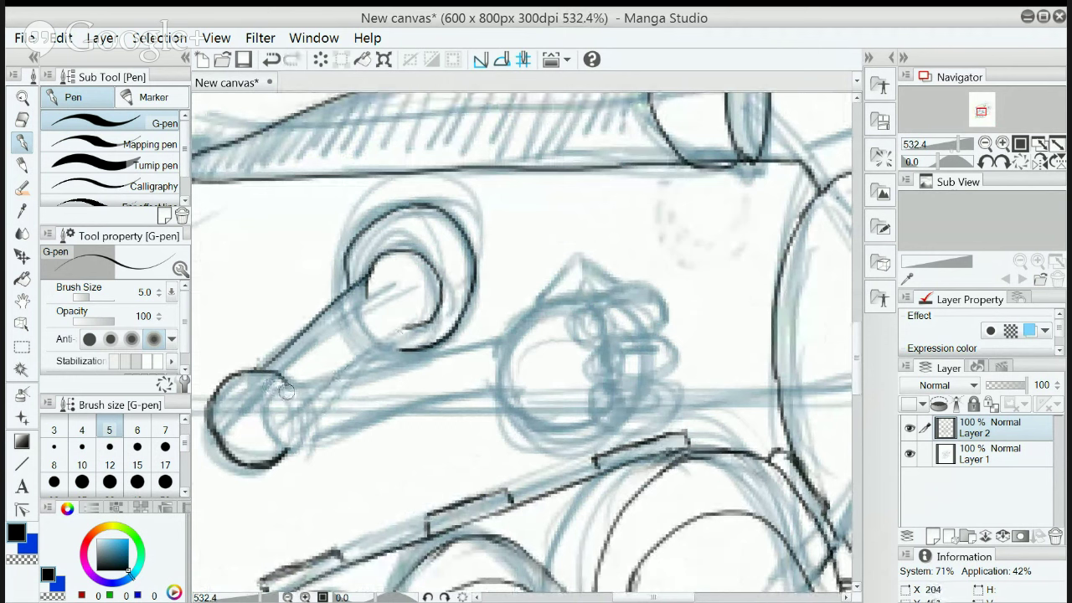
mouse_move(274, 379)
mouse_down()
mouse_move(283, 395)
mouse_move(273, 433)
mouse_move(295, 445)
mouse_up()
drag(283, 389, 511, 334)
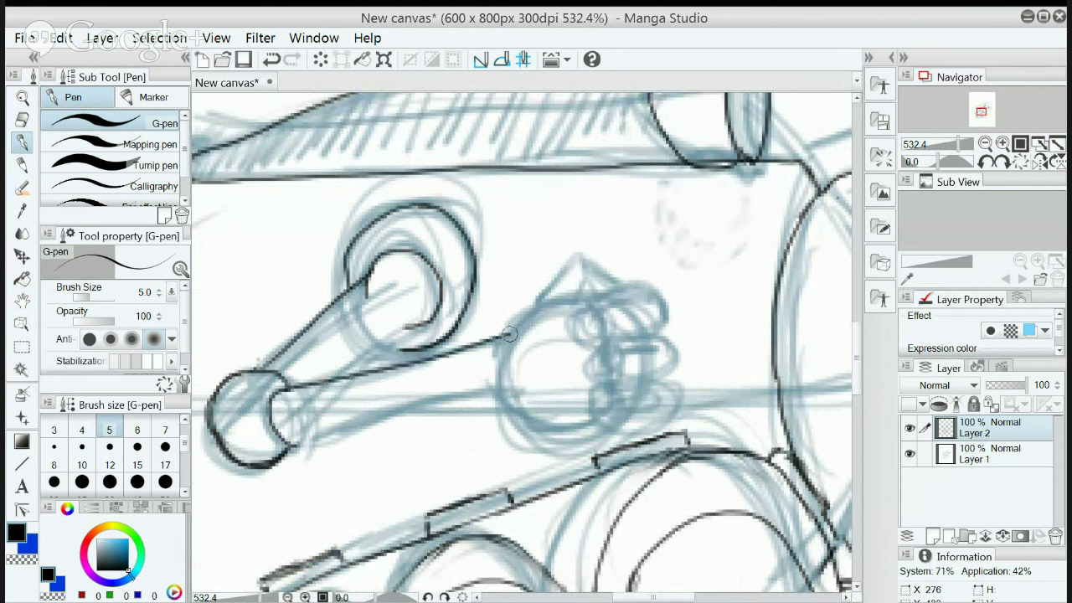
drag(293, 444, 493, 383)
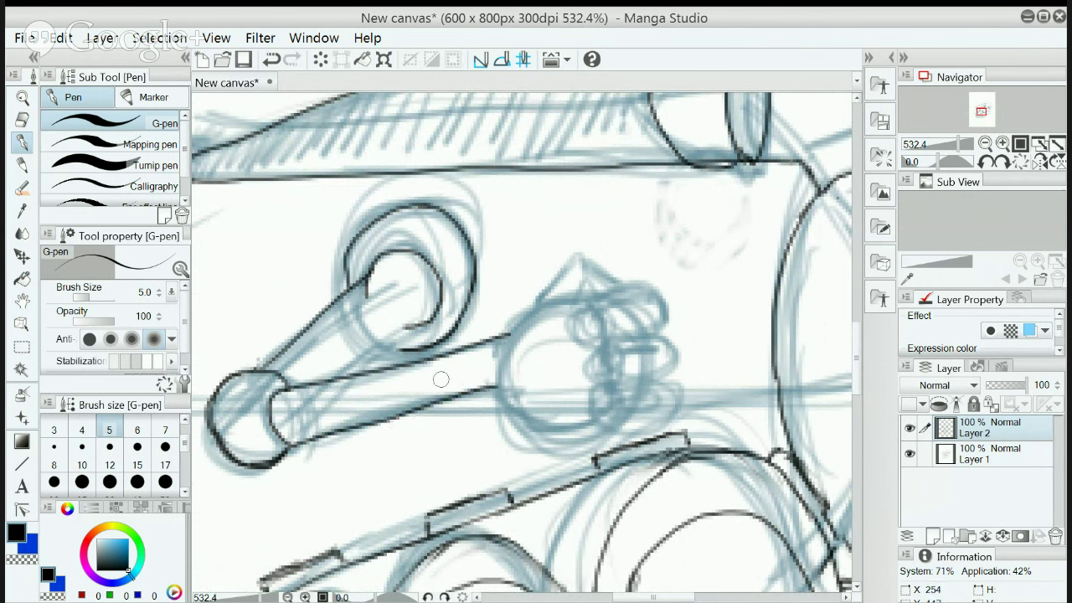
key(ctrl+z)
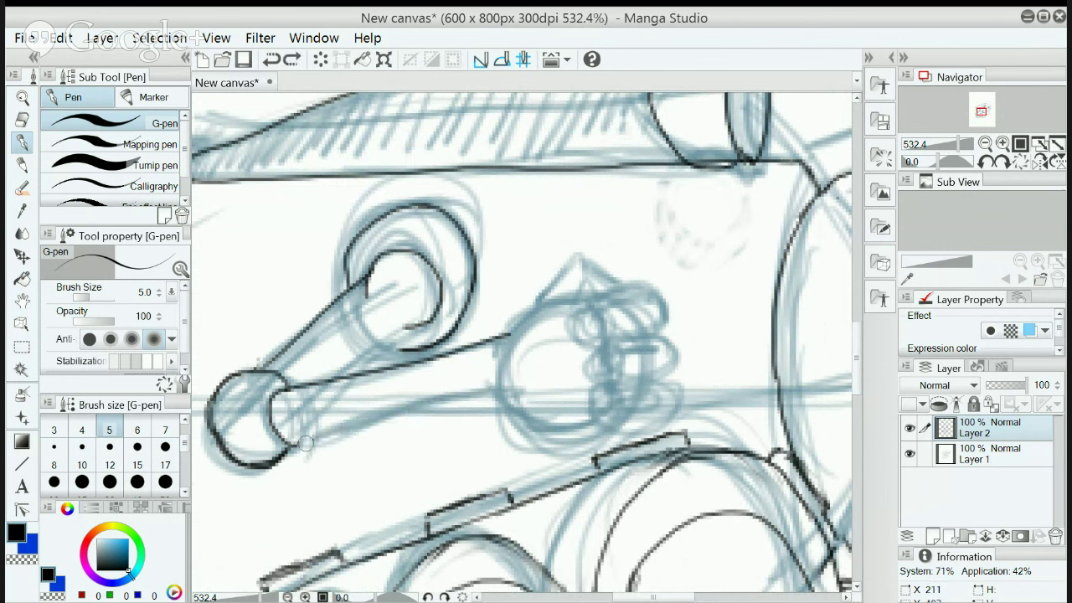
drag(297, 445, 375, 427)
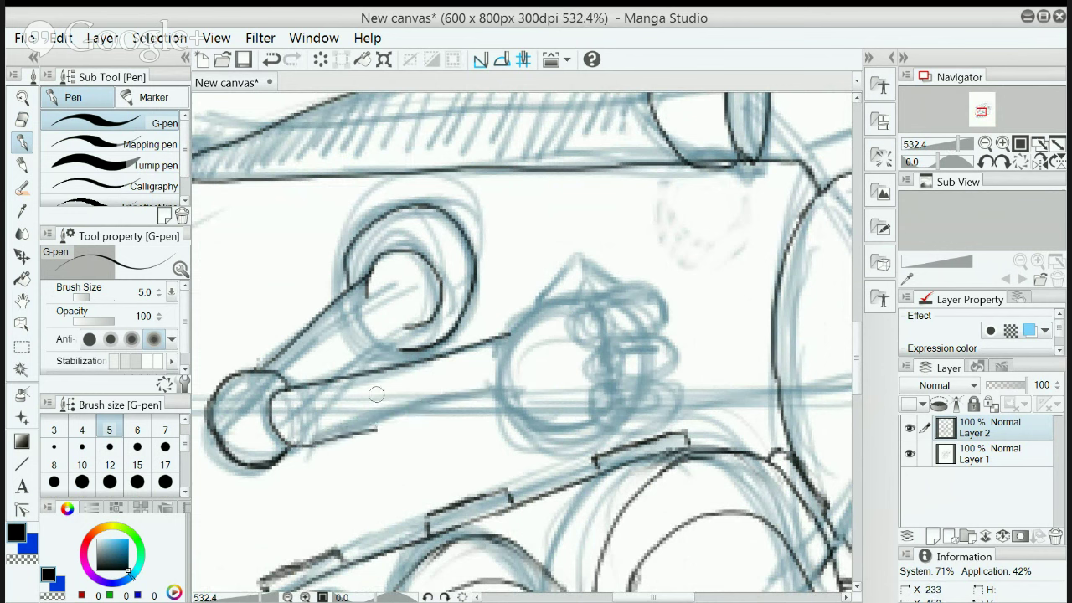
key(ctrl+z)
drag(289, 442, 501, 382)
key(ctrl+z)
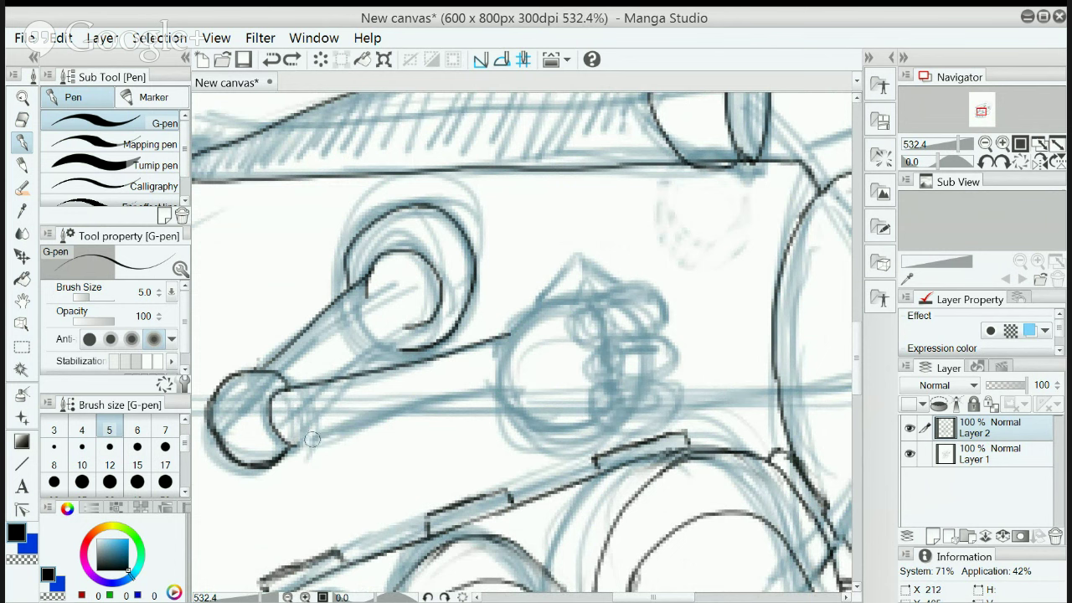
drag(290, 440, 491, 388)
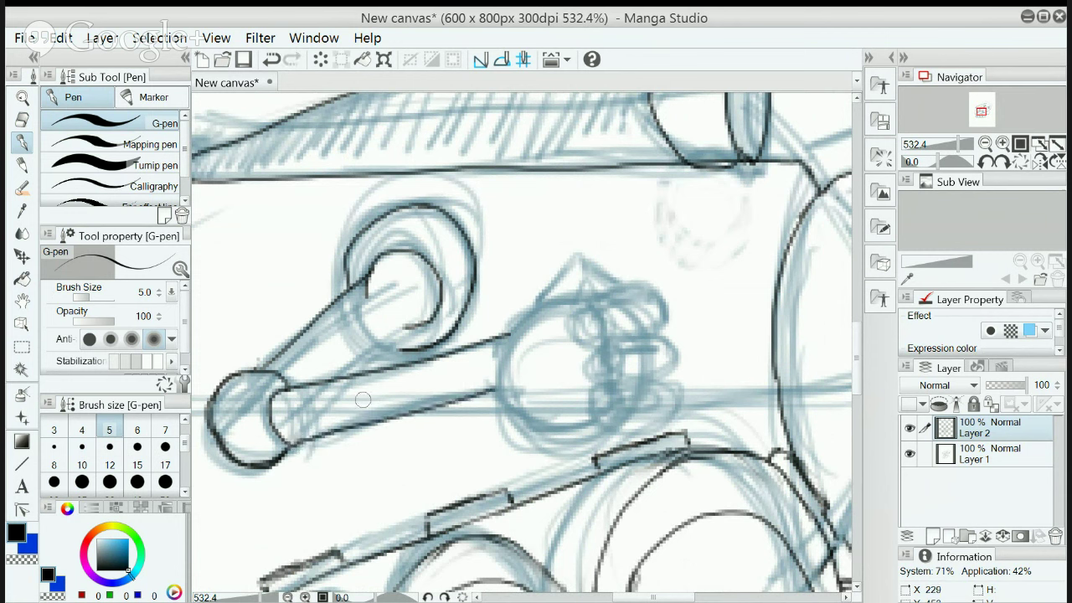
key(ctrl+z)
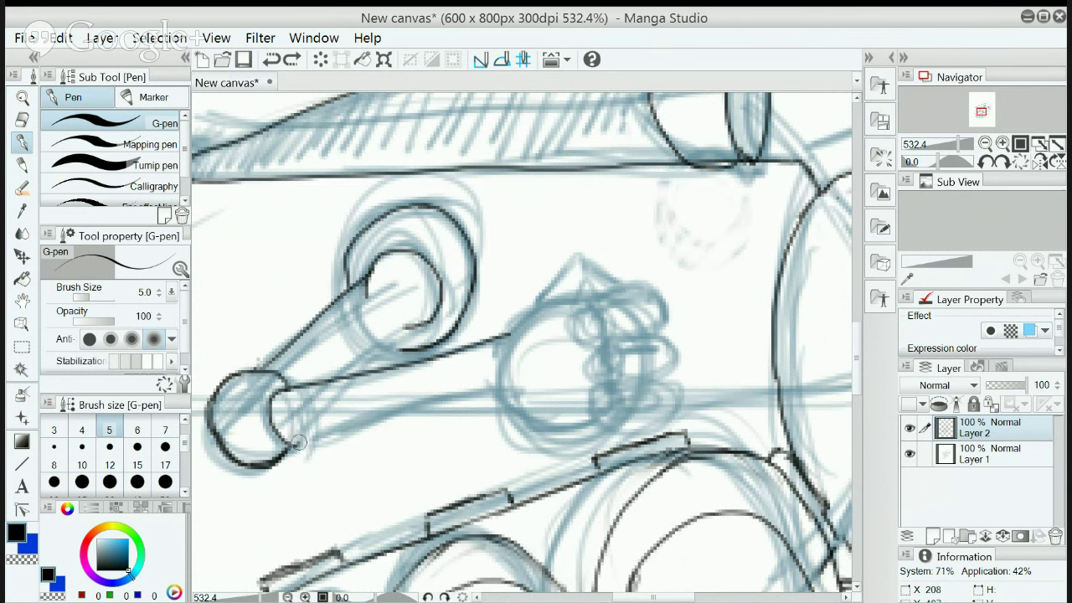
Ink the forearm's lower edge to the hand and the upper arm's lower edge from the shoulder's inner ring to the forearm
drag(292, 441, 501, 386)
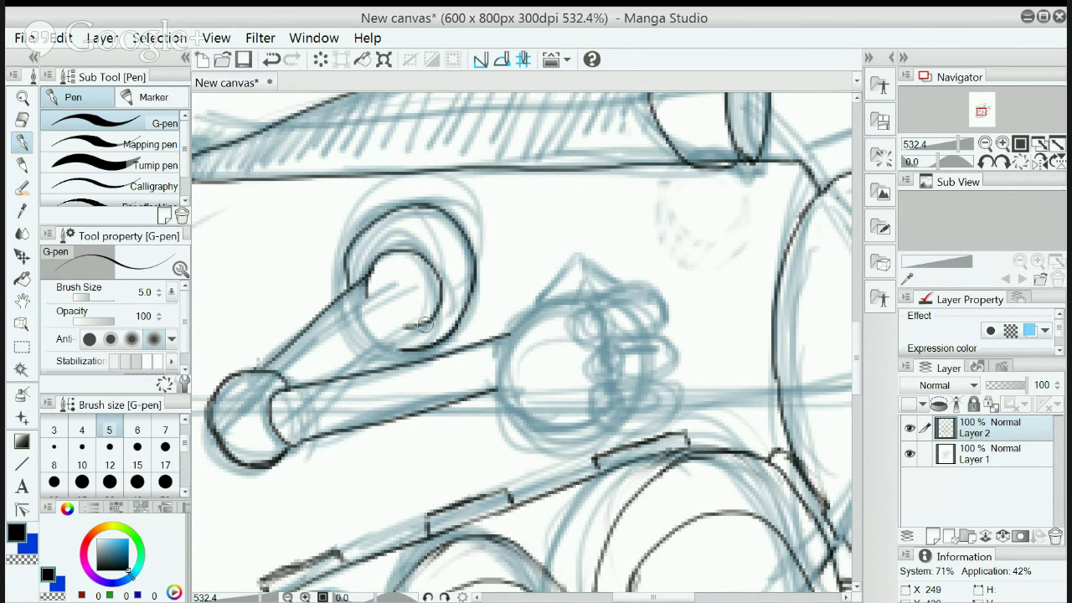
mouse_move(418, 323)
mouse_down()
mouse_move(346, 365)
mouse_move(361, 370)
mouse_move(400, 341)
mouse_move(381, 361)
mouse_move(429, 321)
mouse_move(373, 362)
mouse_up()
key(ctrl+z)
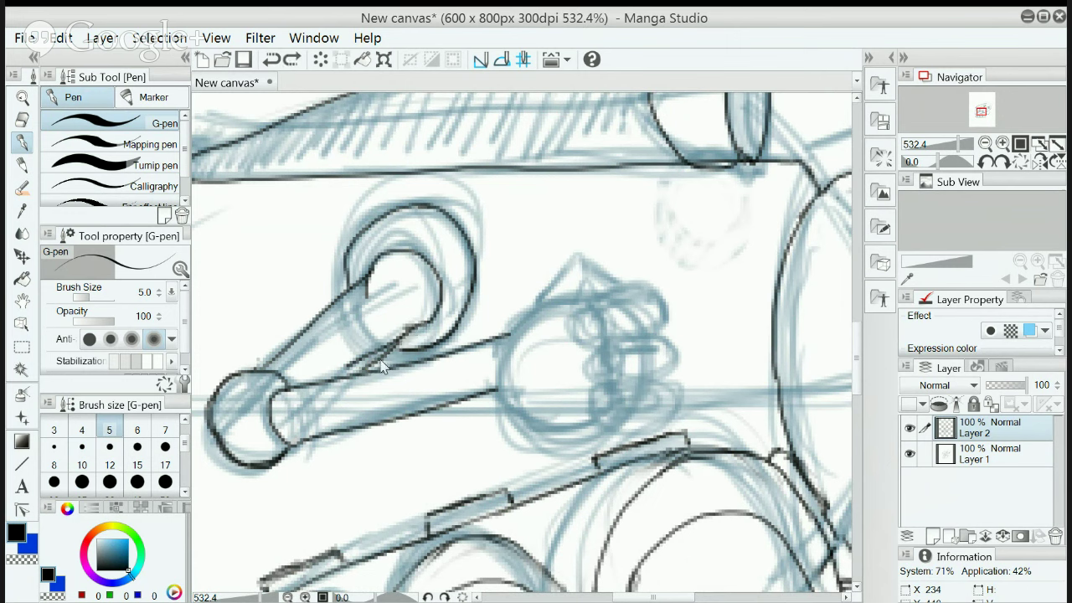
mouse_move(366, 373)
mouse_down()
mouse_move(356, 373)
mouse_move(429, 311)
mouse_up()
key(ctrl+z)
mouse_move(423, 322)
mouse_down()
mouse_move(352, 368)
mouse_move(427, 325)
mouse_up()
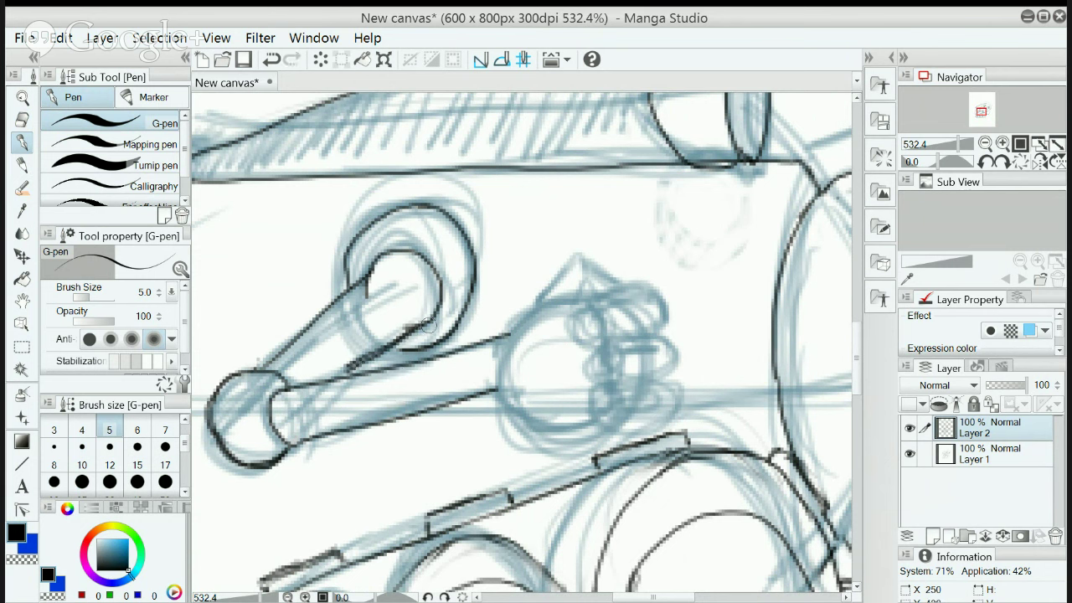
key(ctrl+z)
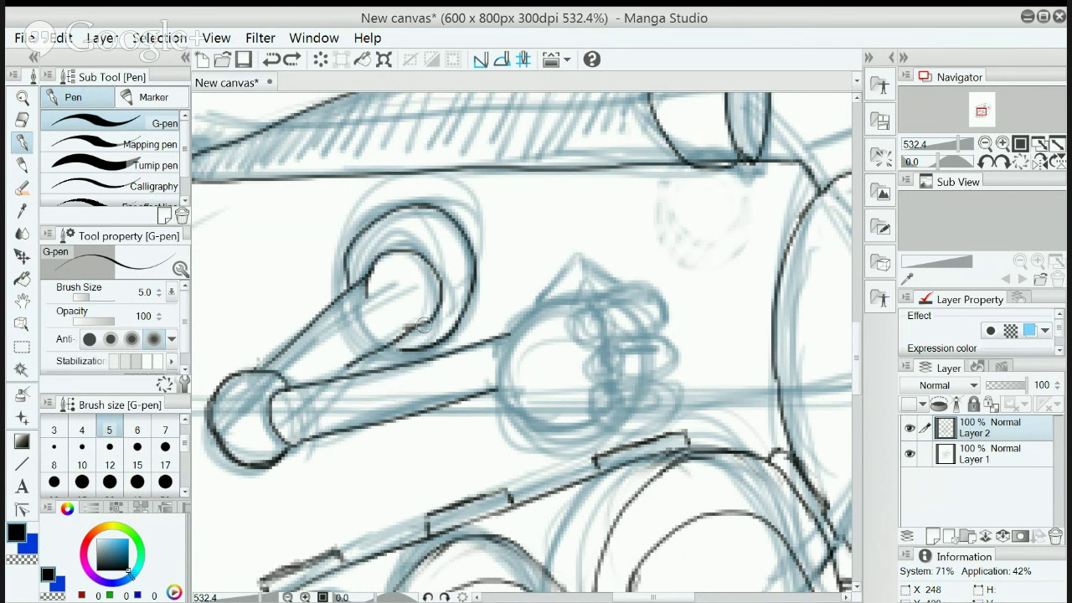
drag(423, 325, 361, 372)
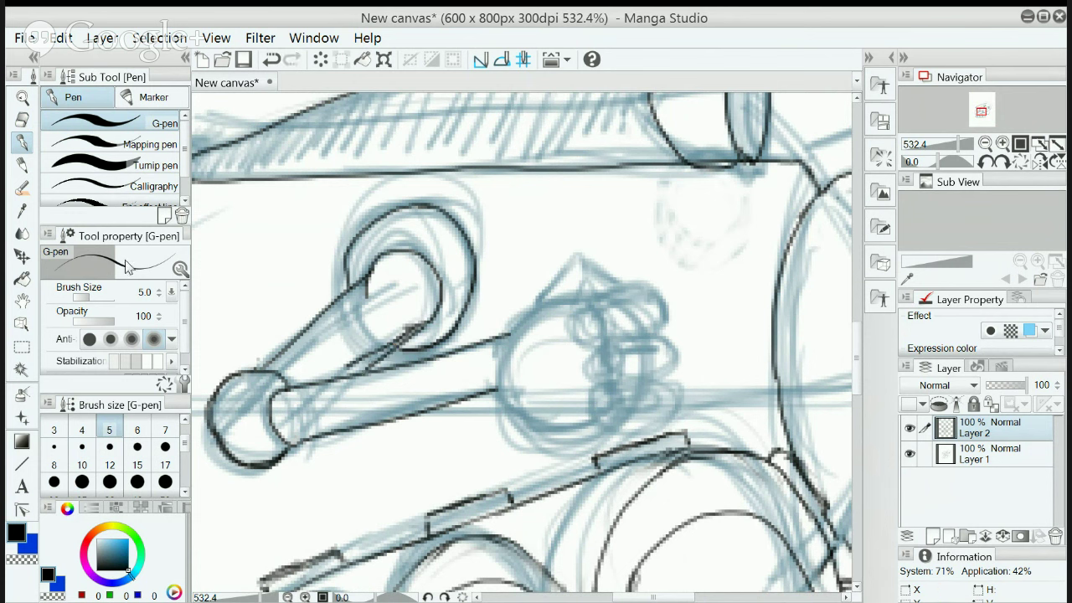
Erase the stray ink around the near arm's shoulder and elbow with the Soft eraser and re-ink the elbow's outer edge with the G-pen
click(22, 119)
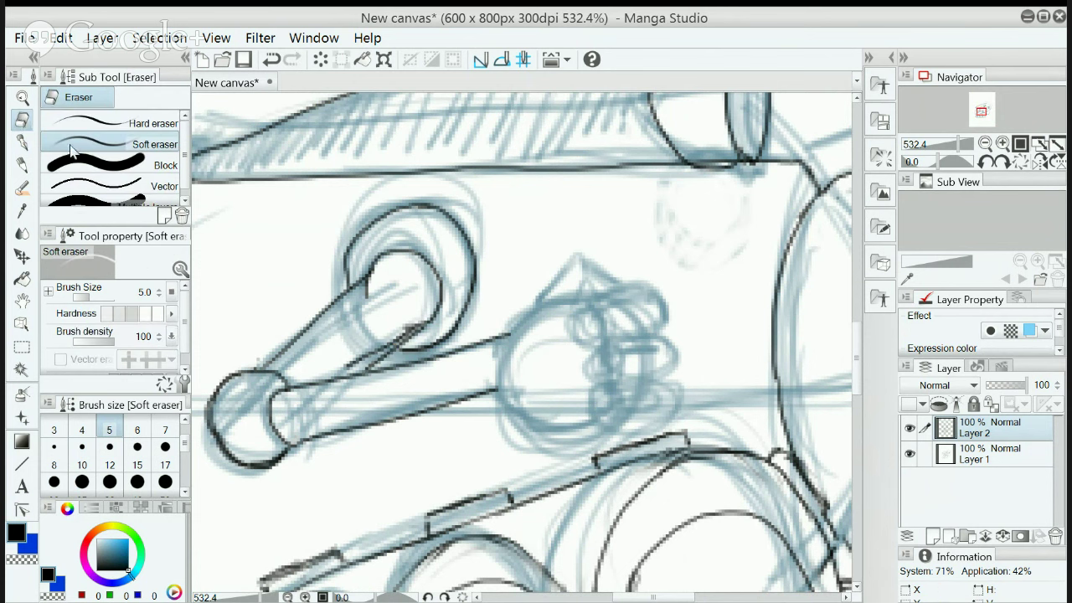
mouse_move(369, 349)
mouse_down()
mouse_move(350, 362)
mouse_move(408, 324)
mouse_move(364, 290)
mouse_up()
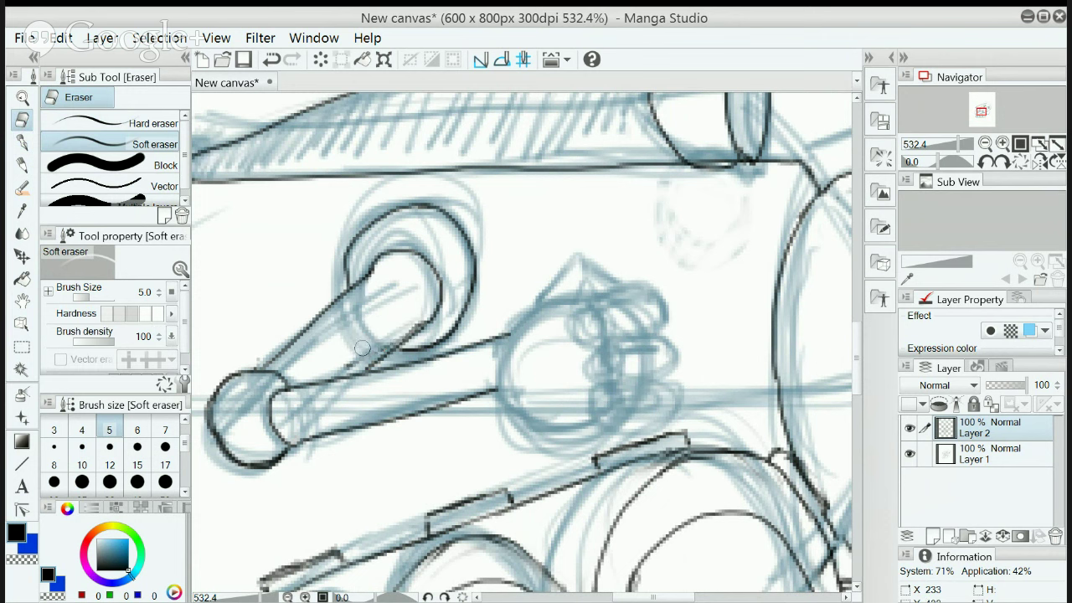
mouse_move(362, 348)
mouse_down()
mouse_move(343, 365)
mouse_move(412, 320)
mouse_move(381, 347)
mouse_up()
mouse_move(229, 427)
mouse_down()
mouse_move(227, 442)
mouse_move(216, 403)
mouse_up()
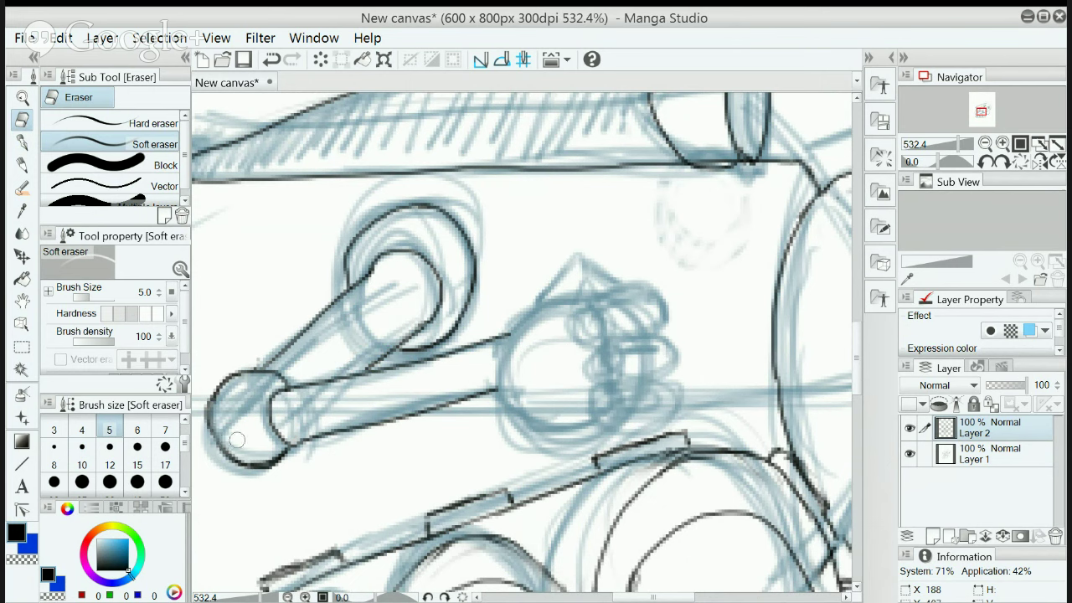
click(22, 142)
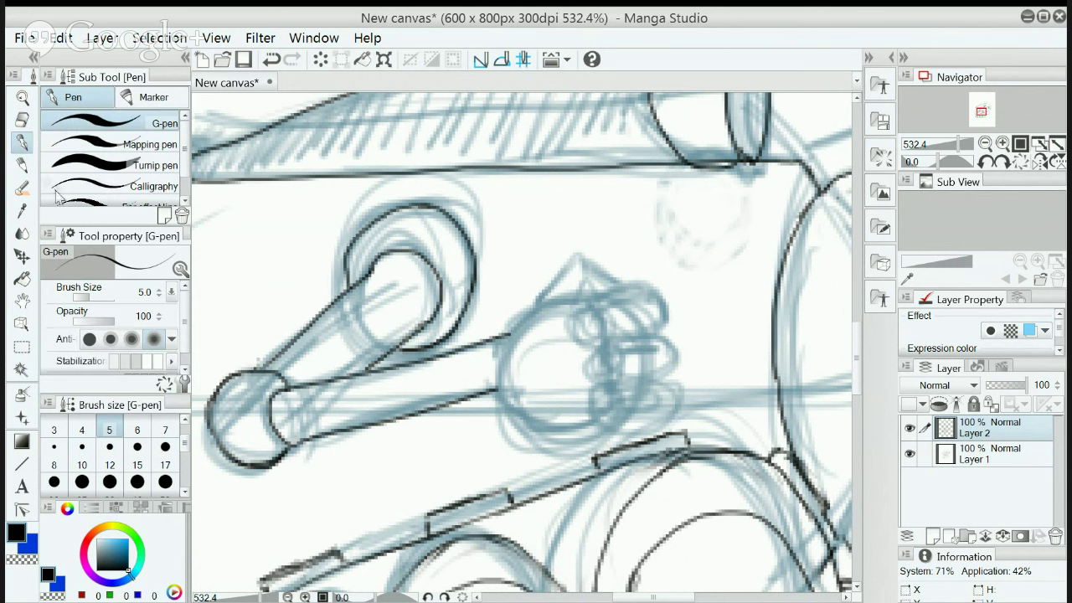
mouse_move(216, 393)
mouse_down()
mouse_move(209, 424)
mouse_move(226, 459)
mouse_move(245, 467)
mouse_up()
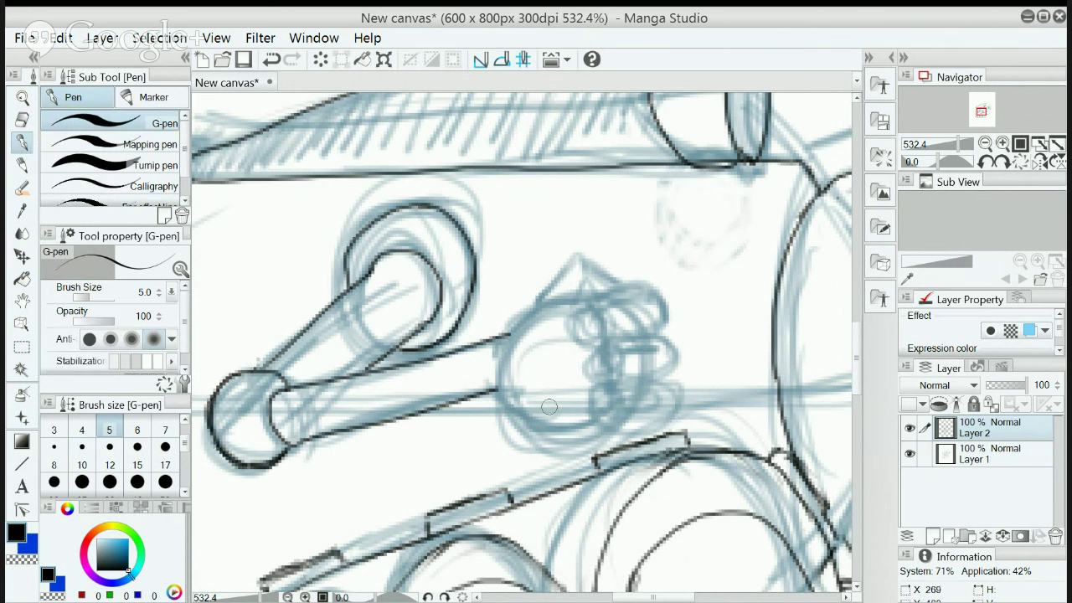
Ink the near hand's rounded palm outline and three round knuckles along its front edge
scroll(859, 356, up, 1)
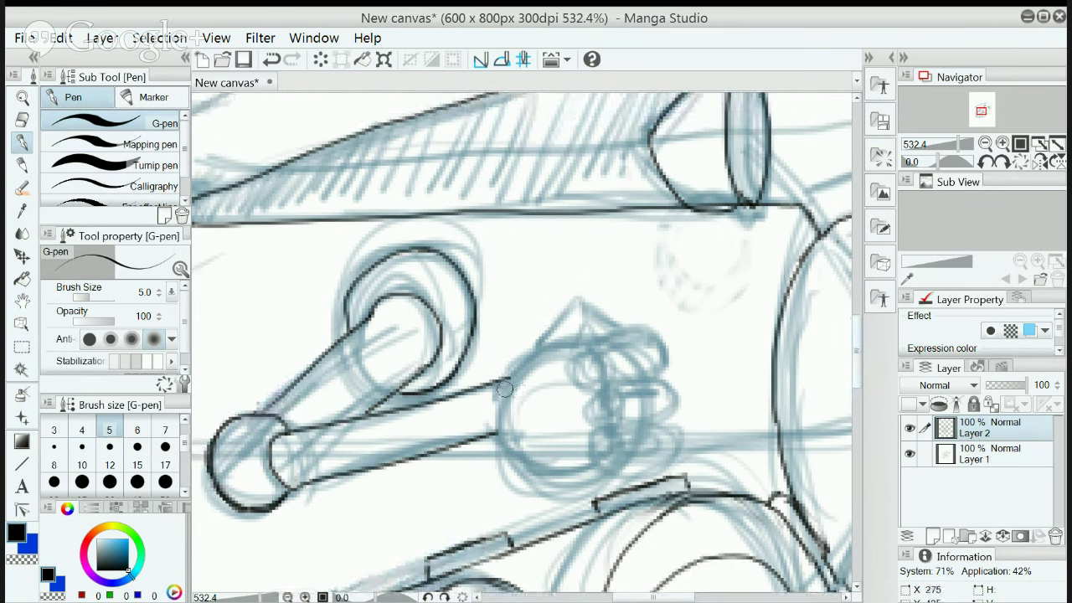
drag(507, 383, 502, 437)
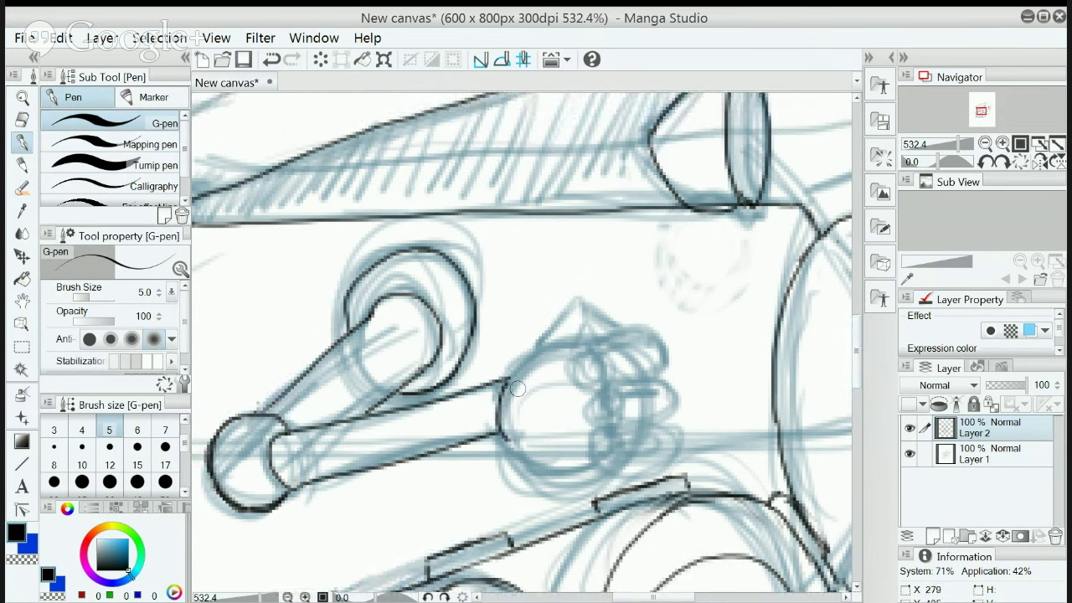
mouse_move(505, 380)
mouse_down()
mouse_move(532, 352)
mouse_move(595, 341)
mouse_up()
mouse_move(503, 435)
mouse_down()
mouse_move(513, 457)
mouse_move(552, 475)
mouse_move(598, 464)
mouse_up()
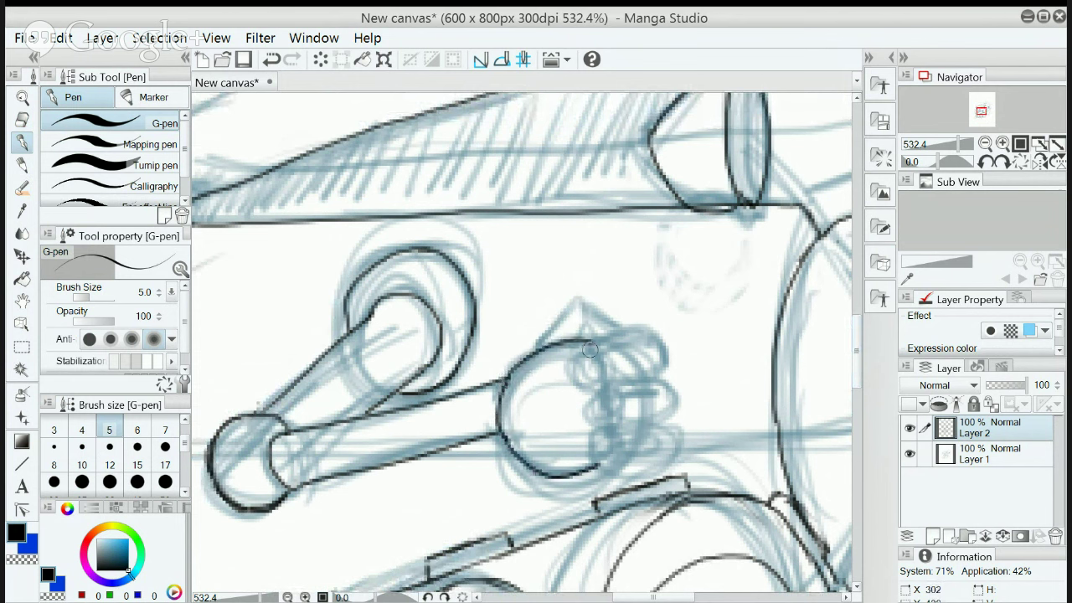
mouse_move(590, 353)
mouse_down()
mouse_move(571, 360)
mouse_move(585, 385)
mouse_move(600, 377)
mouse_up()
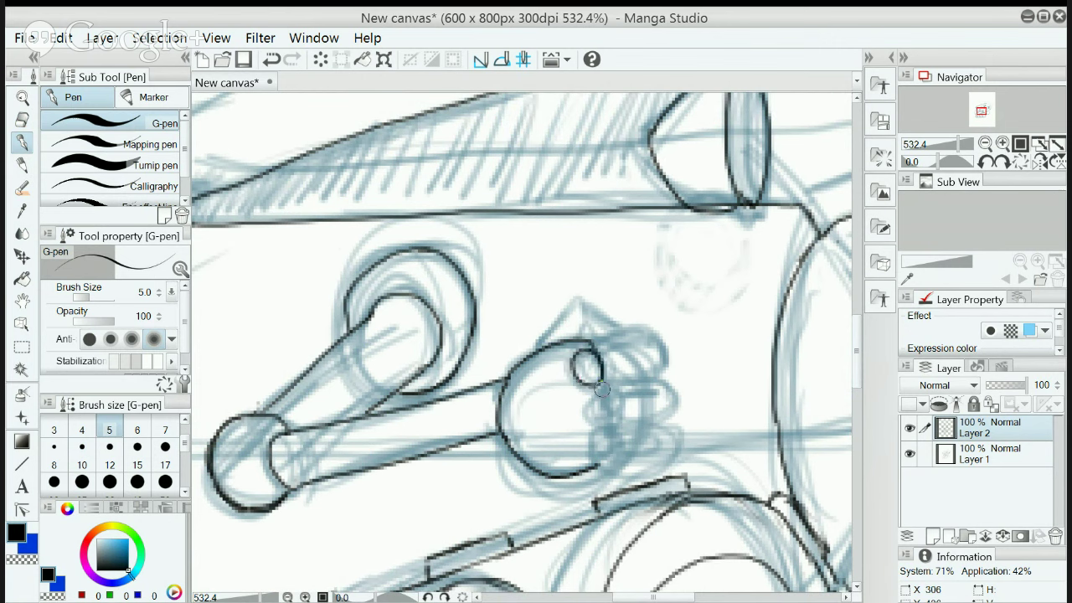
mouse_move(601, 388)
mouse_down()
mouse_move(579, 404)
mouse_move(603, 420)
mouse_move(610, 389)
mouse_move(614, 413)
mouse_move(593, 444)
mouse_move(603, 461)
mouse_move(614, 431)
mouse_move(601, 465)
mouse_up()
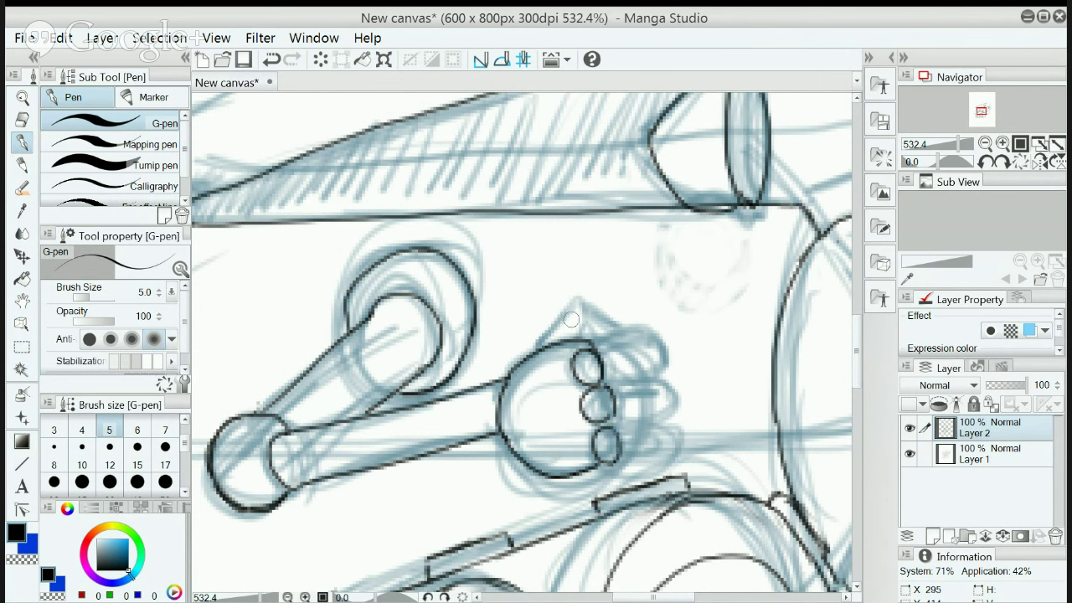
Ink the near hand's bent thumb with its small joint and the three fingers extending from the knuckles, including their rounded tips
mouse_move(571, 315)
mouse_down()
mouse_move(582, 309)
mouse_move(580, 331)
mouse_move(537, 345)
mouse_up()
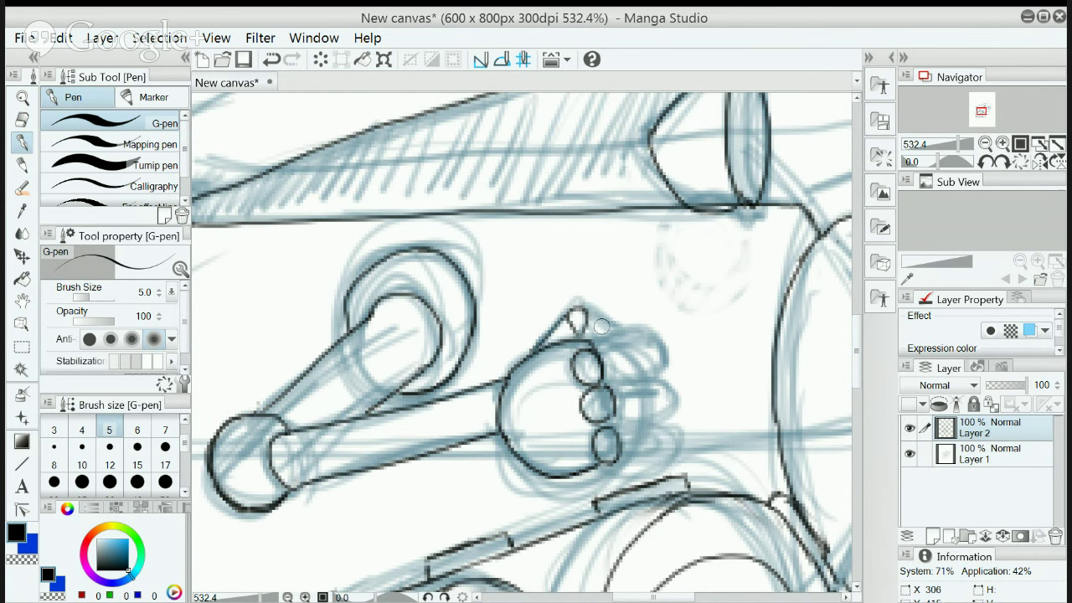
drag(585, 309, 614, 325)
mouse_move(594, 342)
mouse_down()
mouse_move(646, 331)
mouse_move(597, 344)
mouse_move(643, 330)
mouse_move(651, 339)
mouse_move(652, 365)
mouse_move(628, 370)
mouse_move(663, 354)
mouse_move(645, 333)
mouse_move(655, 360)
mouse_up()
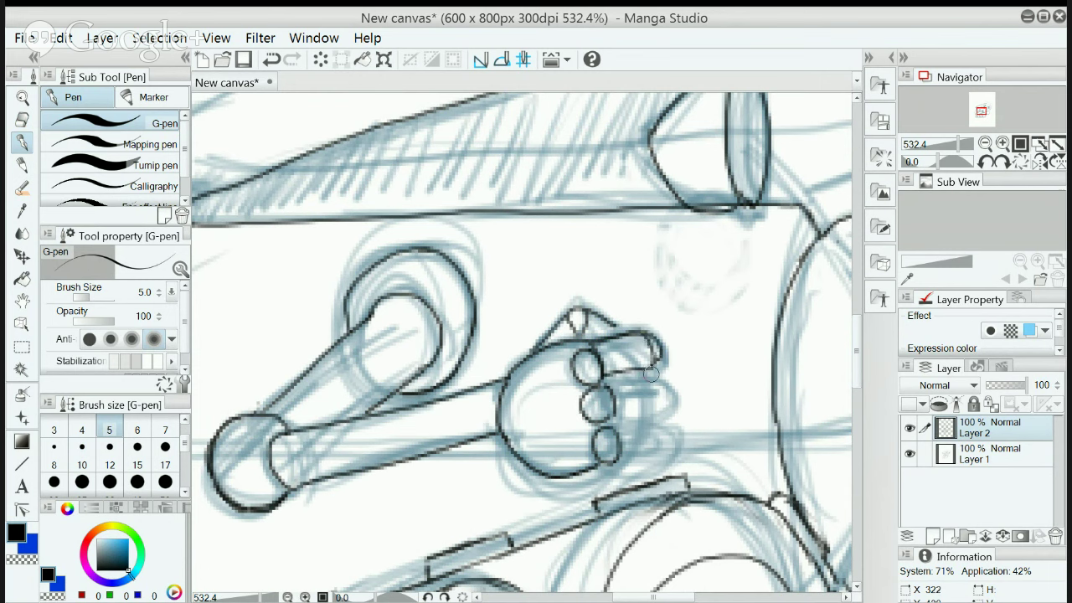
mouse_move(603, 387)
mouse_down()
mouse_move(663, 383)
mouse_move(654, 379)
mouse_move(663, 417)
mouse_move(611, 420)
mouse_move(653, 419)
mouse_up()
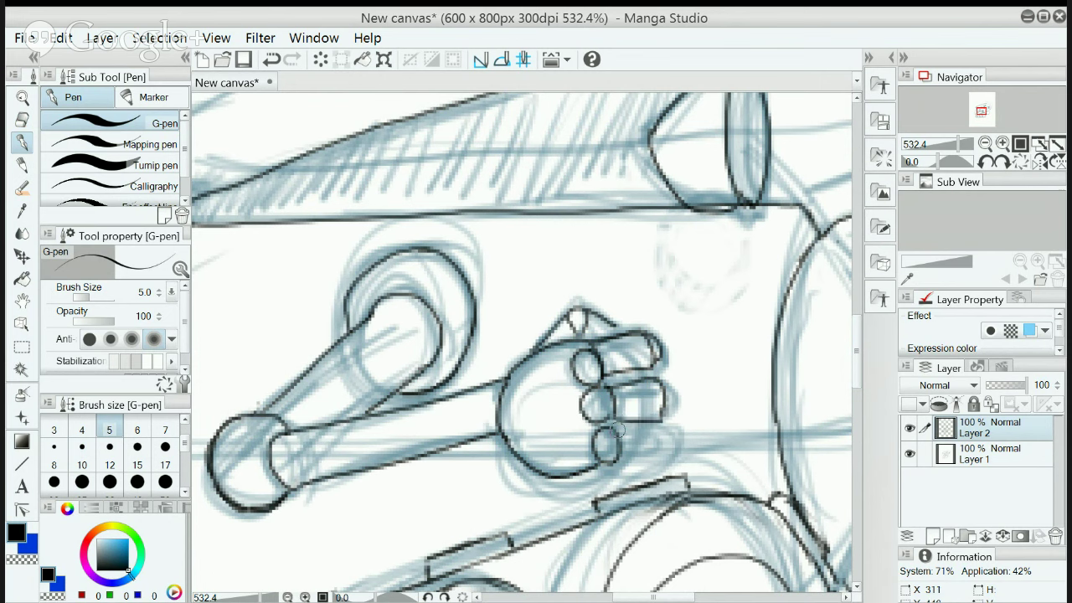
mouse_move(623, 428)
mouse_down()
mouse_move(655, 453)
mouse_move(647, 462)
mouse_up()
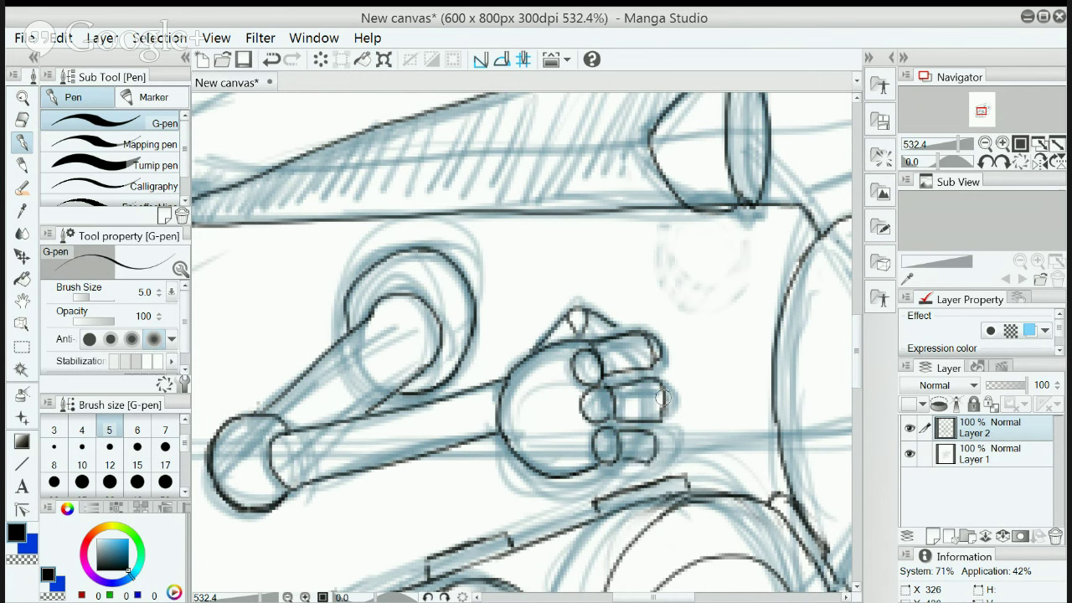
drag(665, 392, 653, 459)
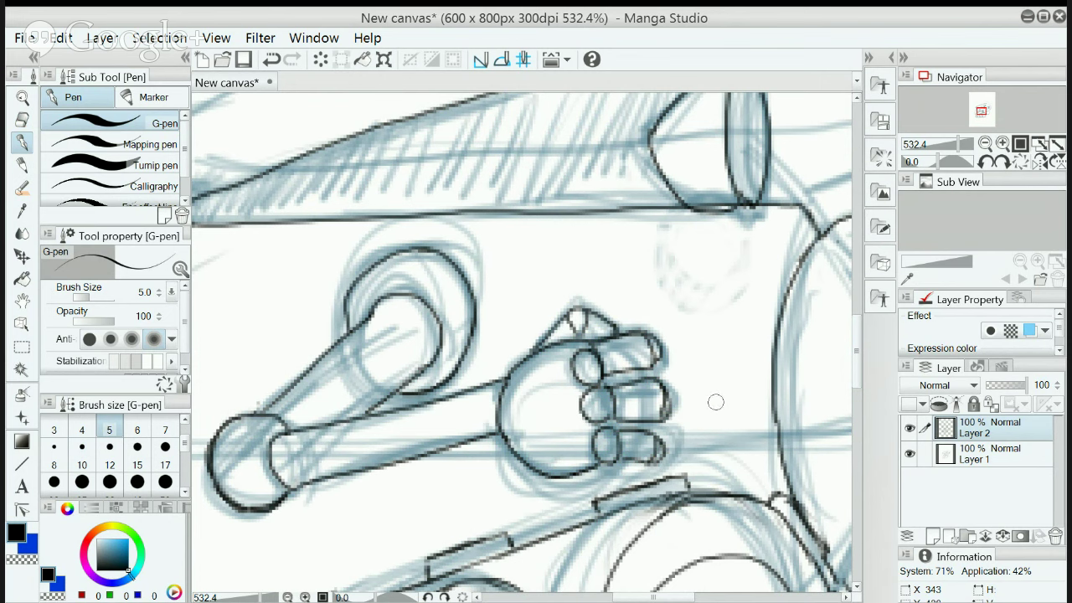
Ink the upper and lower edges of the far arm, from the teapot body and spout base to the hand
scroll(718, 415, down, 3)
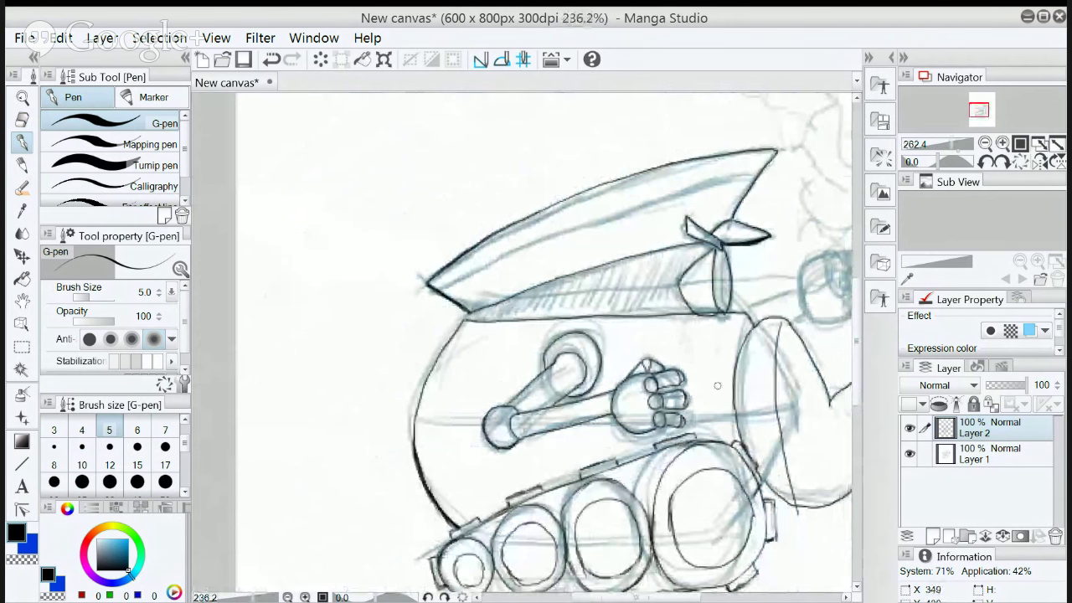
scroll(717, 385, down, 1)
drag(722, 335, 656, 335)
scroll(655, 319, up, 2)
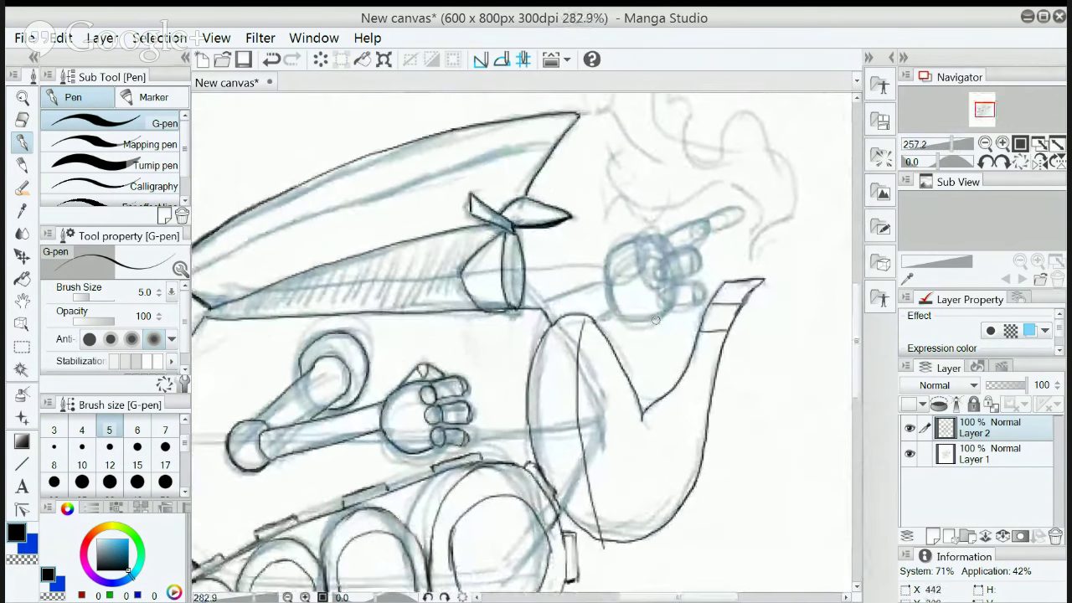
scroll(656, 319, up, 4)
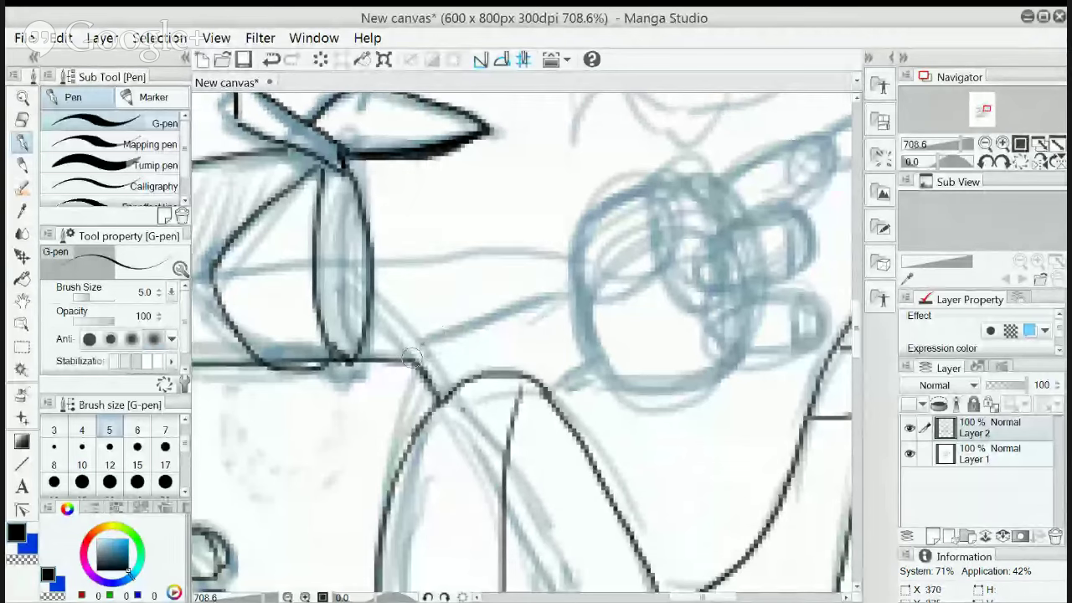
drag(410, 359, 569, 277)
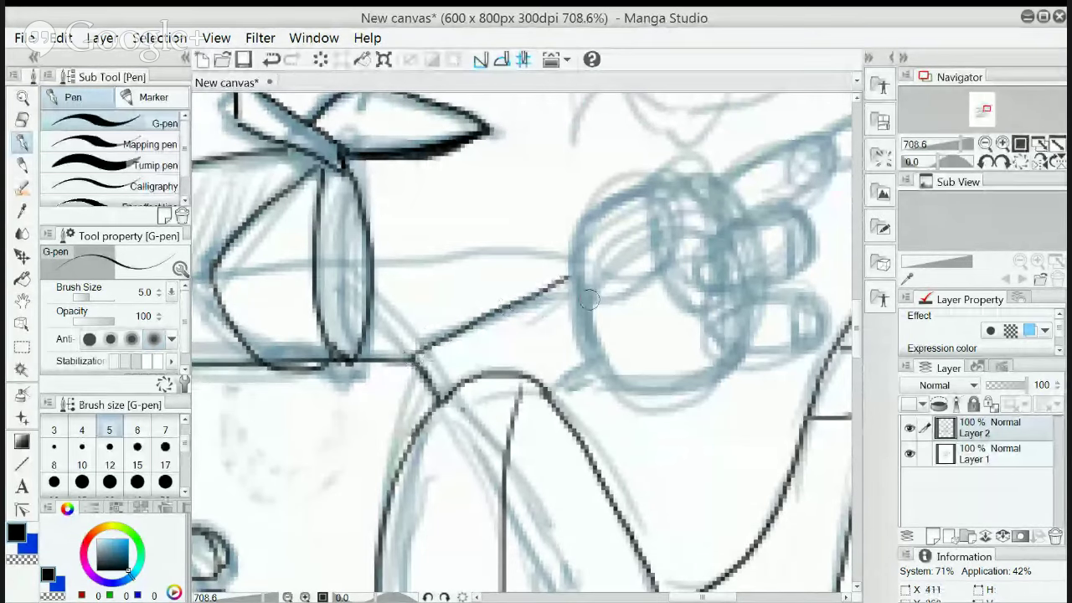
drag(546, 388, 596, 364)
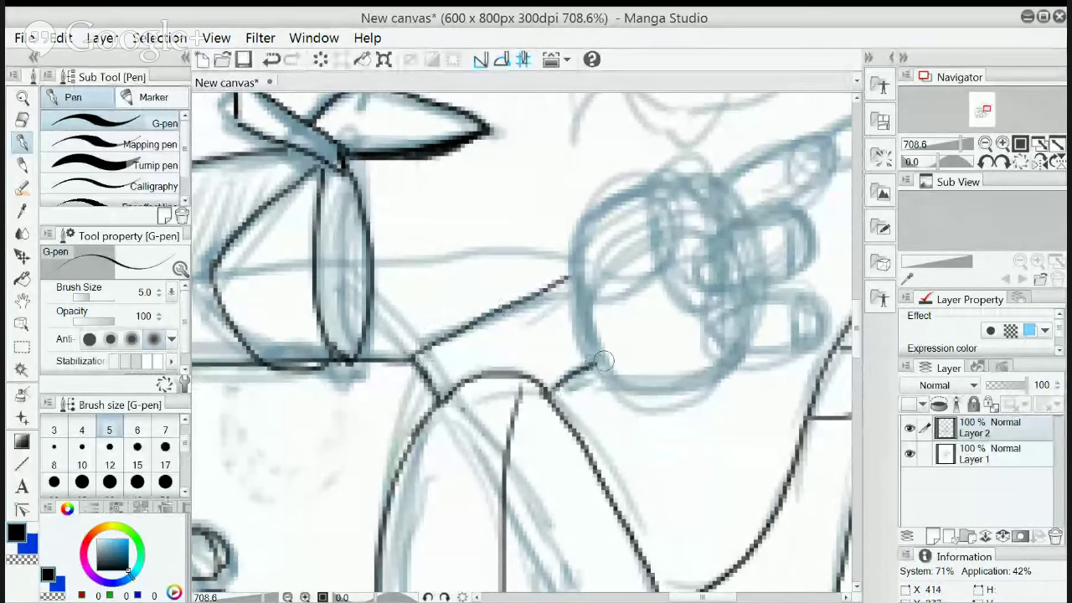
key(ctrl+z)
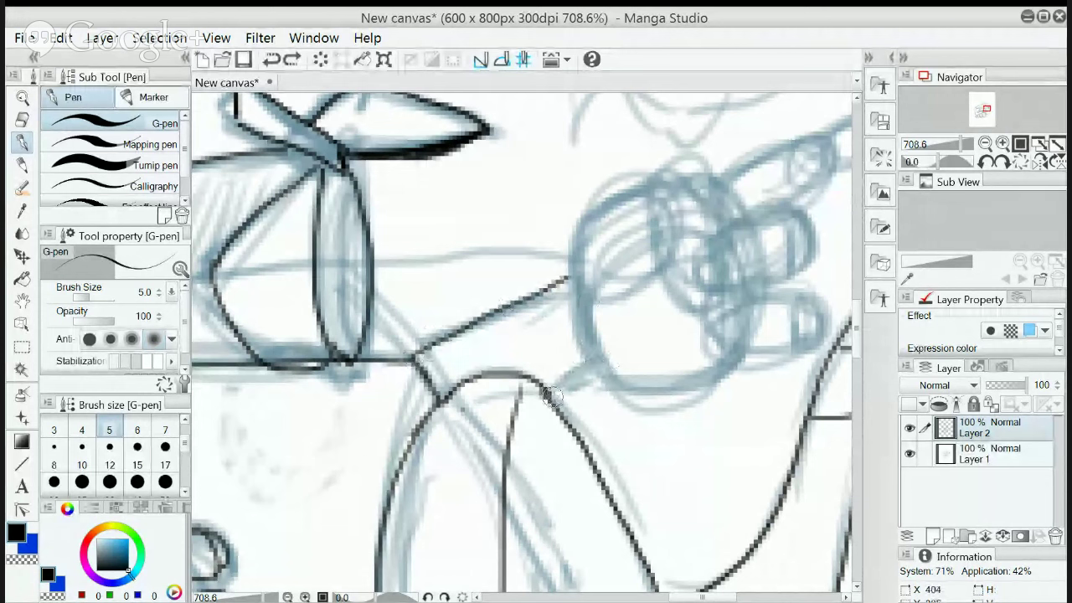
drag(552, 395, 604, 363)
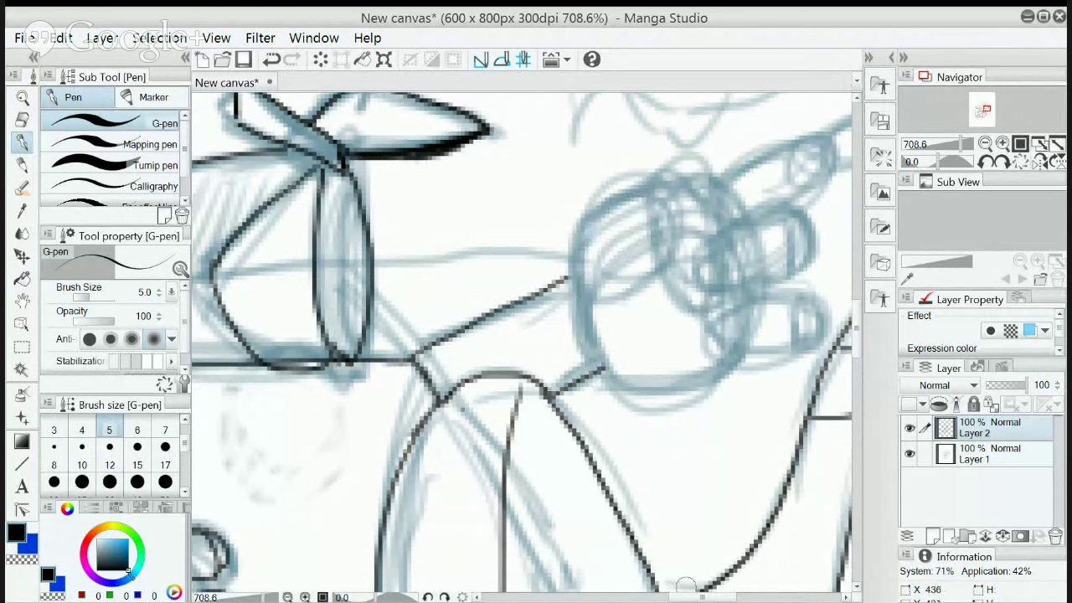
Ink the far hand's palm outline, the rounded thumb base inside it and the small oval thumb joint above
drag(689, 599, 719, 598)
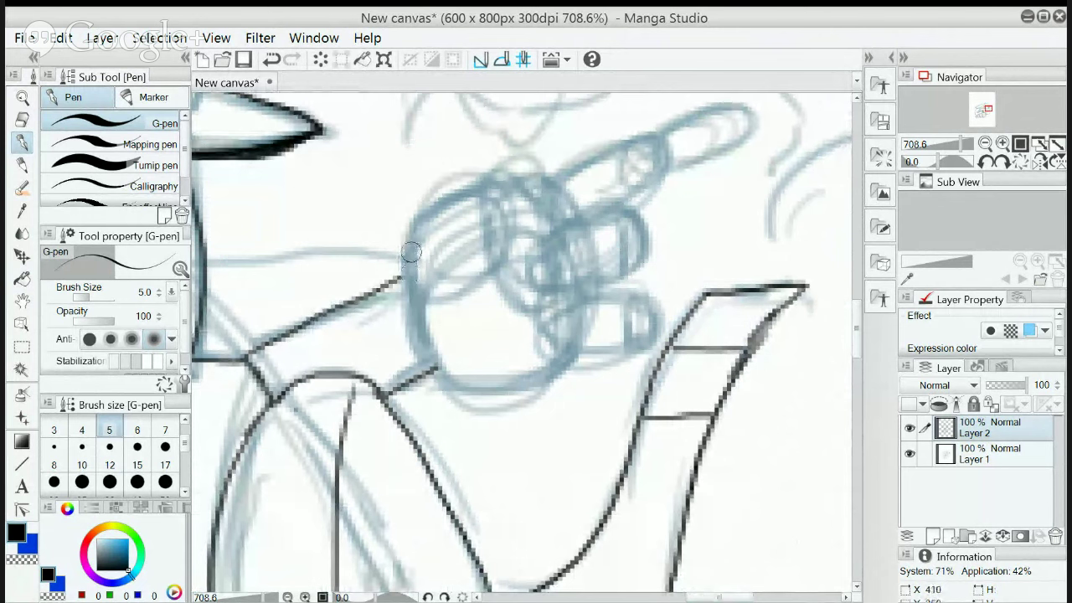
mouse_move(413, 233)
mouse_down()
mouse_move(412, 296)
mouse_move(457, 386)
mouse_move(496, 388)
mouse_move(566, 357)
mouse_up()
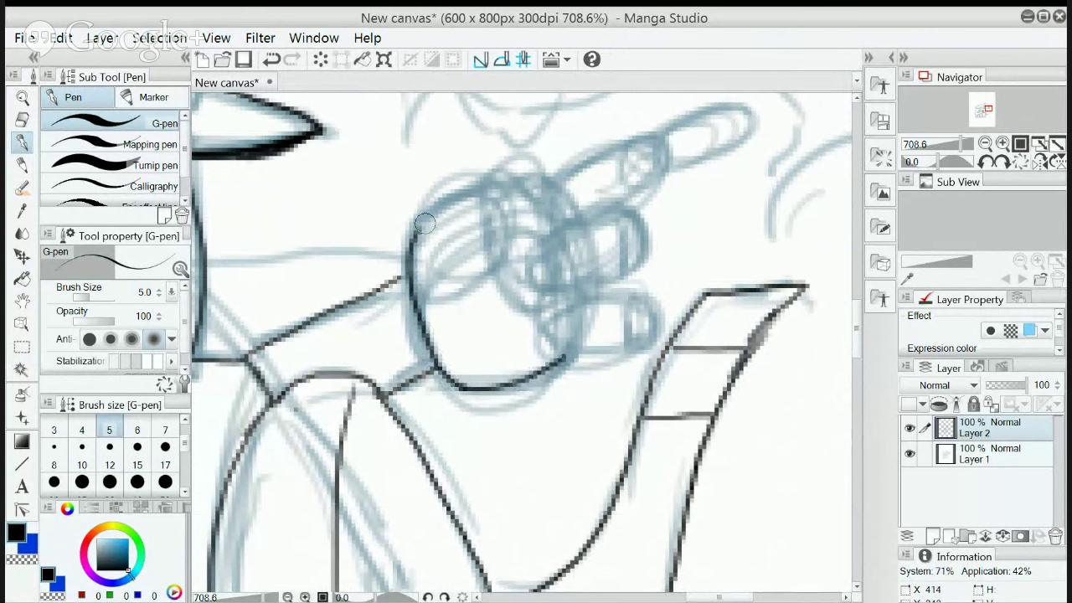
mouse_move(418, 283)
mouse_down()
mouse_move(471, 277)
mouse_move(485, 254)
mouse_up()
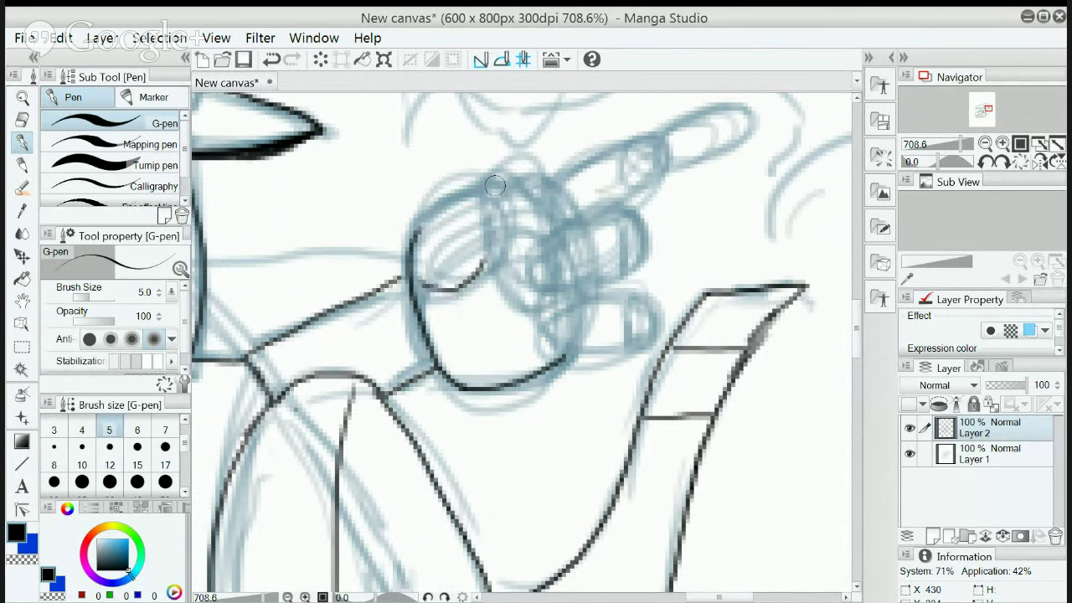
mouse_move(476, 189)
mouse_down()
mouse_move(501, 173)
mouse_move(516, 183)
mouse_move(496, 201)
mouse_move(480, 192)
mouse_up()
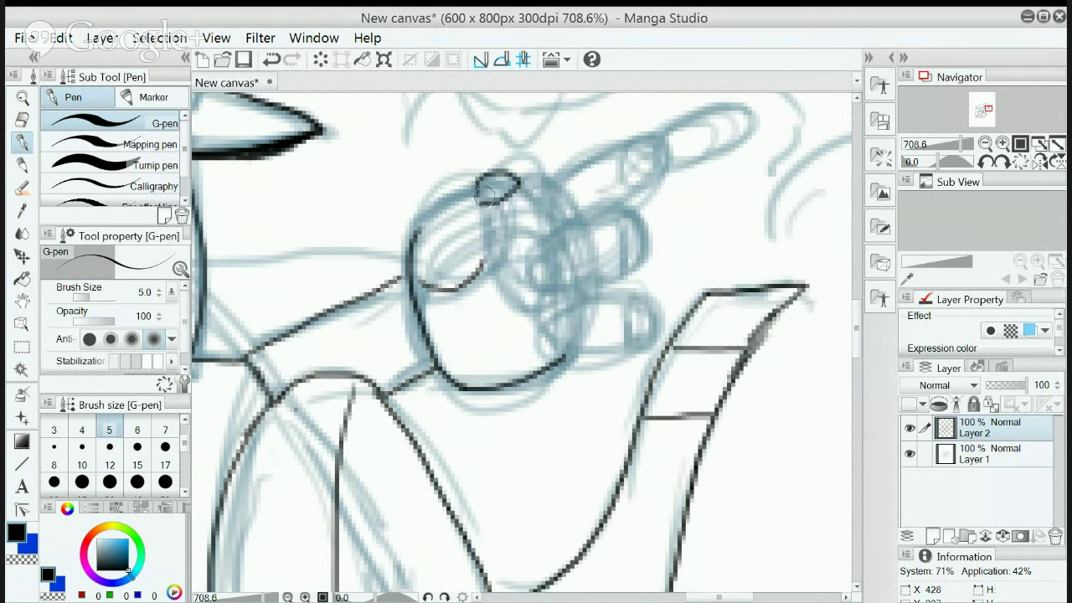
drag(414, 236, 474, 182)
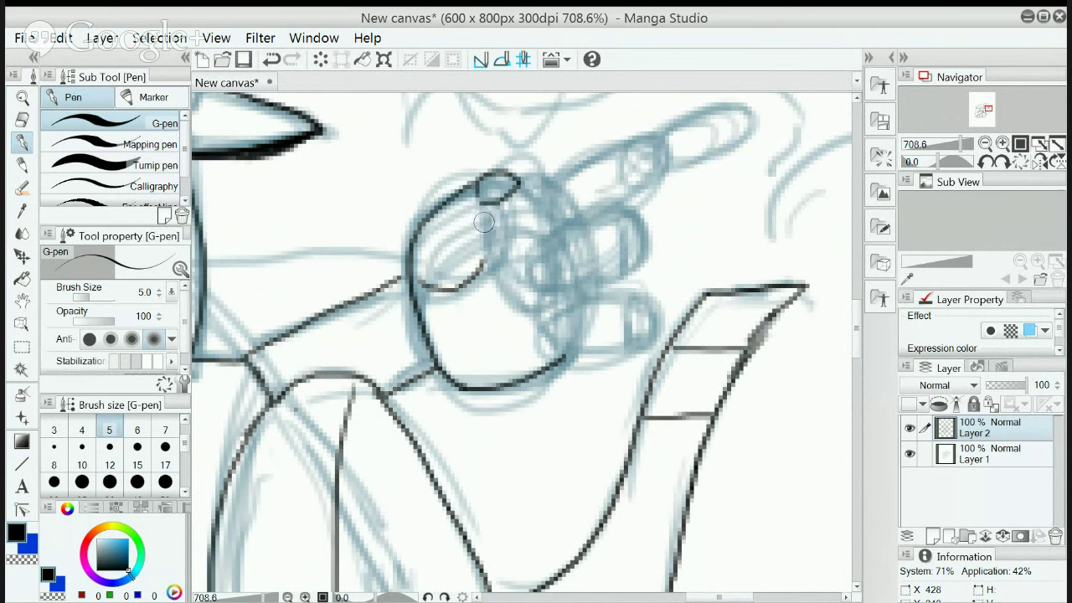
mouse_move(484, 200)
mouse_down()
mouse_move(485, 261)
mouse_move(491, 229)
mouse_up()
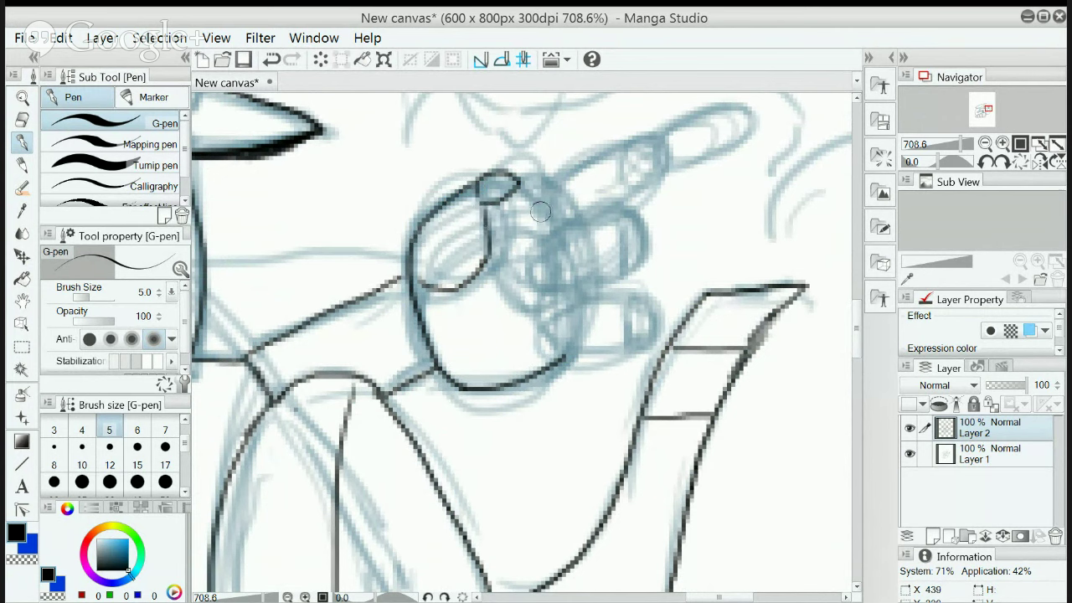
Ink the far hand's thumb end segment with its tip and add a small curved line inside the thumb base
drag(515, 175, 552, 242)
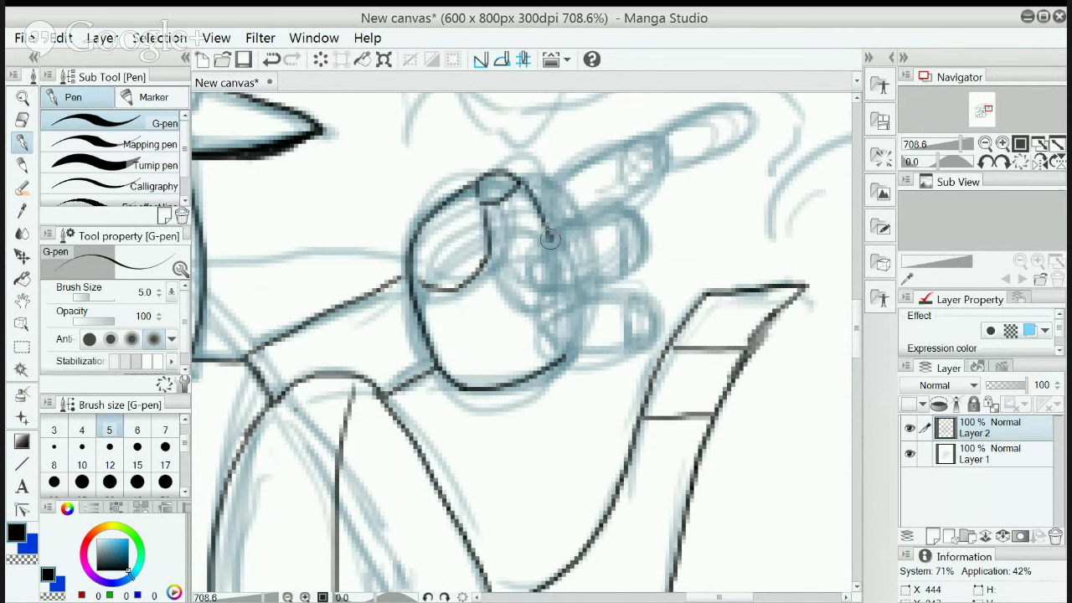
mouse_move(495, 220)
mouse_down()
mouse_move(520, 262)
mouse_move(550, 241)
mouse_move(554, 266)
mouse_move(515, 261)
mouse_move(566, 259)
mouse_move(562, 273)
mouse_up()
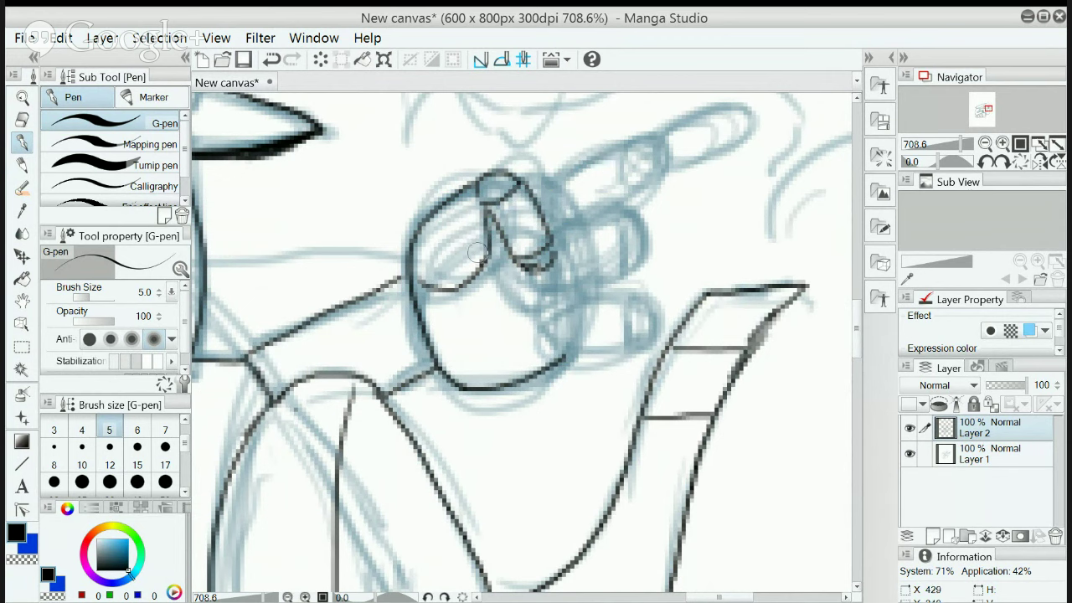
mouse_move(467, 256)
mouse_down()
mouse_move(442, 267)
mouse_move(430, 255)
mouse_up()
Ink the far hand's pointing index finger as two segments with a round joint between them, and join its base to the thumb
drag(546, 177, 561, 219)
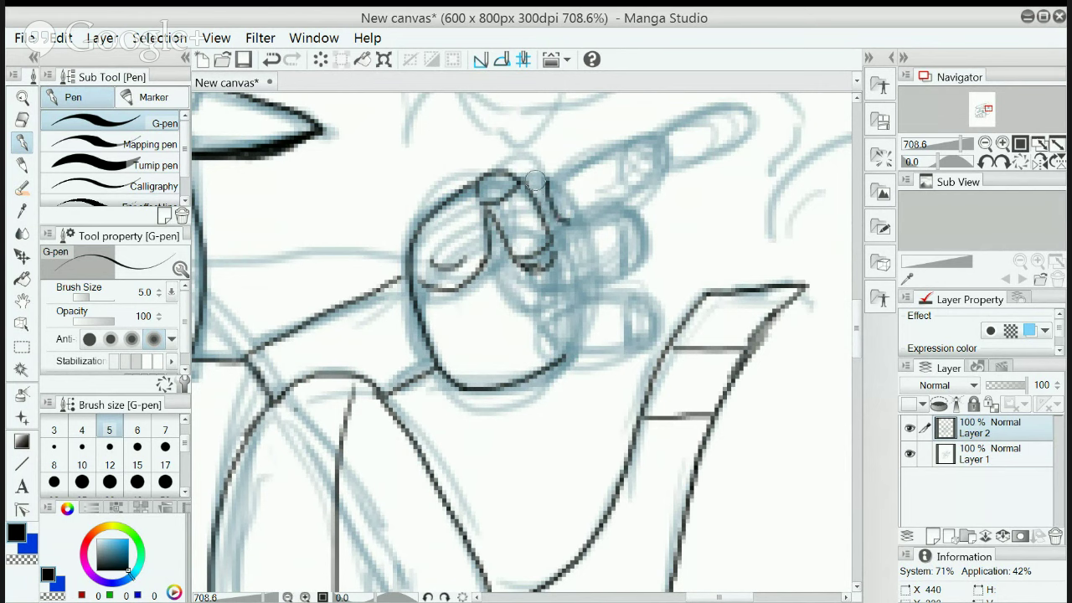
mouse_move(547, 175)
mouse_down()
mouse_move(616, 138)
mouse_move(640, 183)
mouse_move(602, 217)
mouse_move(568, 221)
mouse_move(616, 194)
mouse_up()
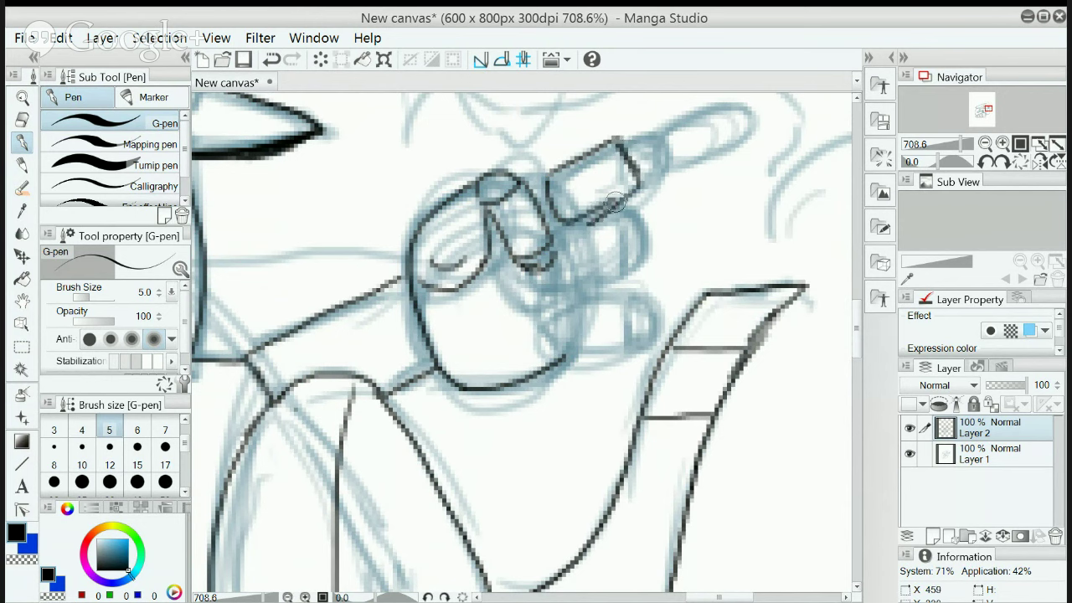
key(ctrl+z)
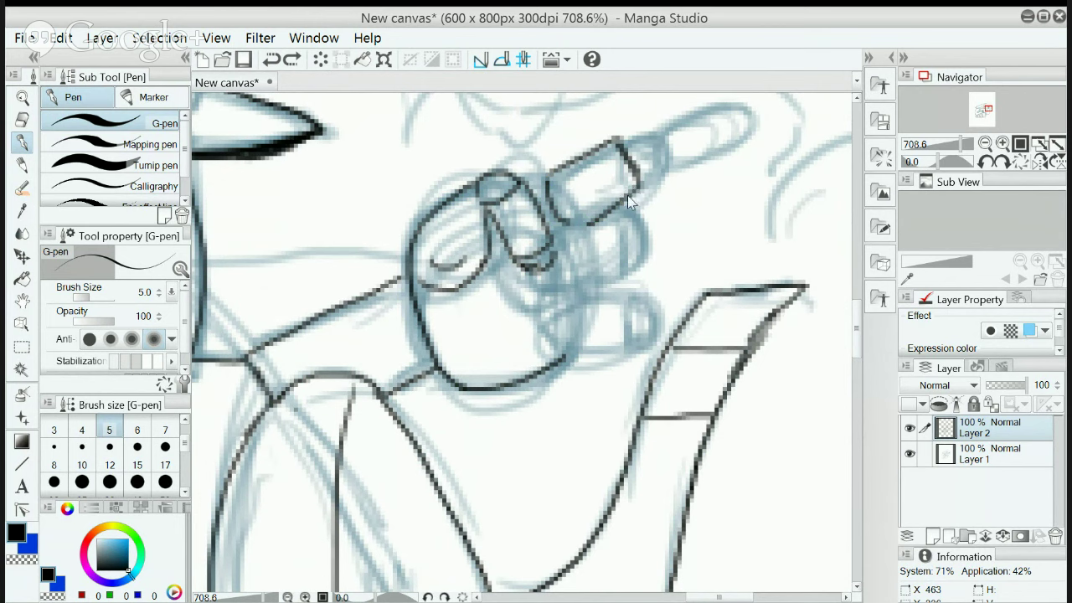
key(ctrl+z)
drag(568, 217, 638, 179)
drag(615, 144, 638, 131)
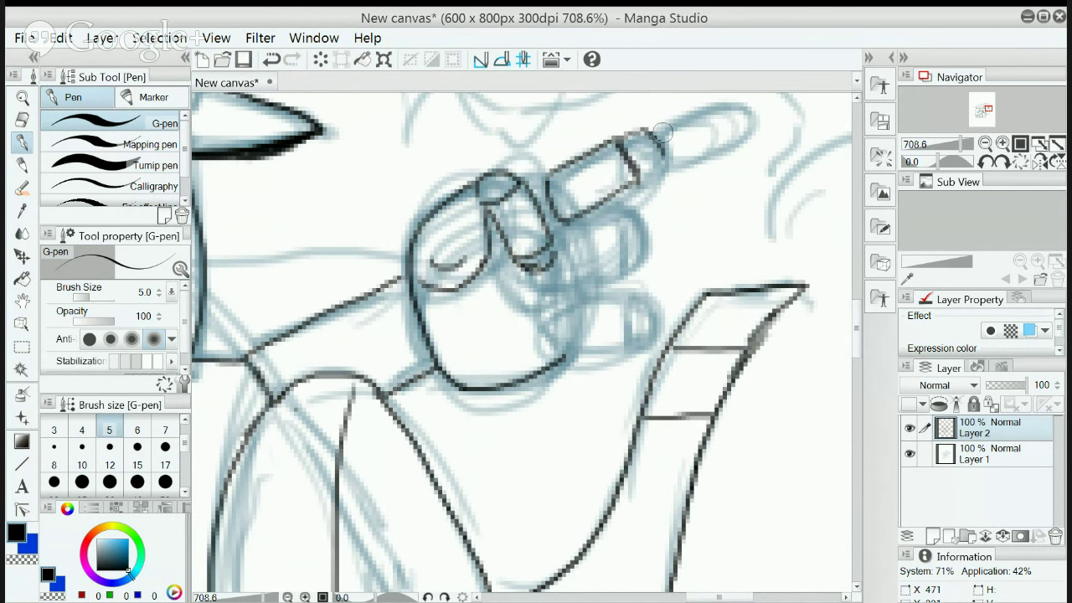
mouse_move(643, 133)
mouse_down()
mouse_move(677, 113)
mouse_move(702, 115)
mouse_move(703, 155)
mouse_move(634, 178)
mouse_move(646, 131)
mouse_move(624, 132)
mouse_move(630, 149)
mouse_up()
mouse_move(555, 174)
mouse_down()
mouse_move(523, 180)
mouse_move(540, 172)
mouse_move(536, 206)
mouse_up()
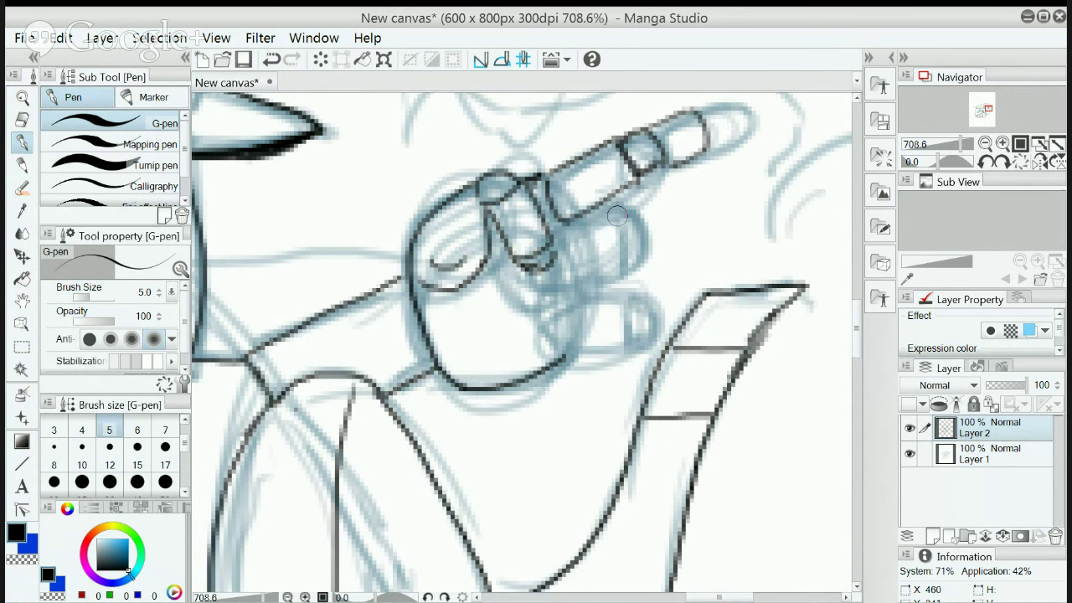
Ink the far hand's two lower fingers as short segments with rounded tips and curved joints at their bases
mouse_move(615, 210)
mouse_down()
mouse_move(623, 268)
mouse_move(614, 211)
mouse_move(558, 232)
mouse_move(563, 249)
mouse_move(579, 278)
mouse_move(618, 269)
mouse_move(627, 252)
mouse_up()
mouse_move(617, 212)
mouse_down()
mouse_move(640, 238)
mouse_move(625, 270)
mouse_up()
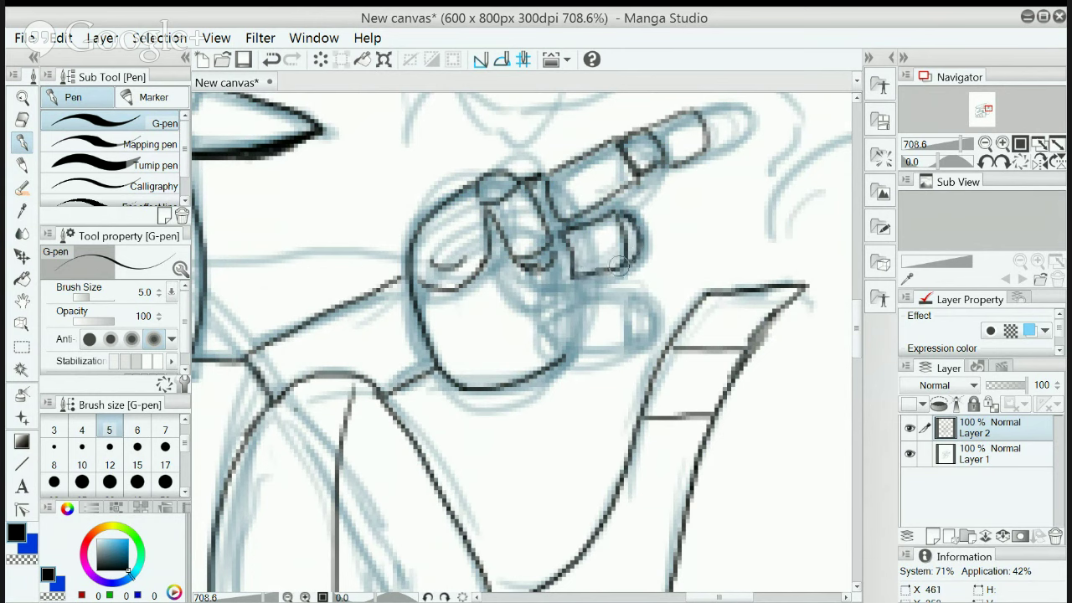
mouse_move(625, 309)
mouse_down()
mouse_move(625, 342)
mouse_move(622, 304)
mouse_move(582, 301)
mouse_move(623, 303)
mouse_move(572, 304)
mouse_move(574, 345)
mouse_move(619, 345)
mouse_move(638, 332)
mouse_move(625, 304)
mouse_move(638, 343)
mouse_up()
mouse_move(634, 306)
mouse_down()
mouse_move(649, 330)
mouse_move(626, 345)
mouse_up()
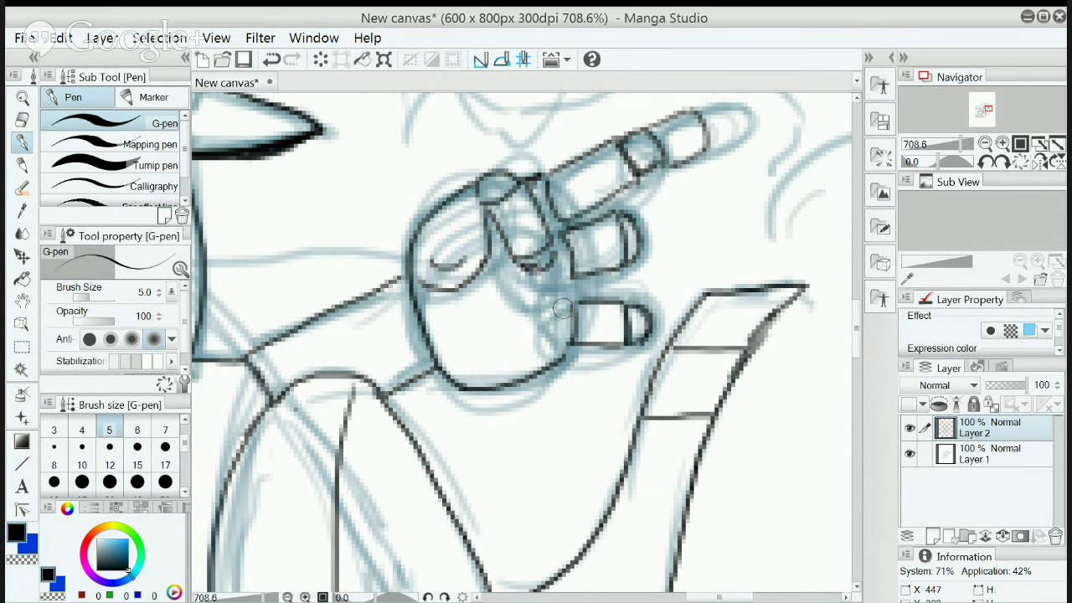
mouse_move(567, 311)
mouse_down()
mouse_move(551, 330)
mouse_move(571, 343)
mouse_move(557, 316)
mouse_move(563, 276)
mouse_move(552, 269)
mouse_move(559, 234)
mouse_move(549, 200)
mouse_up()
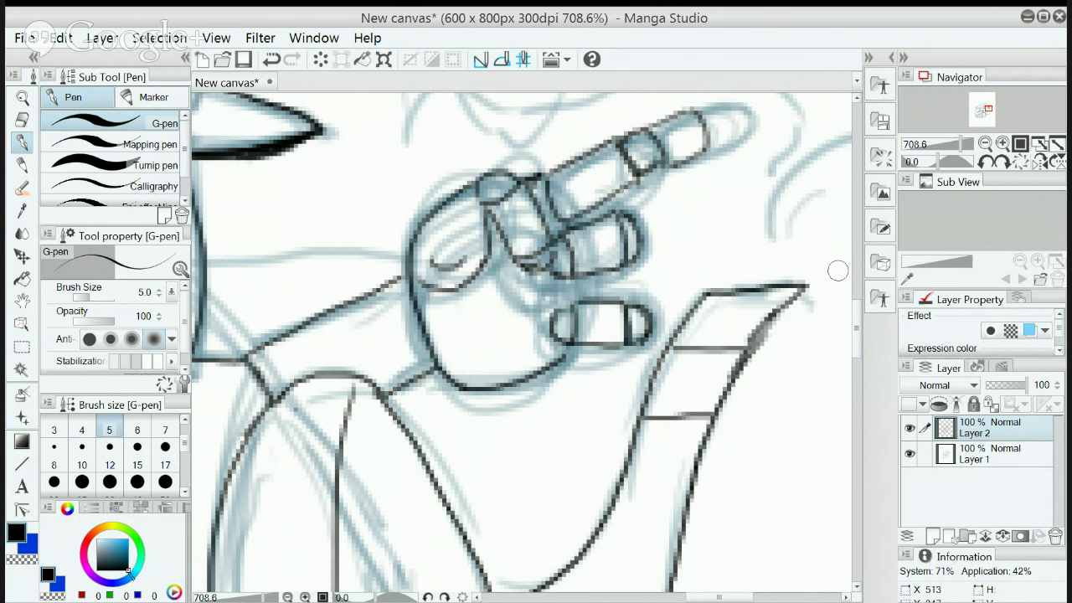
scroll(856, 331, up, 3)
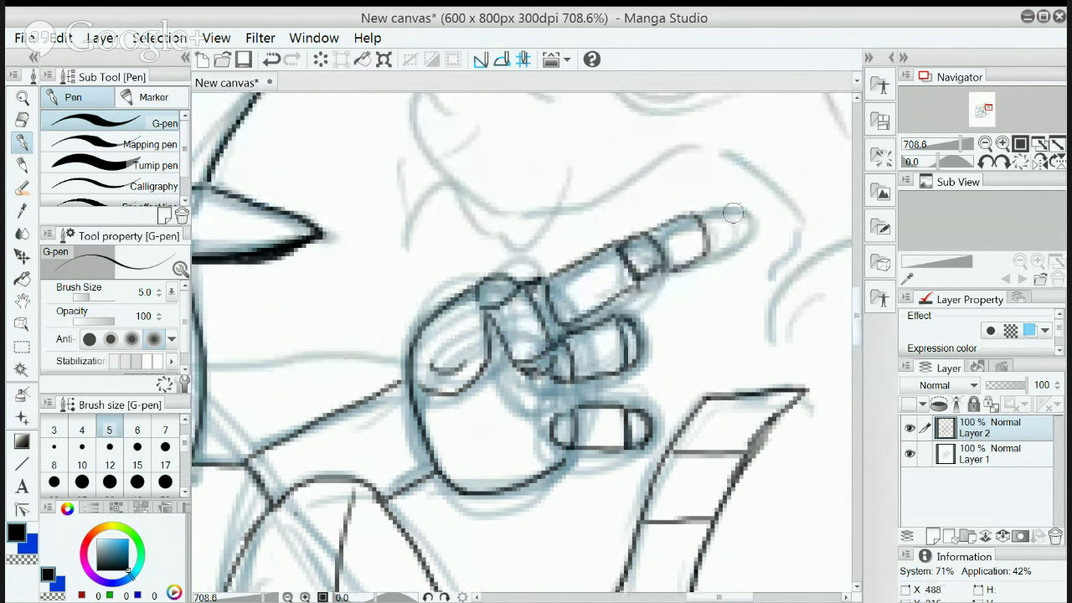
mouse_move(713, 211)
mouse_down()
mouse_move(734, 242)
mouse_move(721, 212)
mouse_move(737, 207)
mouse_move(716, 212)
mouse_move(737, 203)
mouse_move(716, 210)
mouse_move(753, 206)
mouse_move(753, 233)
mouse_move(716, 243)
mouse_move(728, 239)
mouse_move(715, 243)
mouse_move(728, 235)
mouse_move(700, 215)
mouse_up()
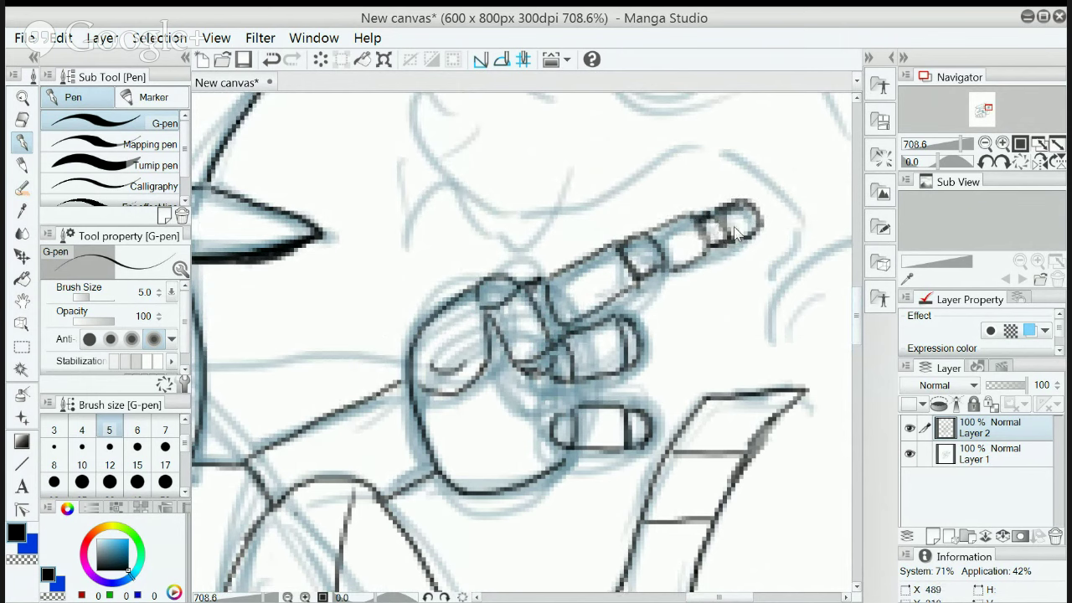
key(ctrl+z)
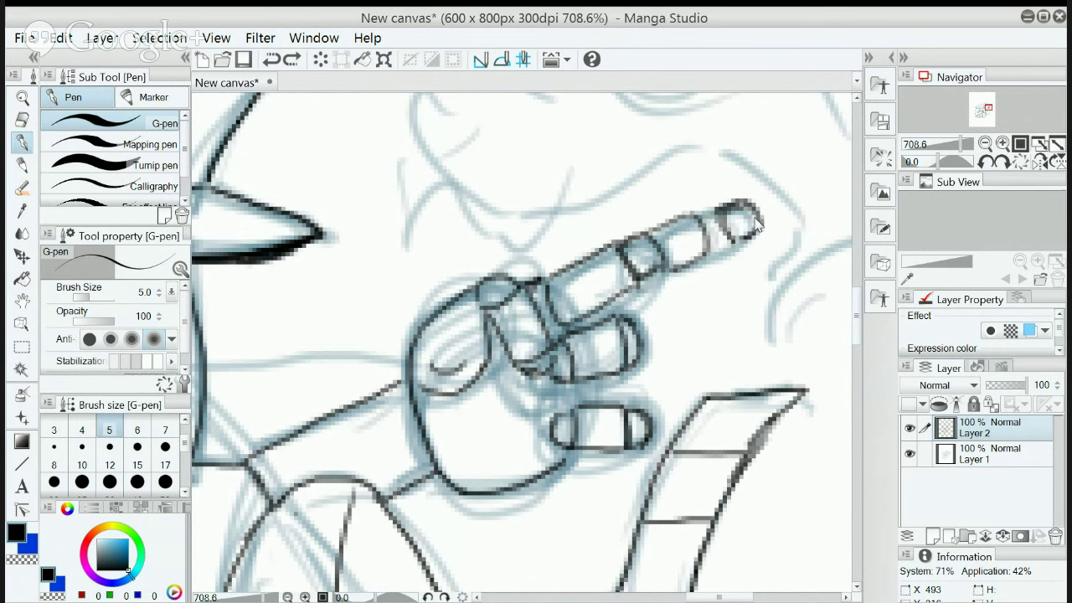
key(ctrl+z)
key(ctrl+z)
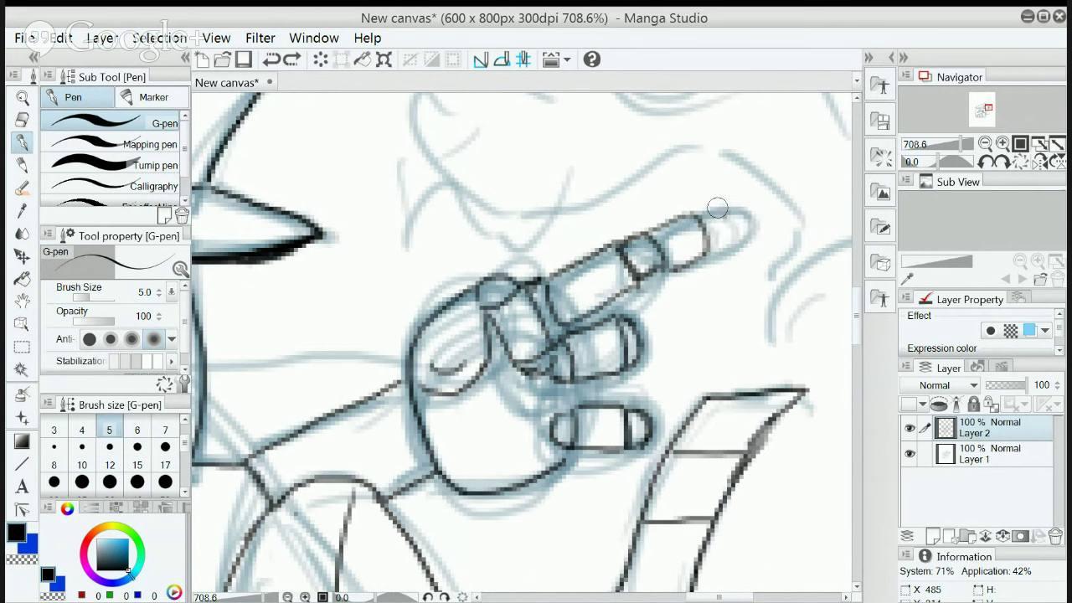
mouse_move(729, 228)
mouse_down()
mouse_move(728, 202)
mouse_move(761, 207)
mouse_move(764, 227)
mouse_move(710, 247)
mouse_move(723, 240)
mouse_move(714, 212)
mouse_move(703, 217)
mouse_move(712, 247)
mouse_move(676, 268)
mouse_move(645, 232)
mouse_move(712, 215)
mouse_move(750, 197)
mouse_up()
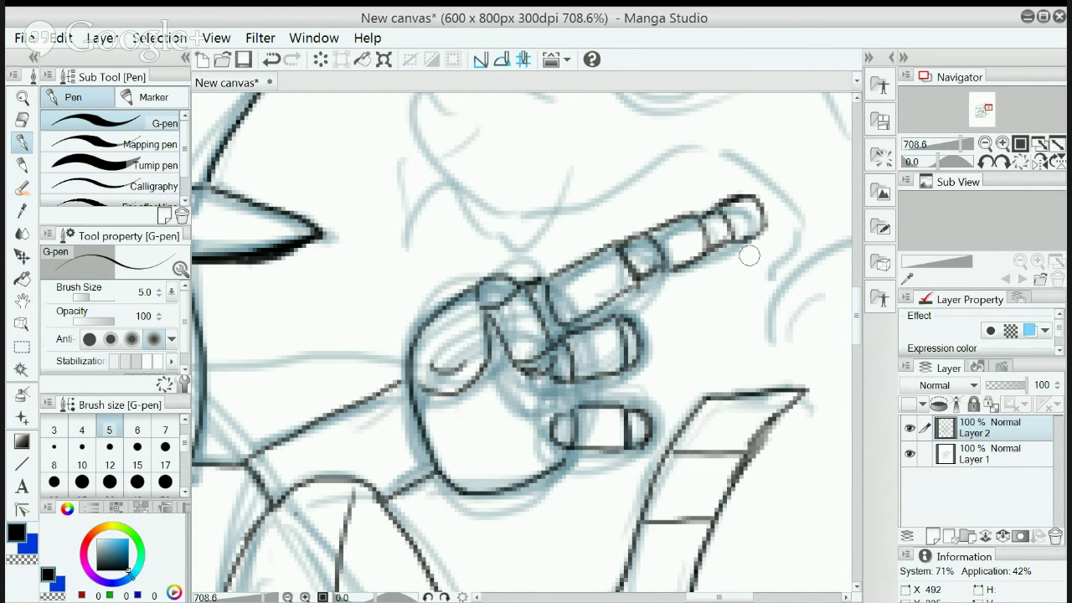
key(ctrl+z)
key(ctrl+z)
key(ctrl+z)
key(ctrl+z)
key(ctrl+z)
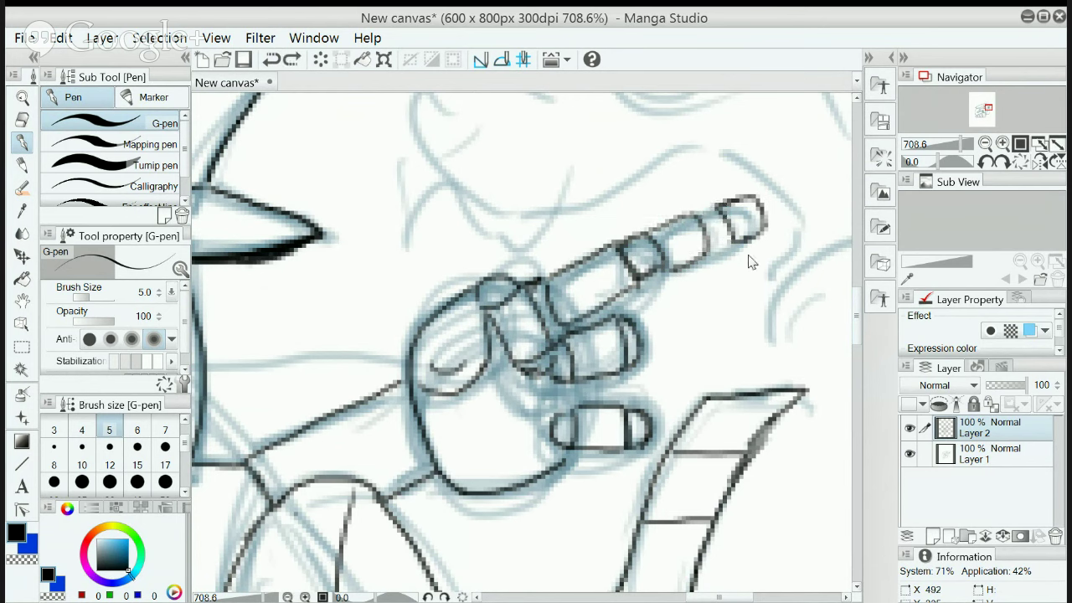
key(ctrl+z)
key(ctrl+z)
key(ctrl+z)
key(ctrl+z)
key(ctrl+z)
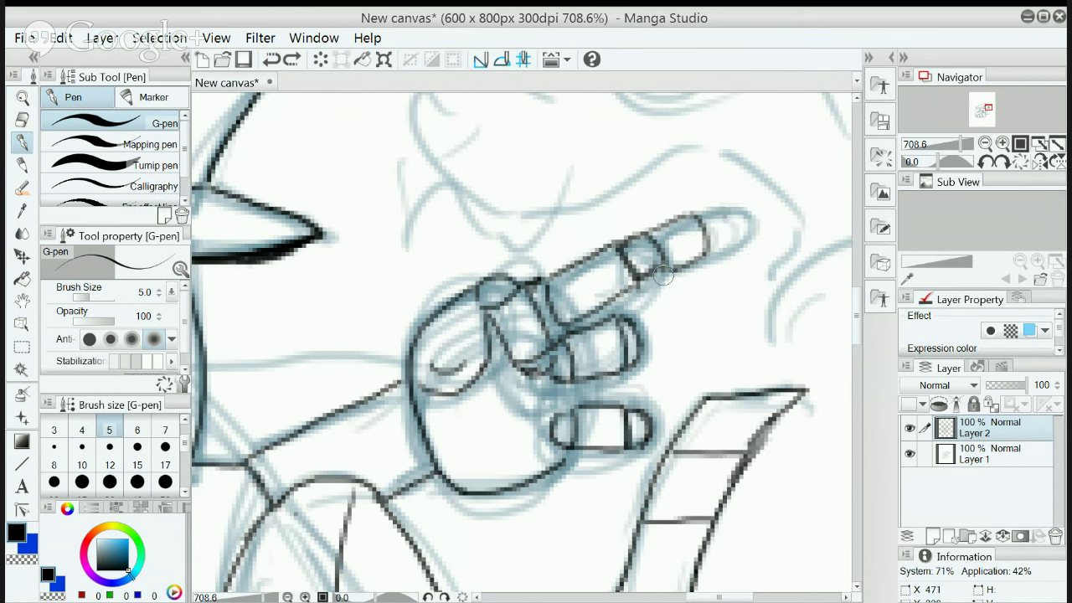
Thicken the lower edges of the far hand's fingers, palm and forearm, and ink the short palm edge between the two lower fingers
drag(660, 269, 638, 283)
mouse_move(675, 221)
mouse_down()
mouse_move(701, 260)
mouse_move(567, 328)
mouse_up()
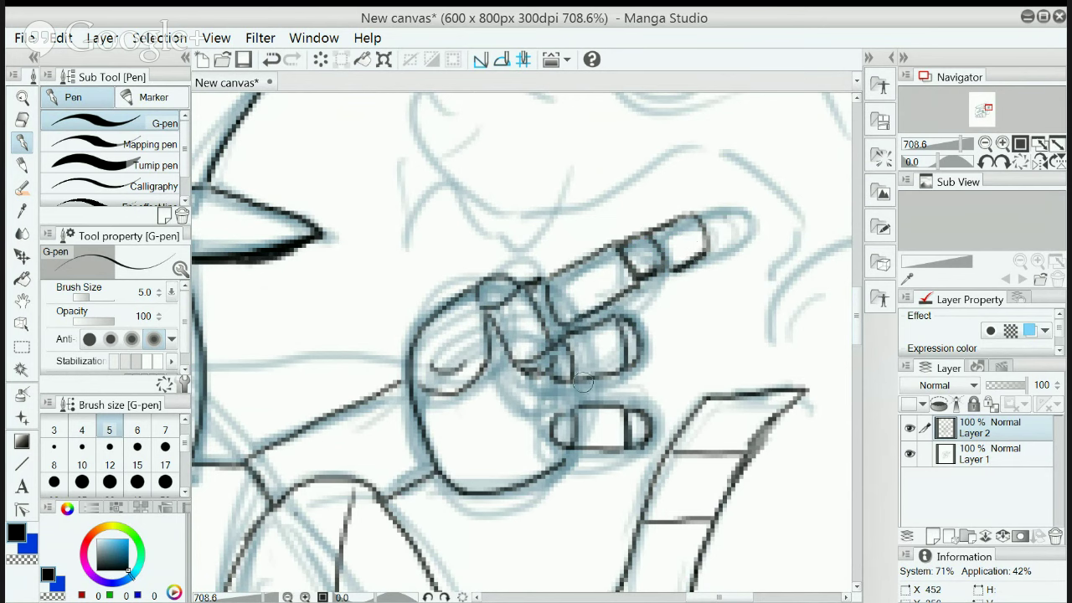
drag(569, 379, 630, 365)
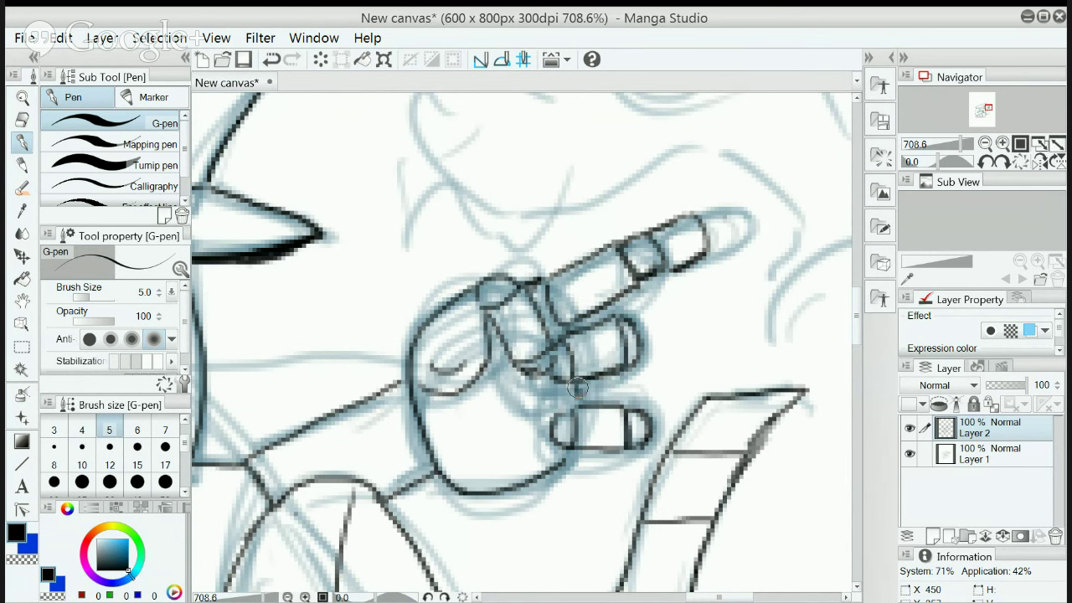
drag(575, 383, 593, 397)
drag(570, 448, 640, 445)
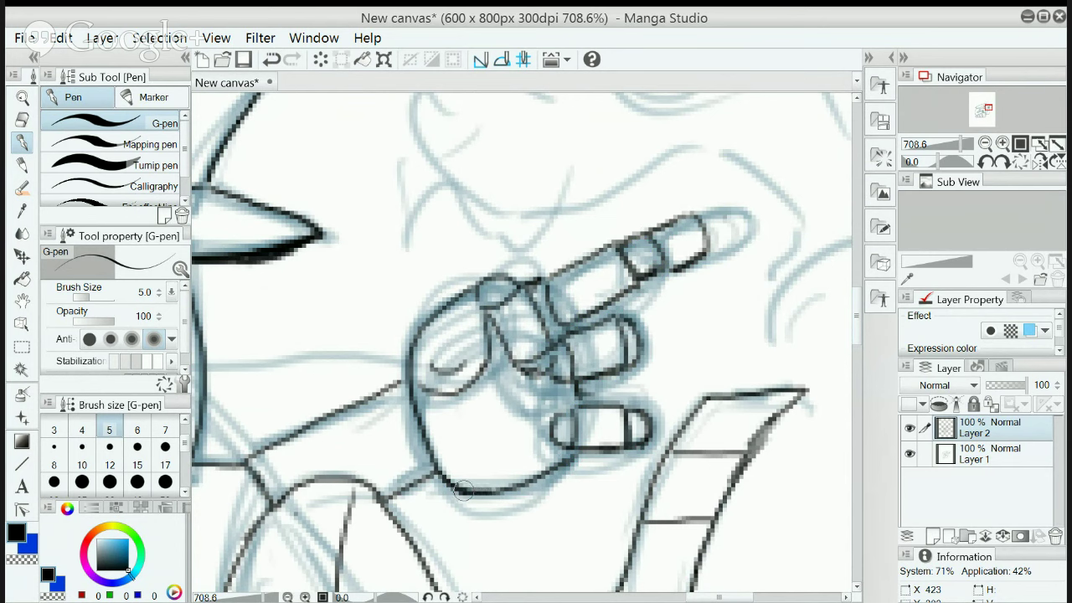
mouse_move(463, 490)
mouse_down()
mouse_move(503, 490)
mouse_move(568, 460)
mouse_up()
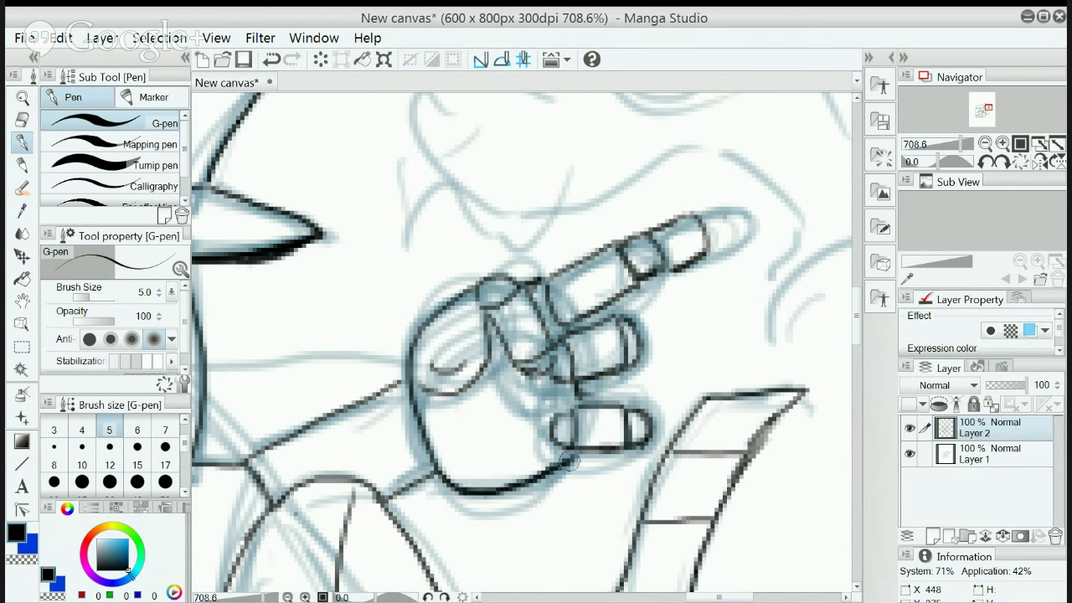
mouse_move(390, 500)
mouse_down()
mouse_move(430, 476)
mouse_move(453, 489)
mouse_up()
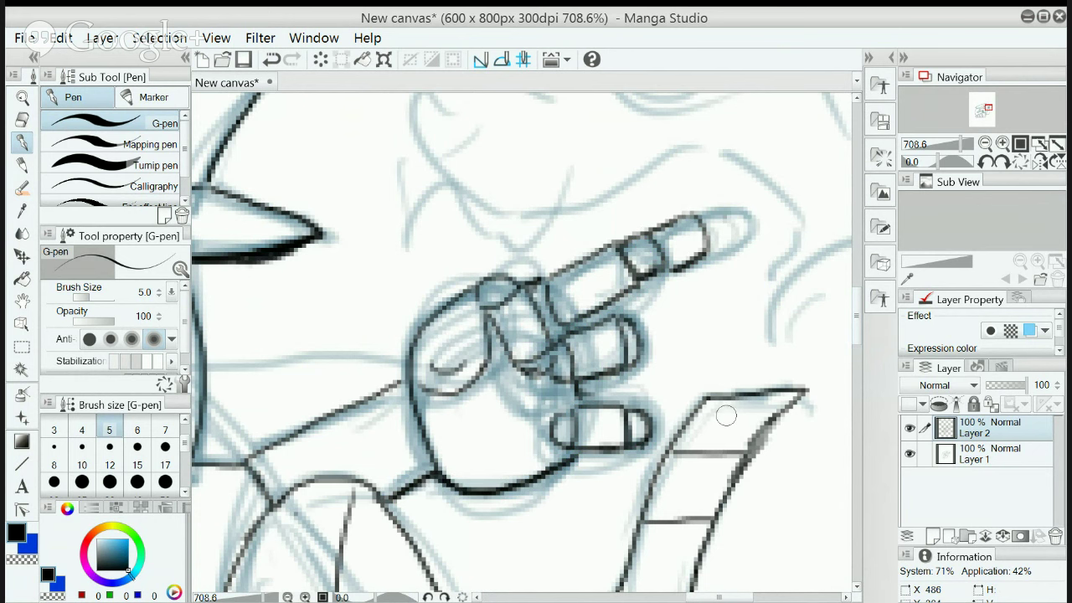
View the whole drawing and compare the inked lines with the sketch by toggling the visibility of Layer 2 and Layer 1
scroll(725, 415, down, 5)
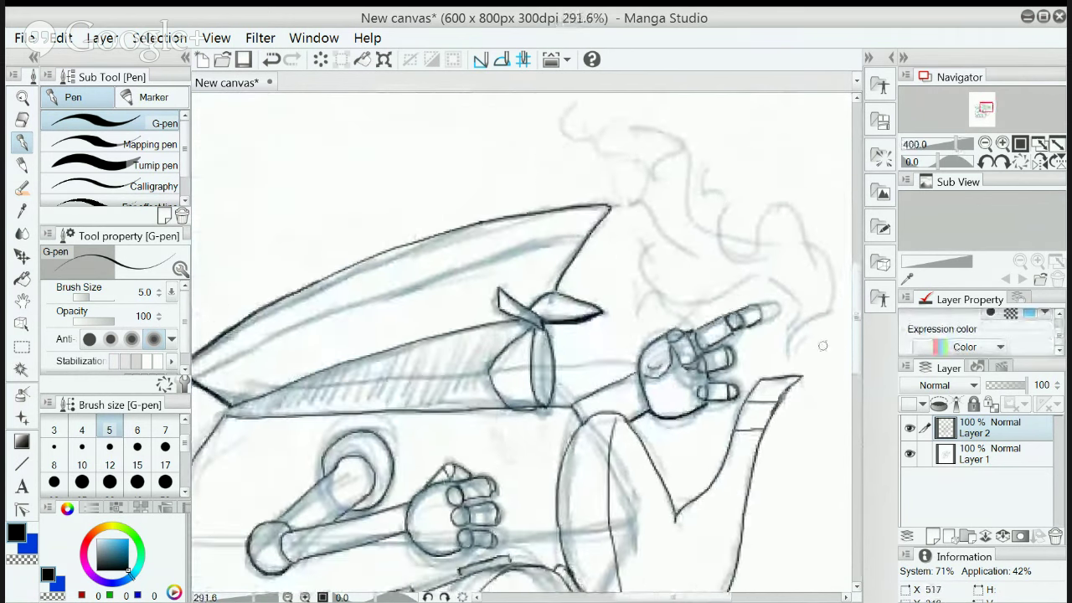
scroll(822, 345, down, 1)
drag(859, 336, 866, 385)
click(909, 428)
click(910, 428)
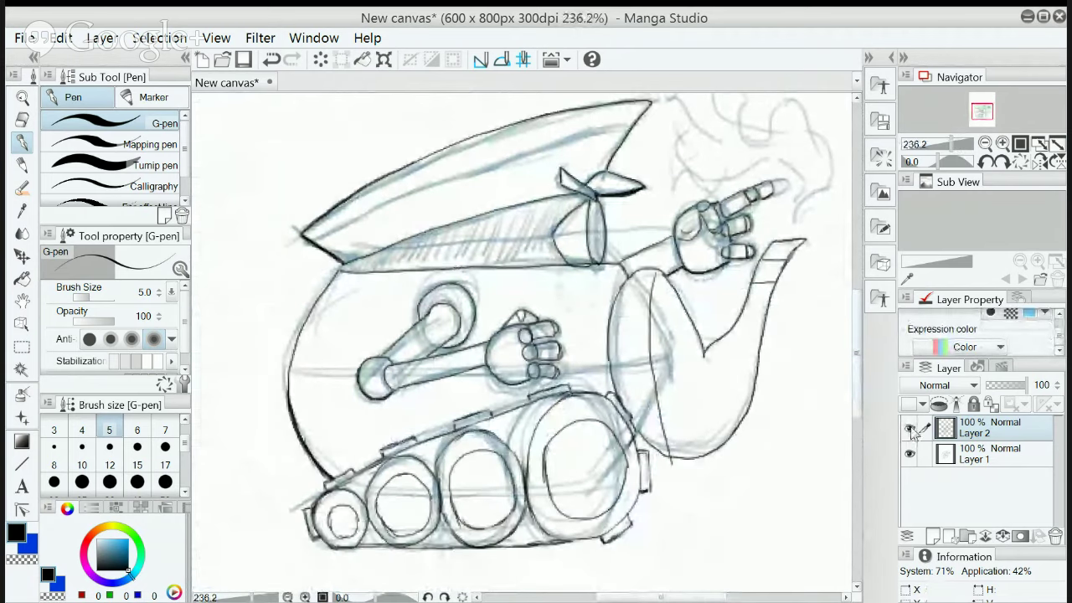
click(910, 453)
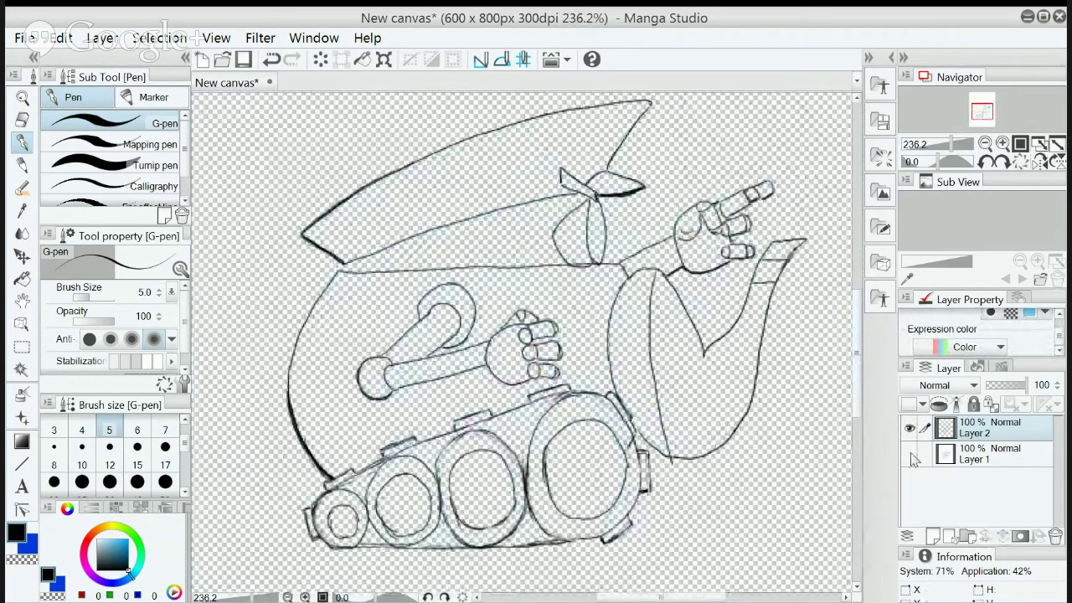
click(910, 453)
Add a new layer directly above Layer 1 and fill it completely with white
click(971, 457)
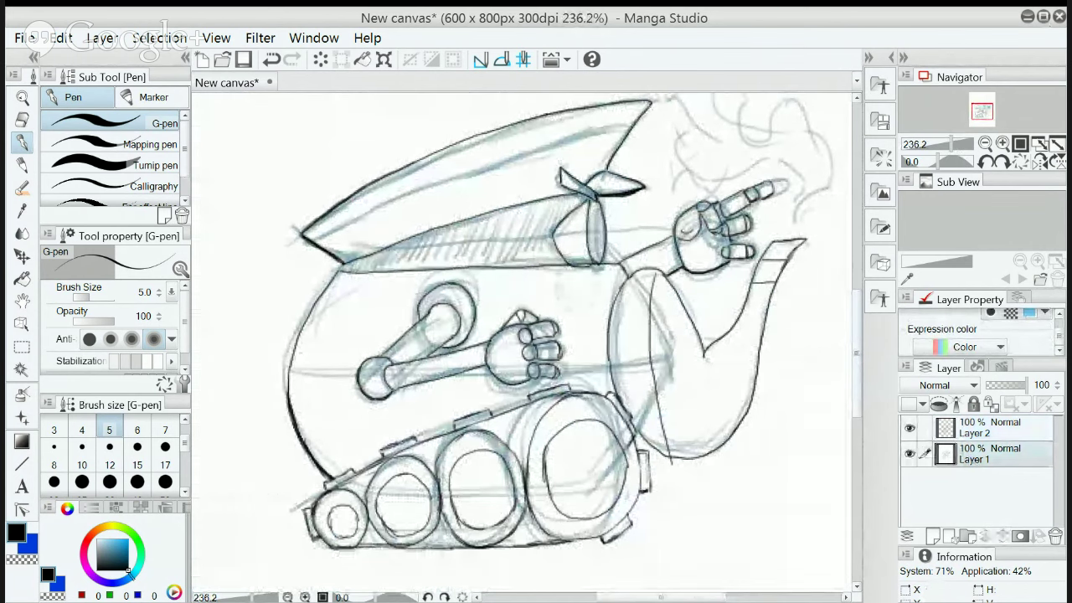
key(ctrl+shift+n)
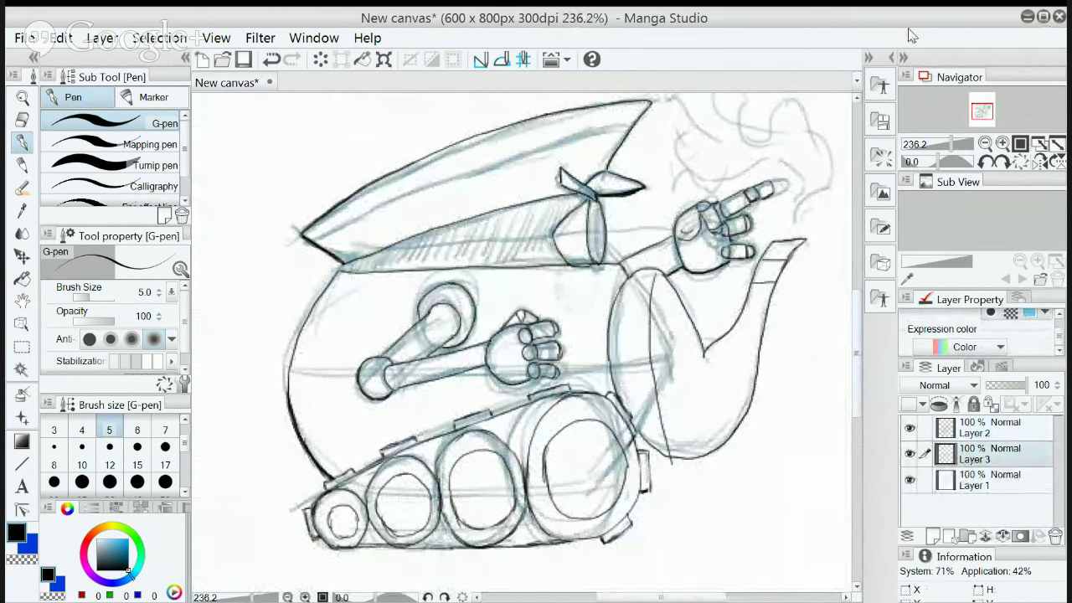
click(98, 537)
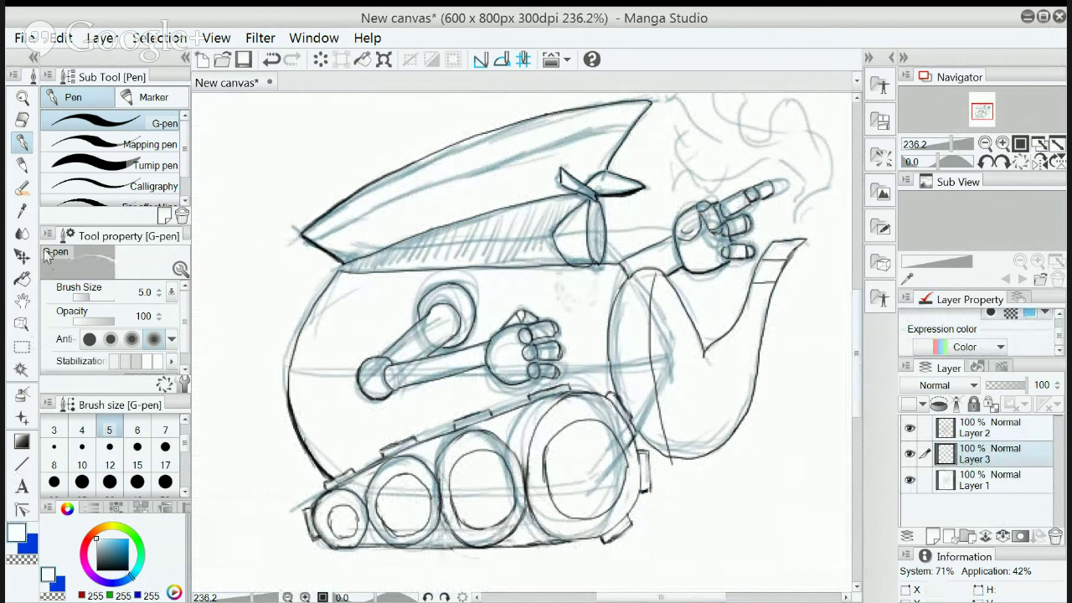
click(23, 279)
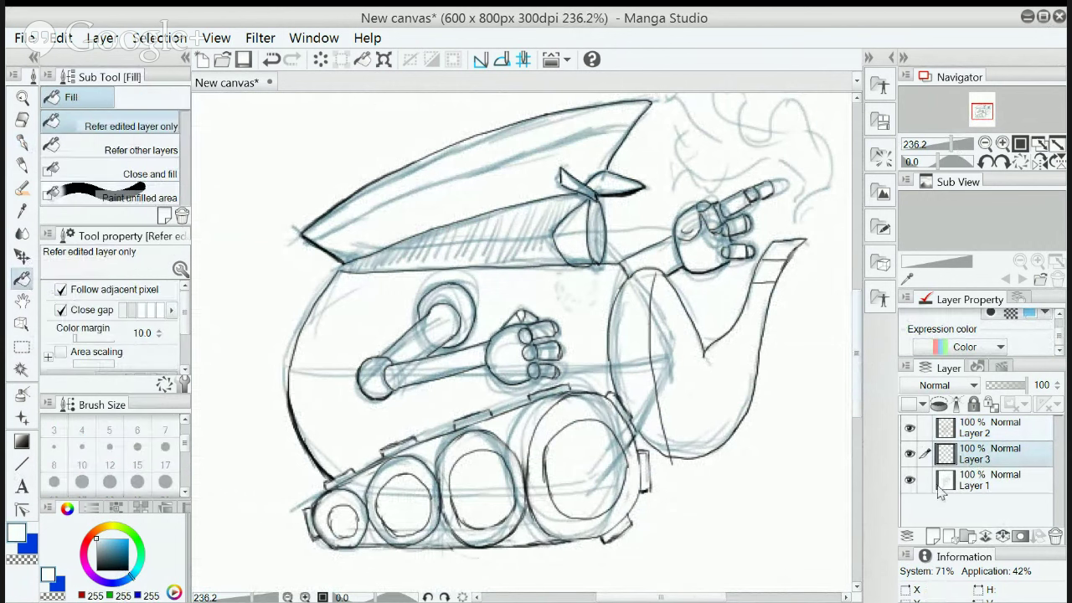
click(737, 473)
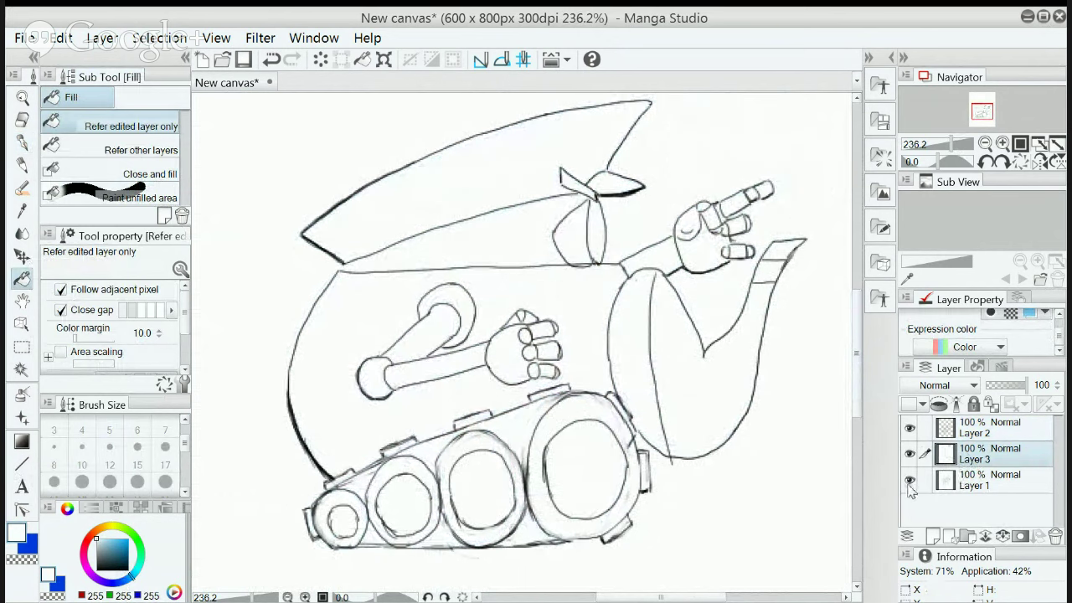
Reorder the layers so that the sketch on Layer 1 sits above the white-filled Layer 3
click(982, 430)
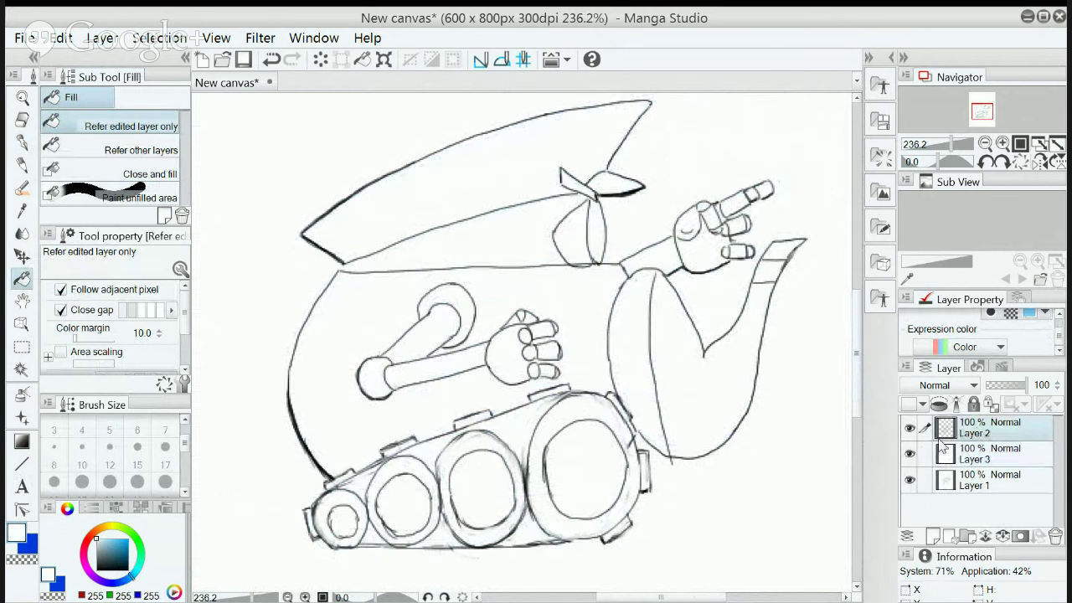
click(909, 480)
mouse_move(997, 479)
mouse_down()
mouse_move(997, 442)
mouse_move(985, 452)
mouse_up()
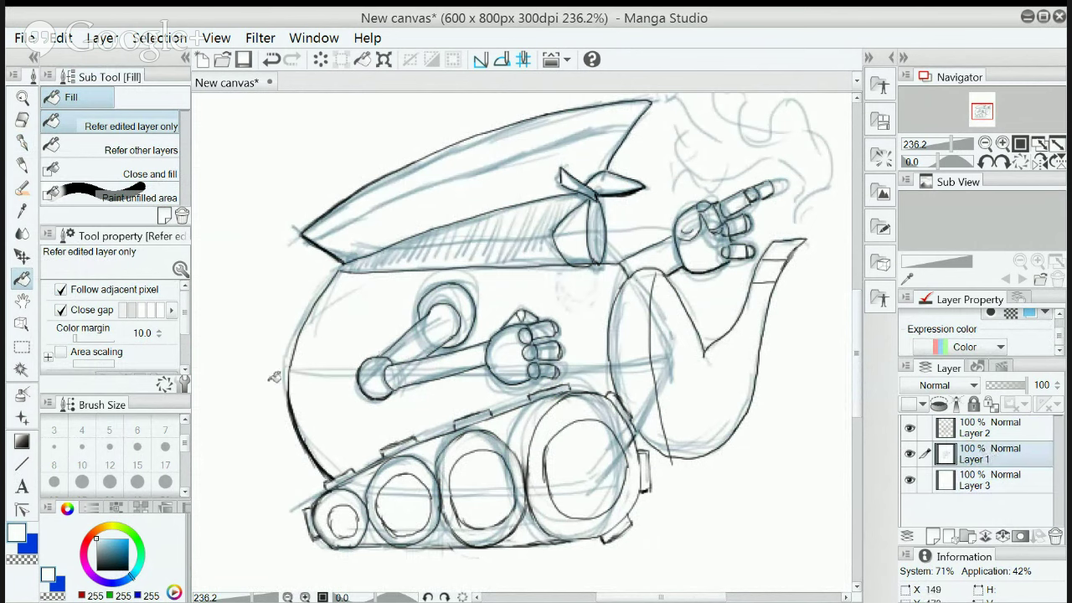
Draw a black G-pen line horizontally across the round body on Layer 1, skipping the arm and fist in front of it
click(22, 145)
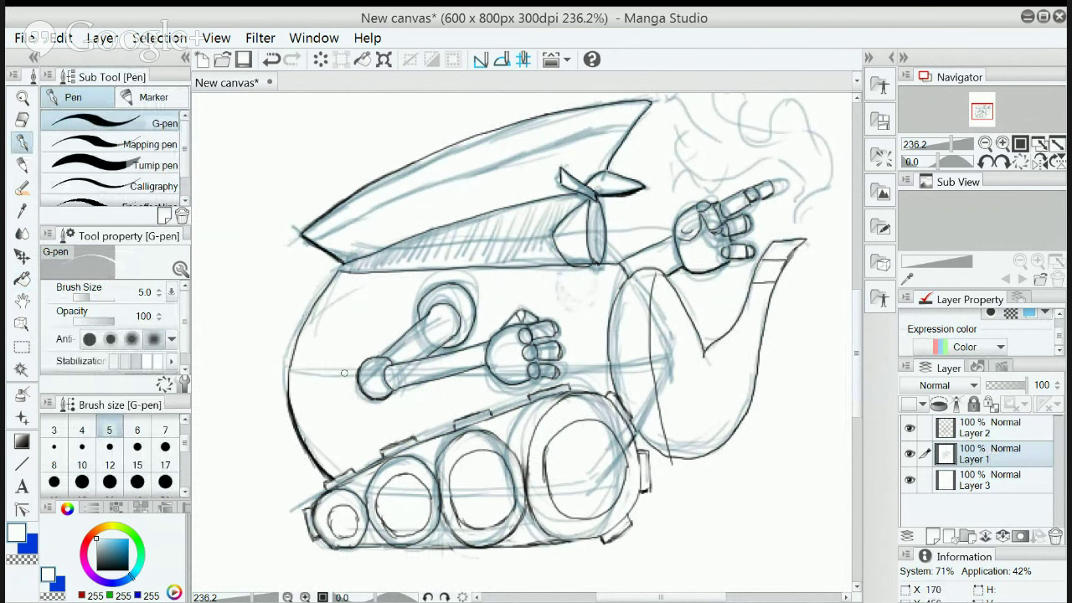
click(127, 568)
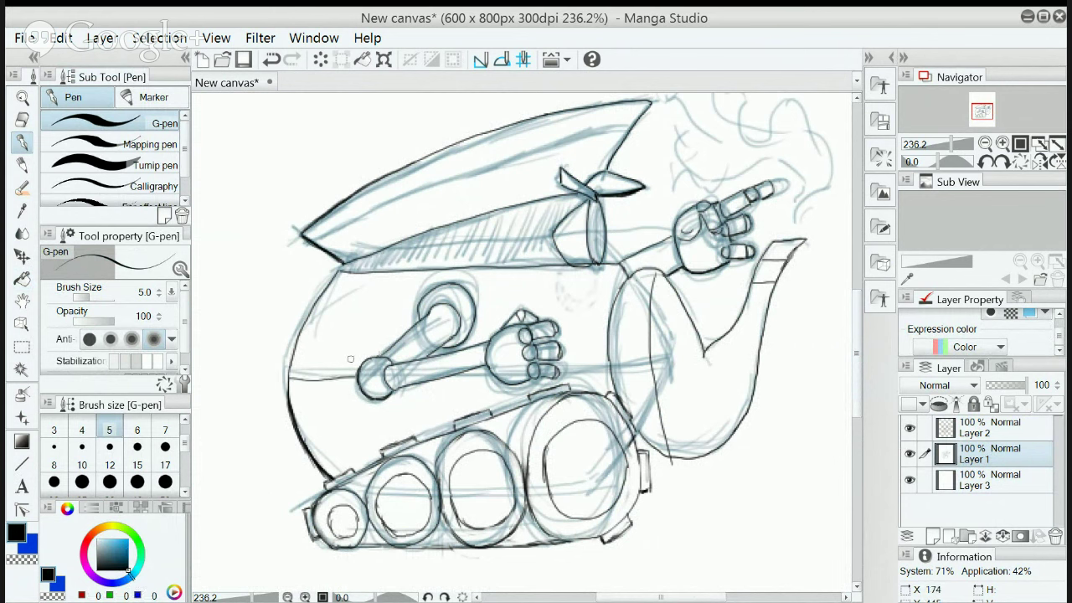
key(ctrl+z)
click(354, 378)
drag(572, 366, 608, 367)
key(ctrl+z)
drag(564, 369, 608, 367)
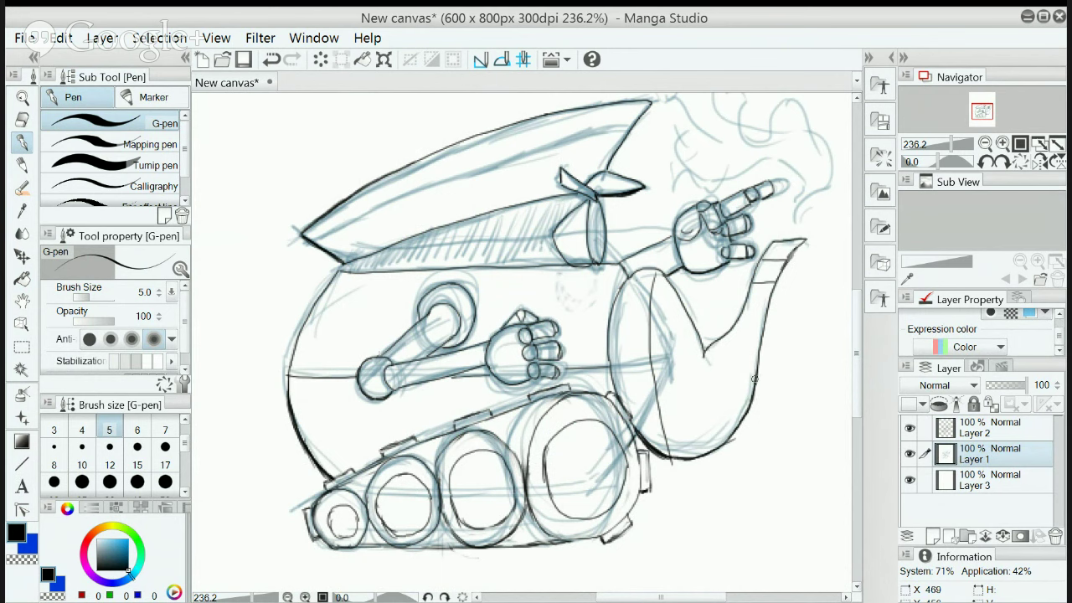
Thicken the underside and outer edge of the large curved, pointed shape at the body's front with the G-pen
drag(754, 379, 738, 419)
mouse_move(739, 419)
mouse_down()
mouse_move(700, 450)
mouse_move(728, 441)
mouse_move(710, 448)
mouse_up()
key(ctrl+z)
key(ctrl+z)
key(ctrl+z)
mouse_move(673, 459)
mouse_down()
mouse_move(710, 456)
mouse_move(735, 432)
mouse_up()
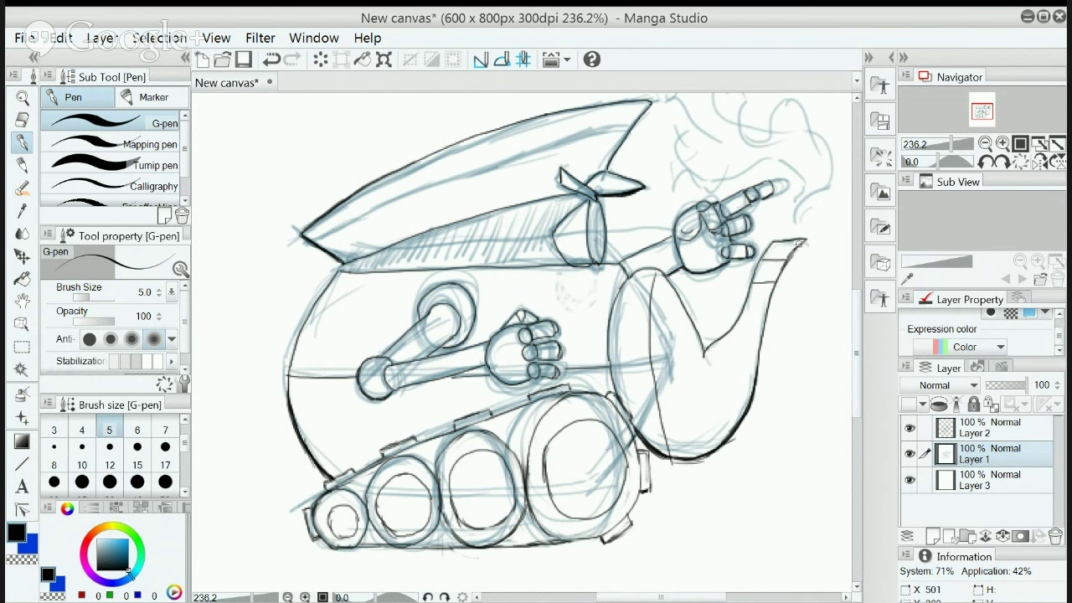
drag(783, 241, 807, 242)
drag(787, 258, 765, 319)
mouse_move(660, 453)
mouse_down()
mouse_move(700, 458)
mouse_move(728, 441)
mouse_up()
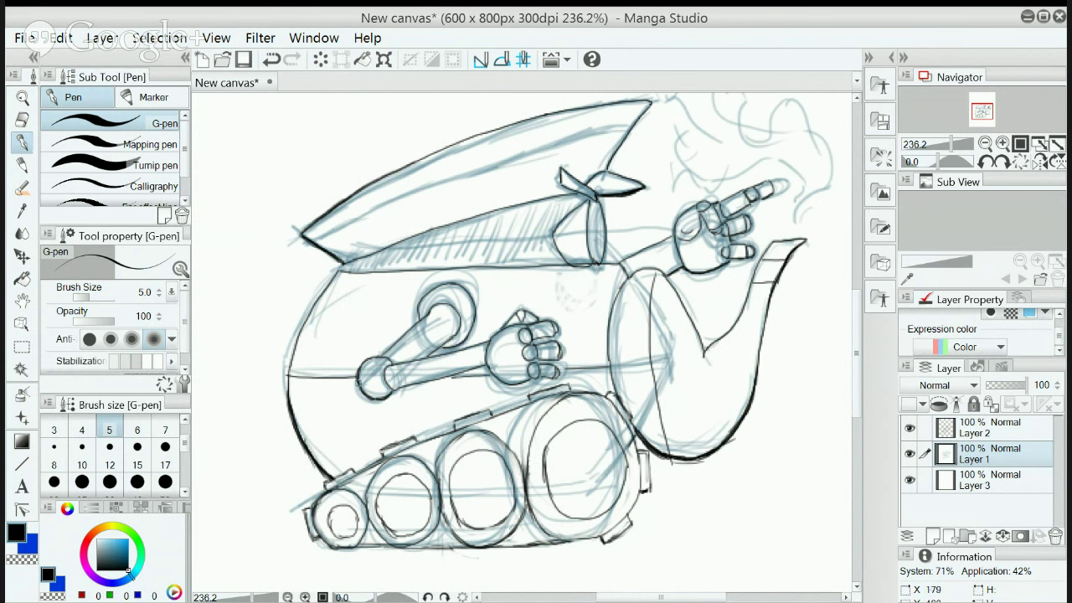
Thicken the lower contours of the near arm's elbow joint, upper arm, forearm and fist
mouse_move(359, 368)
mouse_down()
mouse_move(360, 395)
mouse_move(368, 399)
mouse_move(359, 385)
mouse_move(378, 402)
mouse_move(389, 393)
mouse_up()
drag(437, 350, 470, 329)
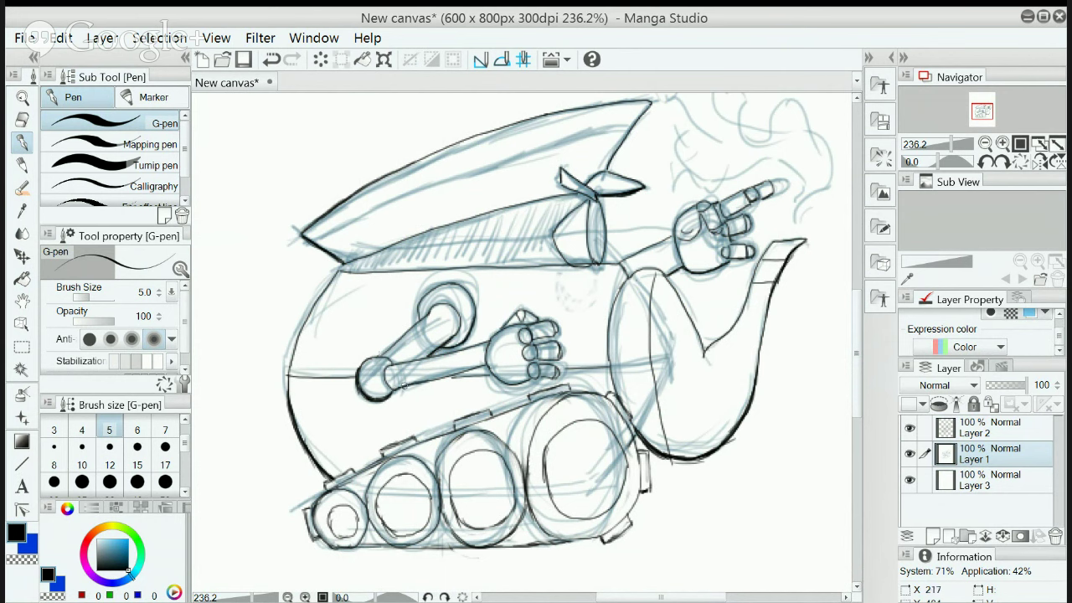
drag(401, 387, 479, 367)
mouse_move(390, 390)
mouse_down()
mouse_move(430, 378)
mouse_move(400, 389)
mouse_move(484, 366)
mouse_up()
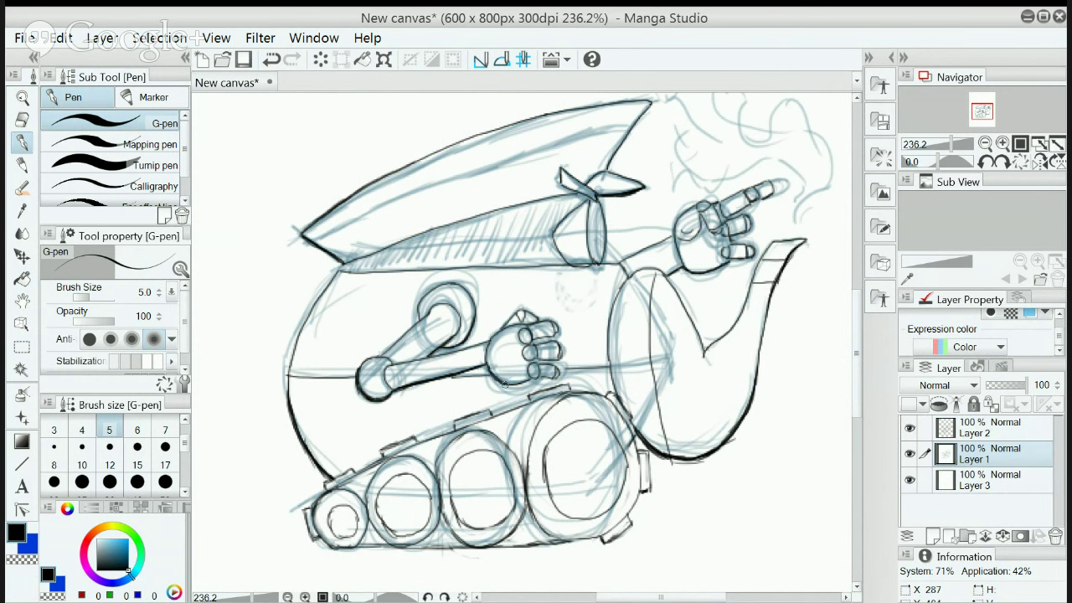
mouse_move(494, 378)
mouse_down()
mouse_move(551, 377)
mouse_move(537, 357)
mouse_move(554, 358)
mouse_move(550, 338)
mouse_move(536, 340)
mouse_move(551, 336)
mouse_up()
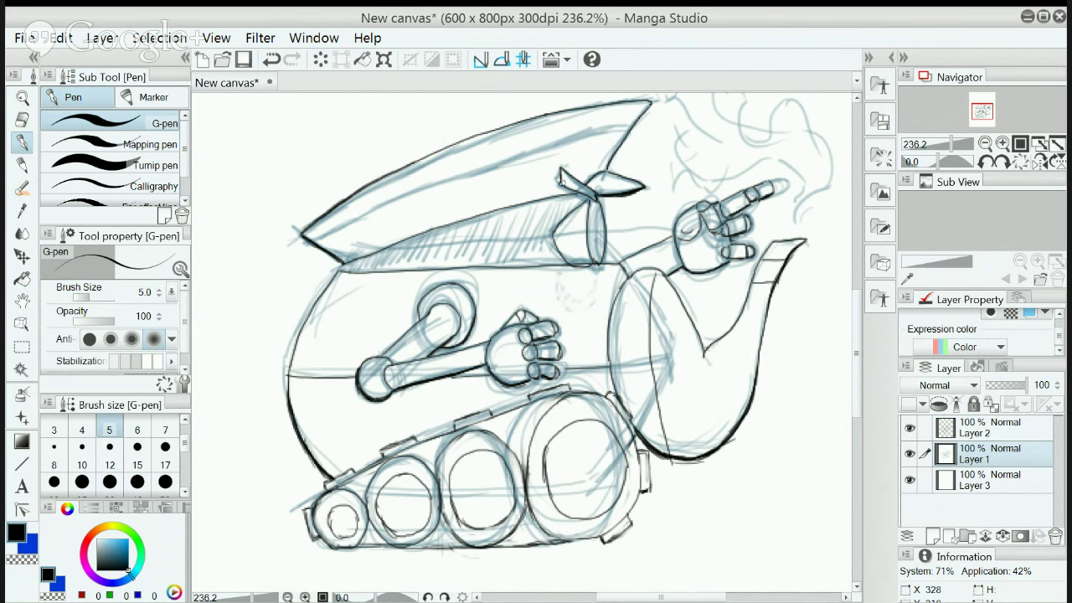
Darken the edge of the headband knot, fill in a solid black pupil and thicken the eye's outline
mouse_move(561, 180)
mouse_down()
mouse_move(593, 203)
mouse_move(581, 194)
mouse_up()
drag(595, 243, 599, 253)
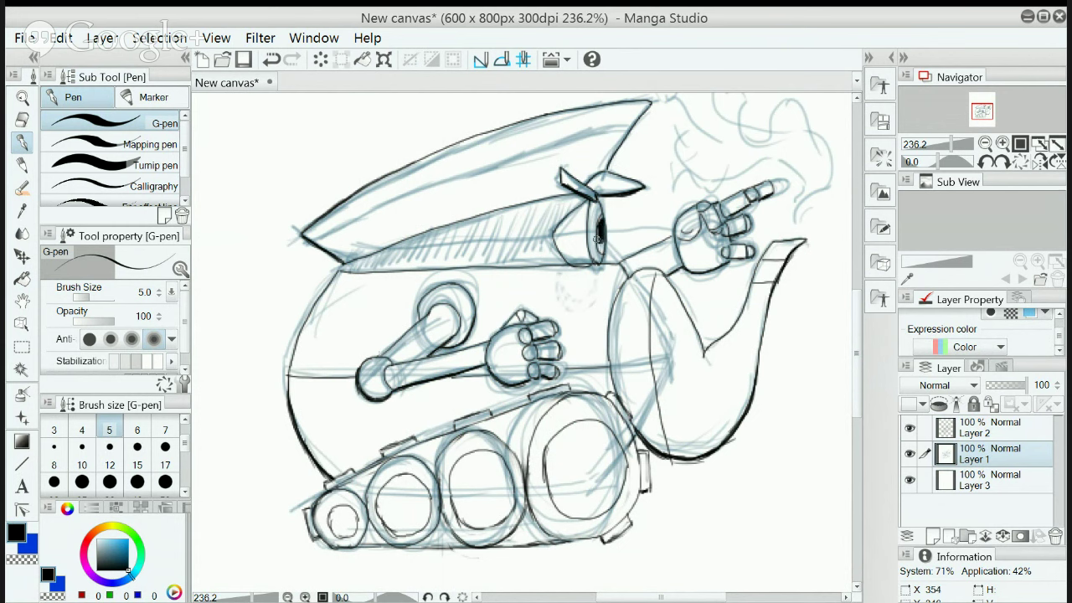
drag(601, 245, 599, 248)
drag(601, 247, 601, 253)
drag(596, 200, 598, 256)
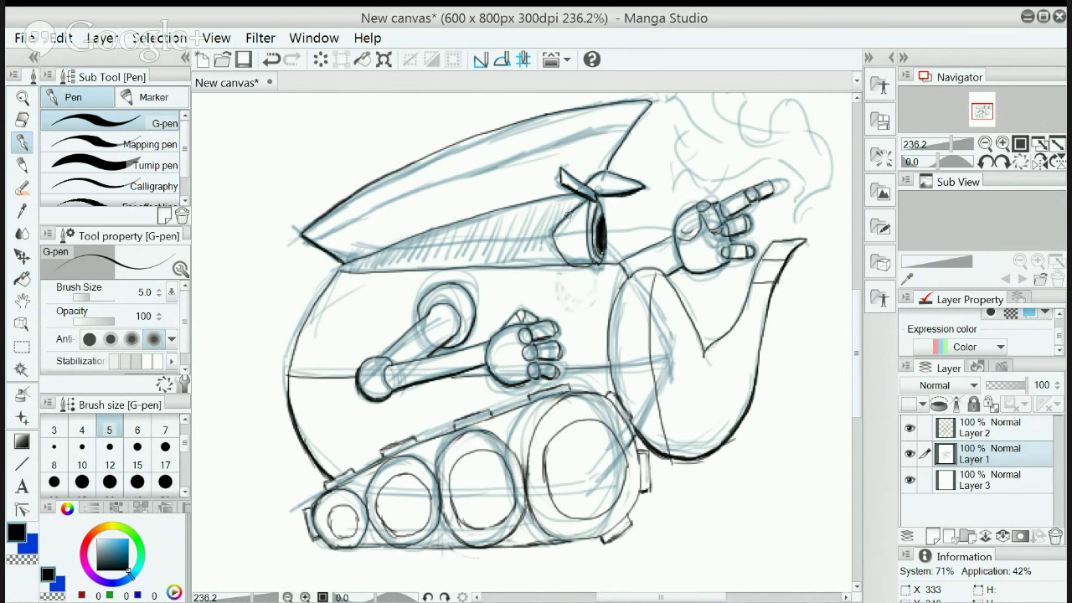
mouse_move(555, 231)
mouse_down()
mouse_move(570, 263)
mouse_move(595, 266)
mouse_up()
Thicken the tank track's end blocks and draw four tread blocks along its underside
drag(853, 349, 858, 389)
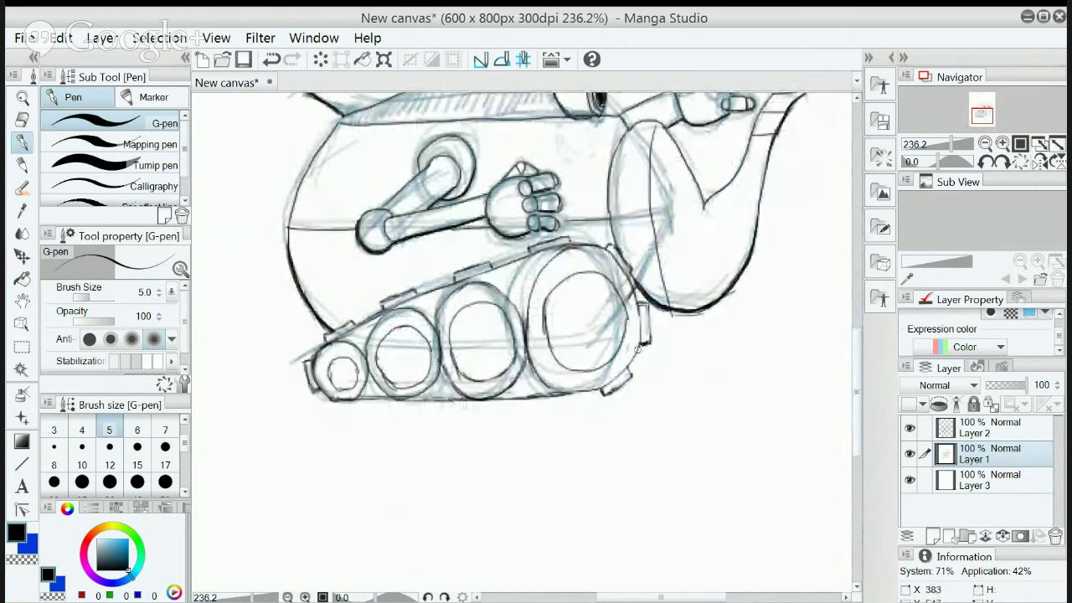
drag(644, 343, 609, 394)
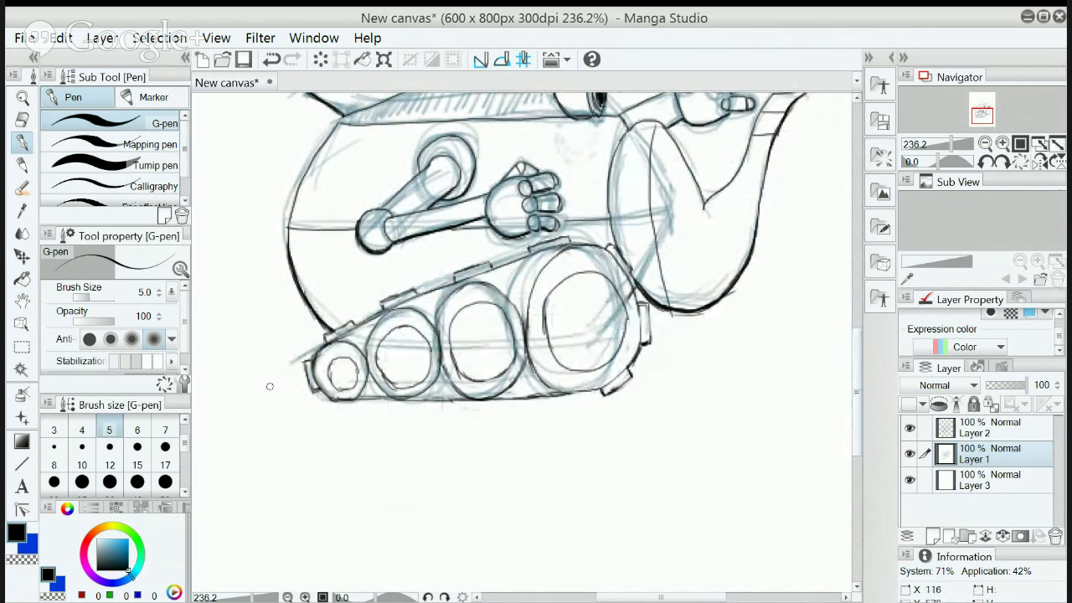
mouse_move(309, 362)
mouse_down()
mouse_move(309, 391)
mouse_move(339, 407)
mouse_move(376, 405)
mouse_up()
drag(414, 407, 449, 407)
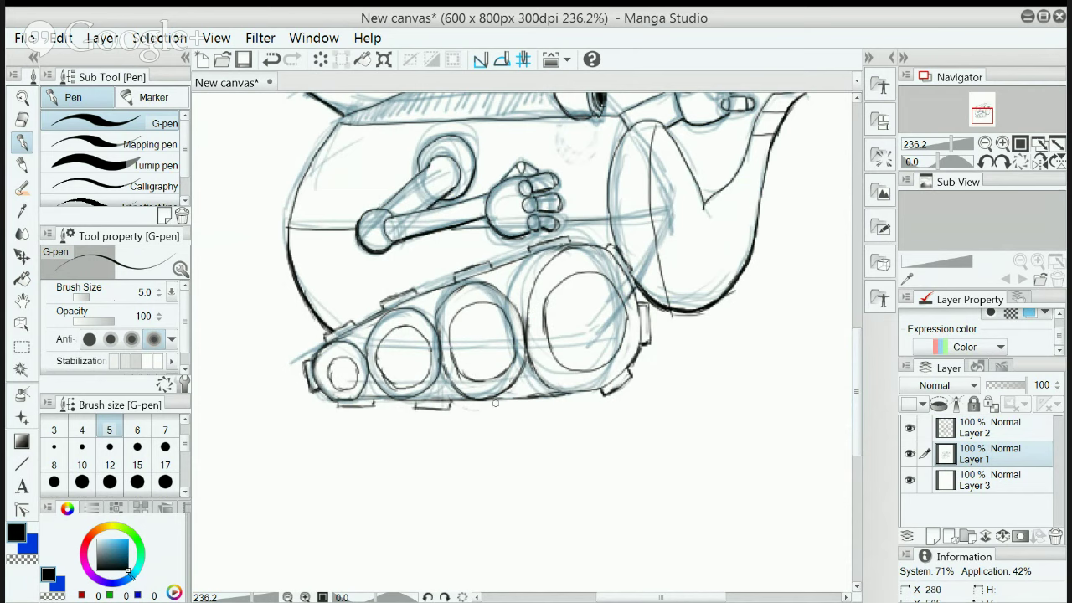
drag(491, 406, 535, 399)
drag(559, 401, 587, 393)
drag(557, 402, 629, 378)
drag(494, 408, 552, 399)
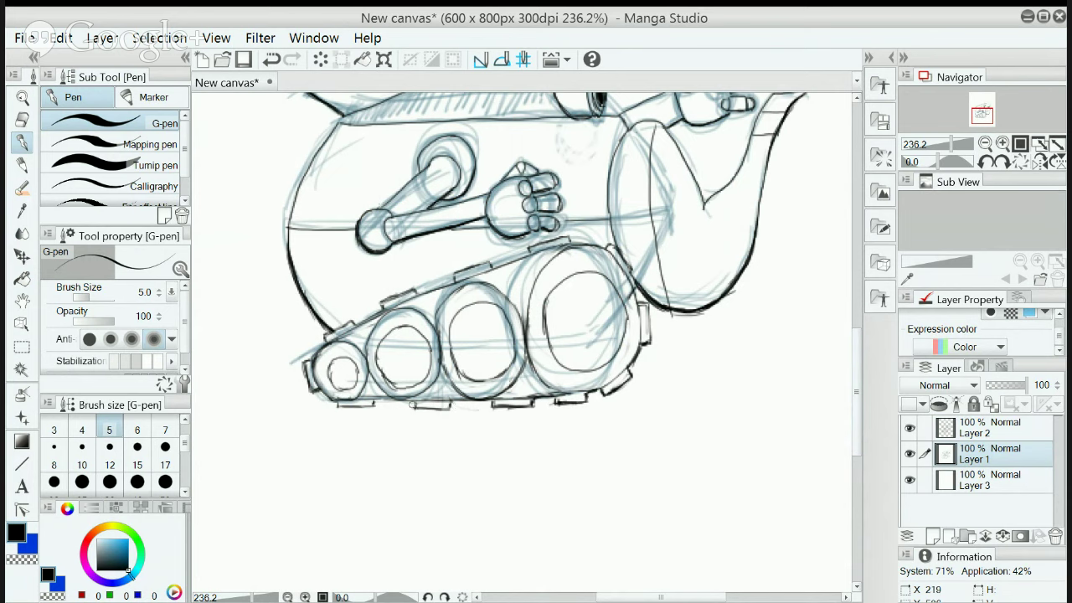
Darken the outer edges of the tread blocks at the track's rear and along its rear underside
drag(411, 401, 450, 406)
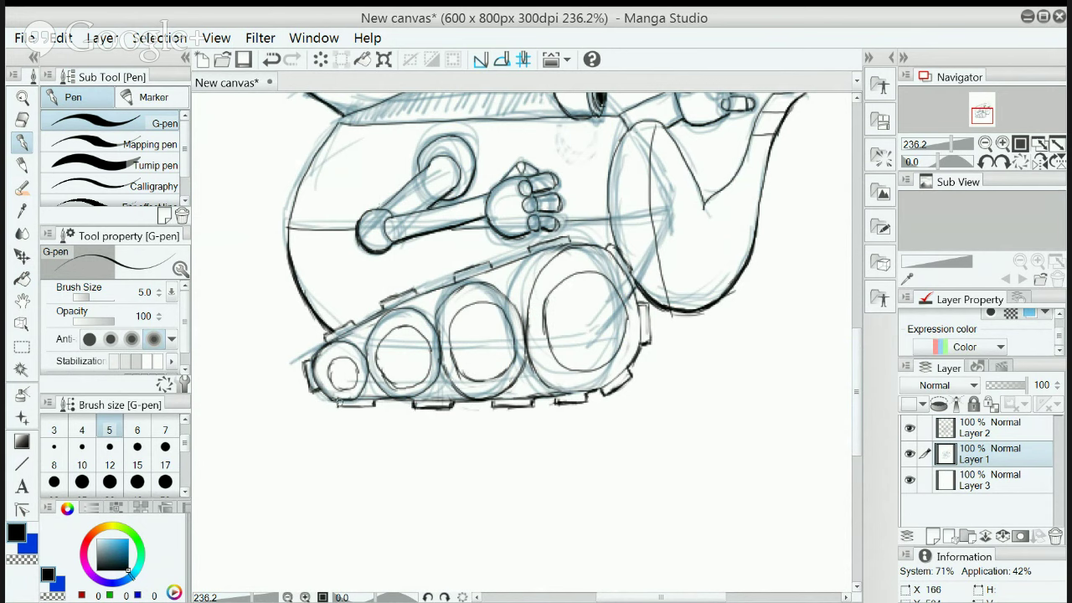
mouse_move(336, 403)
mouse_down()
mouse_move(365, 409)
mouse_move(327, 399)
mouse_up()
drag(304, 364, 309, 391)
Try to erase the lines around the largest wheel on Layer 1 using the Soft eraser at size 30
scroll(858, 381, up, 3)
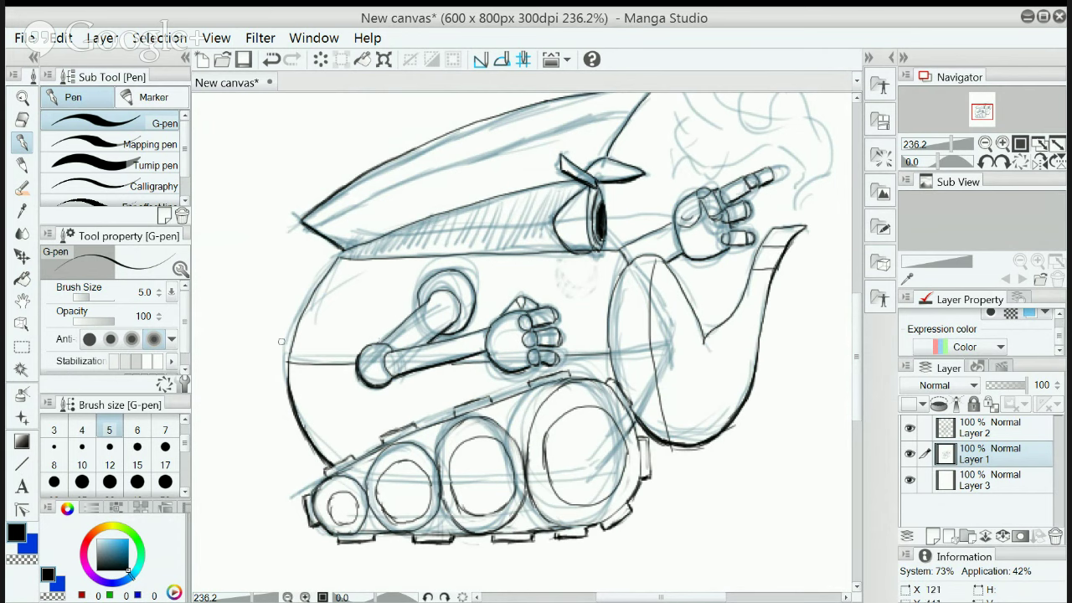
click(21, 120)
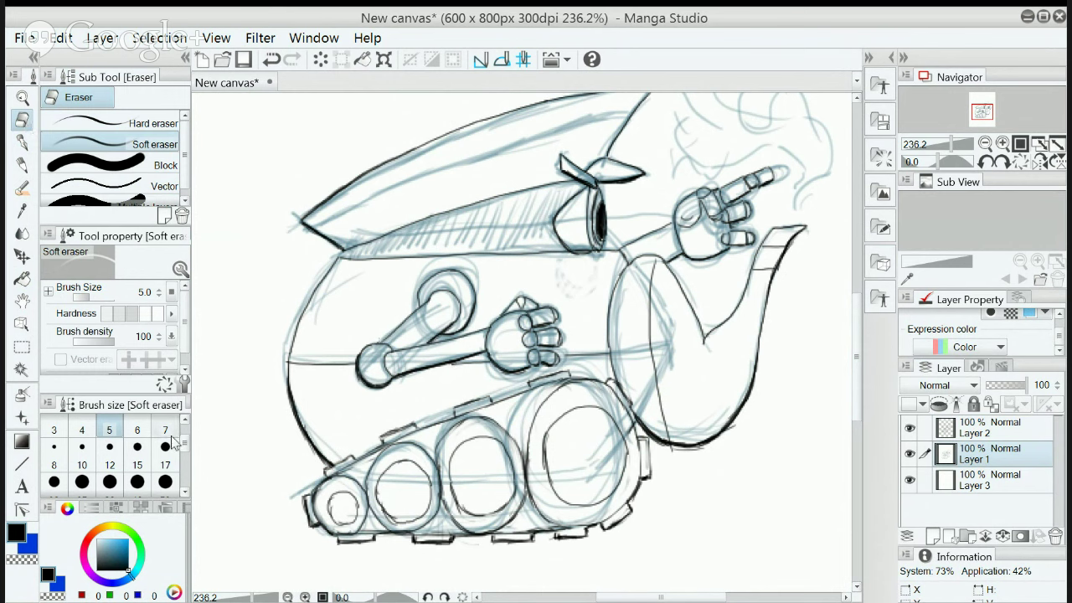
scroll(186, 448, down, 2)
click(109, 446)
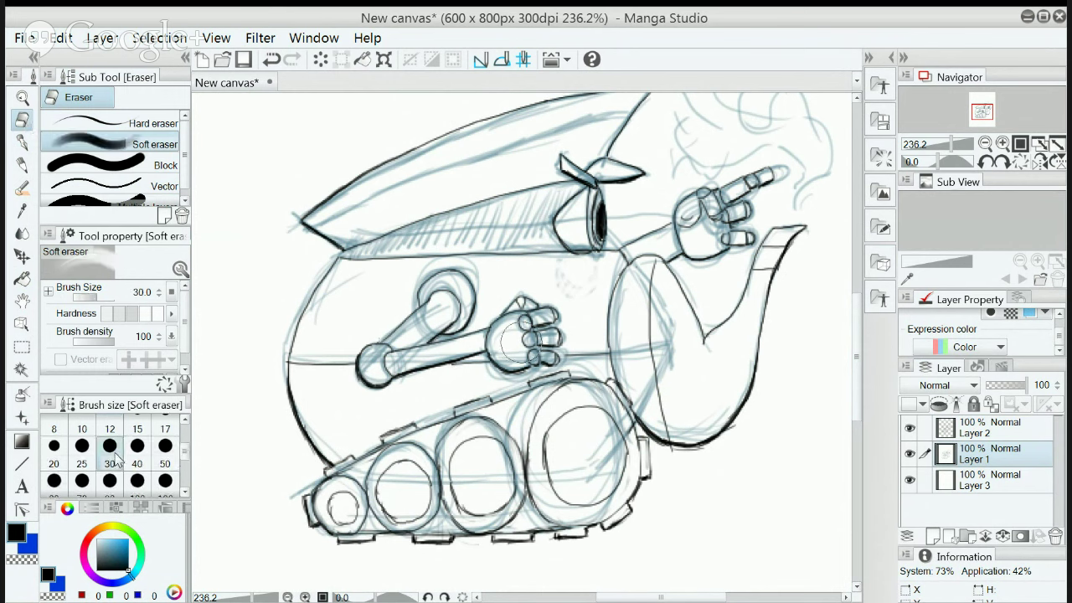
mouse_move(549, 479)
mouse_down()
mouse_move(517, 474)
mouse_move(559, 456)
mouse_up()
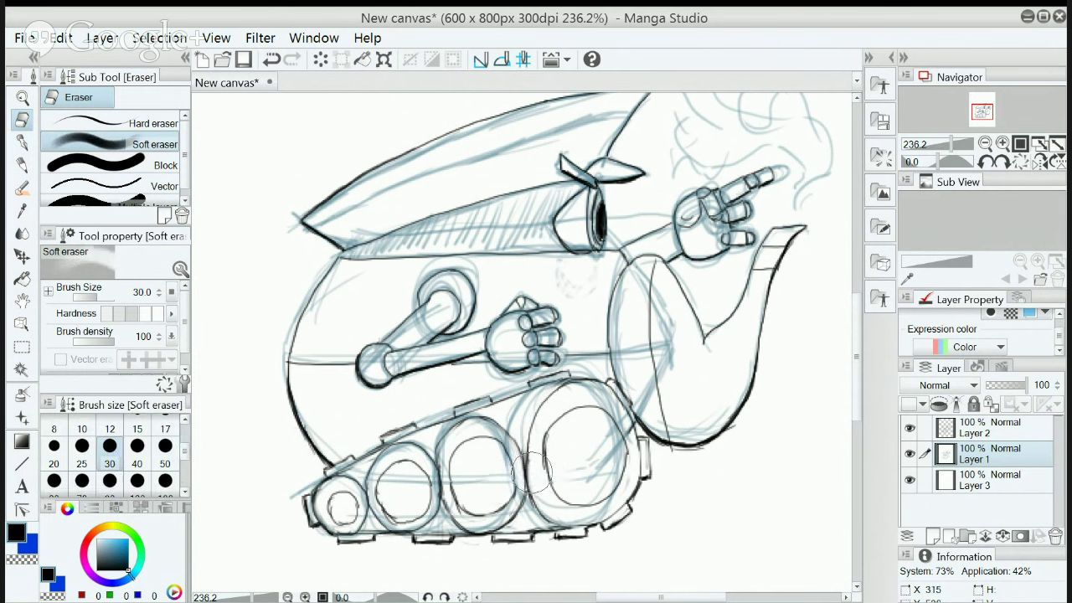
Hide Layer 1 and erase all four wheels inside the track outline on Layer 2, reducing the Soft eraser to size 20
click(990, 427)
click(909, 453)
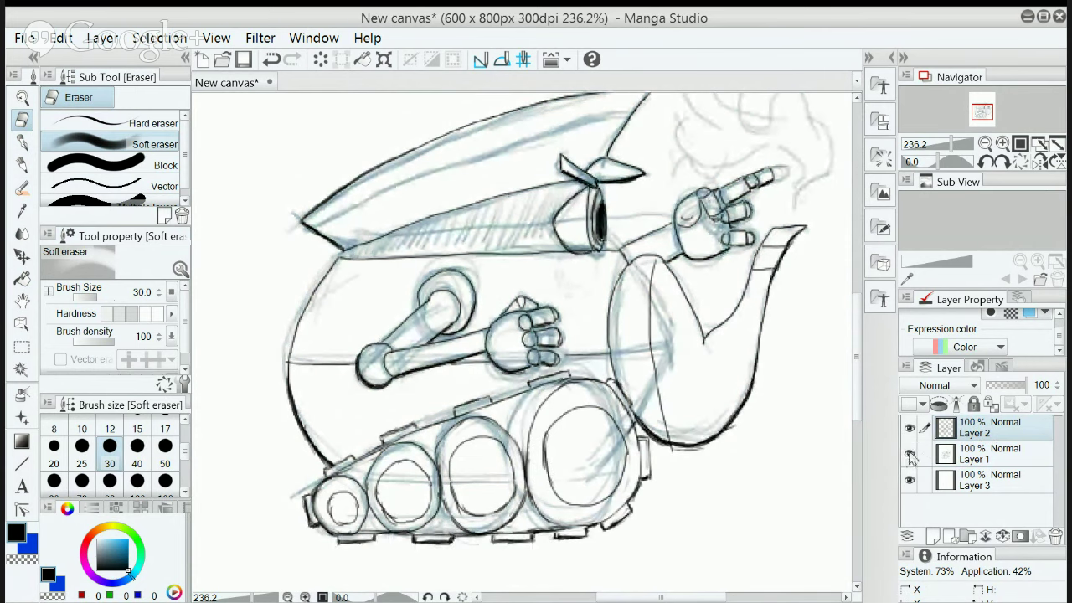
click(910, 455)
click(910, 479)
click(911, 480)
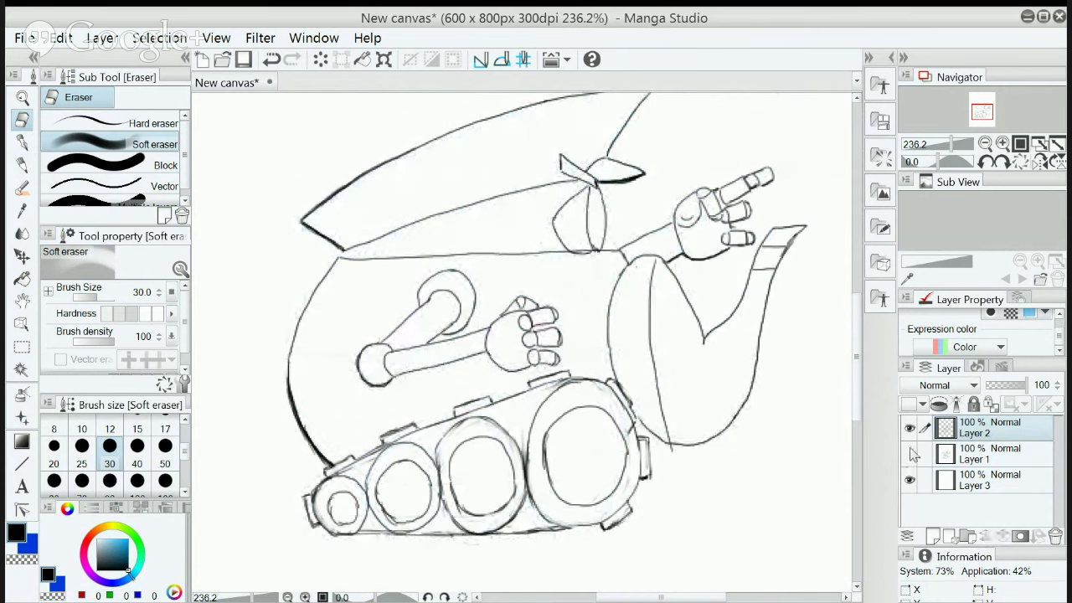
click(910, 428)
click(910, 428)
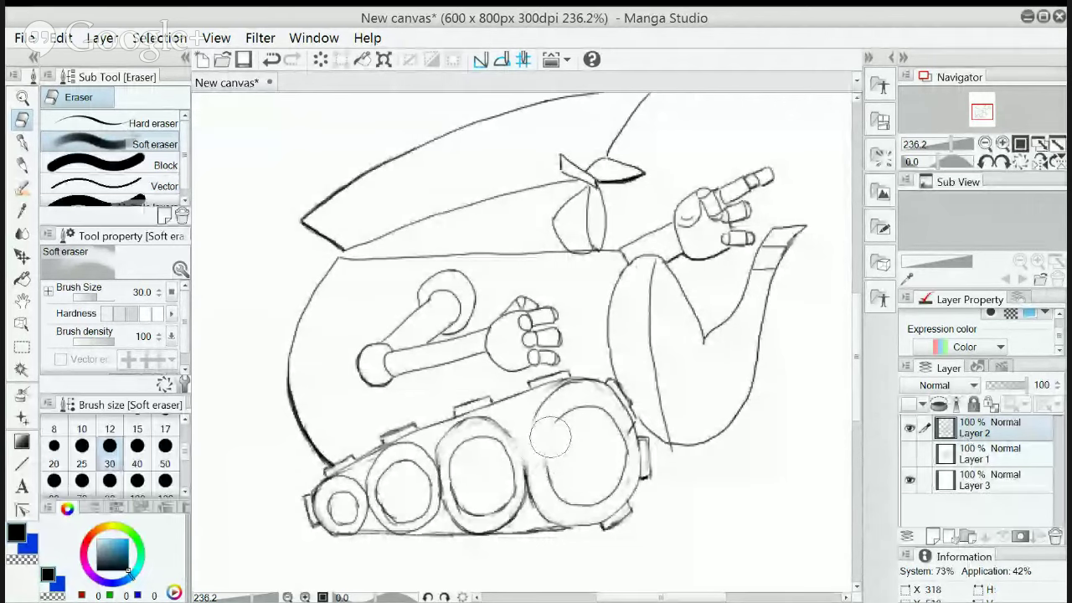
mouse_move(564, 433)
mouse_down()
mouse_move(593, 431)
mouse_move(573, 418)
mouse_move(604, 424)
mouse_move(599, 435)
mouse_move(607, 427)
mouse_move(618, 443)
mouse_move(602, 485)
mouse_move(613, 460)
mouse_move(595, 478)
mouse_move(604, 482)
mouse_move(547, 484)
mouse_move(555, 455)
mouse_move(562, 475)
mouse_move(549, 501)
mouse_move(552, 481)
mouse_move(508, 472)
mouse_move(567, 408)
mouse_move(548, 411)
mouse_move(570, 402)
mouse_move(507, 458)
mouse_move(457, 470)
mouse_move(511, 448)
mouse_move(443, 467)
mouse_move(480, 451)
mouse_move(356, 438)
mouse_move(519, 340)
mouse_move(396, 473)
mouse_move(462, 463)
mouse_move(510, 432)
mouse_move(462, 436)
mouse_move(485, 426)
mouse_move(435, 443)
mouse_move(465, 432)
mouse_move(479, 476)
mouse_move(445, 507)
mouse_move(564, 512)
mouse_move(464, 520)
mouse_move(484, 517)
mouse_move(380, 510)
mouse_move(424, 474)
mouse_move(375, 485)
mouse_move(430, 455)
mouse_move(397, 455)
mouse_move(350, 480)
mouse_move(375, 479)
mouse_move(373, 509)
mouse_move(423, 518)
mouse_move(340, 515)
mouse_move(360, 501)
mouse_move(343, 497)
mouse_move(364, 523)
mouse_move(421, 458)
mouse_up()
click(57, 457)
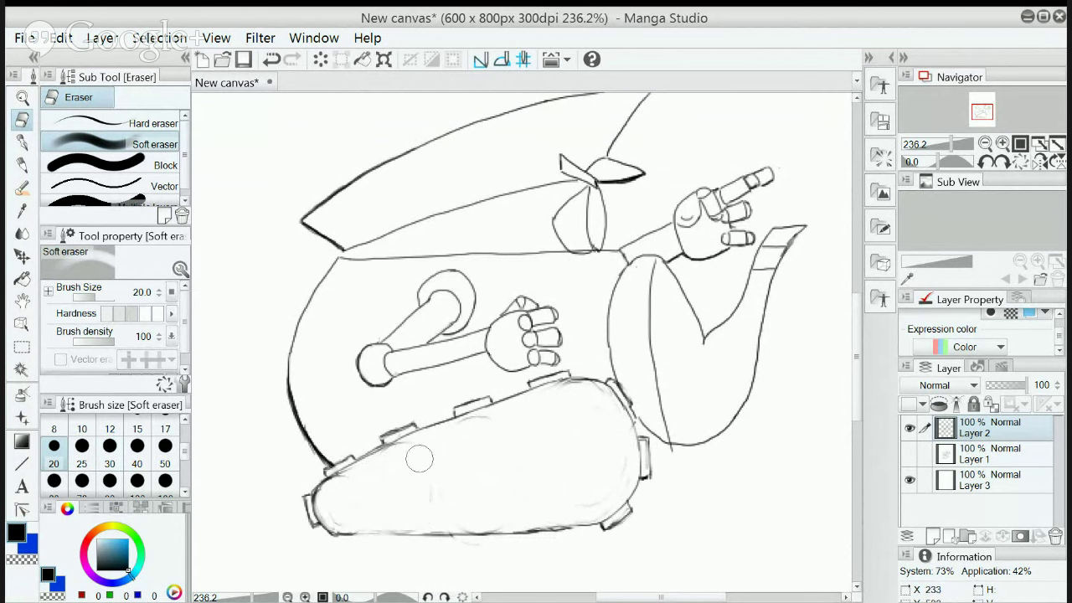
Draw the large wheel inside the track's tall end with the G-pen, adding a small round hub at its centre
click(22, 143)
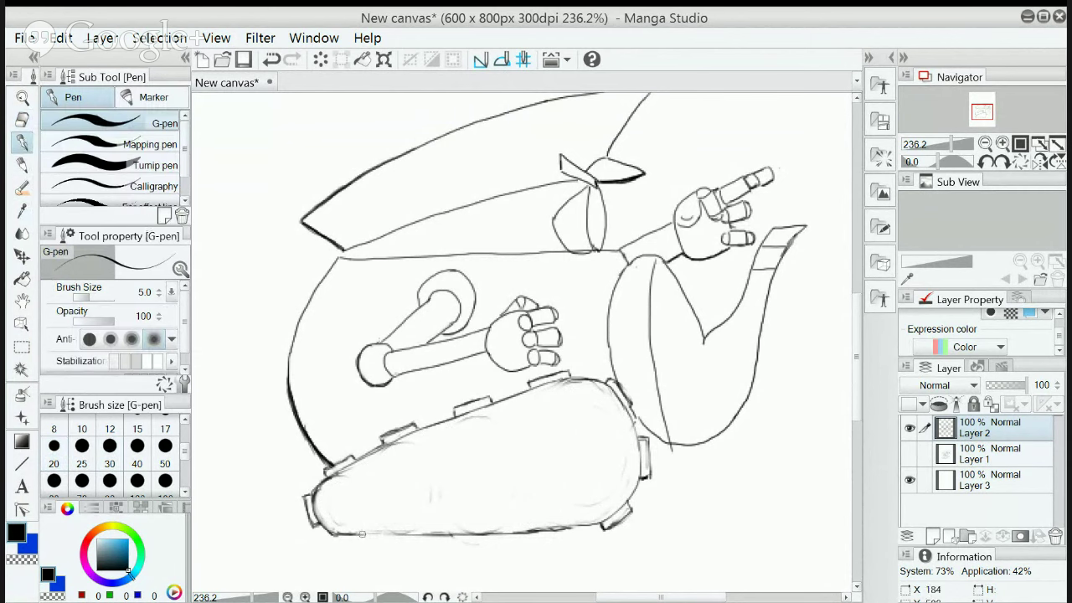
drag(355, 533, 408, 534)
mouse_move(565, 394)
mouse_down()
mouse_move(597, 383)
mouse_move(620, 419)
mouse_move(627, 410)
mouse_move(630, 433)
mouse_move(586, 471)
mouse_up()
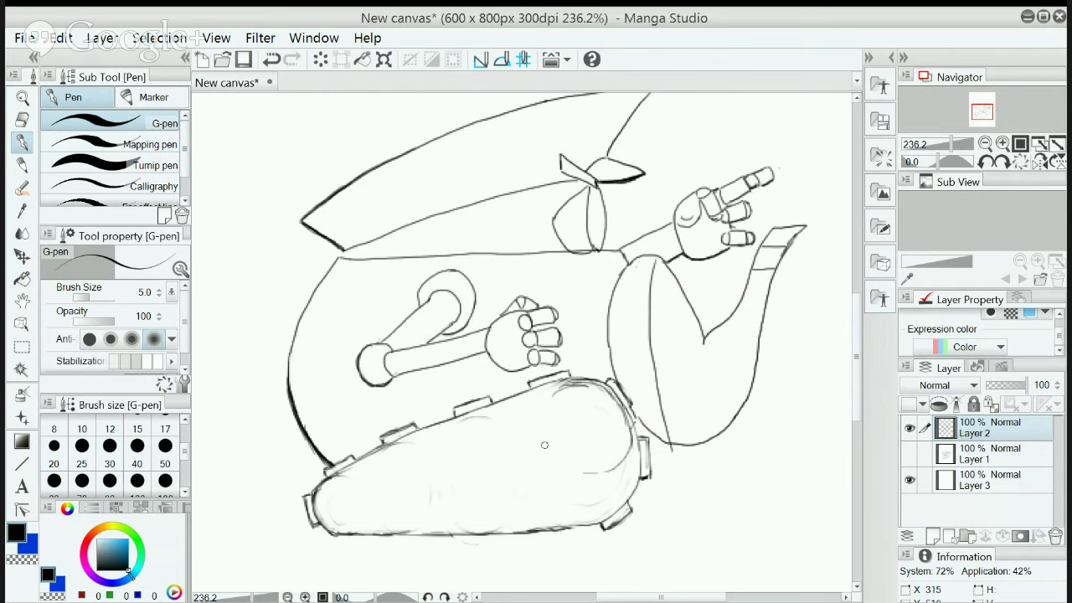
mouse_move(562, 386)
mouse_down()
mouse_move(536, 410)
mouse_move(565, 469)
mouse_up()
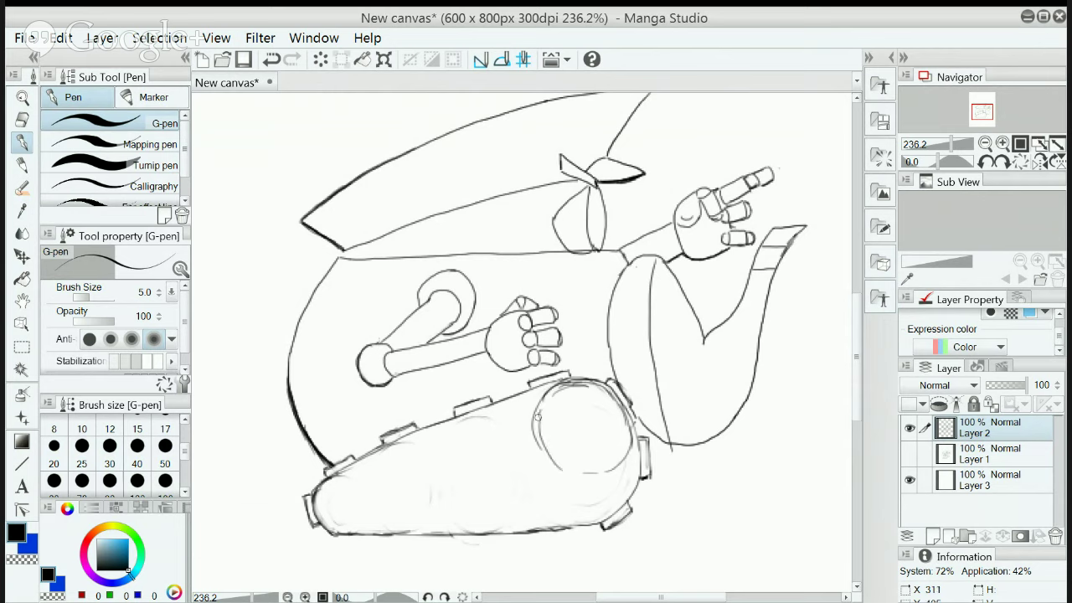
mouse_move(537, 416)
mouse_down()
mouse_move(590, 480)
mouse_move(624, 457)
mouse_move(557, 463)
mouse_move(616, 463)
mouse_up()
mouse_move(546, 395)
mouse_down()
mouse_move(540, 438)
mouse_move(602, 484)
mouse_up()
mouse_move(569, 466)
mouse_down()
mouse_move(600, 474)
mouse_move(583, 472)
mouse_move(630, 454)
mouse_up()
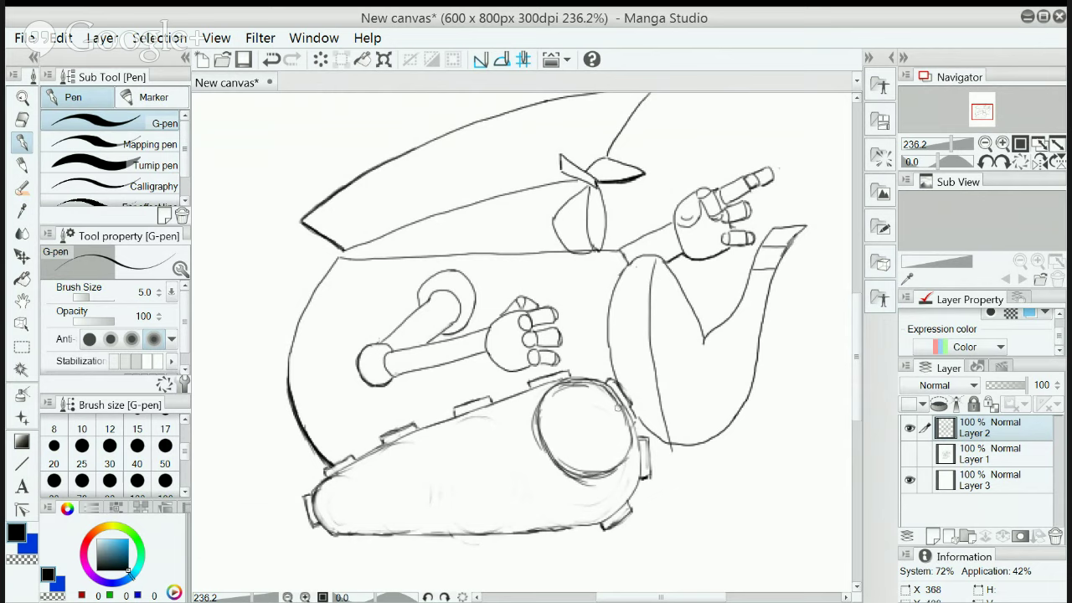
mouse_move(586, 418)
mouse_down()
mouse_move(597, 443)
mouse_move(571, 431)
mouse_move(584, 418)
mouse_move(596, 442)
mouse_move(583, 417)
mouse_up()
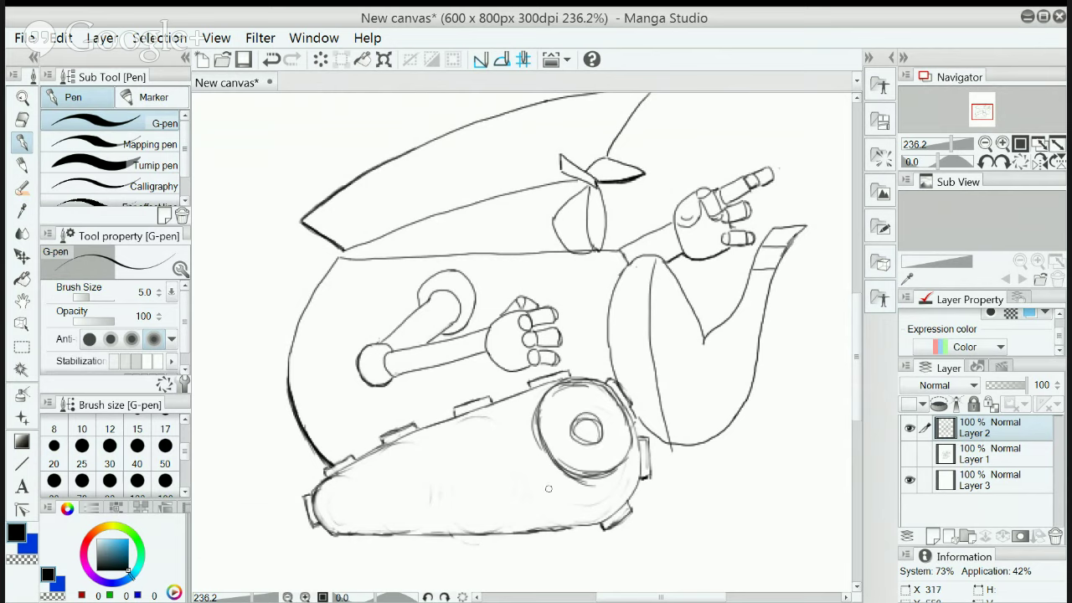
Draw three smaller round wheels along the inside of the track's underside
mouse_move(533, 499)
mouse_down()
mouse_move(537, 488)
mouse_move(577, 517)
mouse_move(573, 486)
mouse_move(544, 526)
mouse_move(574, 503)
mouse_move(550, 492)
mouse_move(580, 512)
mouse_move(572, 484)
mouse_up()
mouse_move(446, 500)
mouse_down()
mouse_move(472, 496)
mouse_move(468, 529)
mouse_move(434, 486)
mouse_move(473, 493)
mouse_move(473, 528)
mouse_move(435, 527)
mouse_move(469, 477)
mouse_move(478, 519)
mouse_move(452, 478)
mouse_move(432, 494)
mouse_move(452, 485)
mouse_move(473, 501)
mouse_move(456, 528)
mouse_move(442, 485)
mouse_up()
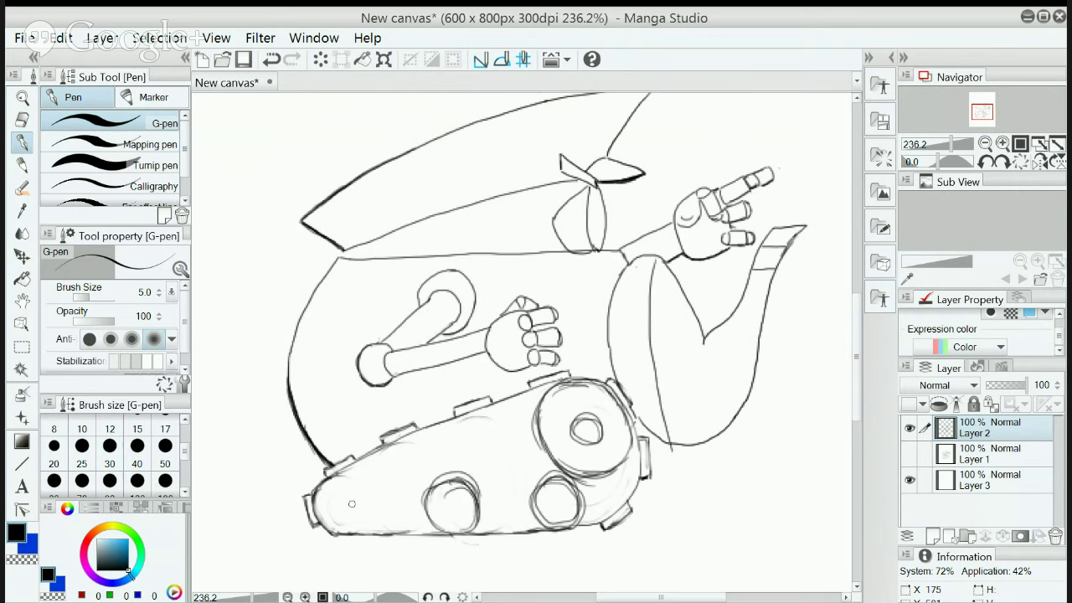
mouse_move(335, 496)
mouse_down()
mouse_move(343, 484)
mouse_move(366, 512)
mouse_move(322, 523)
mouse_move(340, 489)
mouse_move(358, 500)
mouse_move(340, 484)
mouse_move(365, 502)
mouse_move(366, 521)
mouse_move(350, 531)
mouse_move(371, 513)
mouse_move(362, 496)
mouse_up()
Erase the middle small wheel with the Soft eraser and draw two evenly spaced wheels in its place with the G-pen
click(23, 120)
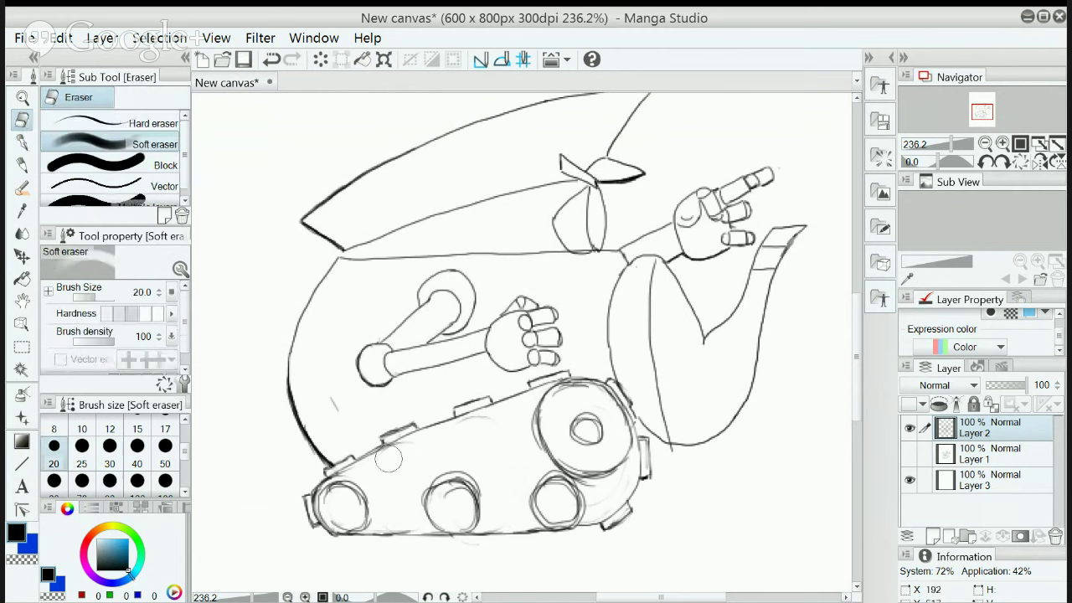
mouse_move(423, 490)
mouse_down()
mouse_move(481, 504)
mouse_move(434, 516)
mouse_move(501, 503)
mouse_move(565, 512)
mouse_move(557, 499)
mouse_move(565, 514)
mouse_move(543, 501)
mouse_up()
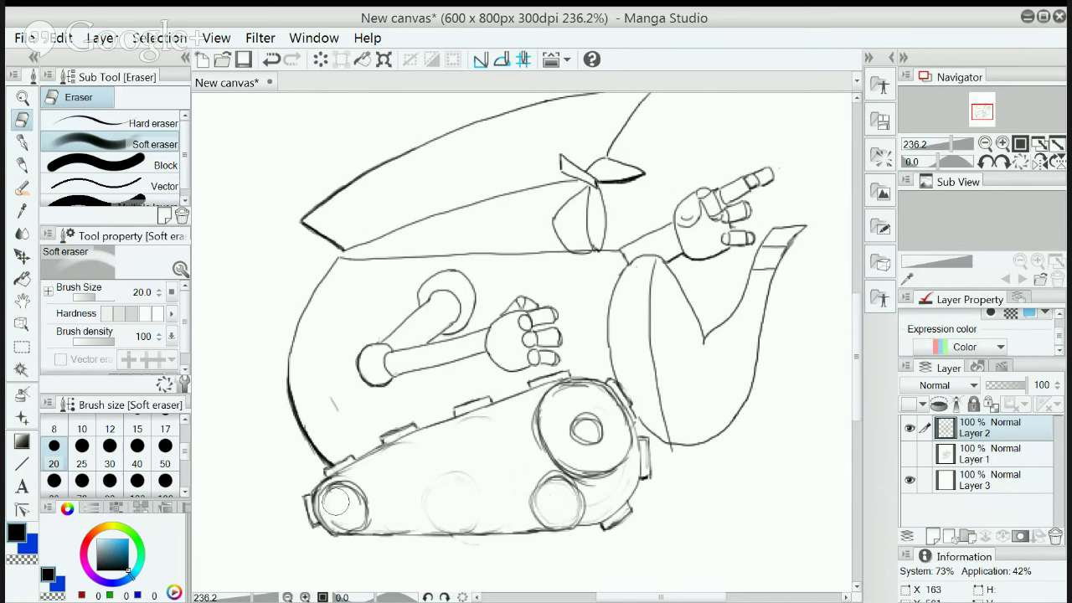
drag(335, 501, 342, 503)
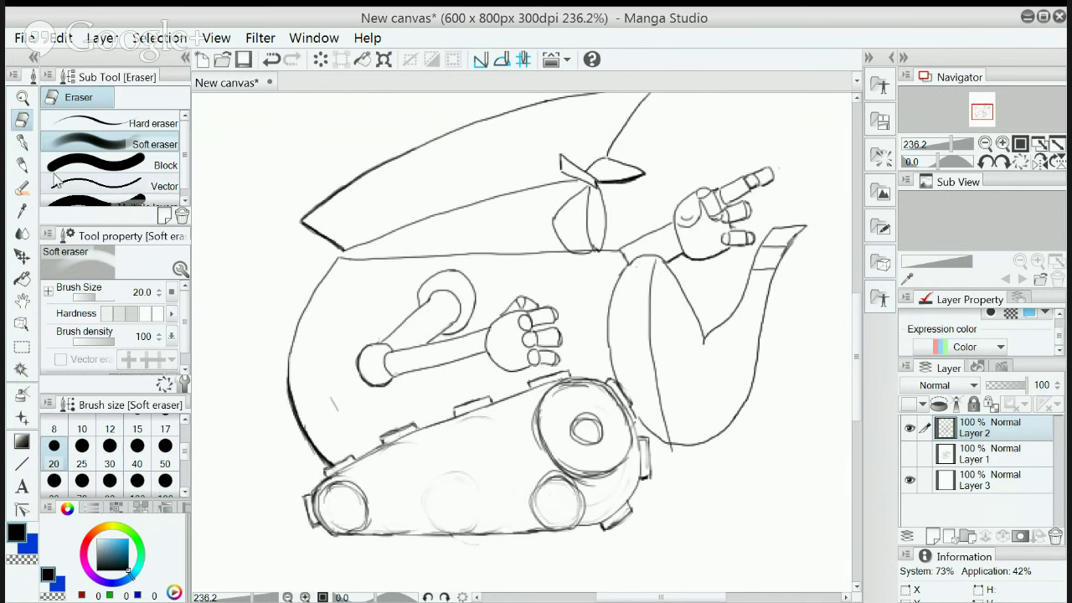
click(21, 142)
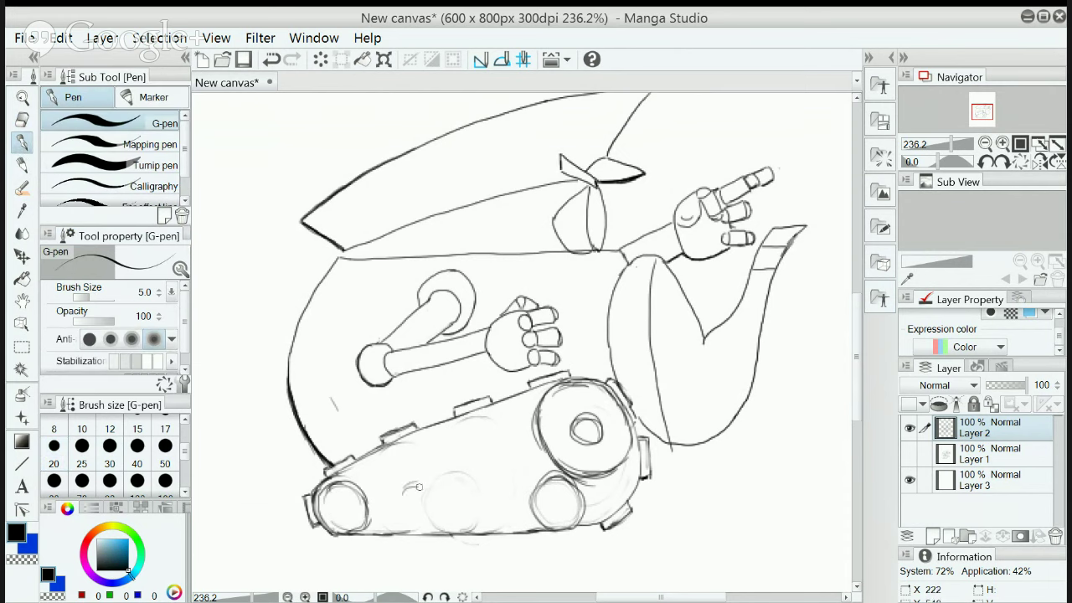
mouse_move(391, 518)
mouse_down()
mouse_move(440, 514)
mouse_move(414, 530)
mouse_move(392, 498)
mouse_move(411, 476)
mouse_move(430, 497)
mouse_move(404, 501)
mouse_move(434, 508)
mouse_move(416, 480)
mouse_move(443, 503)
mouse_move(438, 524)
mouse_move(407, 521)
mouse_move(428, 529)
mouse_move(411, 534)
mouse_move(393, 503)
mouse_move(407, 490)
mouse_move(514, 496)
mouse_move(470, 517)
mouse_move(472, 482)
mouse_move(497, 477)
mouse_move(514, 509)
mouse_move(496, 533)
mouse_move(471, 521)
mouse_move(481, 483)
mouse_move(465, 501)
mouse_move(472, 517)
mouse_move(487, 479)
mouse_up()
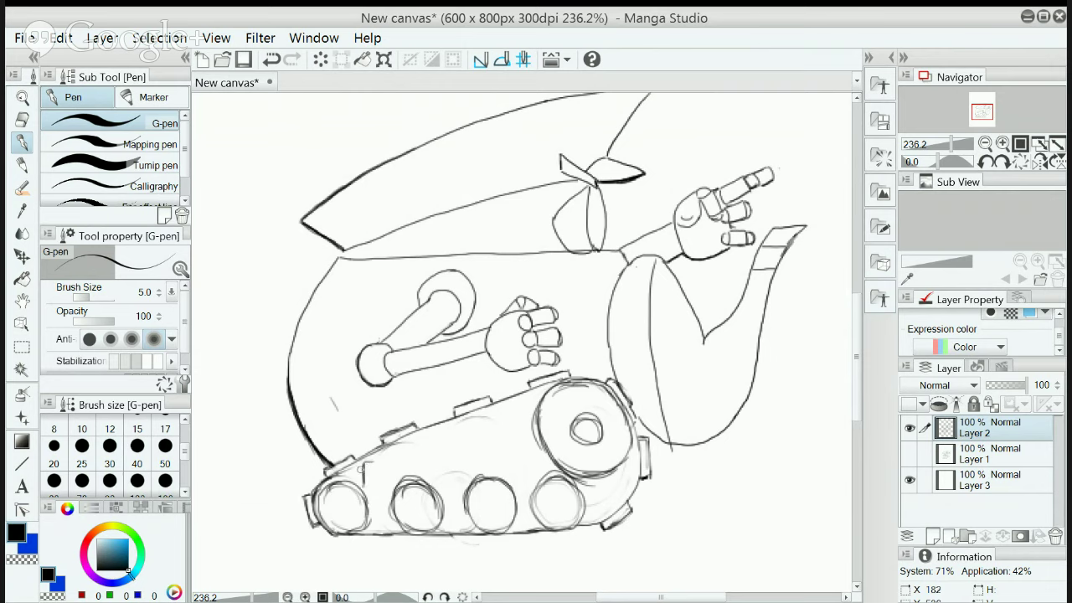
Draw three panels with pointed lower ends above the gaps between the four small wheels
mouse_move(361, 465)
mouse_down()
mouse_move(381, 513)
mouse_move(393, 495)
mouse_move(388, 505)
mouse_move(376, 461)
mouse_move(391, 459)
mouse_move(374, 462)
mouse_move(397, 460)
mouse_move(398, 488)
mouse_move(380, 508)
mouse_up()
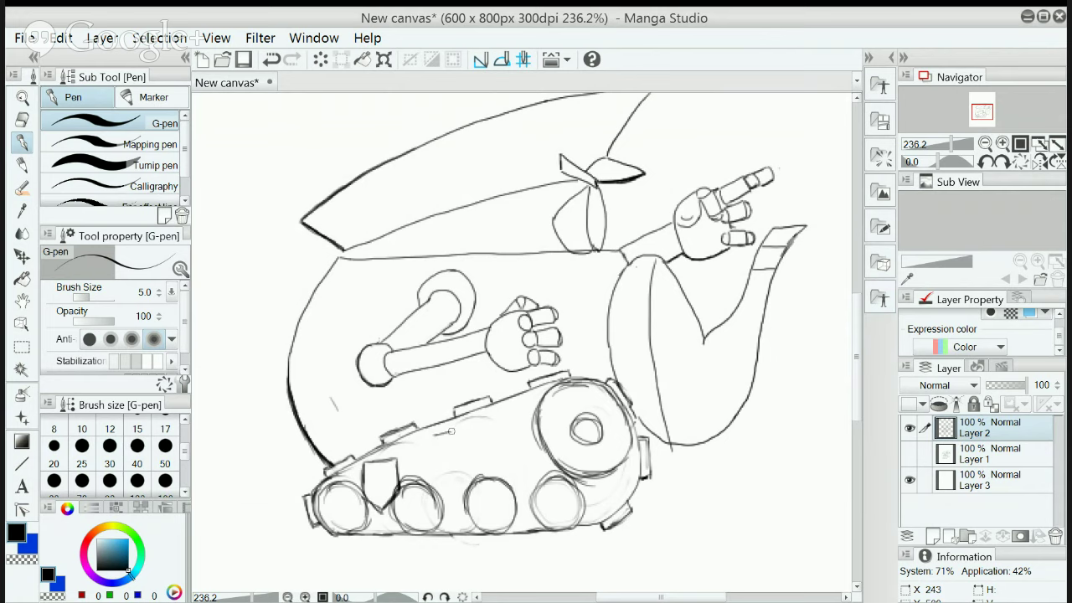
mouse_move(428, 434)
mouse_down()
mouse_move(455, 433)
mouse_move(429, 446)
mouse_move(428, 436)
mouse_move(430, 469)
mouse_move(426, 443)
mouse_move(433, 487)
mouse_move(458, 500)
mouse_move(475, 479)
mouse_up()
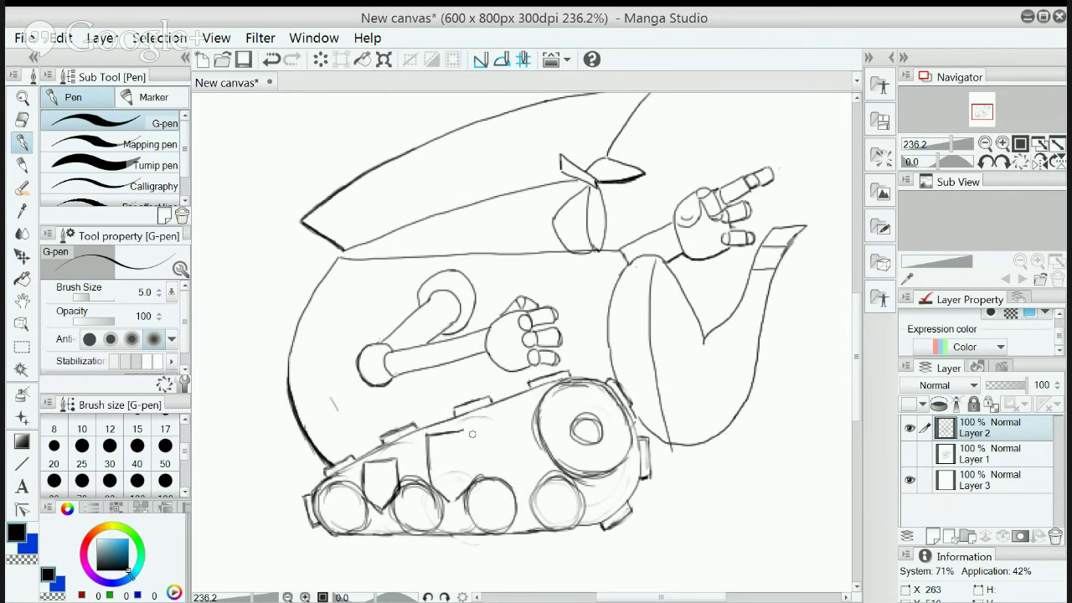
mouse_move(469, 431)
mouse_down()
mouse_move(474, 466)
mouse_move(471, 432)
mouse_move(500, 434)
mouse_move(502, 462)
mouse_up()
drag(498, 420, 504, 474)
mouse_move(498, 422)
mouse_down()
mouse_move(531, 414)
mouse_move(505, 420)
mouse_move(549, 426)
mouse_move(545, 414)
mouse_move(539, 485)
mouse_move(503, 478)
mouse_move(526, 498)
mouse_move(549, 462)
mouse_up()
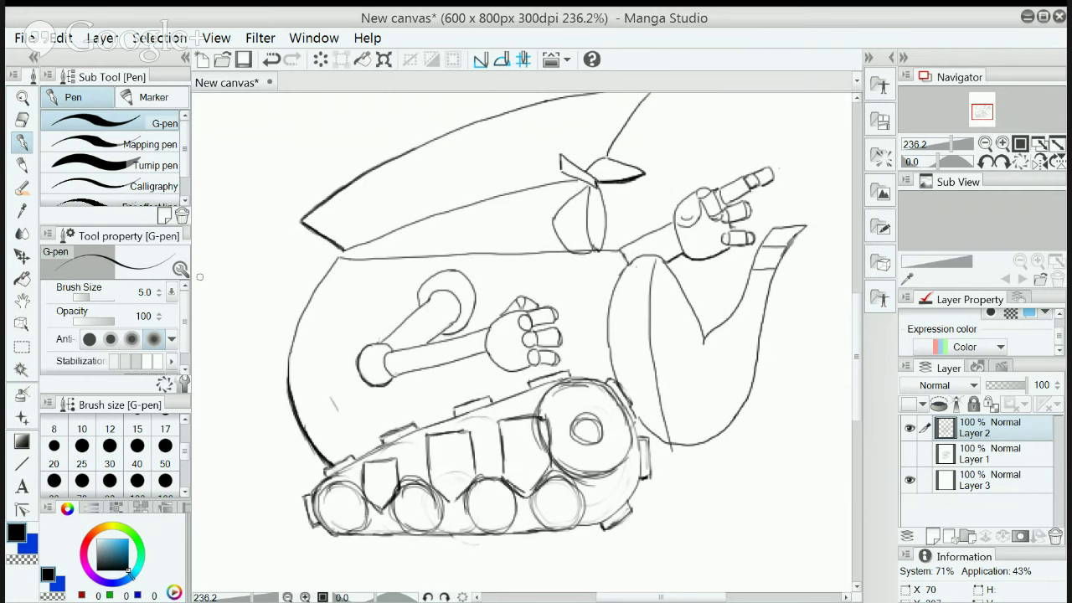
Clean up stray marks around the pointed panel beside the large wheel using the Soft eraser at size 20
click(23, 120)
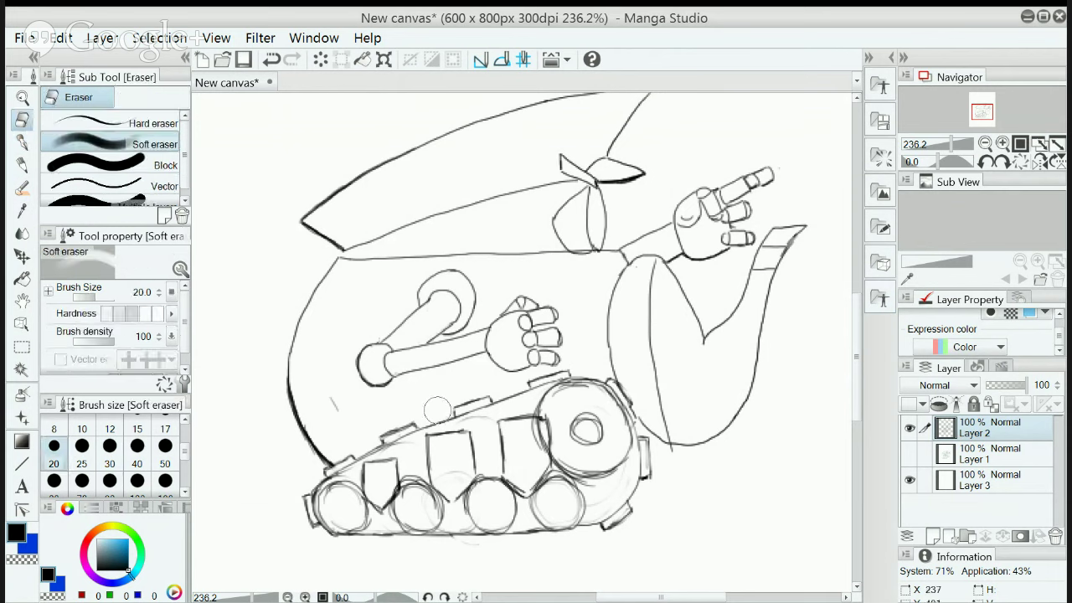
drag(533, 440, 533, 441)
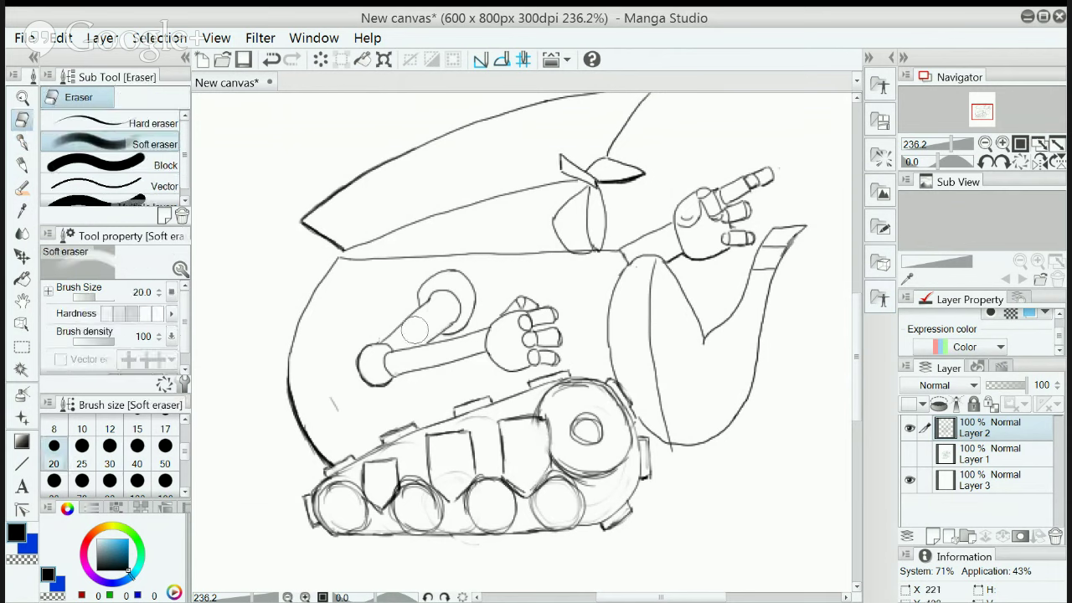
mouse_move(416, 330)
mouse_down()
mouse_move(419, 345)
mouse_move(396, 316)
mouse_up()
Draw three short vertical lines inside the smallest pointed panel with the G-pen, undoing and redrawing misplaced strokes
click(23, 143)
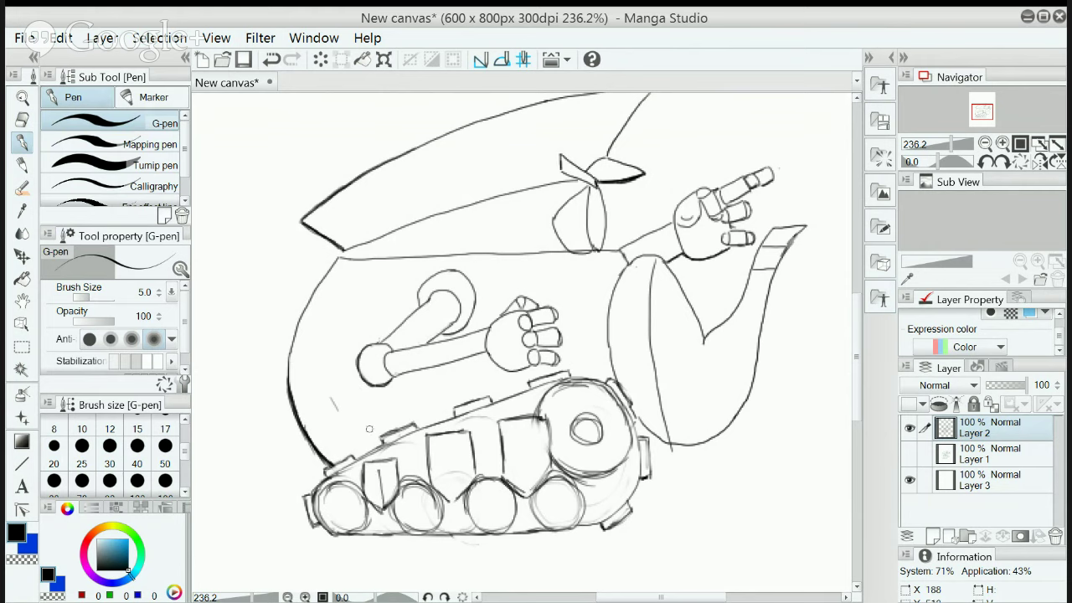
key(ctrl+z)
mouse_move(378, 478)
mouse_down()
mouse_move(382, 503)
mouse_move(373, 495)
mouse_up()
key(ctrl+z)
drag(371, 475, 378, 500)
key(ctrl+z)
mouse_move(369, 474)
mouse_down()
mouse_move(368, 503)
mouse_move(384, 499)
mouse_move(372, 482)
mouse_move(371, 494)
mouse_up()
key(ctrl+z)
key(ctrl+z)
key(ctrl+z)
drag(388, 474, 389, 501)
Draw three vertical lines inside each of the two larger pointed panels, undoing and redrawing a misplaced stroke
drag(450, 453, 453, 501)
drag(437, 462, 443, 488)
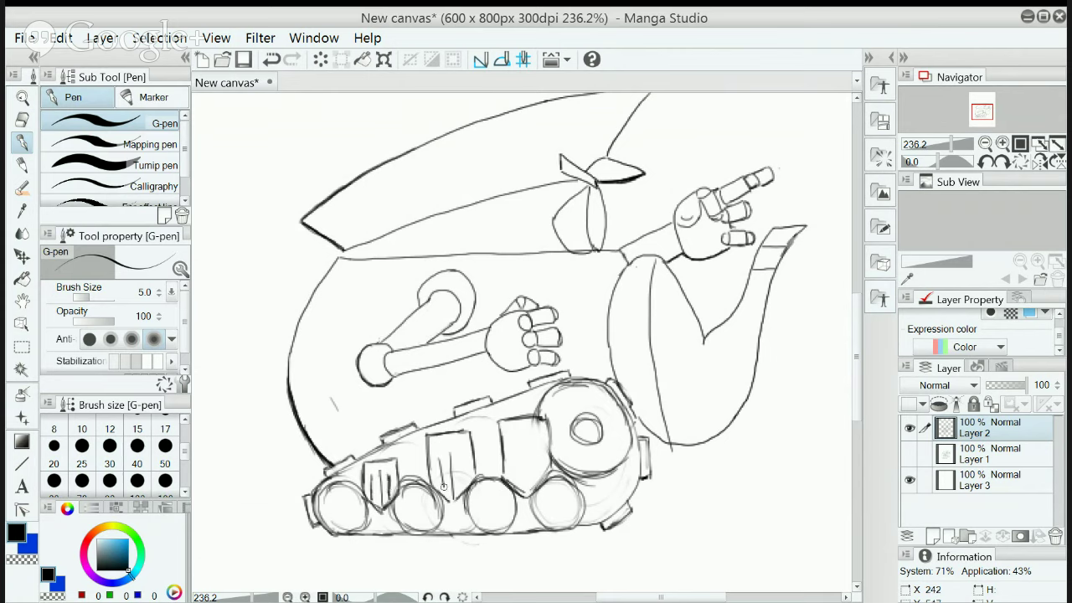
key(ctrl+z)
drag(437, 458, 443, 492)
drag(464, 452, 469, 479)
drag(526, 446, 530, 485)
mouse_move(526, 441)
mouse_down()
mouse_move(531, 486)
mouse_move(519, 484)
mouse_up()
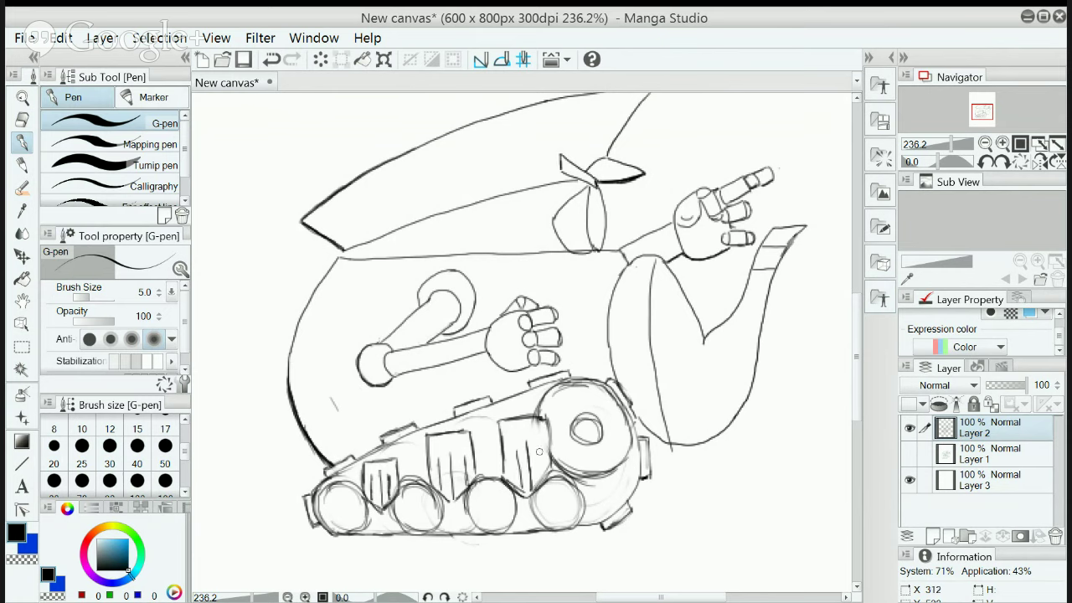
drag(537, 448, 540, 481)
Draw axle arms from the pointed panels to the centres of the four small wheels, and set the Soft eraser to size 10
mouse_move(342, 503)
mouse_down()
mouse_move(343, 515)
mouse_move(344, 503)
mouse_move(375, 498)
mouse_move(427, 513)
mouse_move(407, 494)
mouse_move(412, 509)
mouse_up()
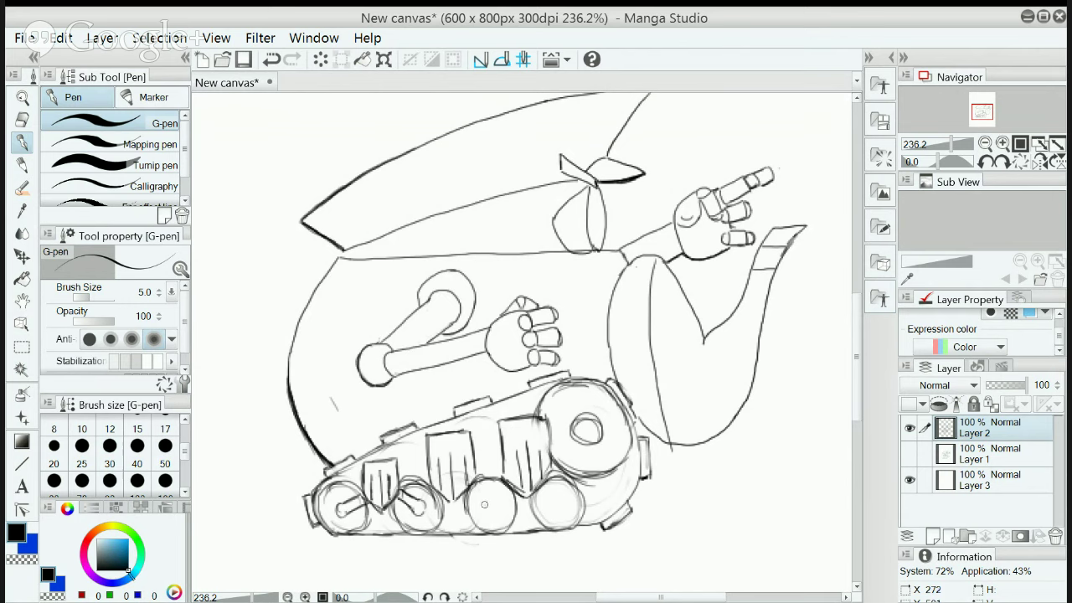
mouse_move(484, 502)
mouse_down()
mouse_move(498, 509)
mouse_move(501, 498)
mouse_move(418, 496)
mouse_move(494, 507)
mouse_move(506, 485)
mouse_move(496, 508)
mouse_move(533, 492)
mouse_move(564, 507)
mouse_move(567, 494)
mouse_move(555, 511)
mouse_move(564, 499)
mouse_move(553, 486)
mouse_move(543, 495)
mouse_move(564, 507)
mouse_up()
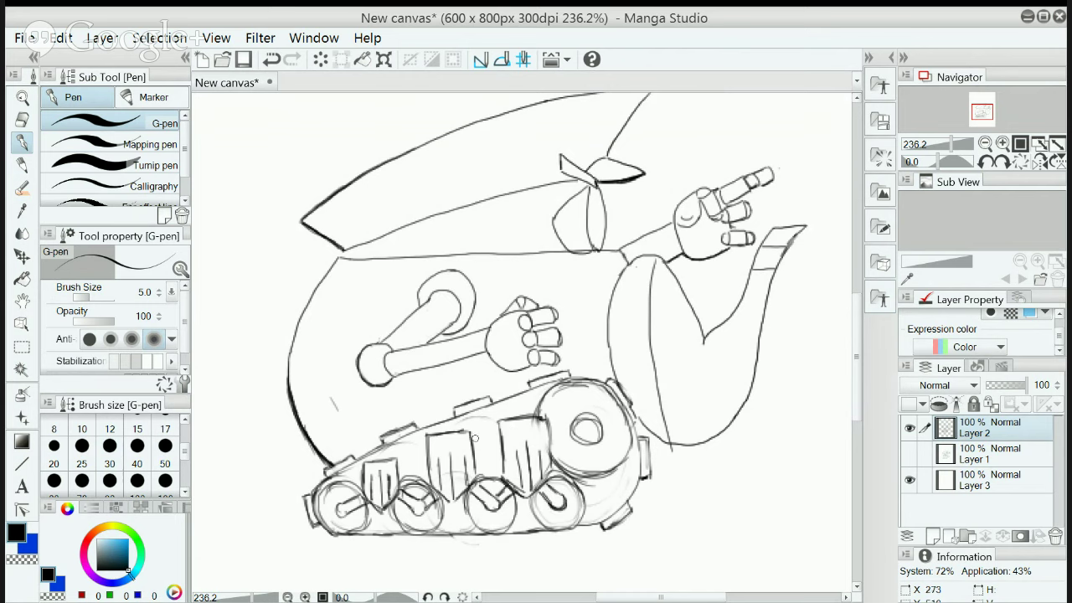
click(22, 120)
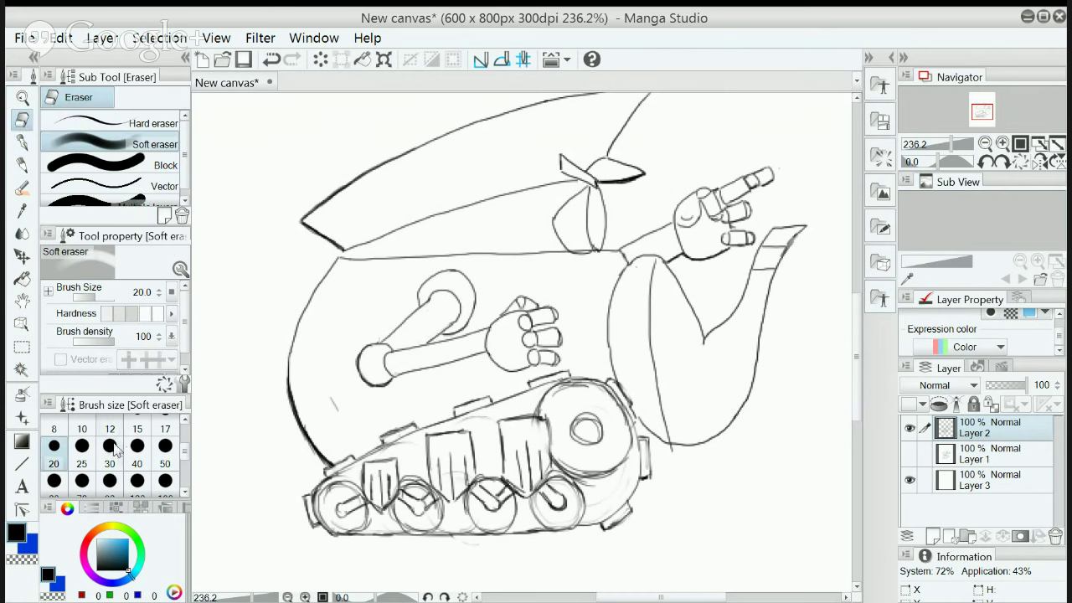
click(81, 423)
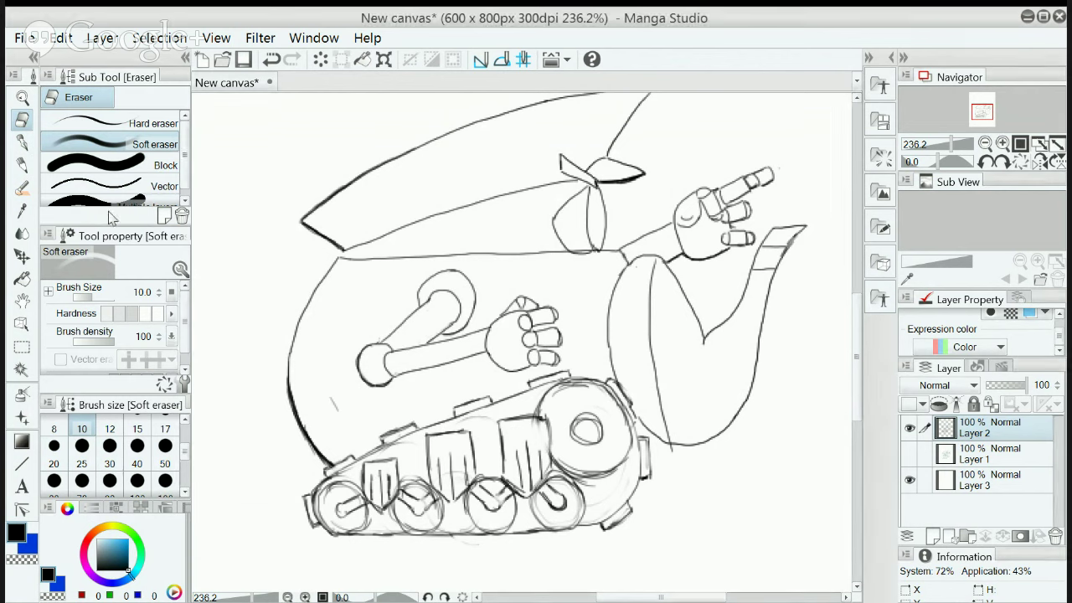
Draw shaded angular braces between the pointed panels and an arm reaching the large wheel's hub with the G-pen
click(23, 142)
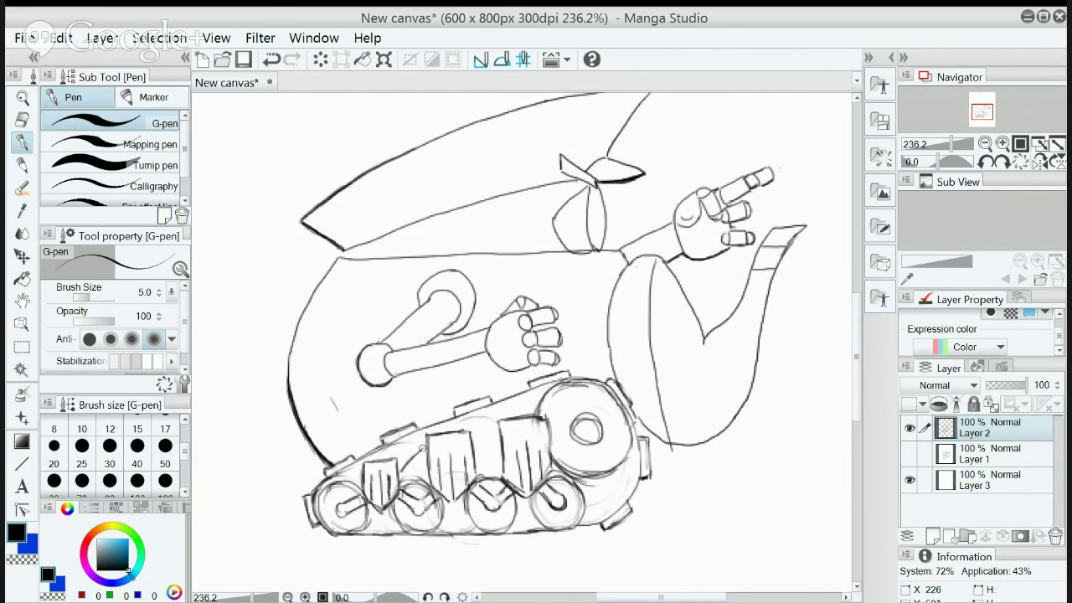
drag(398, 475, 424, 440)
drag(399, 451, 400, 465)
drag(482, 444, 500, 423)
mouse_move(475, 456)
mouse_down()
mouse_move(494, 420)
mouse_move(469, 425)
mouse_up()
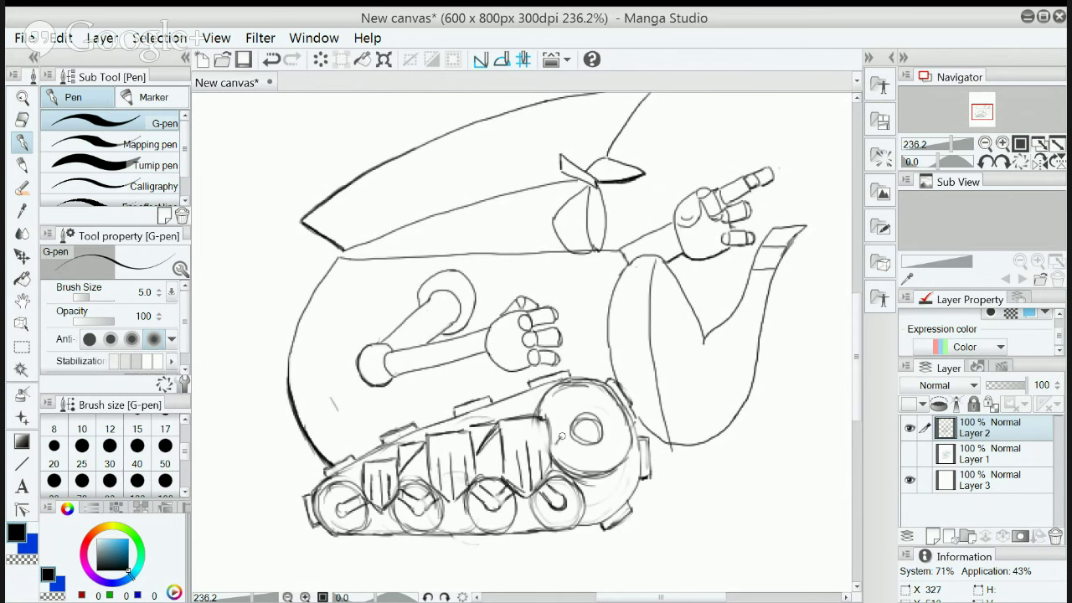
mouse_move(558, 441)
mouse_down()
mouse_move(581, 414)
mouse_move(549, 413)
mouse_move(584, 410)
mouse_move(554, 443)
mouse_up()
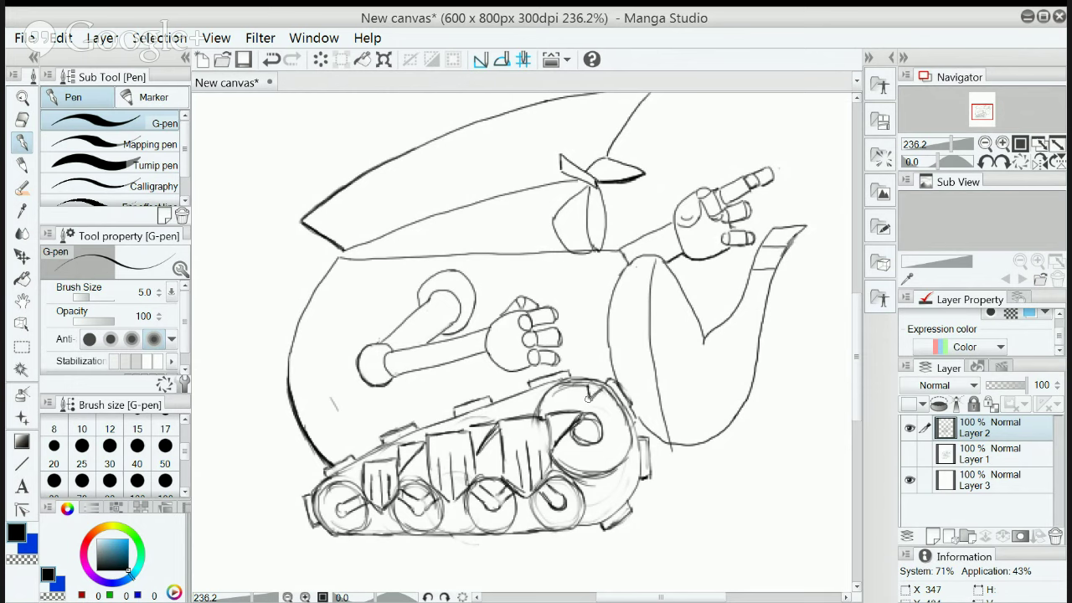
Draw a ring of jagged gear teeth inside the large wheel and erase its outer circle with the Soft eraser
drag(588, 401, 604, 390)
mouse_move(606, 402)
mouse_down()
mouse_move(618, 391)
mouse_move(606, 426)
mouse_move(625, 429)
mouse_up()
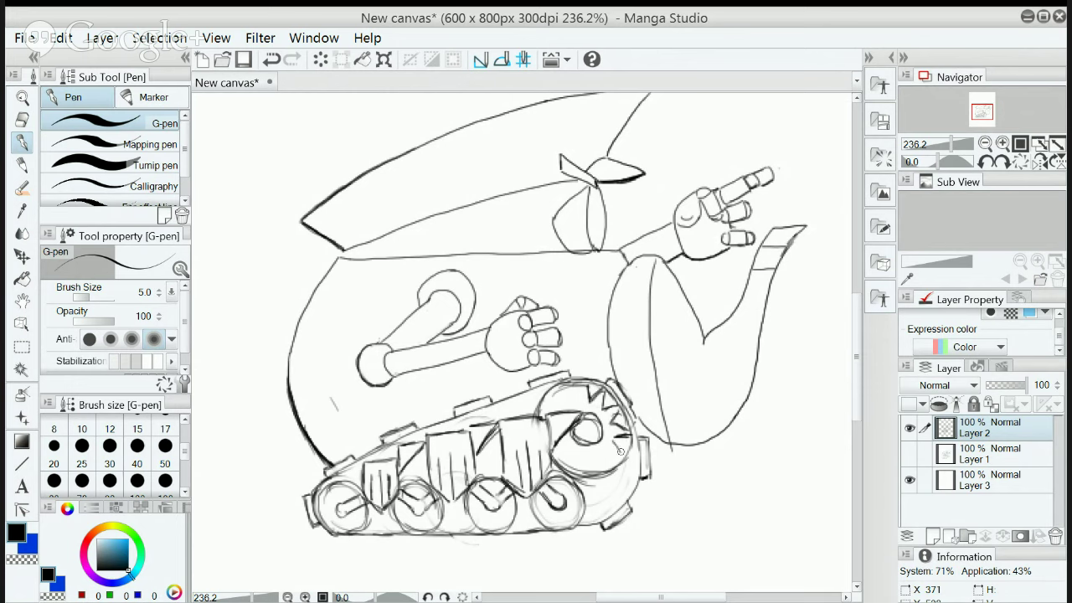
drag(623, 436, 620, 457)
mouse_move(601, 450)
mouse_down()
mouse_move(599, 466)
mouse_move(615, 449)
mouse_move(598, 461)
mouse_move(583, 451)
mouse_move(573, 465)
mouse_move(586, 452)
mouse_move(601, 466)
mouse_up()
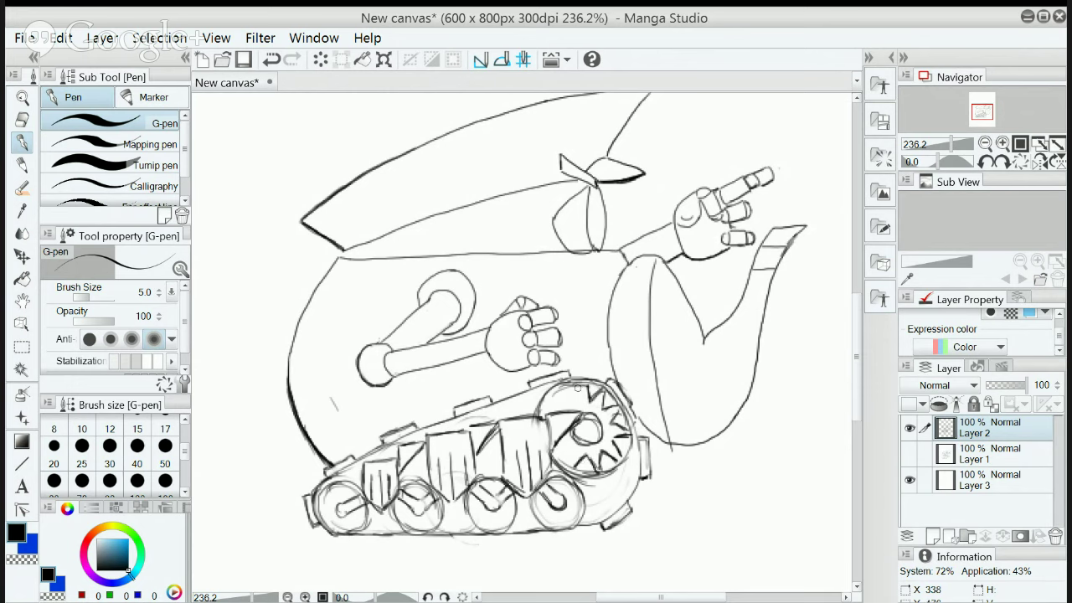
mouse_move(575, 402)
mouse_down()
mouse_move(589, 382)
mouse_move(576, 397)
mouse_move(573, 385)
mouse_move(578, 404)
mouse_move(556, 382)
mouse_move(573, 400)
mouse_move(546, 404)
mouse_move(560, 407)
mouse_move(548, 413)
mouse_up()
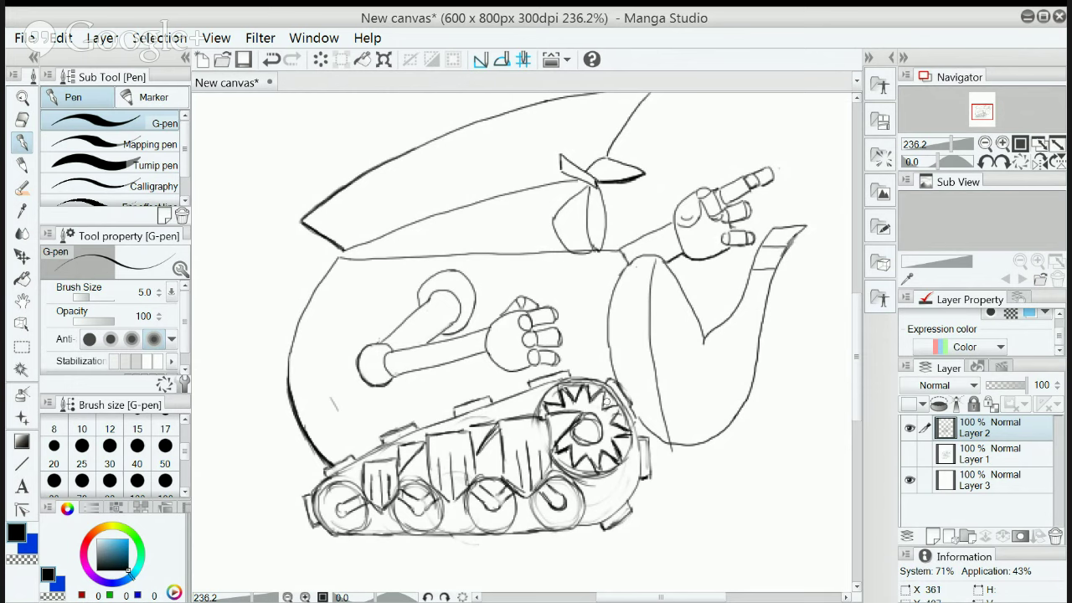
click(22, 119)
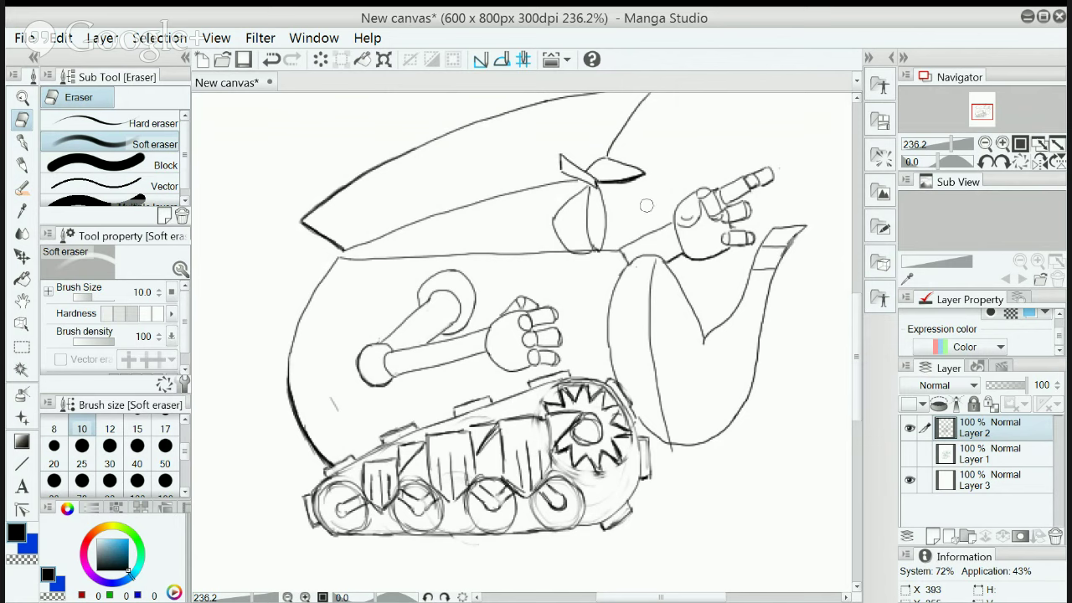
Draw a solid black oval pupil in the eye with the G-pen and erase stray lines under the eye
click(21, 144)
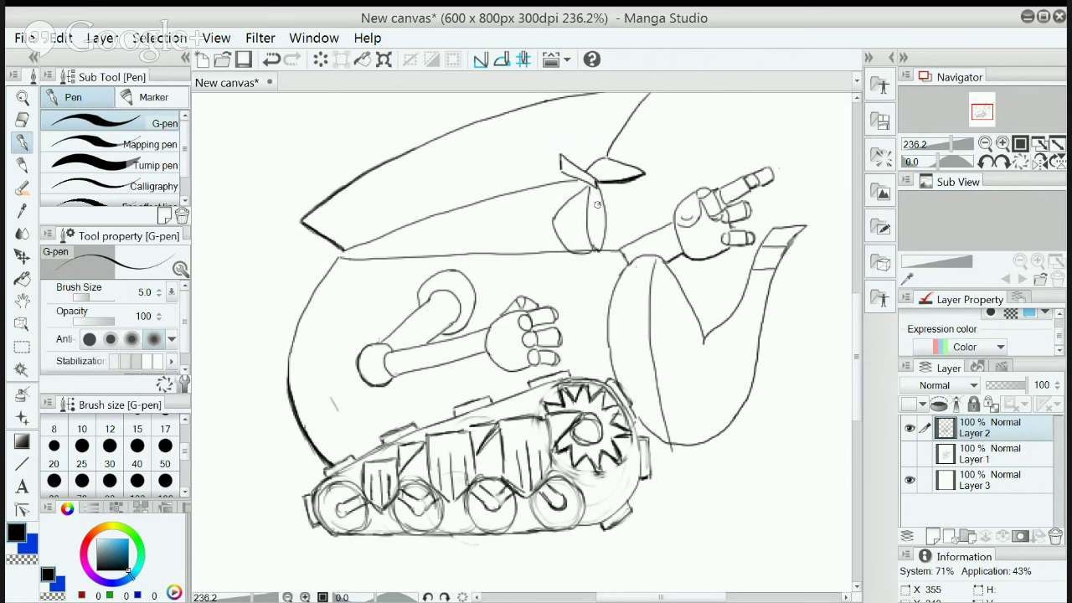
key(ctrl+z)
key(ctrl+y)
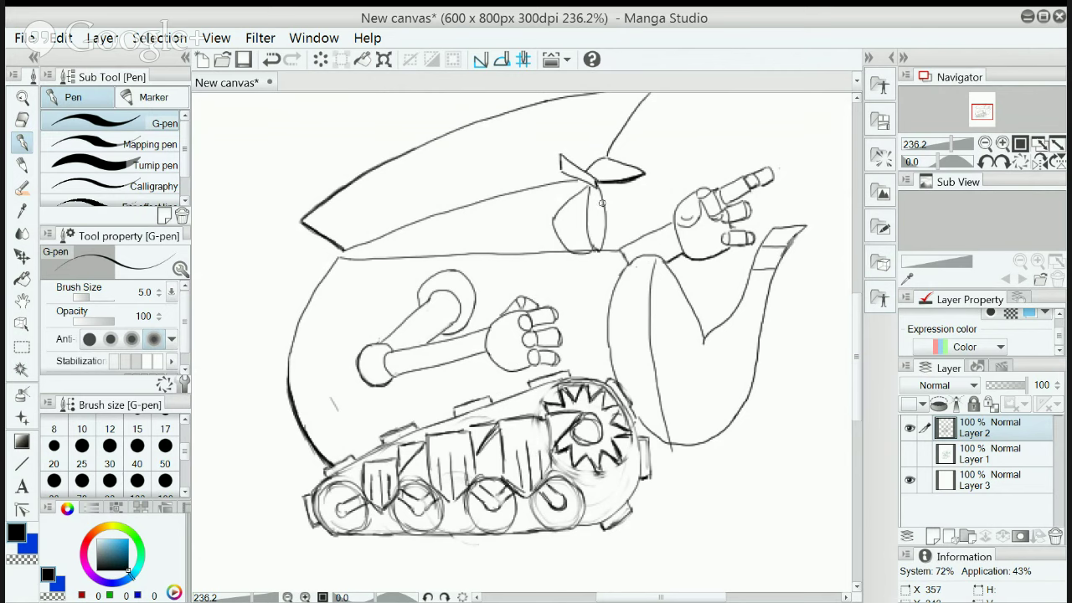
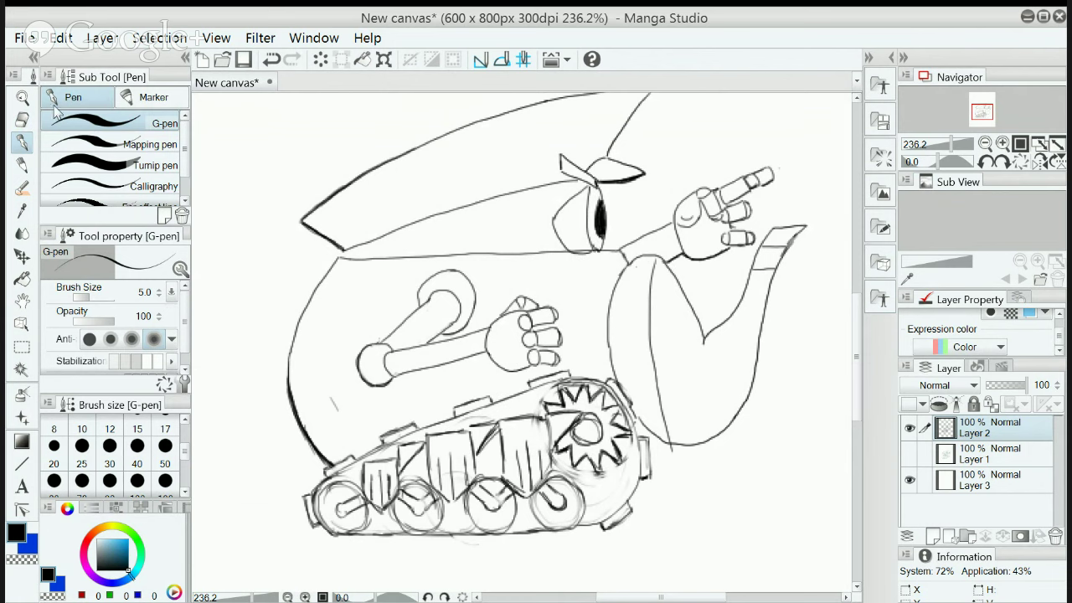
click(23, 120)
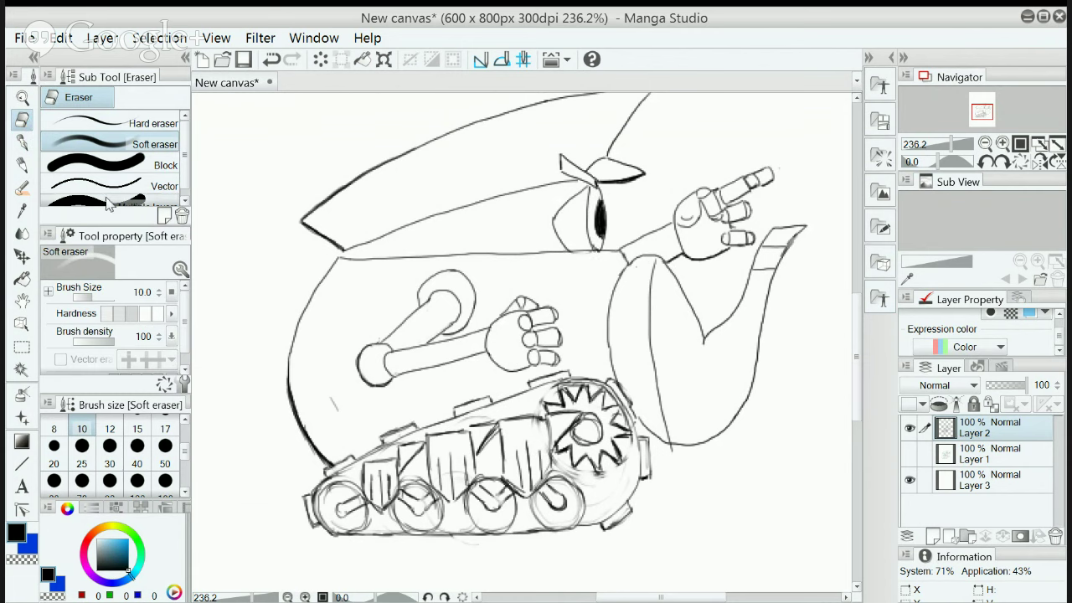
click(23, 142)
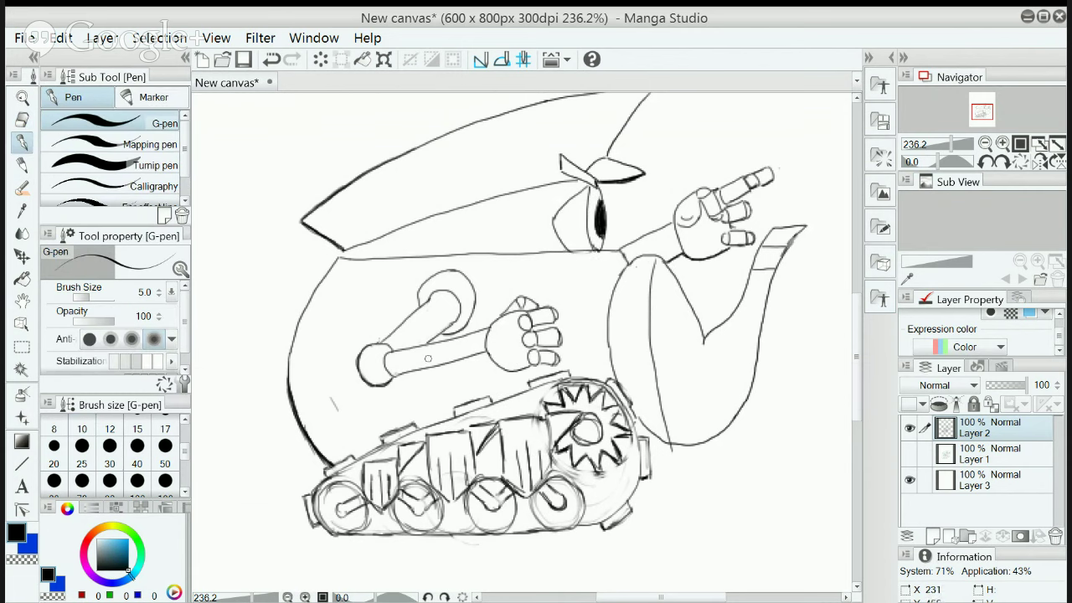
Hatch the underside of the near upper arm with short size-5 G-pen strokes, from the shoulder down towards the forearm
scroll(428, 358, up, 4)
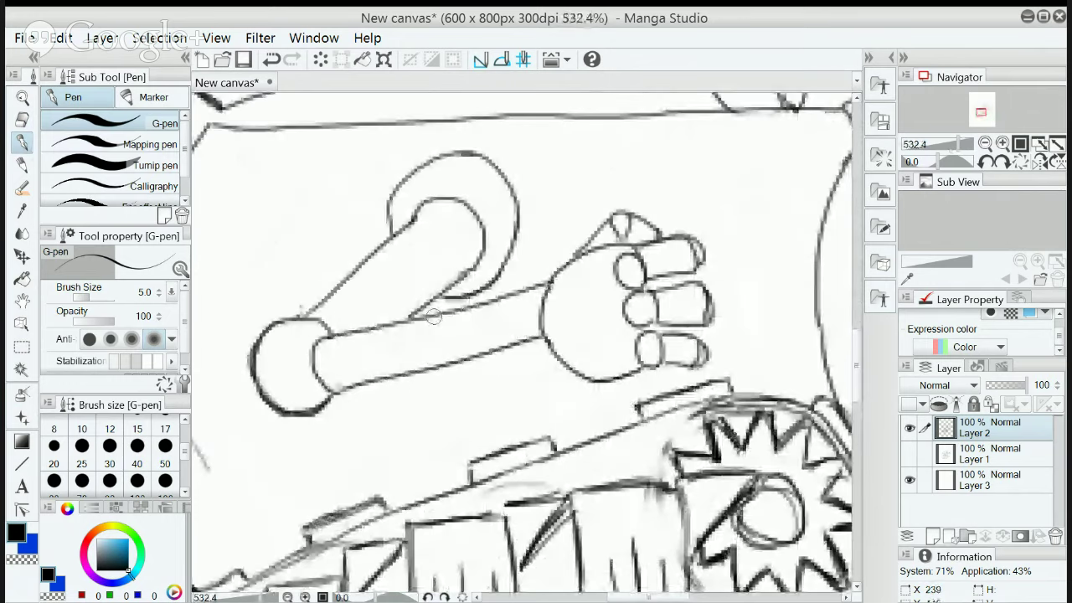
scroll(433, 316, up, 1)
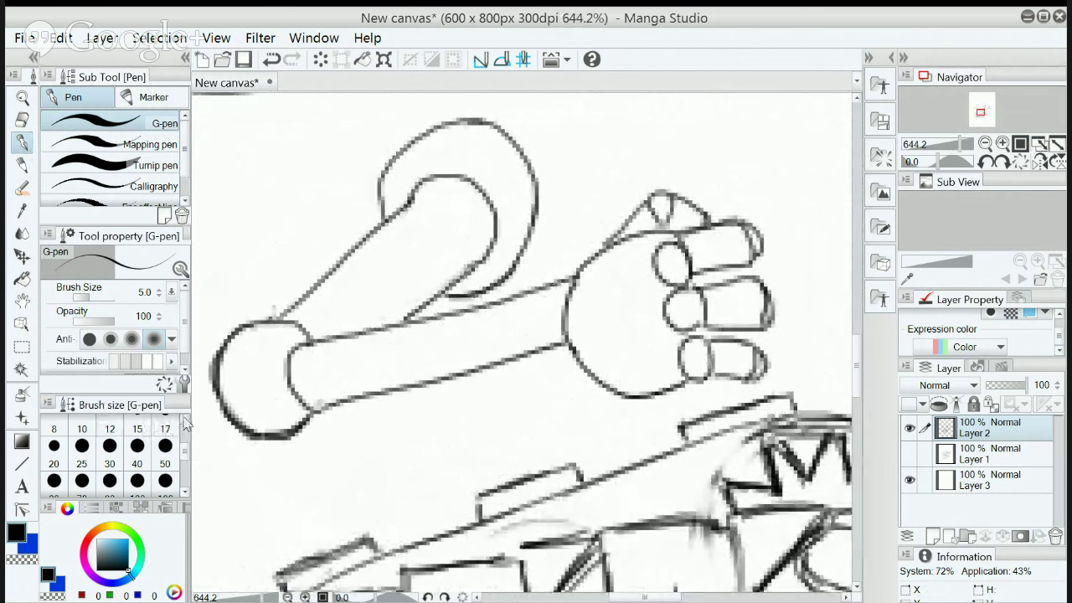
scroll(188, 425, up, 2)
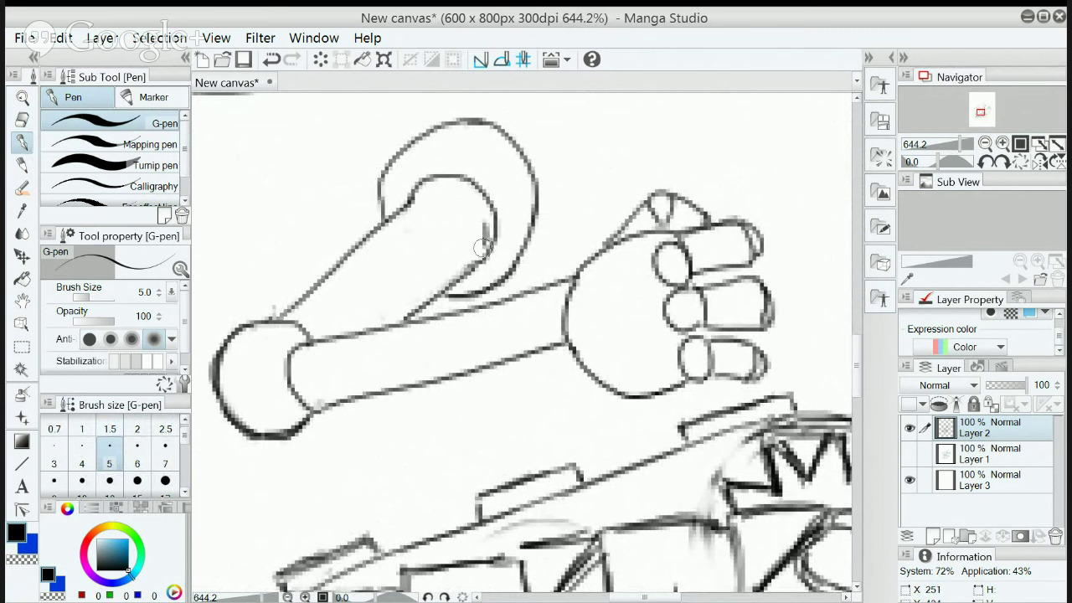
mouse_move(487, 224)
mouse_down()
mouse_move(476, 252)
mouse_move(474, 230)
mouse_move(470, 259)
mouse_move(464, 240)
mouse_move(465, 268)
mouse_move(455, 247)
mouse_move(429, 298)
mouse_up()
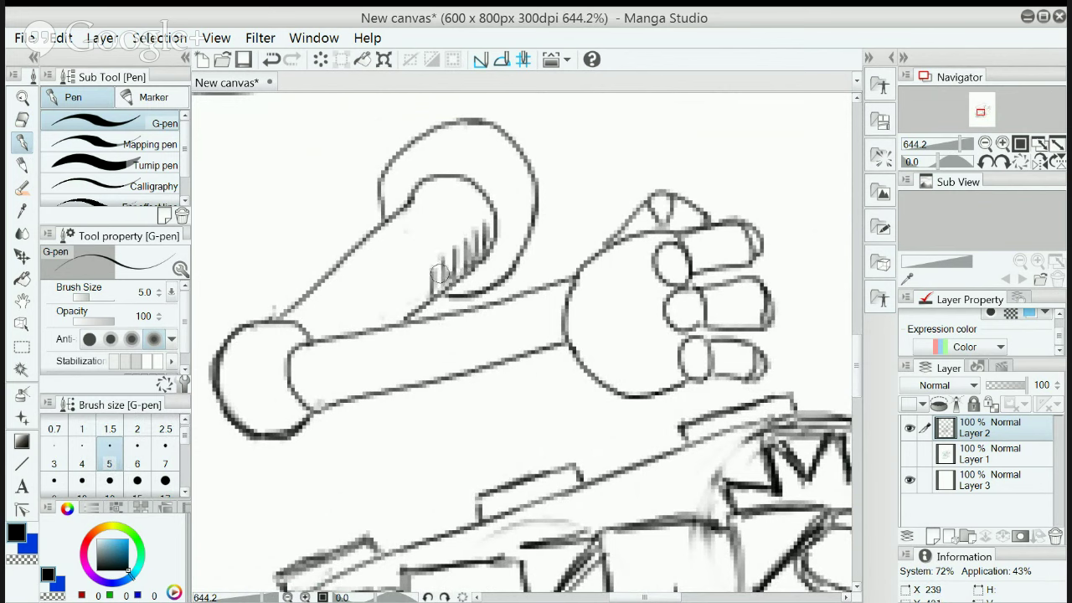
key(ctrl+z)
mouse_move(450, 253)
mouse_down()
mouse_move(440, 279)
mouse_move(442, 266)
mouse_up()
key(ctrl+z)
key(ctrl+z)
key(ctrl+z)
key(ctrl+z)
mouse_move(466, 243)
mouse_down()
mouse_move(457, 278)
mouse_move(448, 263)
mouse_move(435, 270)
mouse_move(407, 303)
mouse_up()
mouse_move(421, 288)
mouse_down()
mouse_move(393, 321)
mouse_move(386, 309)
mouse_move(371, 333)
mouse_up()
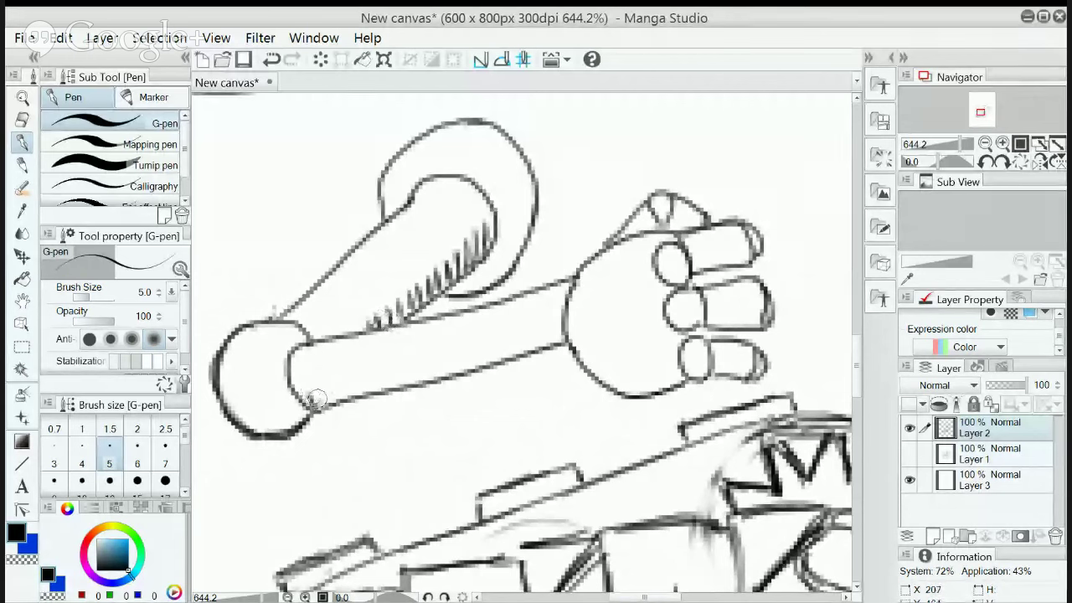
Hatch along the lower edge of the near forearm with short, evenly spaced G-pen strokes from the elbow to the fist
mouse_move(315, 395)
mouse_down()
mouse_move(310, 407)
mouse_move(322, 404)
mouse_up()
drag(331, 391, 331, 401)
drag(340, 388, 339, 400)
drag(347, 387, 345, 398)
mouse_move(353, 385)
mouse_down()
mouse_move(348, 397)
mouse_move(362, 393)
mouse_up()
drag(370, 381, 369, 392)
drag(377, 379, 375, 390)
drag(384, 378, 382, 389)
drag(390, 376, 389, 387)
drag(397, 375, 396, 385)
drag(404, 372, 399, 384)
drag(407, 372, 406, 383)
drag(413, 370, 412, 381)
drag(420, 369, 422, 379)
mouse_move(431, 366)
mouse_down()
mouse_move(425, 378)
mouse_move(442, 373)
mouse_up()
drag(451, 361, 448, 372)
drag(457, 359, 456, 371)
drag(464, 357, 466, 368)
mouse_move(474, 355)
mouse_down()
mouse_move(469, 366)
mouse_move(485, 364)
mouse_up()
drag(494, 351, 493, 362)
drag(502, 349, 501, 360)
drag(510, 348, 509, 359)
drag(518, 346, 517, 357)
drag(526, 344, 526, 355)
drag(535, 343, 539, 352)
mouse_move(548, 340)
mouse_down()
mouse_move(543, 352)
mouse_move(556, 349)
mouse_up()
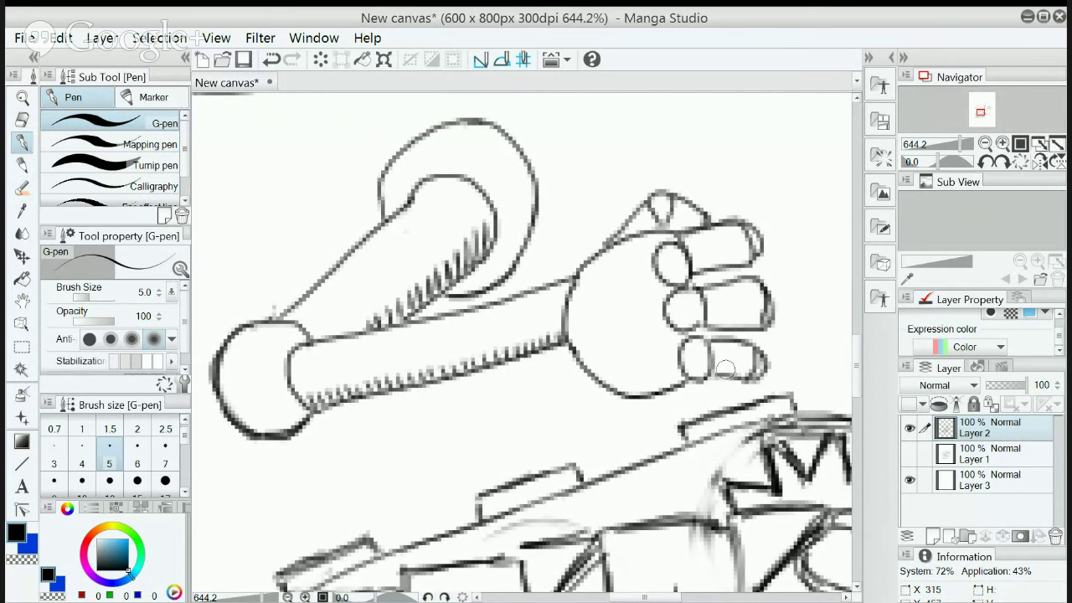
Hatch the undersides of the near fist's fingers and thumb, and draw a curved shading line inside the elbow ball
drag(717, 366, 751, 377)
mouse_move(711, 317)
mouse_down()
mouse_move(747, 319)
mouse_move(754, 331)
mouse_move(739, 314)
mouse_up()
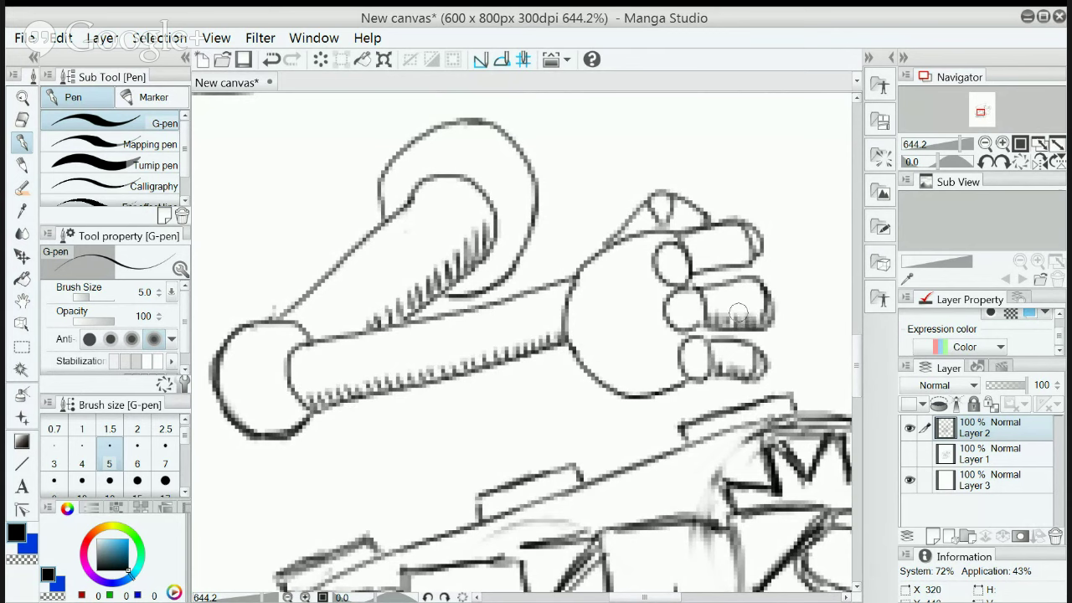
drag(696, 262, 740, 252)
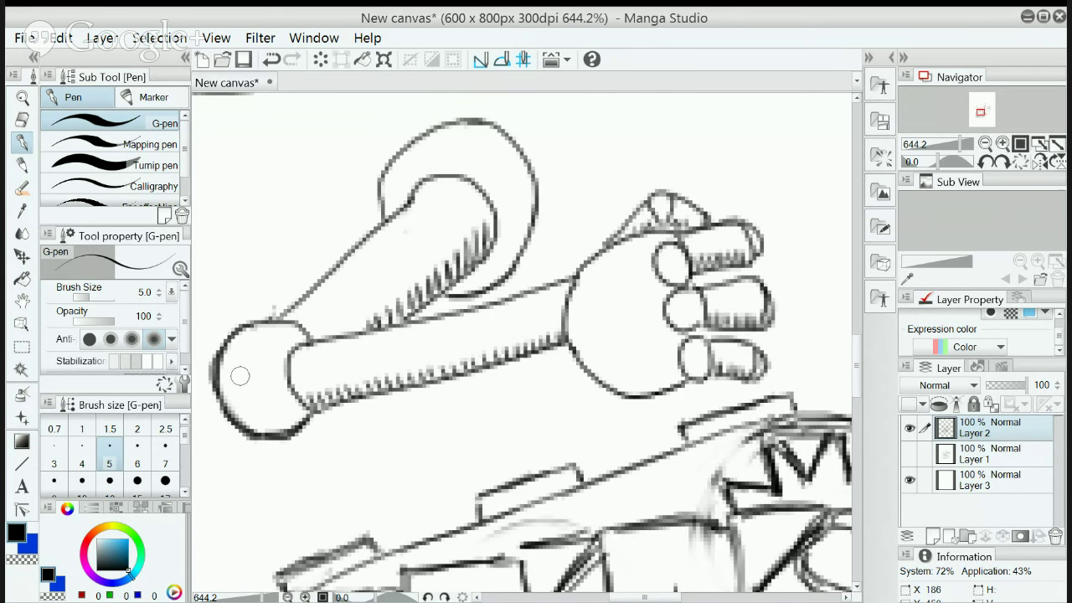
drag(233, 360, 251, 417)
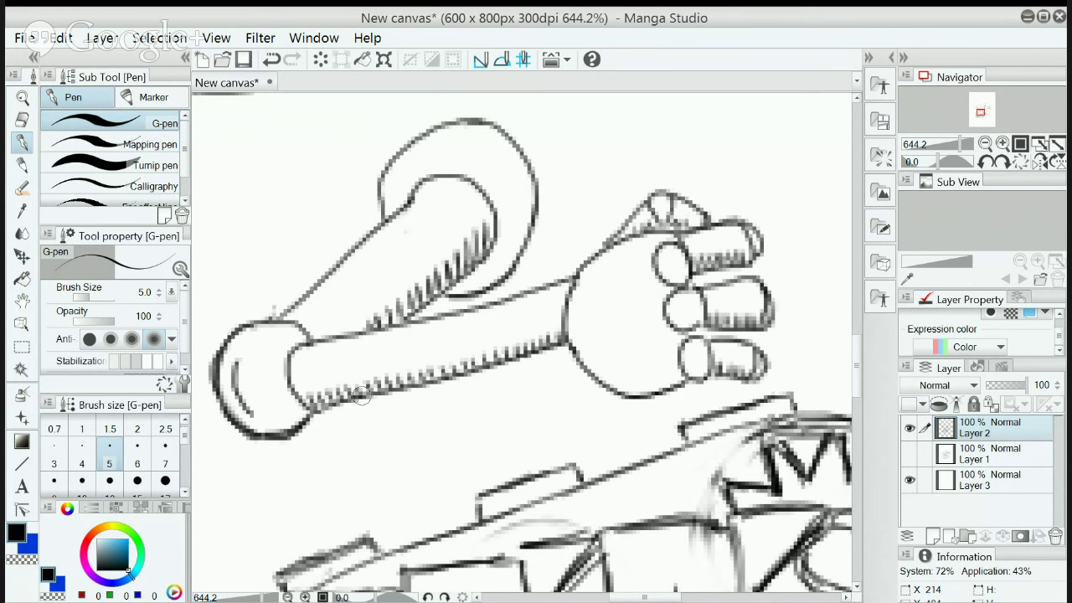
scroll(362, 395, down, 3)
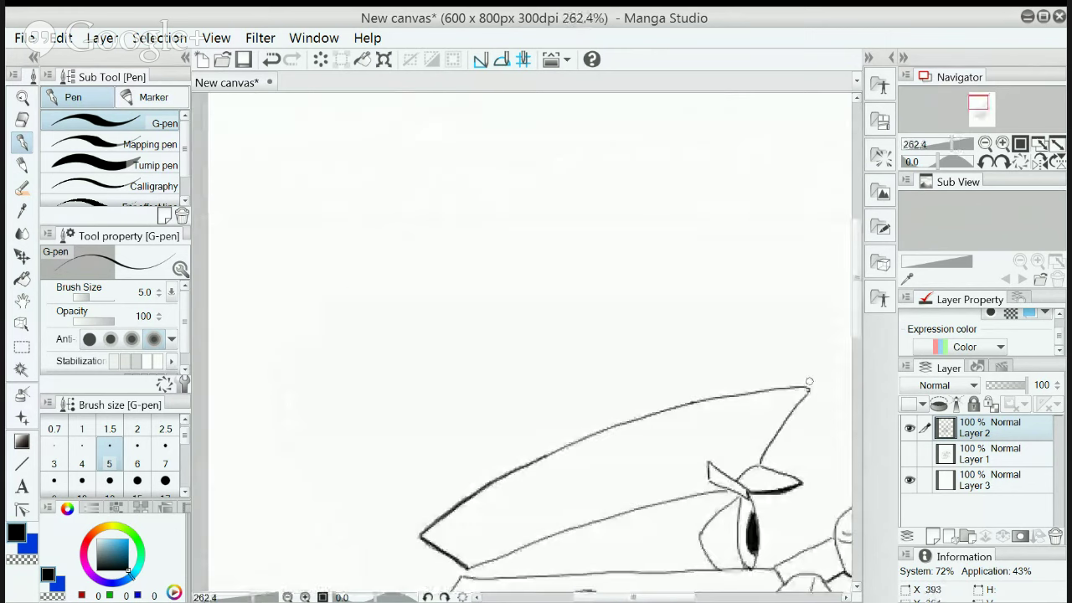
mouse_move(856, 349)
mouse_down()
mouse_move(858, 339)
mouse_move(865, 423)
mouse_move(862, 411)
mouse_up()
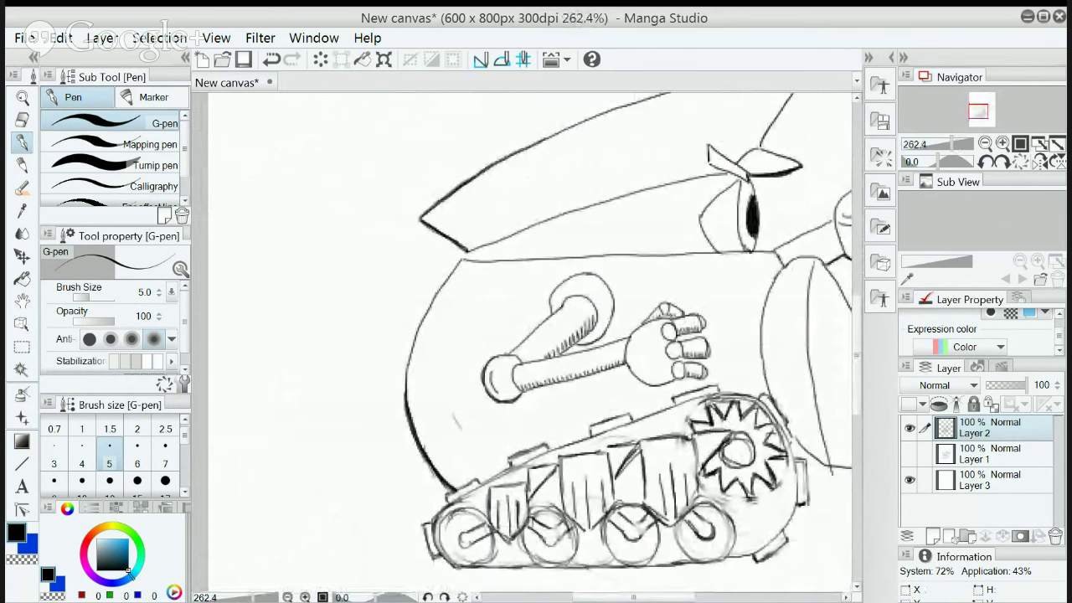
scroll(670, 478, right, 5)
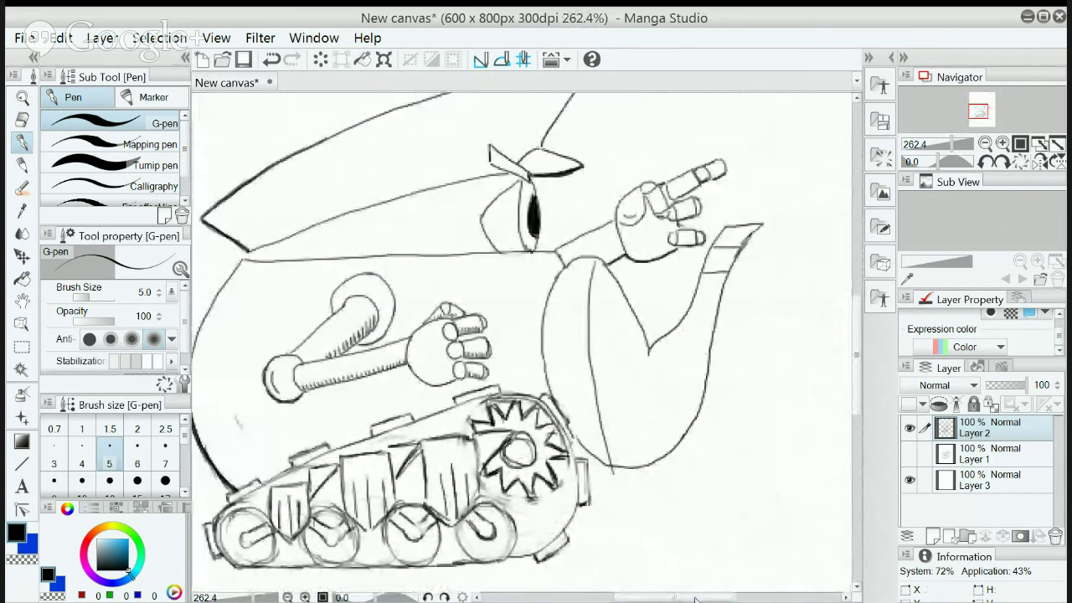
scroll(670, 479, up, 3)
scroll(630, 410, up, 2)
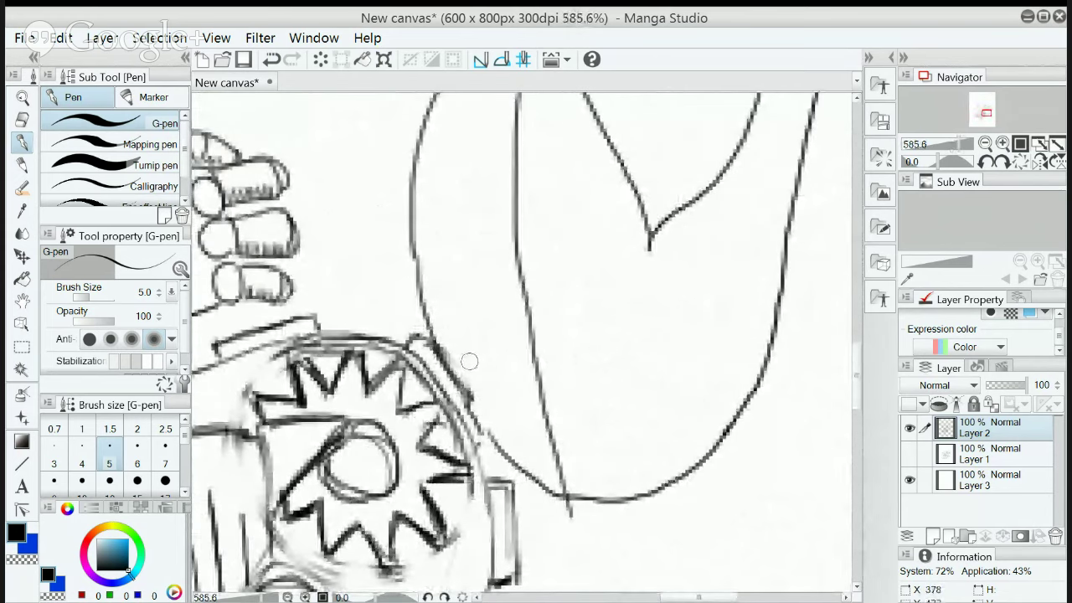
drag(467, 348, 513, 457)
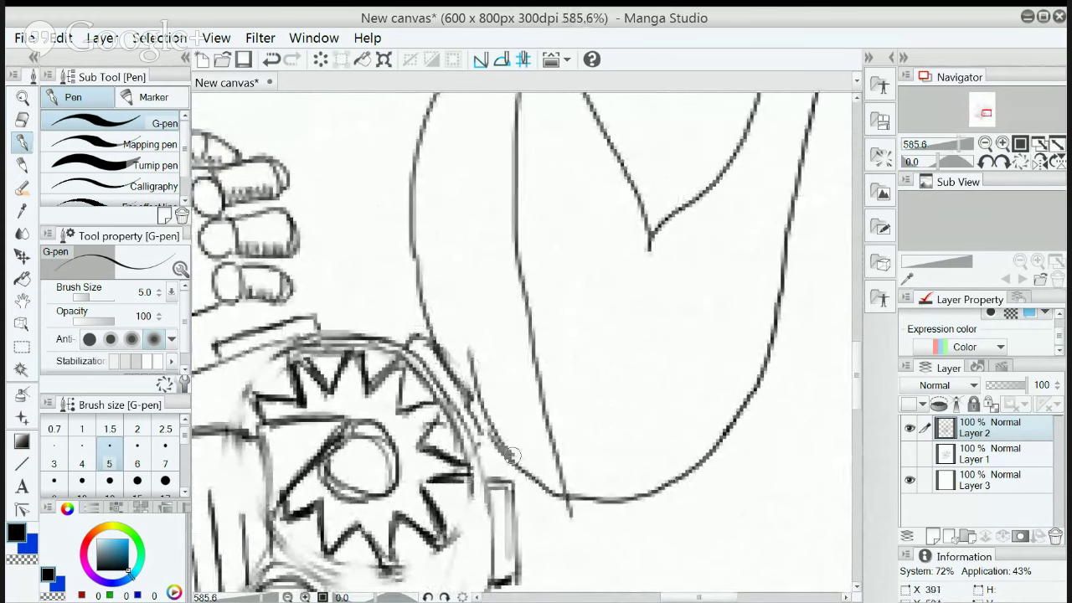
drag(519, 445, 541, 481)
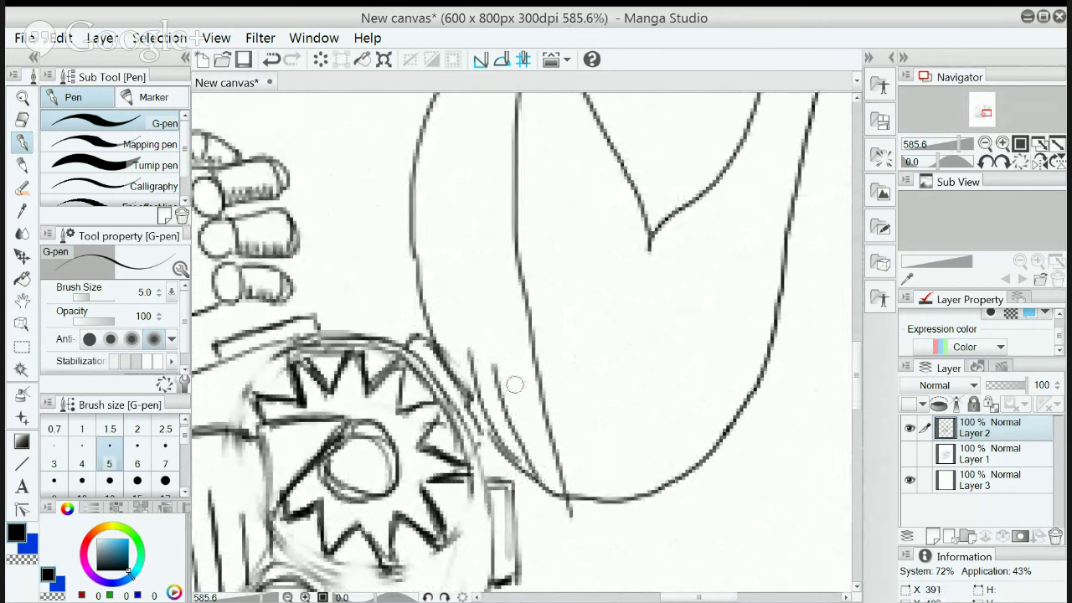
key(ctrl+z)
key(ctrl+z)
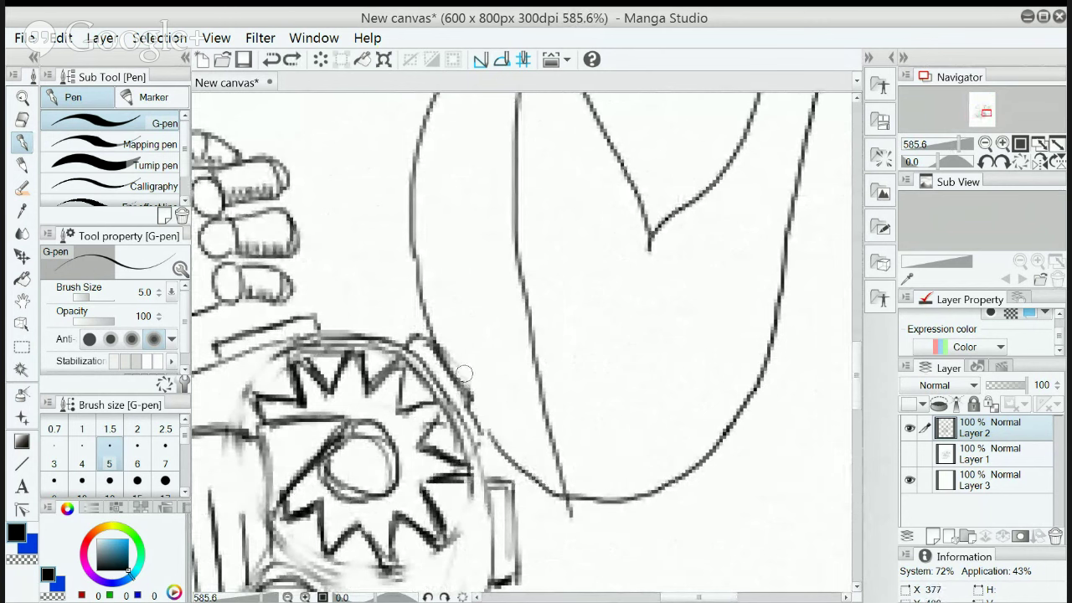
Hatch inside the lower edge of the large upturned shape beside the track and erase its overshooting line with the Soft eraser
drag(457, 362, 453, 366)
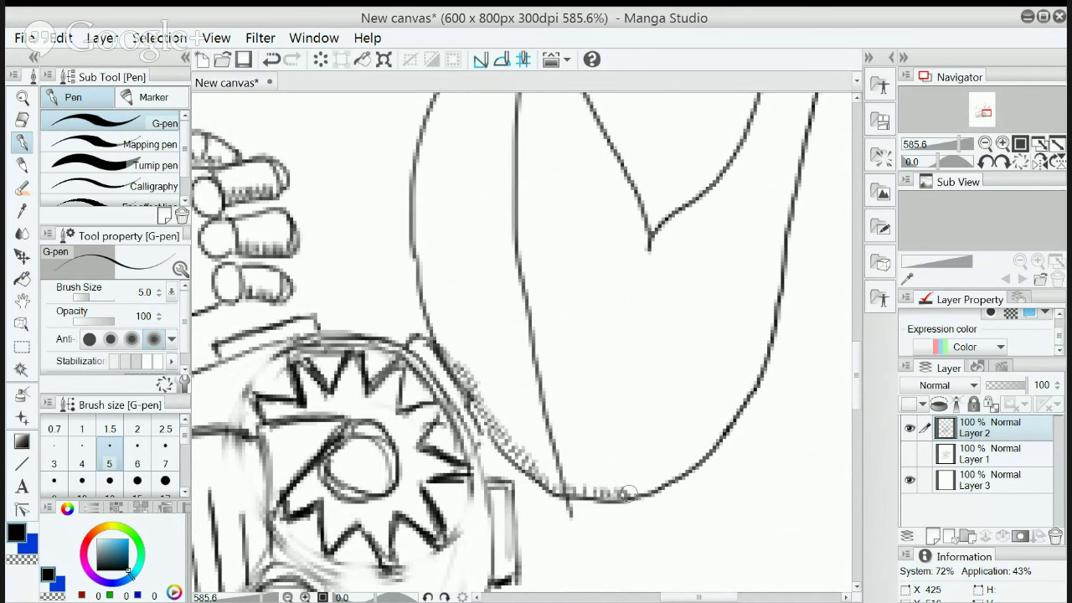
drag(636, 485, 636, 494)
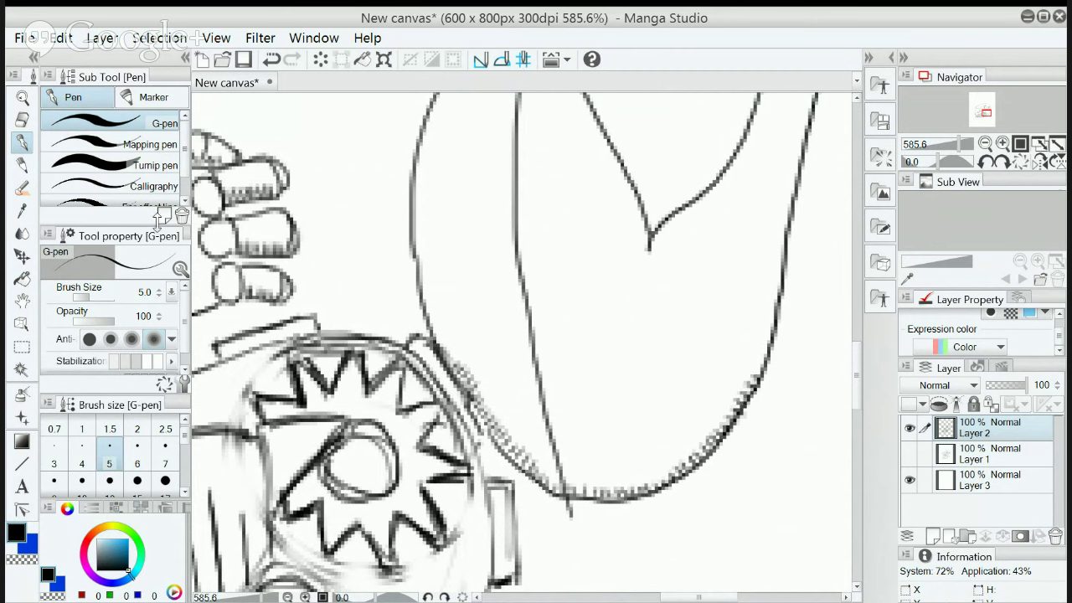
click(24, 122)
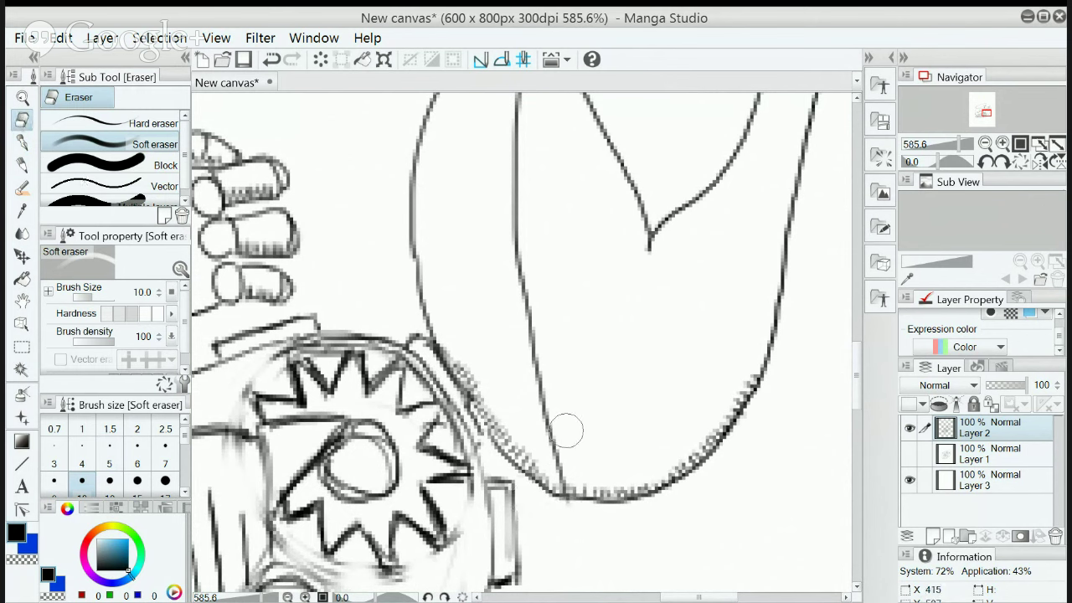
Thicken the hatched lower outline of the large upturned shape with overlapping size-5 G-pen strokes
click(24, 143)
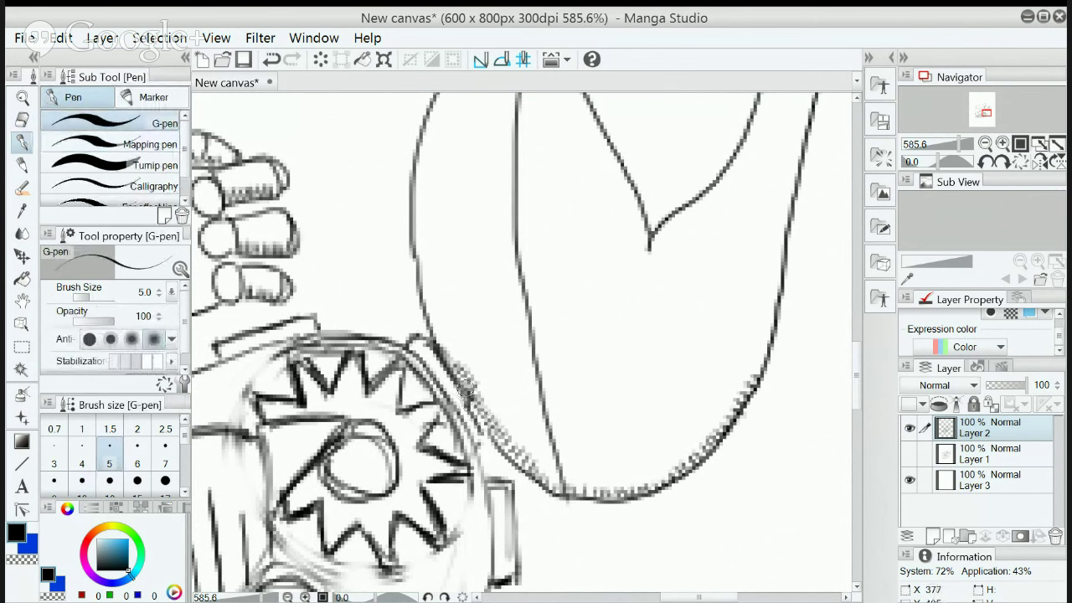
drag(475, 417, 514, 460)
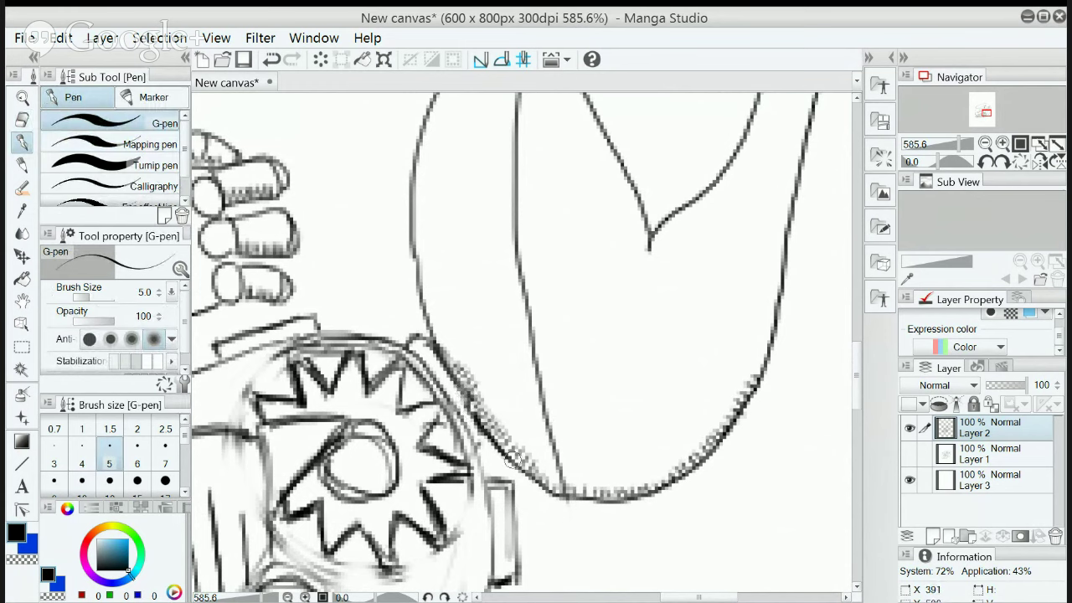
mouse_move(481, 417)
mouse_down()
mouse_move(530, 478)
mouse_move(498, 451)
mouse_move(563, 497)
mouse_up()
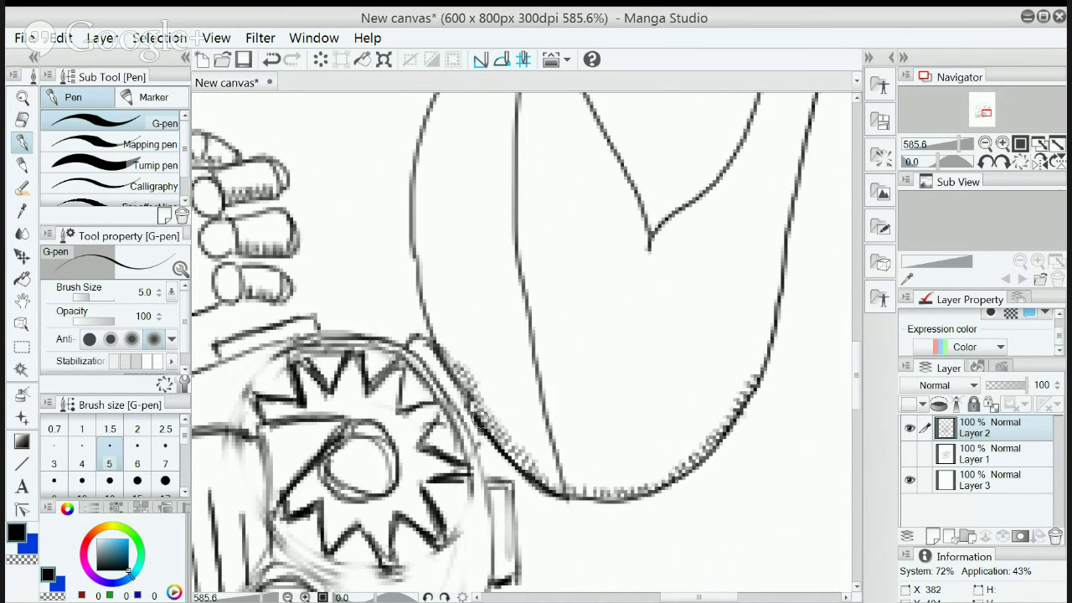
drag(483, 432, 536, 485)
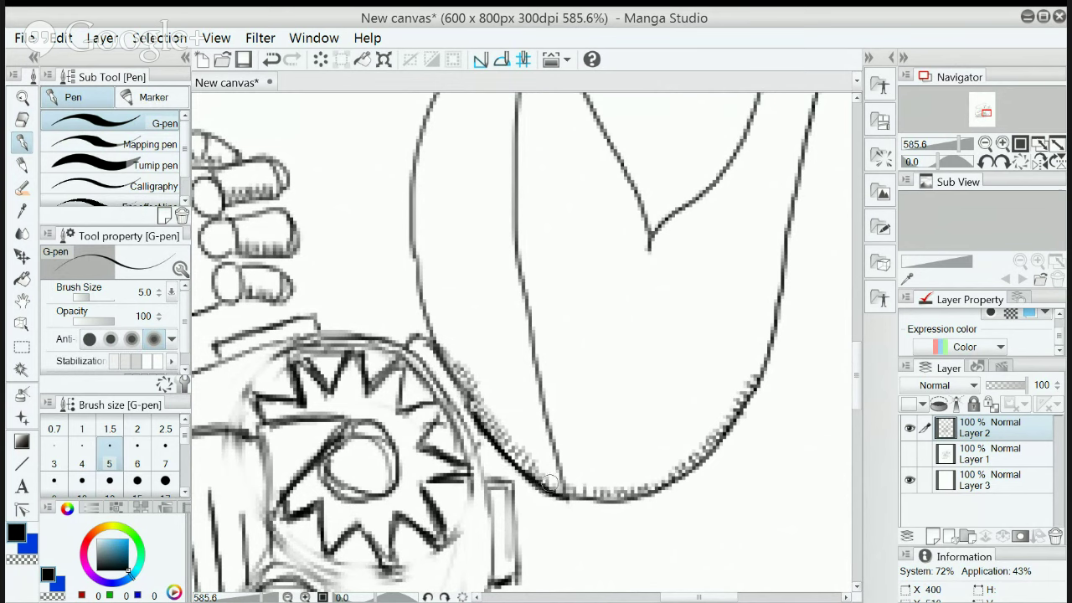
drag(572, 502, 614, 503)
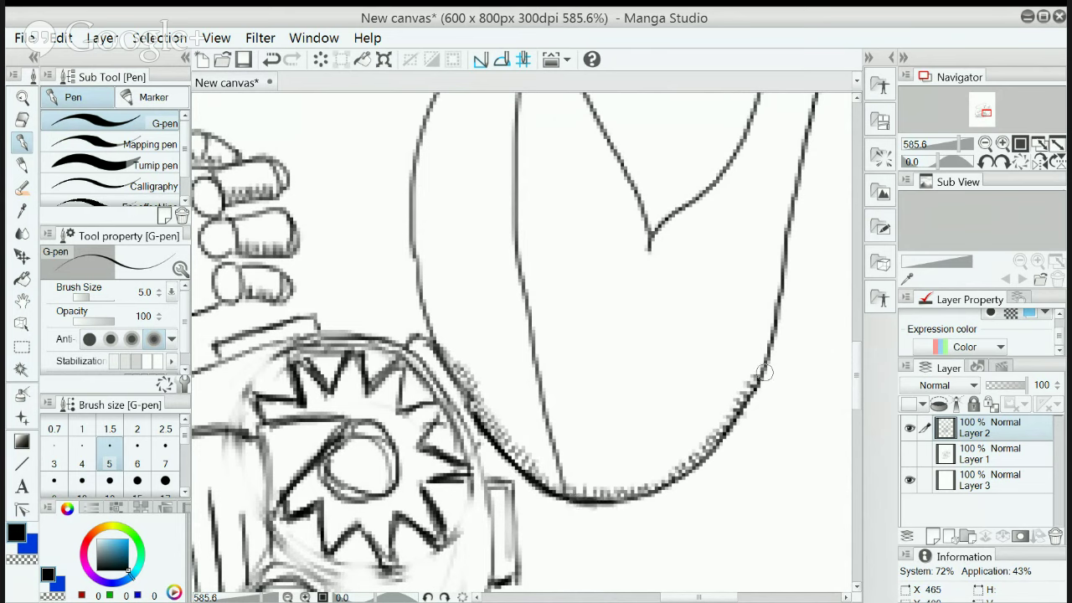
mouse_move(767, 358)
mouse_down()
mouse_move(726, 430)
mouse_move(749, 394)
mouse_move(735, 422)
mouse_up()
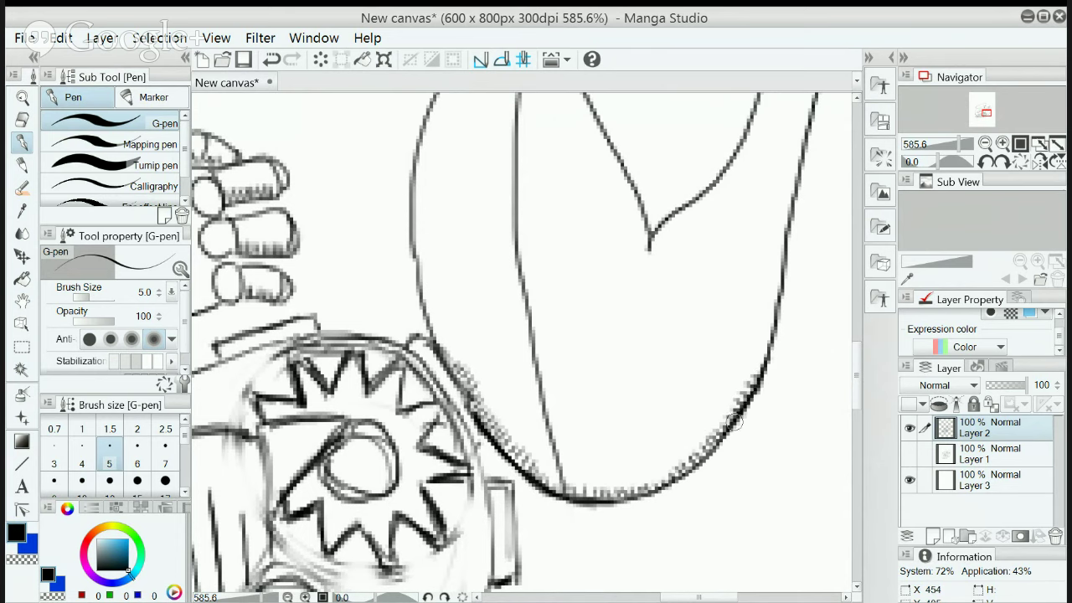
mouse_move(758, 377)
mouse_down()
mouse_move(723, 434)
mouse_move(678, 476)
mouse_up()
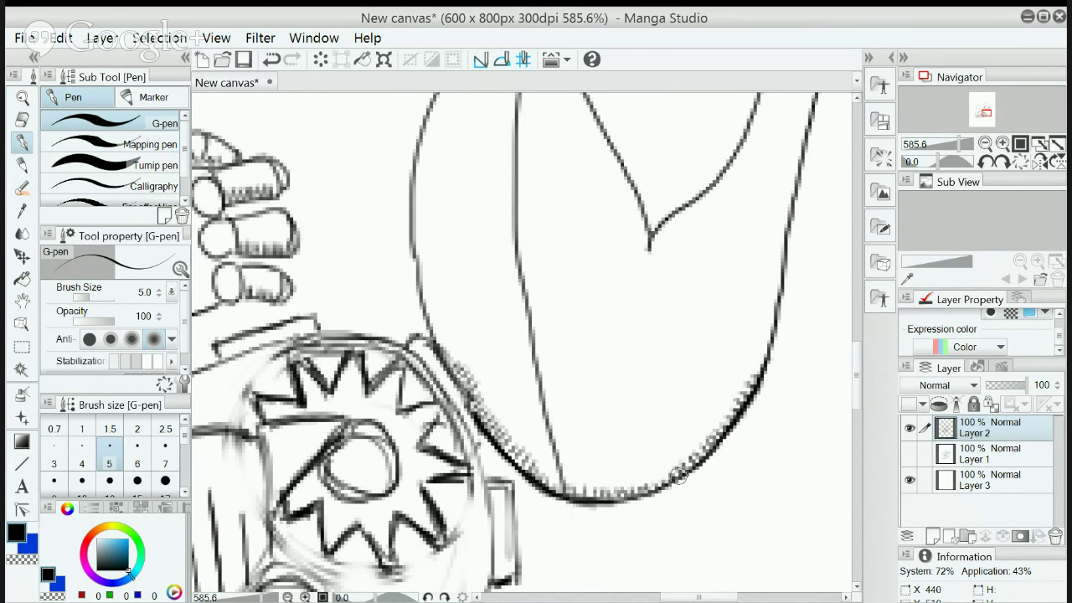
mouse_move(618, 500)
mouse_down()
mouse_move(669, 487)
mouse_move(642, 493)
mouse_move(717, 449)
mouse_up()
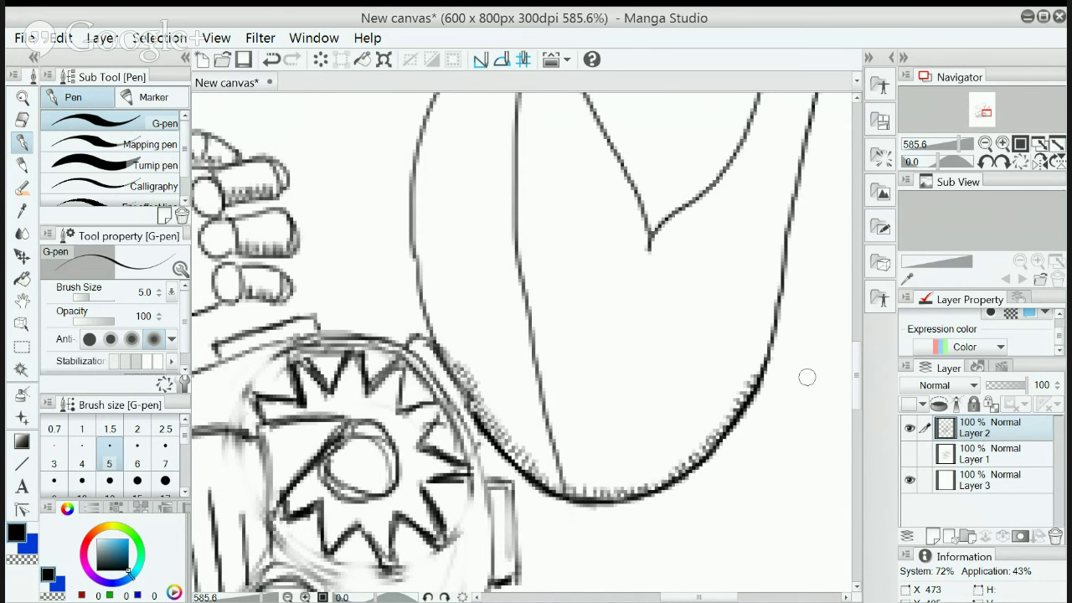
Thicken the lower outlines of the near fist's palm and three fingers with the G-pen
drag(858, 387, 854, 347)
scroll(778, 354, down, 5)
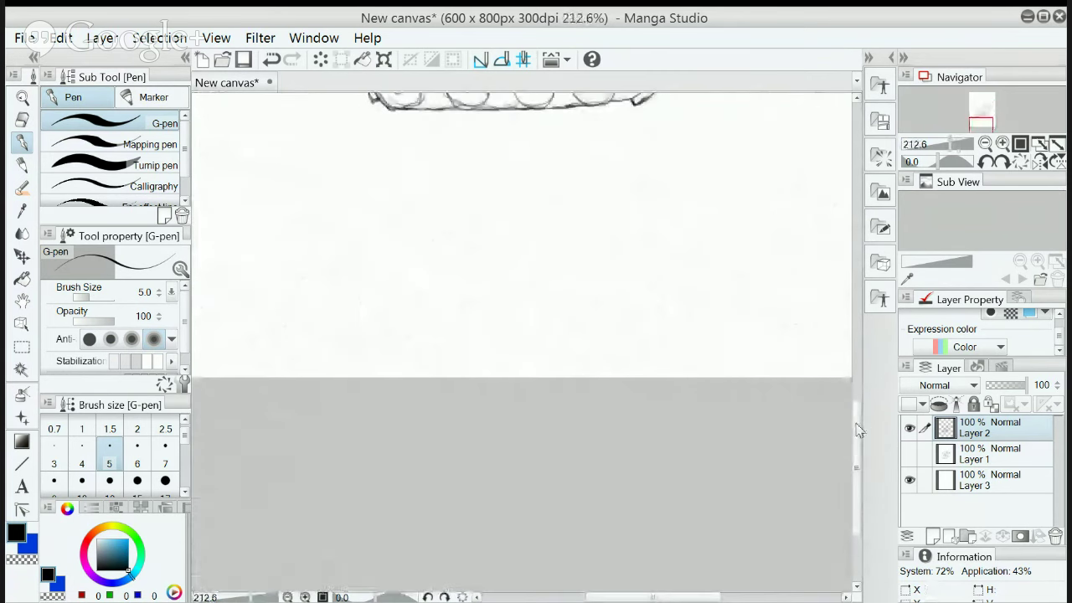
drag(857, 431, 852, 317)
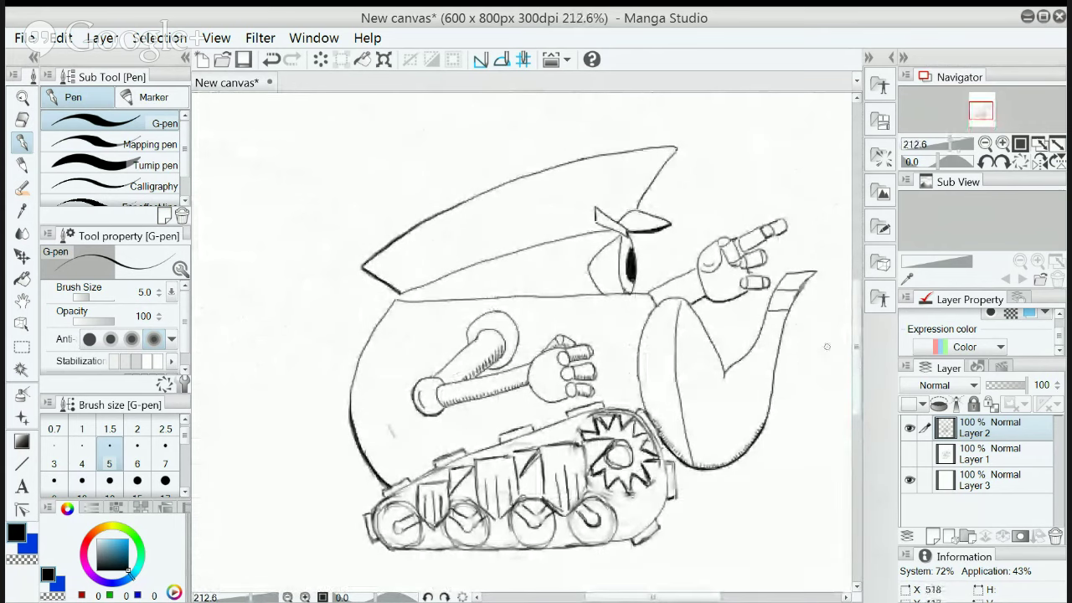
scroll(577, 416, up, 7)
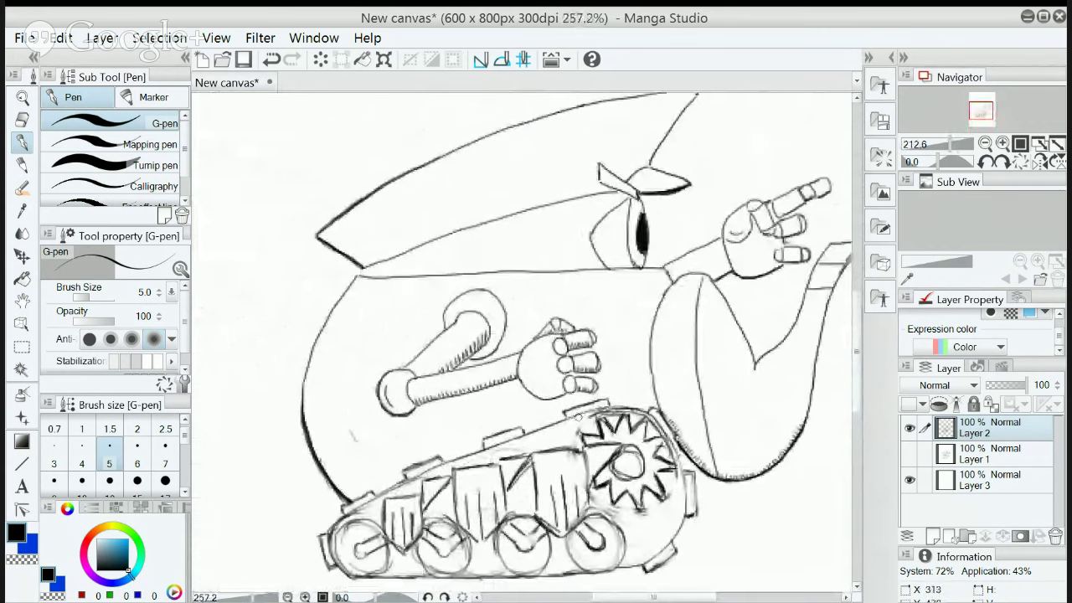
scroll(603, 352, up, 1)
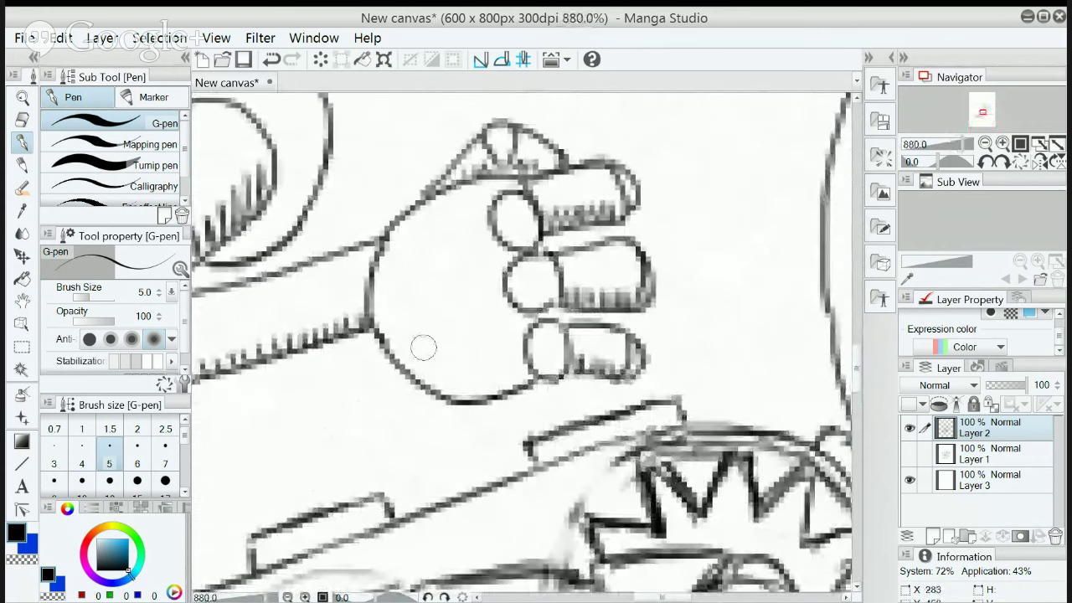
mouse_move(381, 341)
mouse_down()
mouse_move(447, 397)
mouse_move(426, 390)
mouse_move(417, 385)
mouse_move(471, 398)
mouse_move(433, 399)
mouse_move(443, 402)
mouse_move(544, 374)
mouse_move(589, 387)
mouse_move(570, 368)
mouse_move(599, 374)
mouse_move(568, 370)
mouse_move(607, 369)
mouse_up()
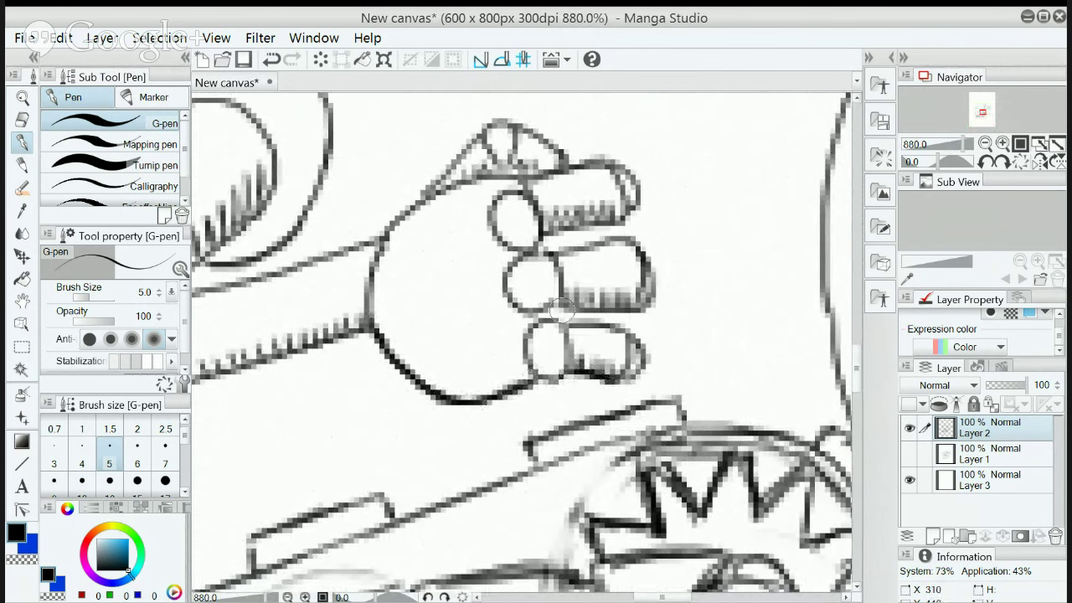
drag(561, 312, 626, 308)
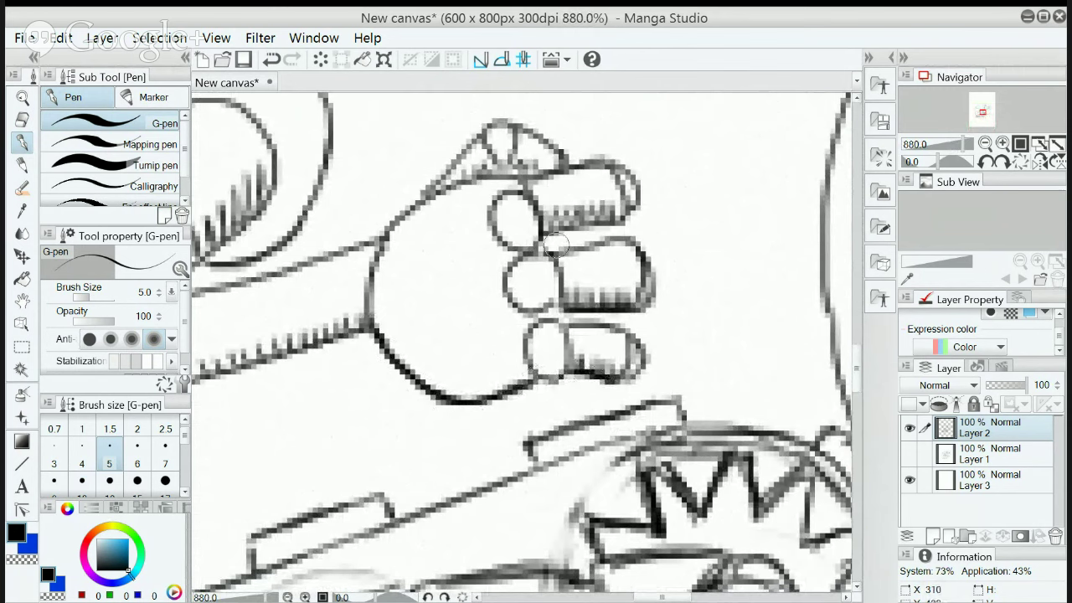
mouse_move(549, 241)
mouse_down()
mouse_move(579, 230)
mouse_move(538, 240)
mouse_move(621, 225)
mouse_up()
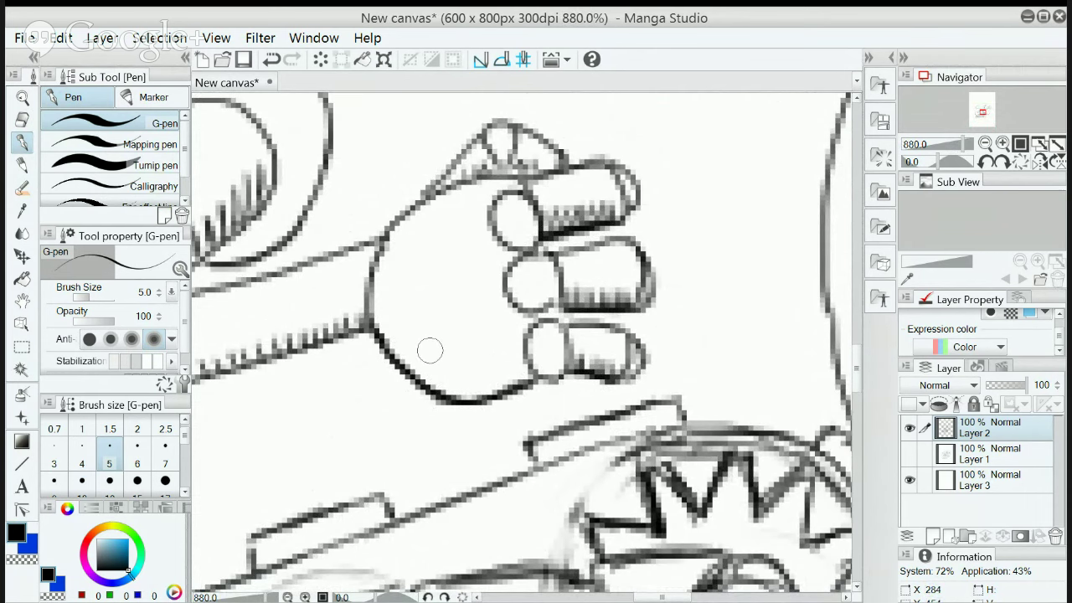
scroll(430, 351, down, 6)
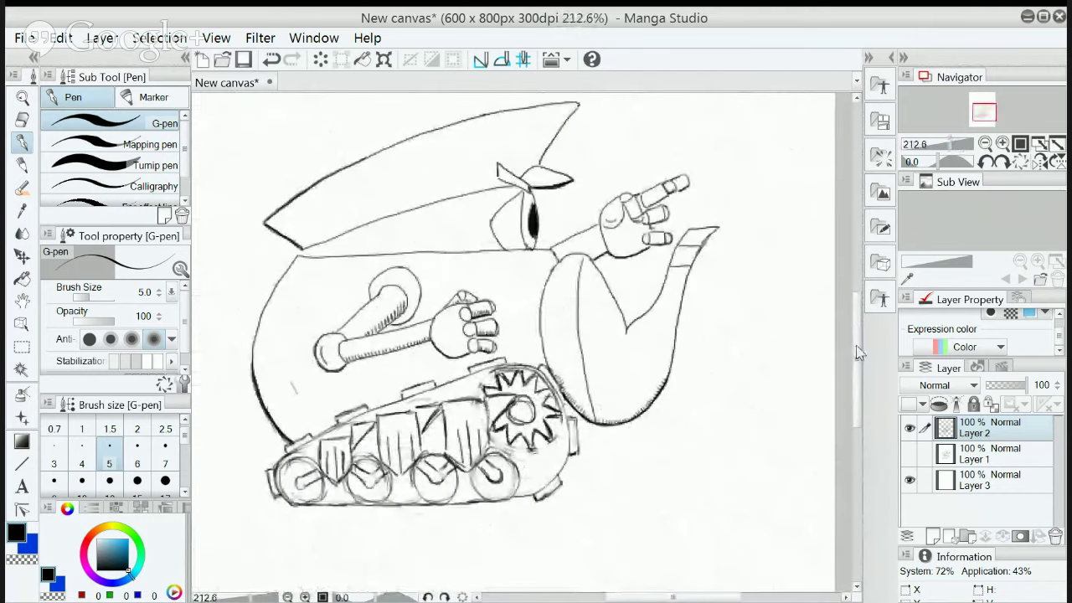
Roughly fill the band between the cap and the body behind the eye with black size-20 G-pen strokes
mouse_move(857, 351)
mouse_down()
mouse_move(856, 331)
mouse_move(854, 340)
mouse_up()
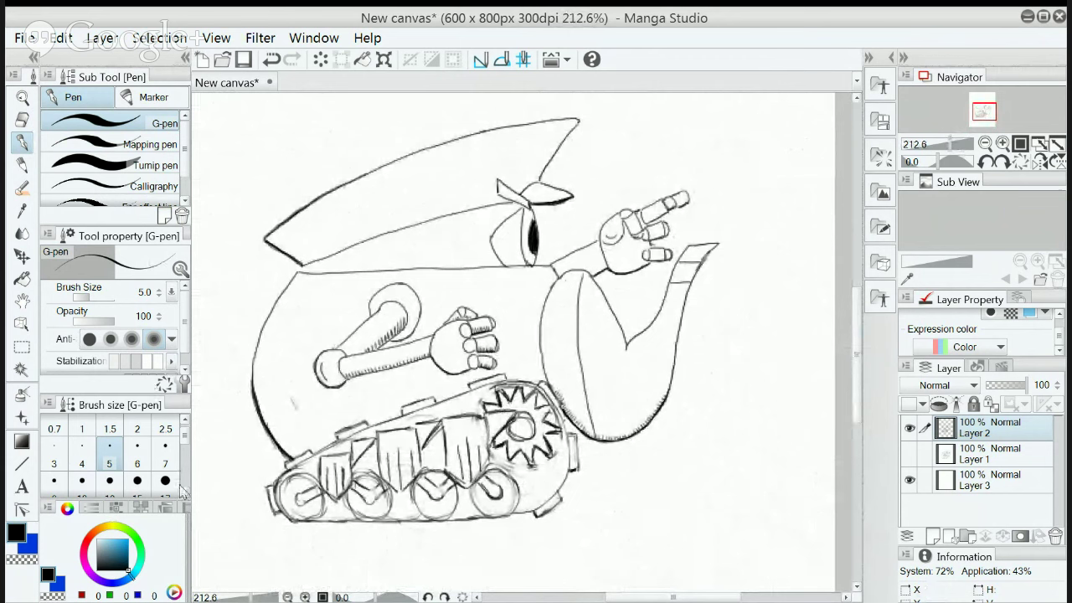
scroll(186, 496, down, 2)
click(54, 450)
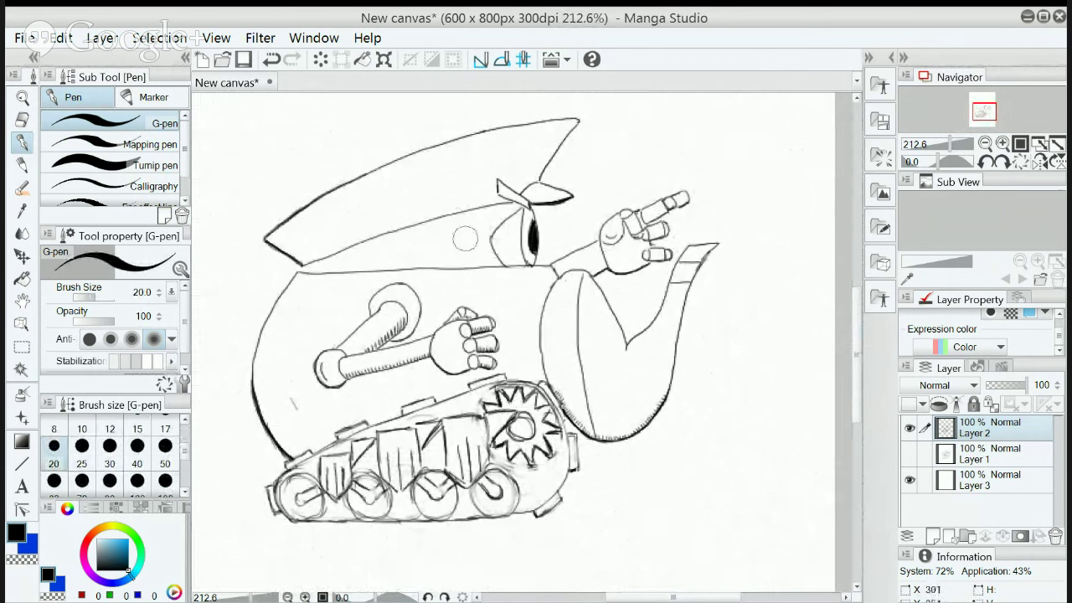
mouse_move(465, 223)
mouse_down()
mouse_move(470, 257)
mouse_move(476, 221)
mouse_move(479, 249)
mouse_move(479, 226)
mouse_move(499, 262)
mouse_move(483, 224)
mouse_move(489, 210)
mouse_move(516, 210)
mouse_up()
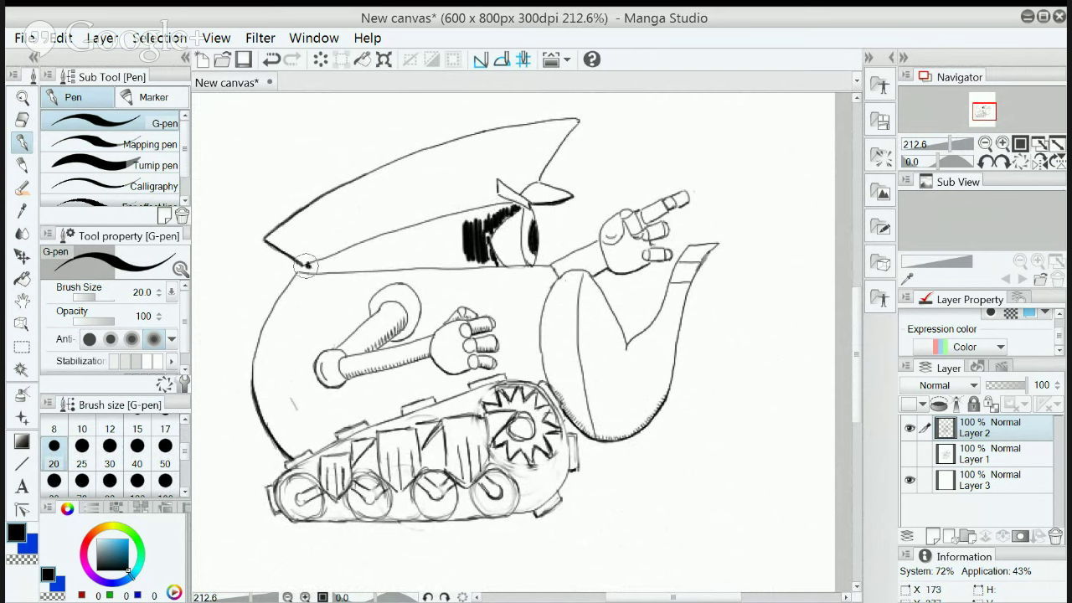
mouse_move(306, 266)
mouse_down()
mouse_move(337, 258)
mouse_move(334, 269)
mouse_move(349, 264)
mouse_move(348, 250)
mouse_move(350, 270)
mouse_move(356, 249)
mouse_move(361, 260)
mouse_move(366, 245)
mouse_move(365, 266)
mouse_move(368, 247)
mouse_move(385, 252)
mouse_move(374, 257)
mouse_move(376, 243)
mouse_move(373, 259)
mouse_move(370, 243)
mouse_move(382, 260)
mouse_move(388, 239)
mouse_move(392, 265)
mouse_move(397, 237)
mouse_move(396, 265)
mouse_move(412, 237)
mouse_move(416, 261)
mouse_move(414, 235)
mouse_move(424, 258)
mouse_move(439, 228)
mouse_move(441, 255)
mouse_move(445, 224)
mouse_move(446, 261)
mouse_move(466, 234)
mouse_move(443, 227)
mouse_move(374, 246)
mouse_up()
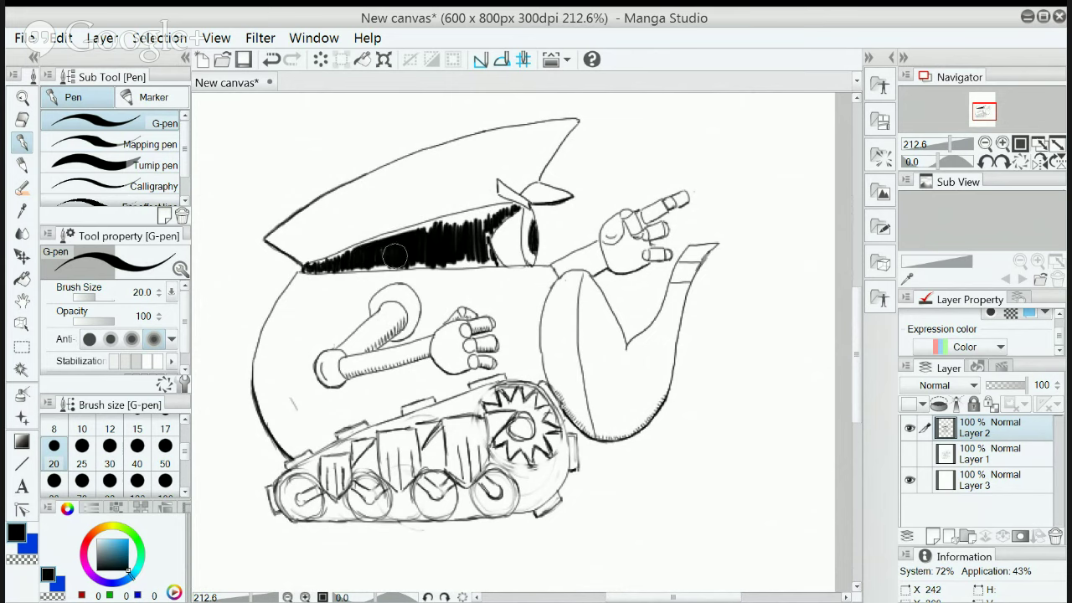
Fill the remaining white gaps along the black band's upper and lower edges and around the back of the eye
scroll(410, 252, up, 5)
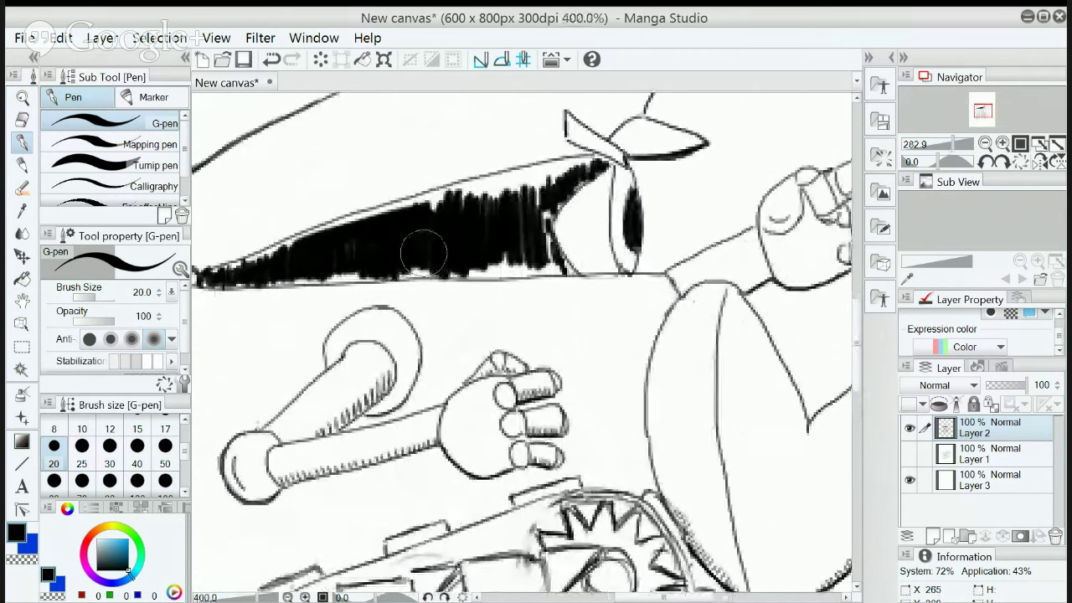
drag(641, 597, 613, 597)
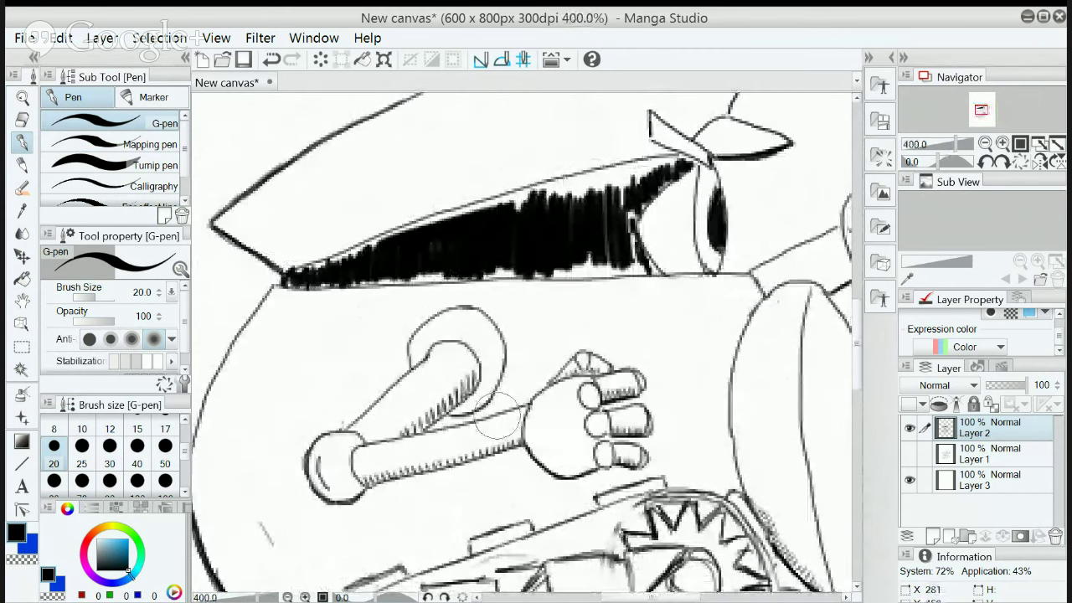
mouse_move(326, 261)
mouse_down()
mouse_move(294, 275)
mouse_move(420, 226)
mouse_move(391, 249)
mouse_move(431, 243)
mouse_move(421, 252)
mouse_move(282, 282)
mouse_move(477, 272)
mouse_move(487, 290)
mouse_move(426, 272)
mouse_move(492, 272)
mouse_move(423, 274)
mouse_move(551, 271)
mouse_move(634, 286)
mouse_move(517, 274)
mouse_move(623, 282)
mouse_move(572, 273)
mouse_move(649, 270)
mouse_move(620, 226)
mouse_move(579, 260)
mouse_move(577, 243)
mouse_move(587, 259)
mouse_move(574, 265)
mouse_move(620, 239)
mouse_move(658, 270)
mouse_move(624, 265)
mouse_up()
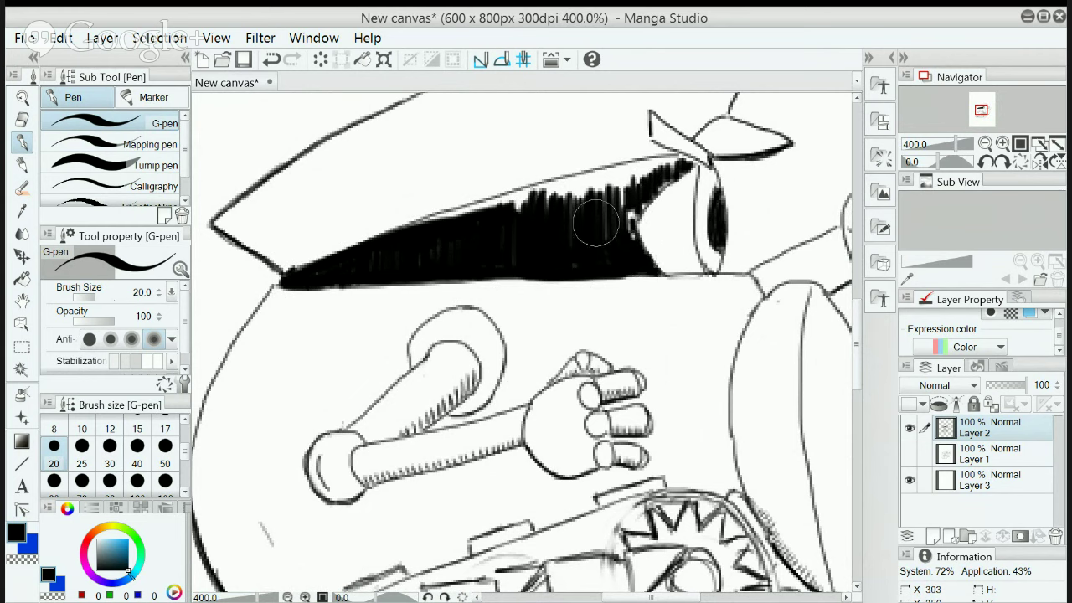
mouse_move(442, 225)
mouse_down()
mouse_move(464, 213)
mouse_move(396, 235)
mouse_move(589, 177)
mouse_move(496, 210)
mouse_move(570, 191)
mouse_move(615, 197)
mouse_move(490, 207)
mouse_move(543, 184)
mouse_move(526, 195)
mouse_move(691, 162)
mouse_move(624, 228)
mouse_move(638, 198)
mouse_move(631, 236)
mouse_move(629, 216)
mouse_move(661, 172)
mouse_move(617, 185)
mouse_move(656, 172)
mouse_move(614, 206)
mouse_move(609, 225)
mouse_move(613, 202)
mouse_move(559, 205)
mouse_move(619, 182)
mouse_move(544, 200)
mouse_move(608, 208)
mouse_move(630, 230)
mouse_up()
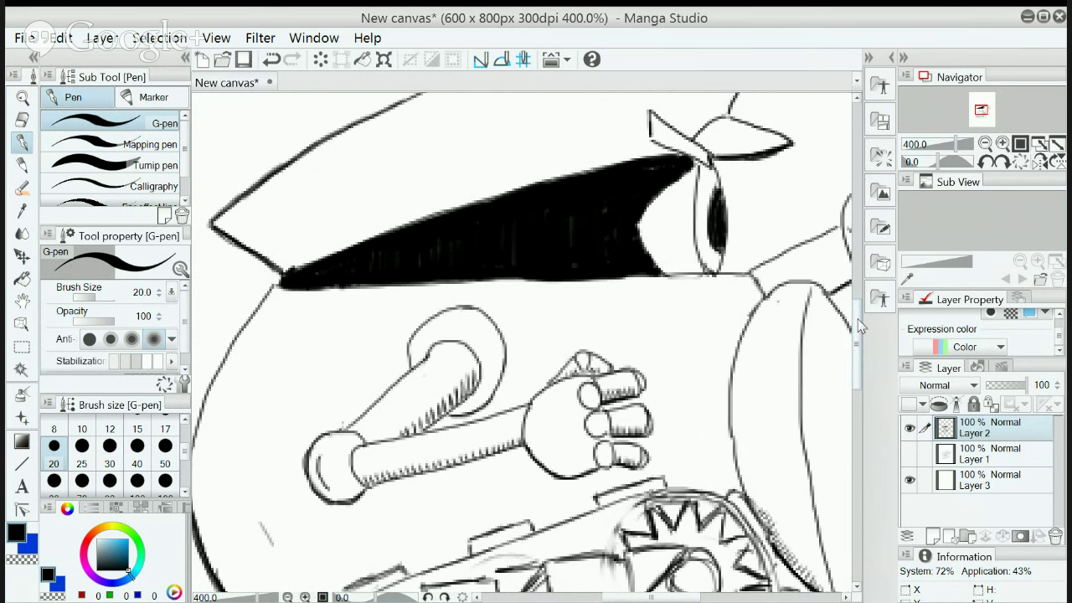
Fill the cap's small visor above the eye solid black and erase a curved highlight into it with the size-5 Soft eraser
scroll(856, 317, up, 3)
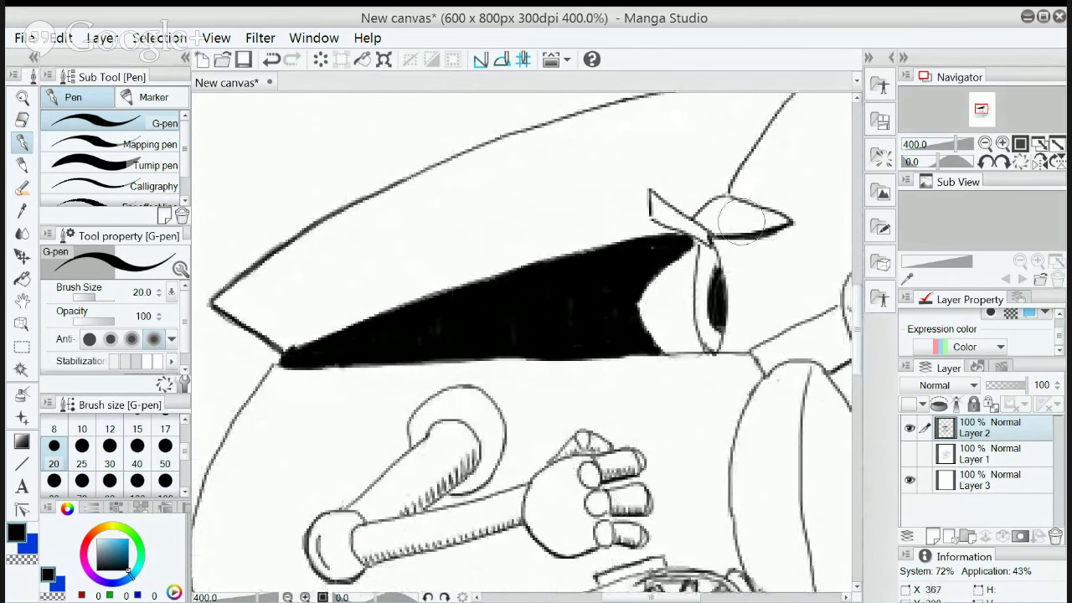
mouse_move(718, 210)
mouse_down()
mouse_move(757, 215)
mouse_move(726, 204)
mouse_move(785, 220)
mouse_up()
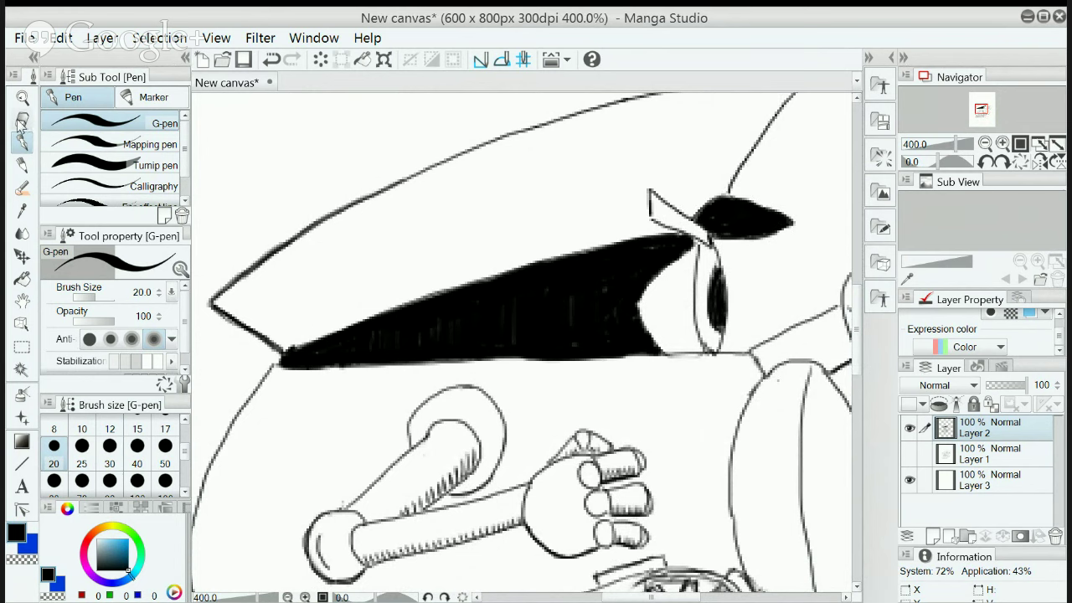
click(23, 119)
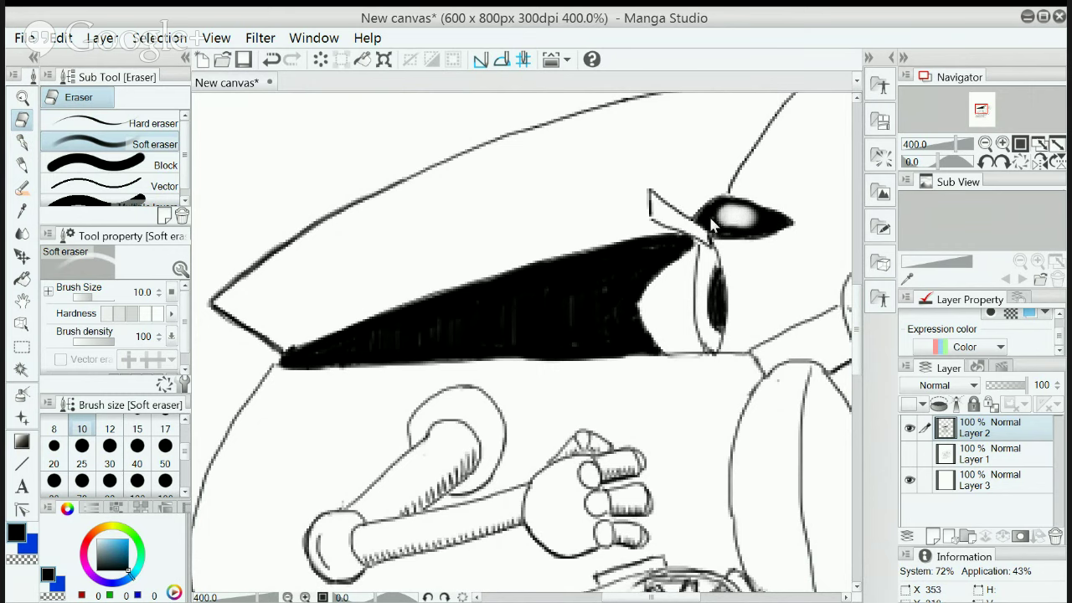
key(ctrl+z)
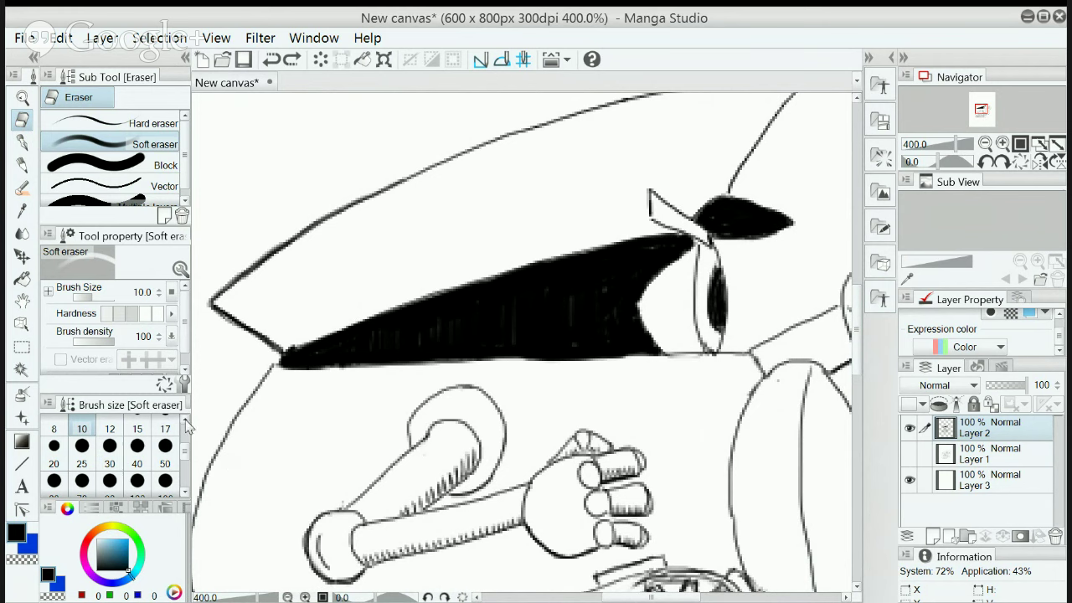
scroll(109, 452, up, 2)
click(110, 456)
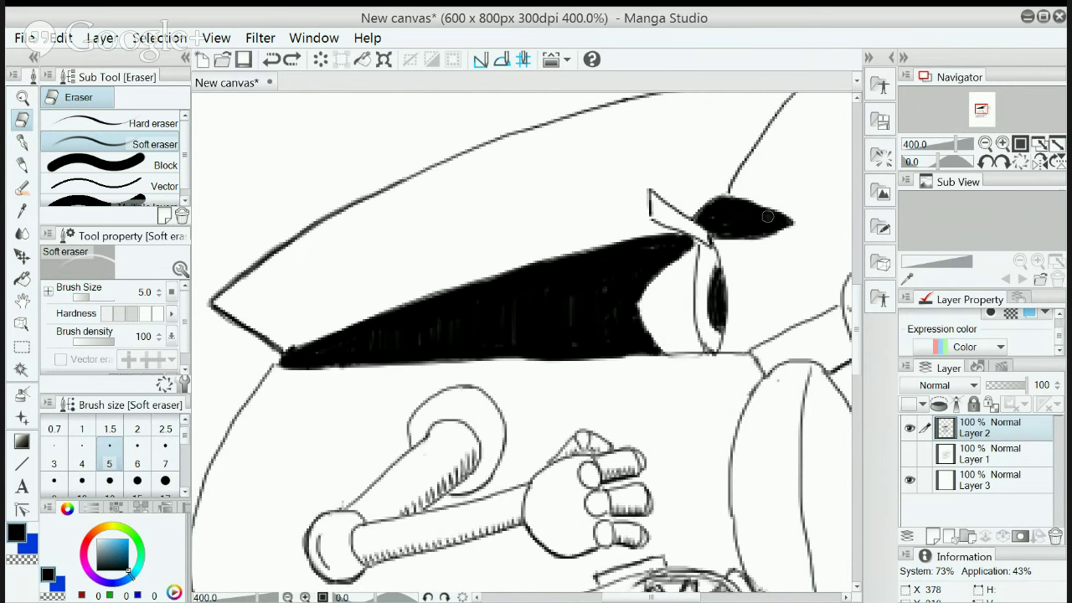
mouse_move(767, 217)
mouse_down()
mouse_move(734, 225)
mouse_move(777, 213)
mouse_up()
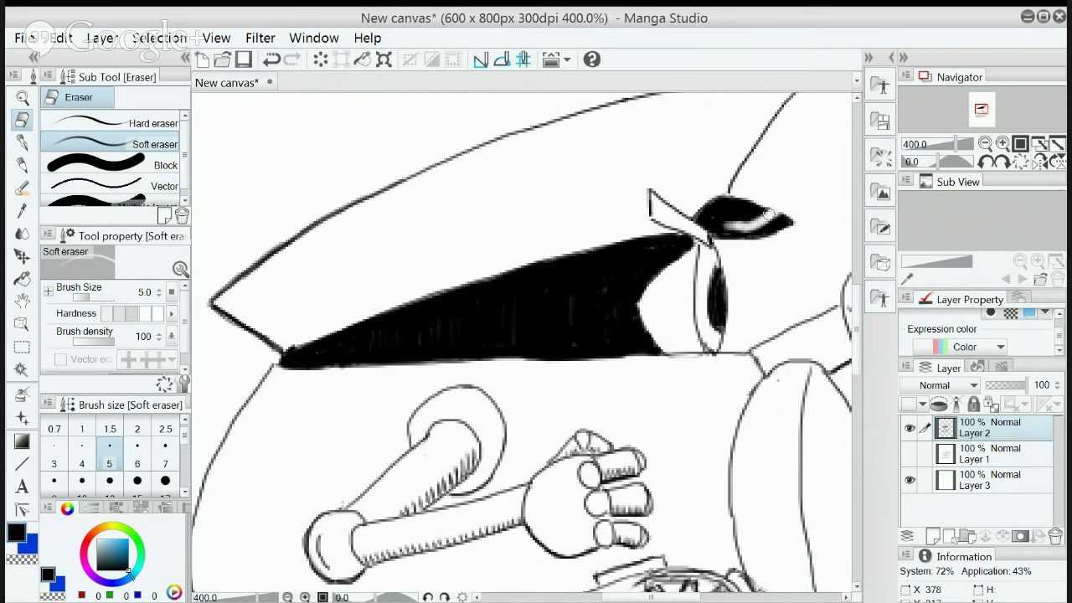
Show the Layer 1 sketch to compare it with the inked drawing, and hide it again
scroll(784, 282, down, 4)
scroll(787, 341, down, 1)
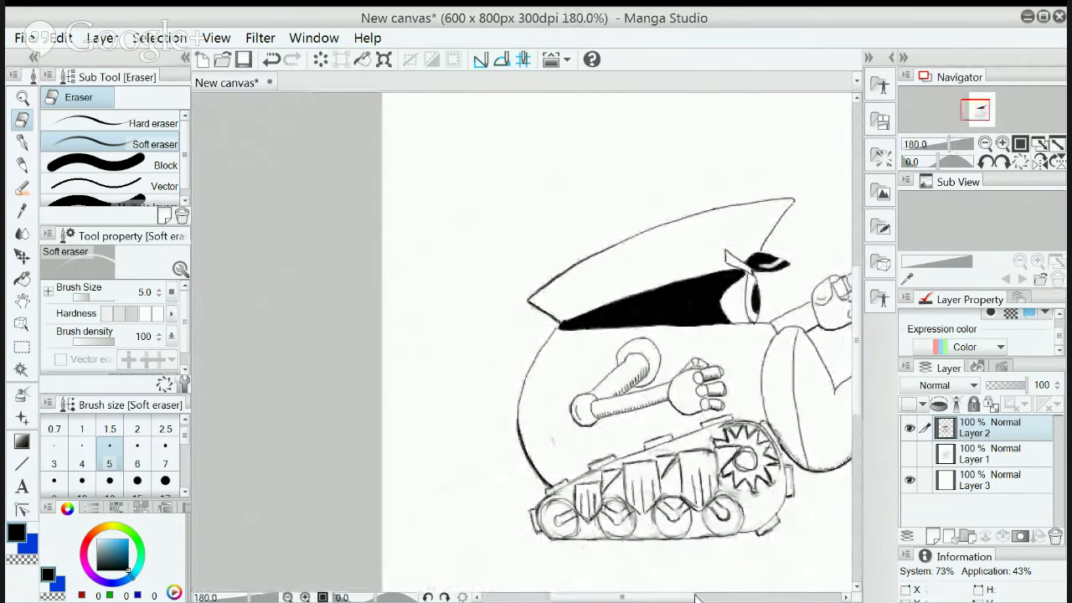
drag(702, 598, 716, 601)
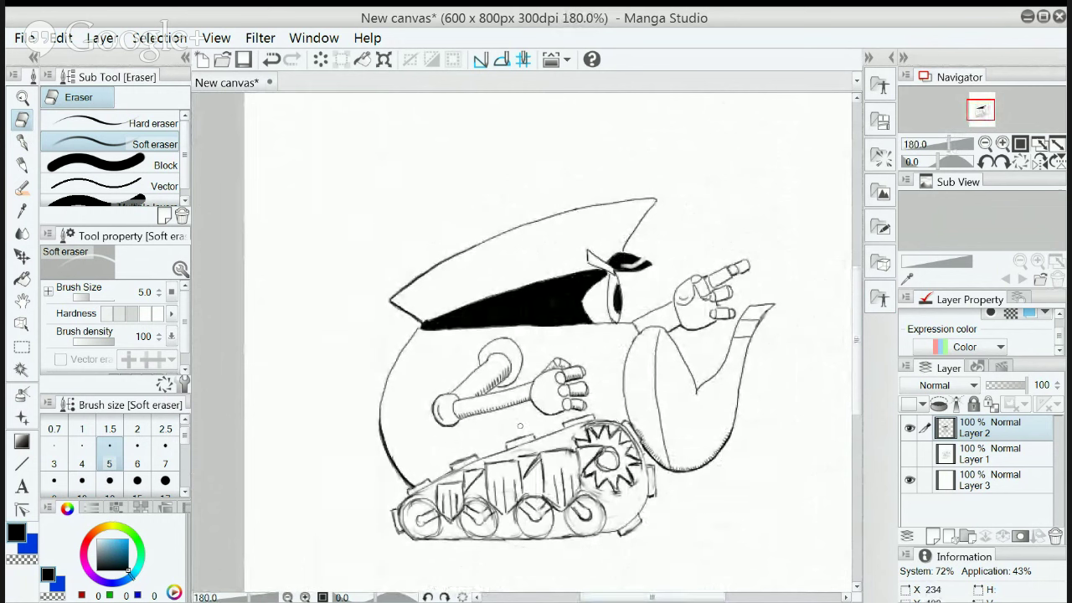
click(22, 142)
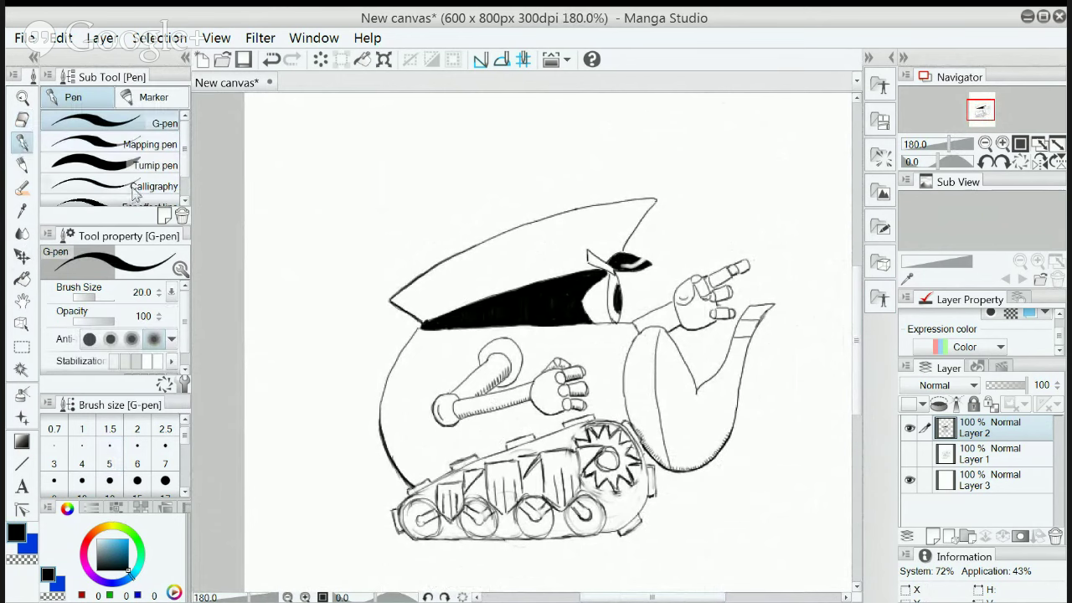
click(909, 454)
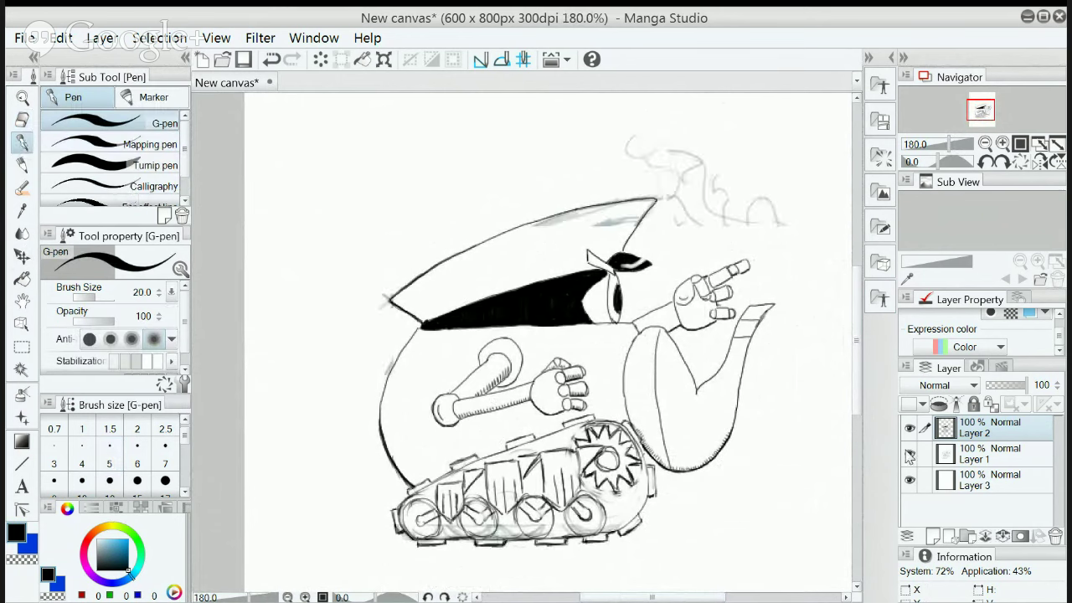
click(910, 454)
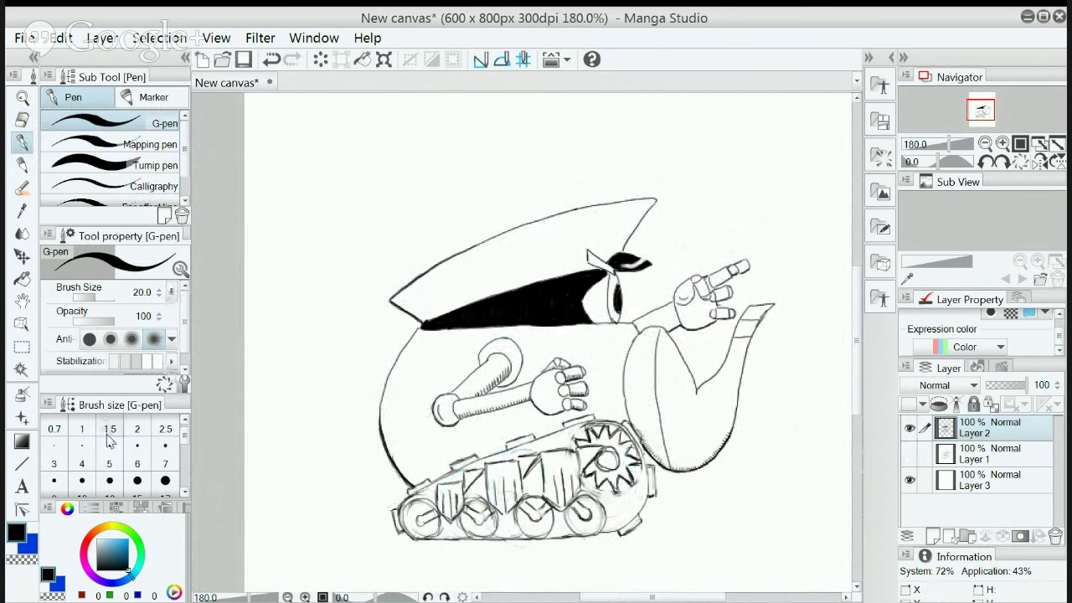
Draw a horizontal seam line from the body's back edge to the elbow ball with the size-5 G-pen, retrying unsatisfactory strokes
click(109, 460)
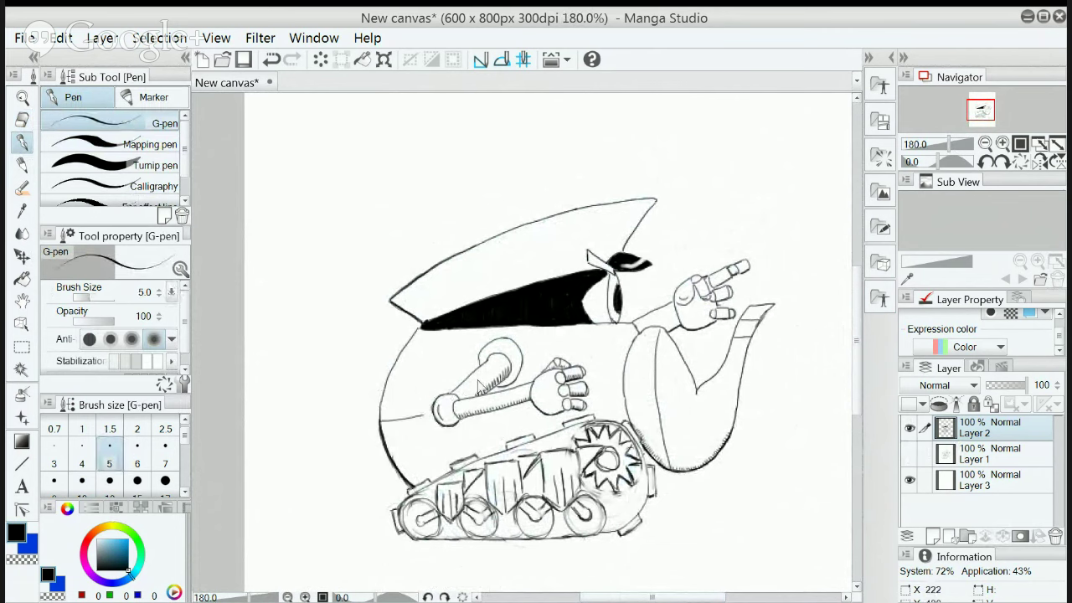
key(ctrl+z)
click(516, 452)
drag(459, 423, 509, 422)
key(ctrl+z)
key(ctrl+z)
click(431, 419)
key(ctrl+z)
click(433, 417)
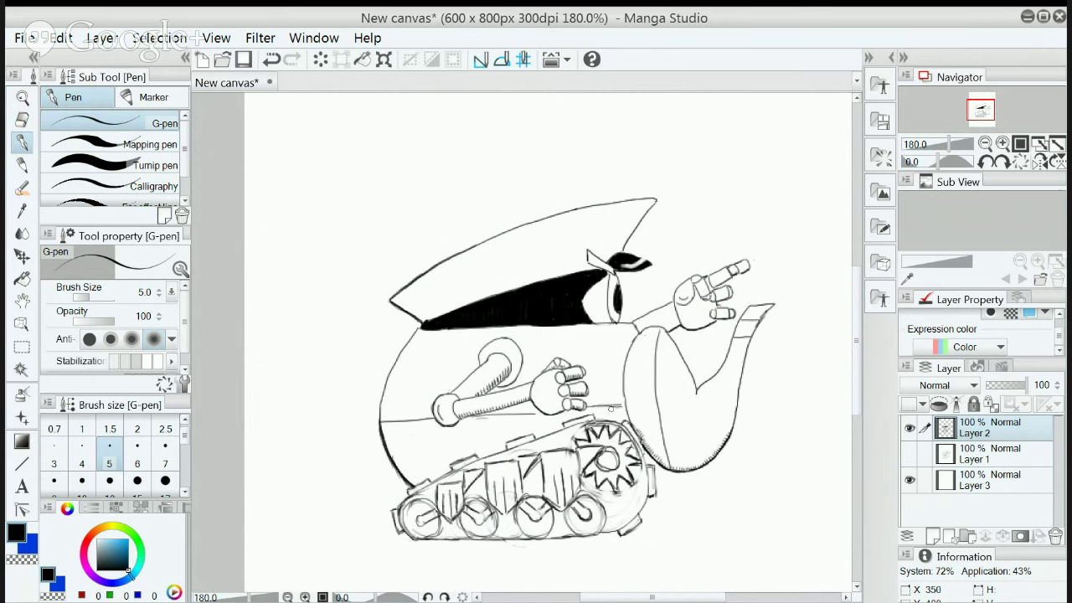
Undo the seam strokes ahead of the elbow and redraw them beneath the forearm and from the fist to the large upturned shape
key(ctrl+z)
key(ctrl+z)
key(ctrl+z)
drag(491, 413, 506, 416)
key(ctrl+z)
scroll(544, 428, up, 4)
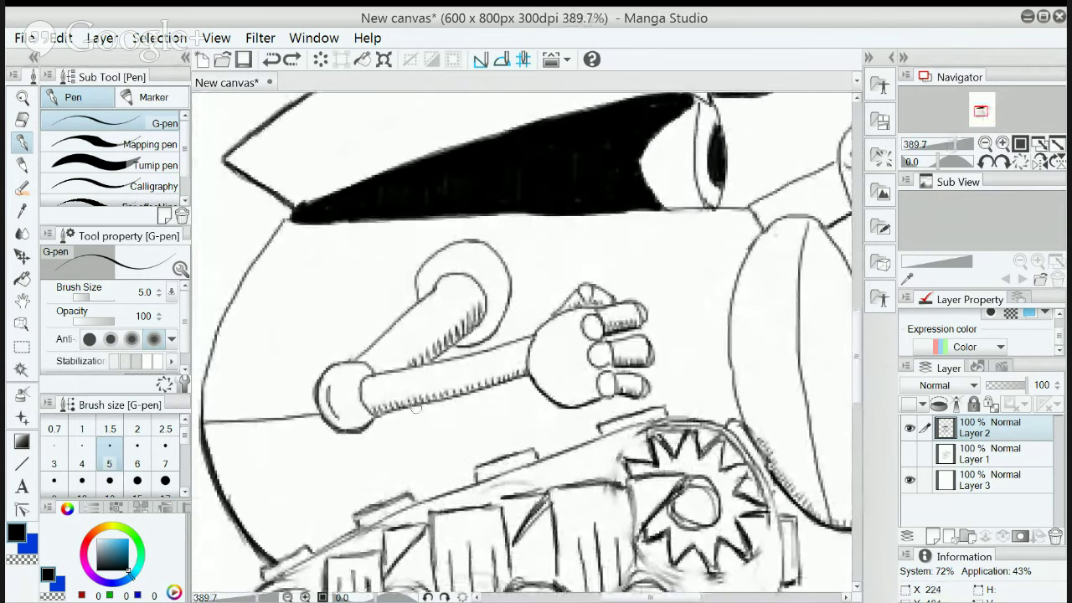
drag(391, 411, 533, 398)
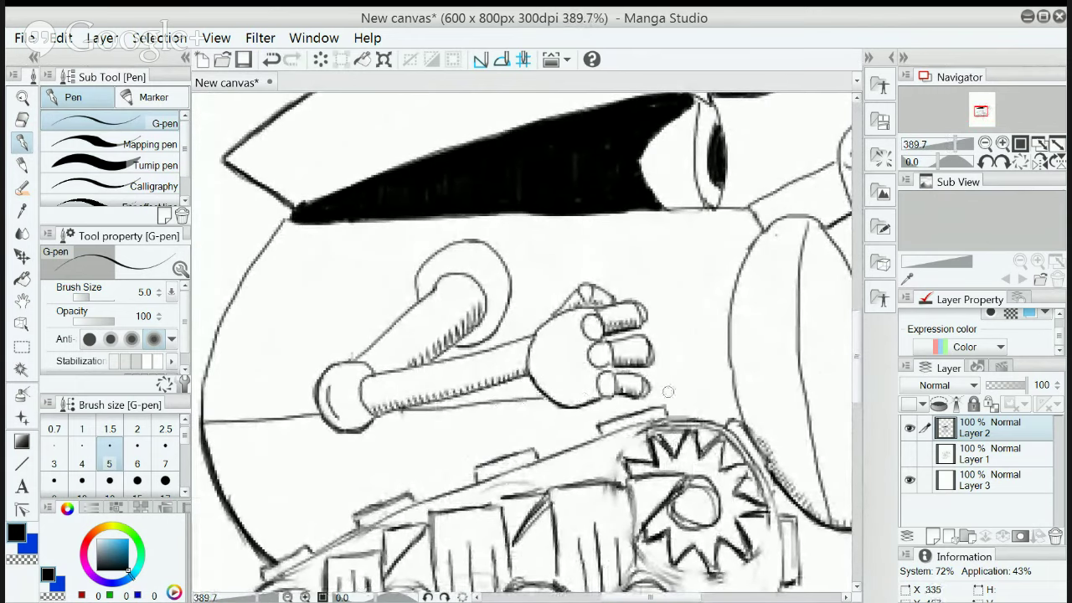
drag(654, 388, 729, 385)
Merge the visible layers into one and add the text "02" on the side of the body
scroll(741, 402, down, 5)
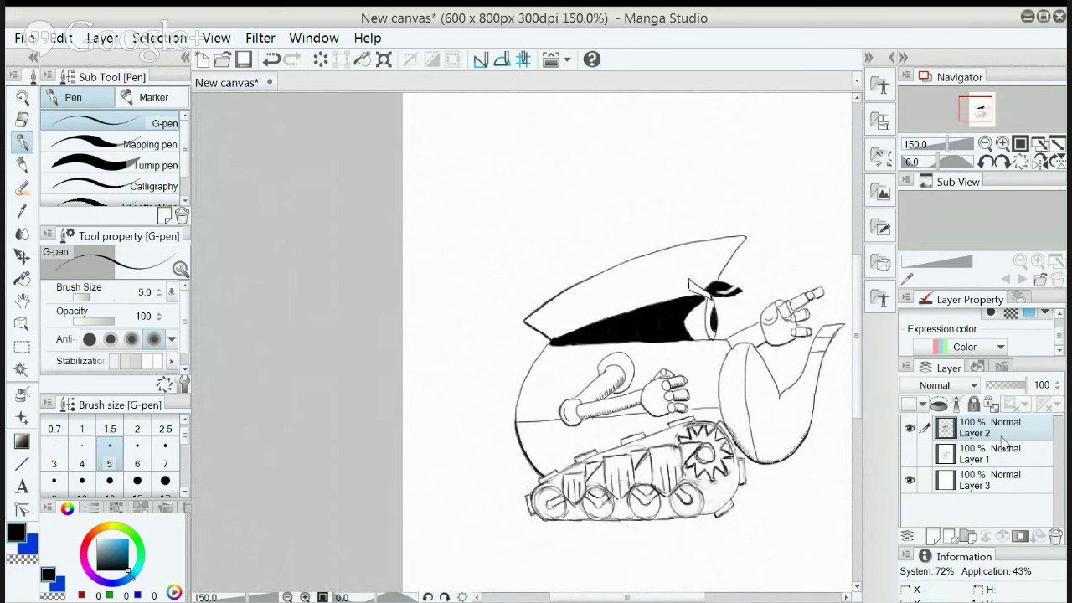
key(ctrl+shift+e)
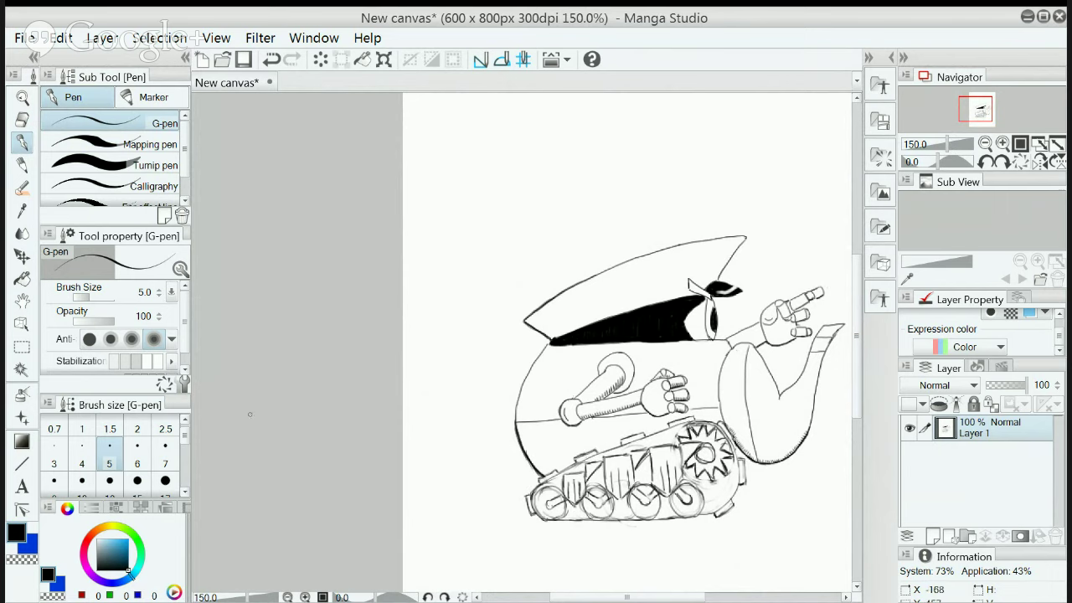
click(23, 488)
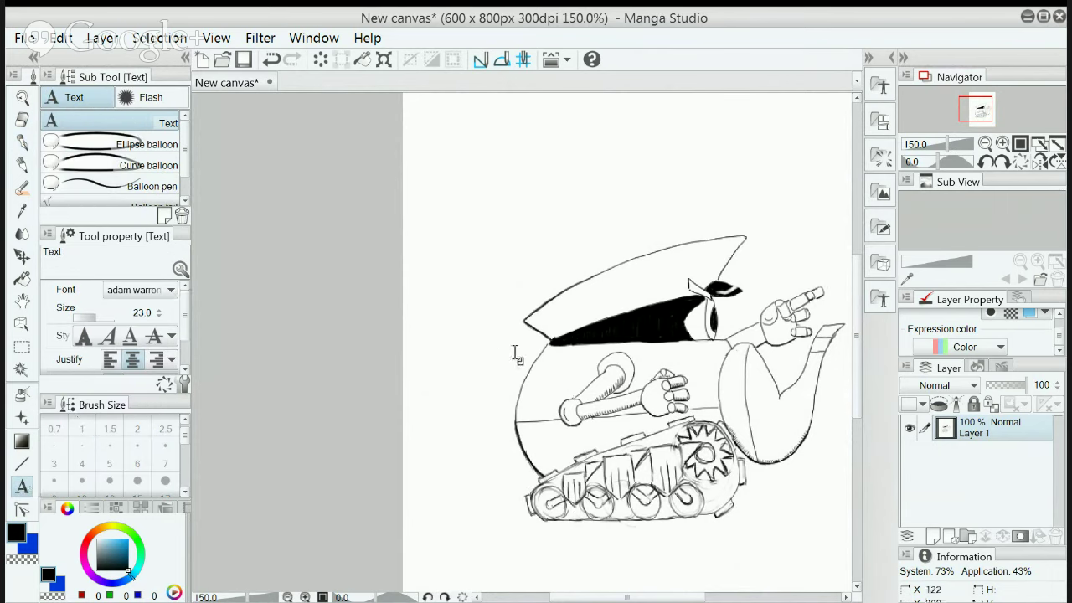
click(542, 402)
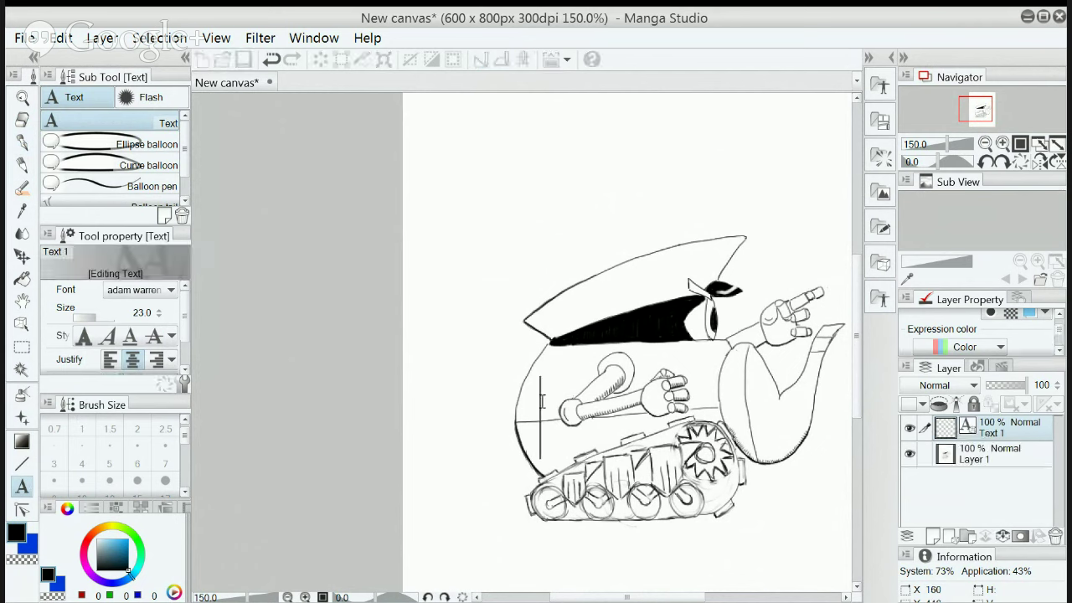
text(02)
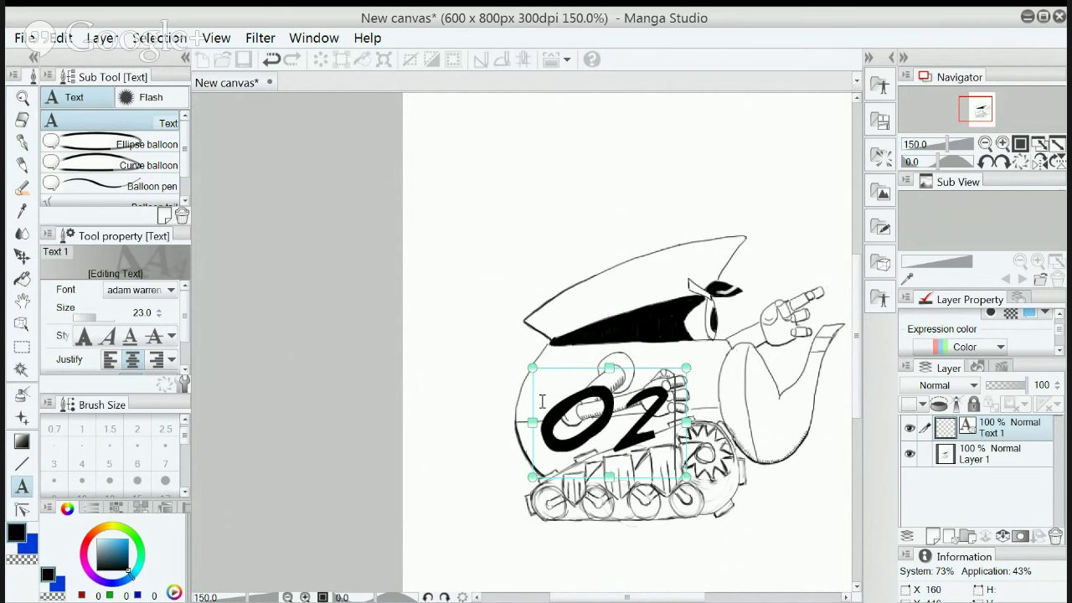
Set the "02" text to size 8 and move it onto the upper back of the body, behind the shoulder joint
key(shift+Left)
key(shift+Left)
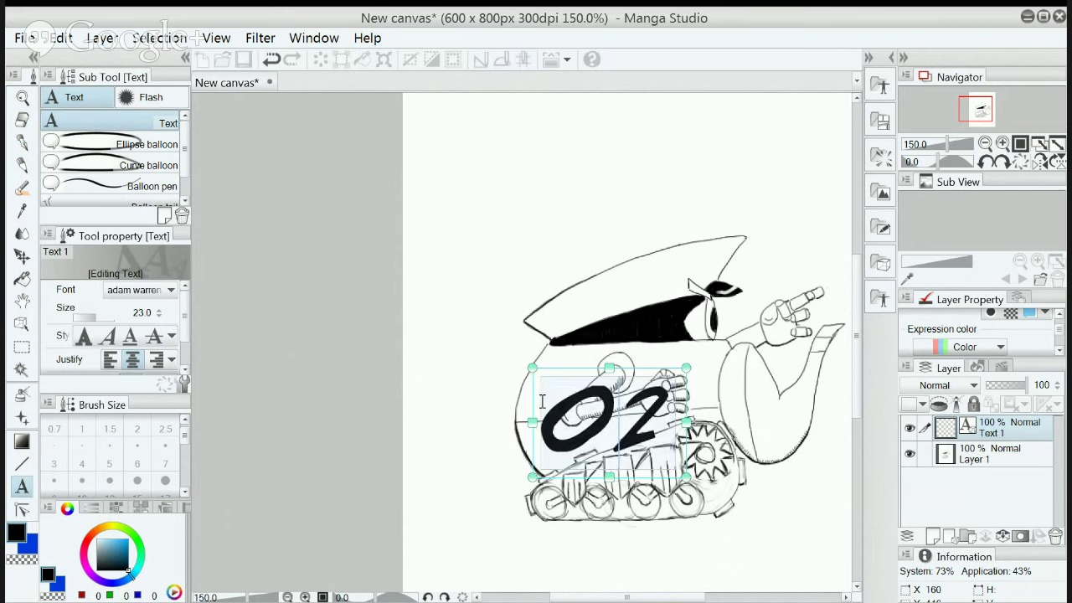
click(158, 317)
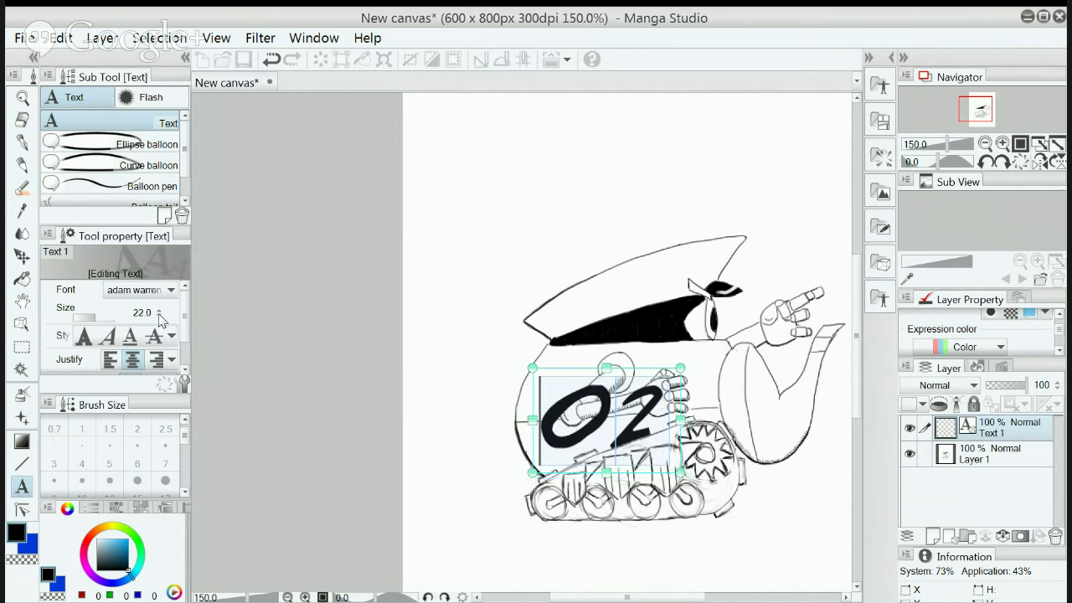
click(159, 316)
click(158, 317)
click(158, 317)
click(159, 317)
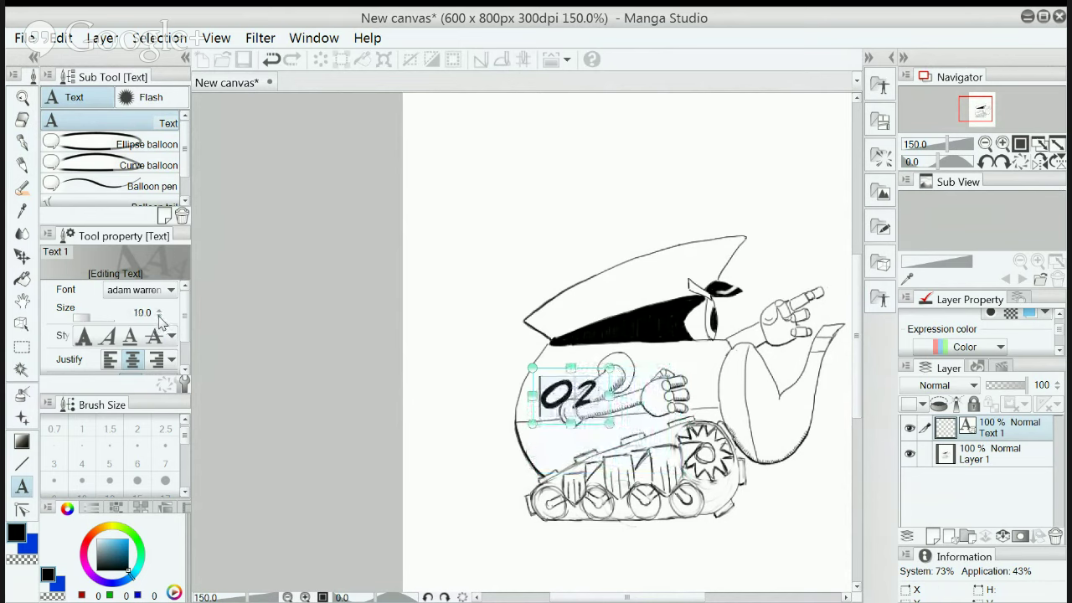
click(159, 316)
click(159, 316)
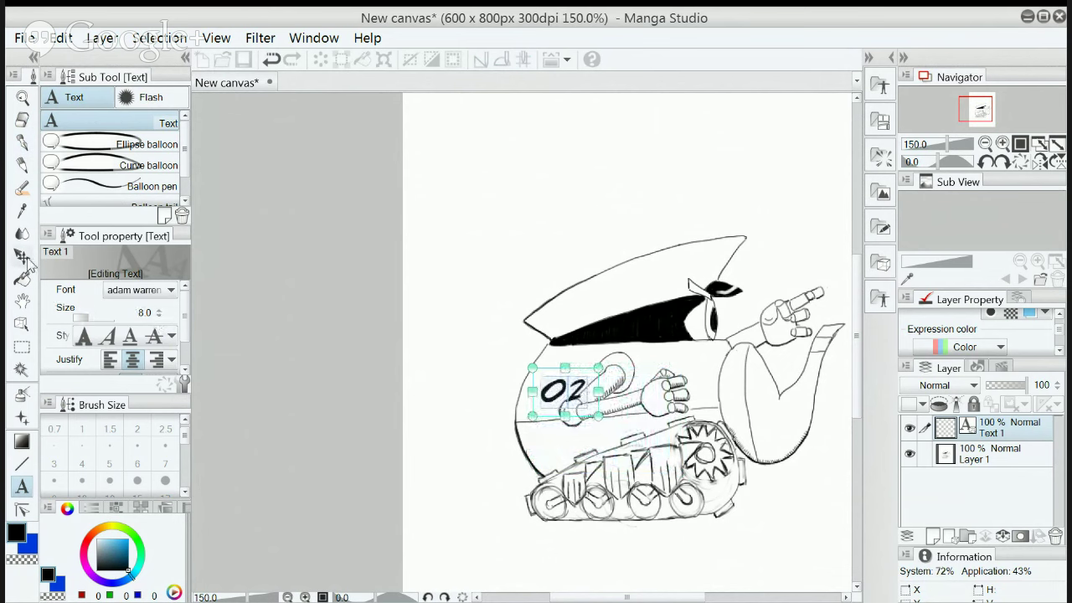
click(22, 255)
drag(558, 396, 563, 381)
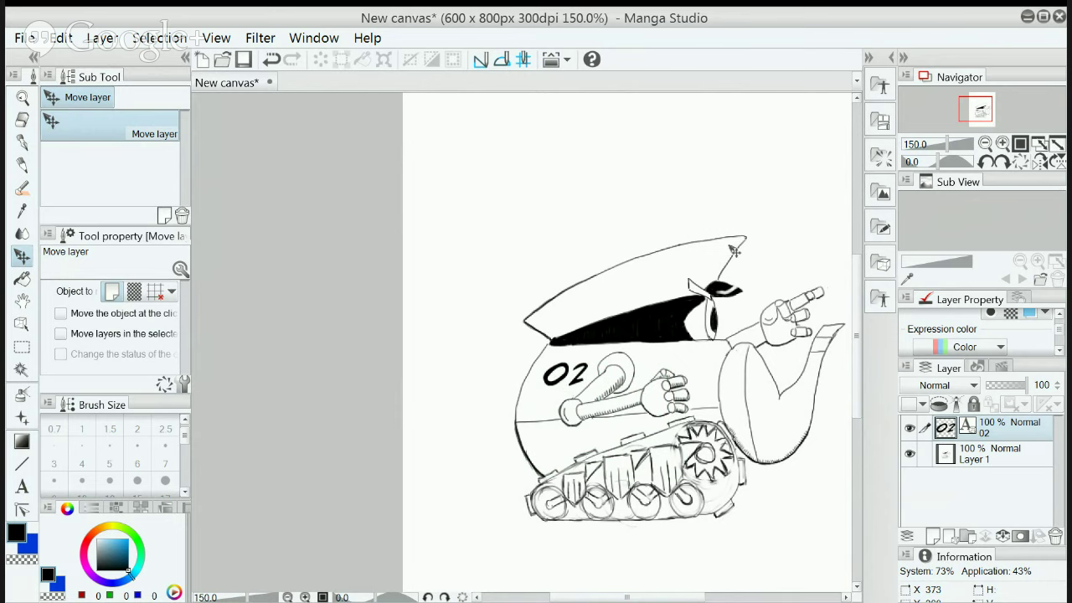
Add a new raster layer above the "02" text layer
scroll(738, 257, up, 1)
scroll(739, 258, up, 3)
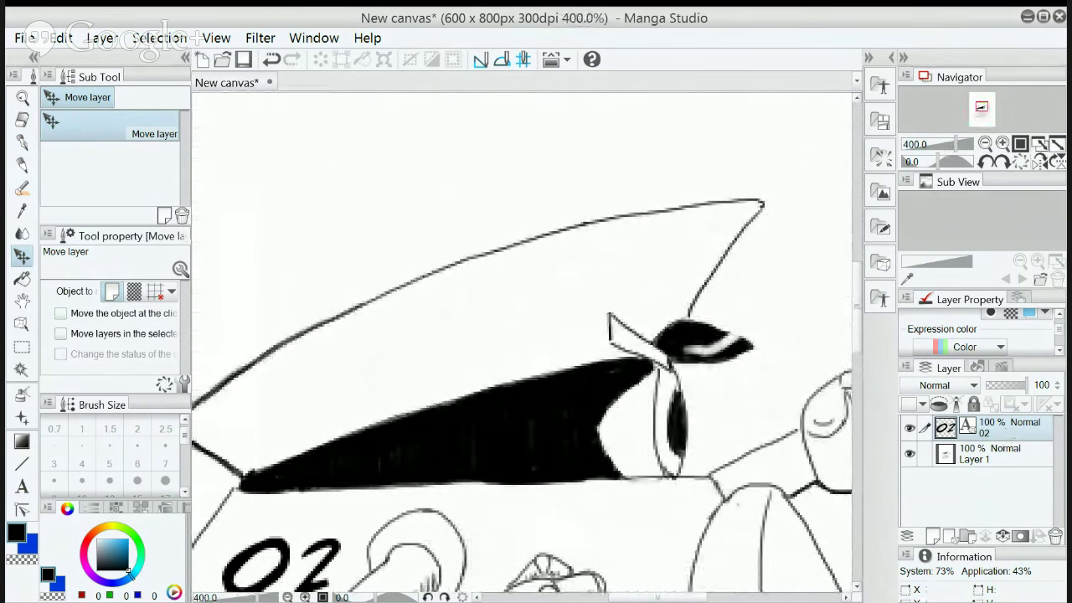
key(ctrl+shift+n)
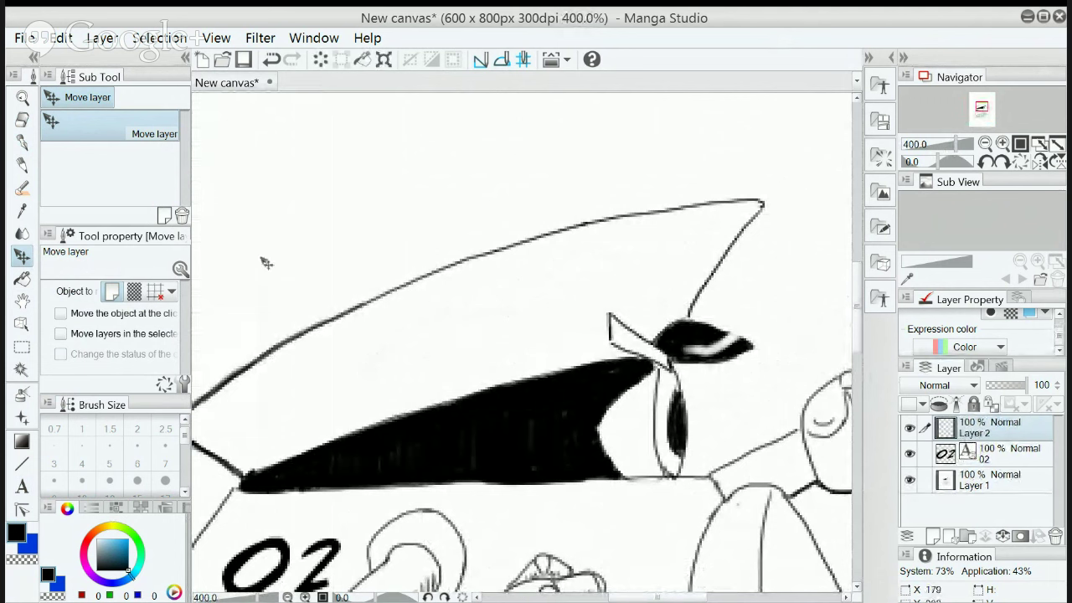
Draw two overlapping stars on the front of the cap above the visor with the size 5 G-pen, thickening the front star's outline
click(23, 143)
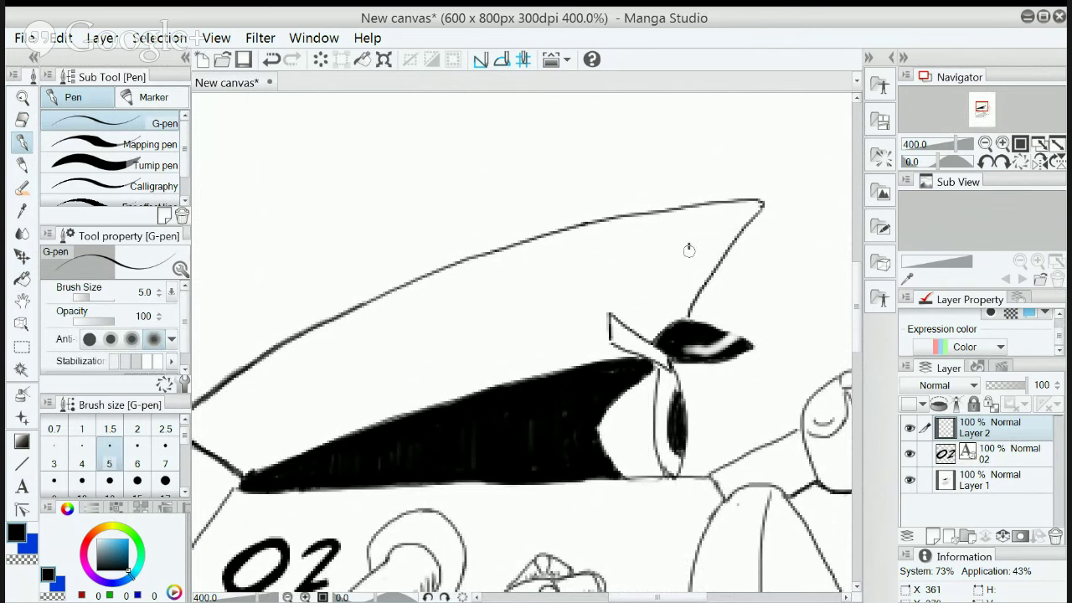
mouse_move(688, 245)
mouse_down()
mouse_move(698, 284)
mouse_move(727, 269)
mouse_move(675, 273)
mouse_move(680, 267)
mouse_move(670, 285)
mouse_move(642, 285)
mouse_move(669, 299)
mouse_move(668, 321)
mouse_move(685, 306)
mouse_move(707, 316)
mouse_move(704, 303)
mouse_move(702, 318)
mouse_move(732, 272)
mouse_move(712, 231)
mouse_move(737, 259)
mouse_move(726, 266)
mouse_move(750, 255)
mouse_move(752, 228)
mouse_move(744, 298)
mouse_up()
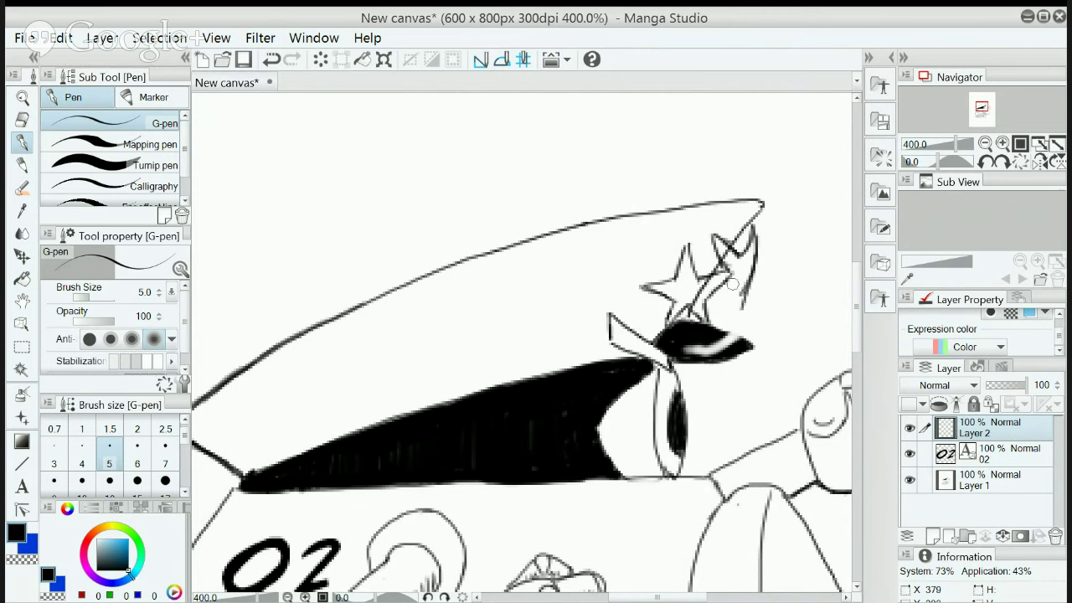
mouse_move(731, 286)
mouse_down()
mouse_move(719, 303)
mouse_move(735, 278)
mouse_move(712, 320)
mouse_move(740, 305)
mouse_move(713, 317)
mouse_move(734, 306)
mouse_move(729, 330)
mouse_up()
mouse_move(754, 263)
mouse_down()
mouse_move(743, 304)
mouse_move(755, 268)
mouse_up()
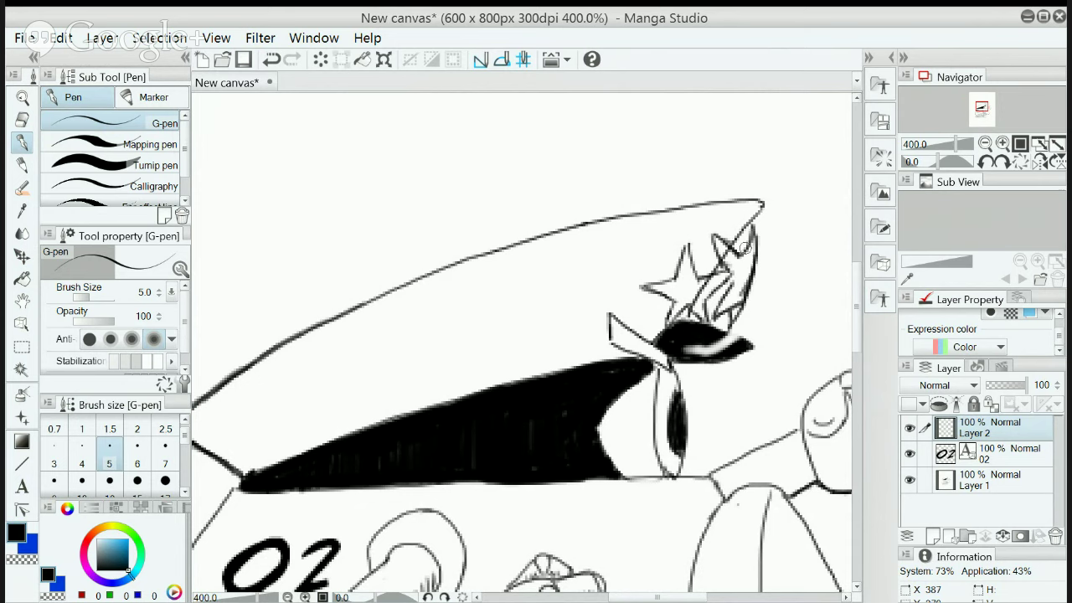
mouse_move(710, 240)
mouse_down()
mouse_move(739, 255)
mouse_move(713, 238)
mouse_move(718, 260)
mouse_move(753, 245)
mouse_move(741, 238)
mouse_move(739, 251)
mouse_move(760, 224)
mouse_move(756, 271)
mouse_up()
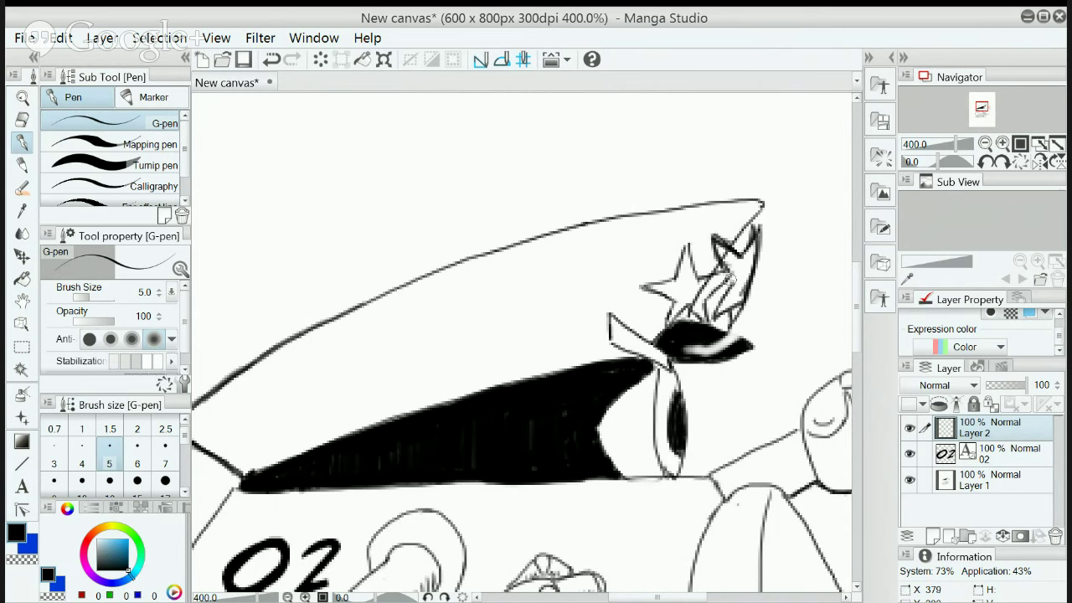
mouse_move(732, 274)
mouse_down()
mouse_move(711, 318)
mouse_move(723, 314)
mouse_up()
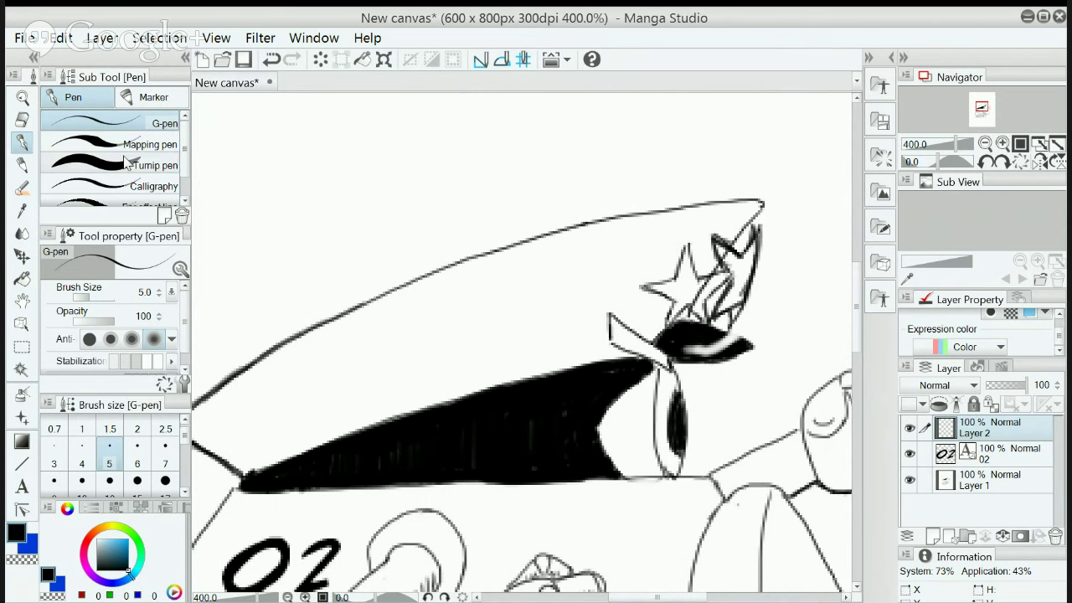
Merge the visible layers and clean up the overlapping lines in and around the cap's stars with the Soft eraser and a white G-pen
click(22, 120)
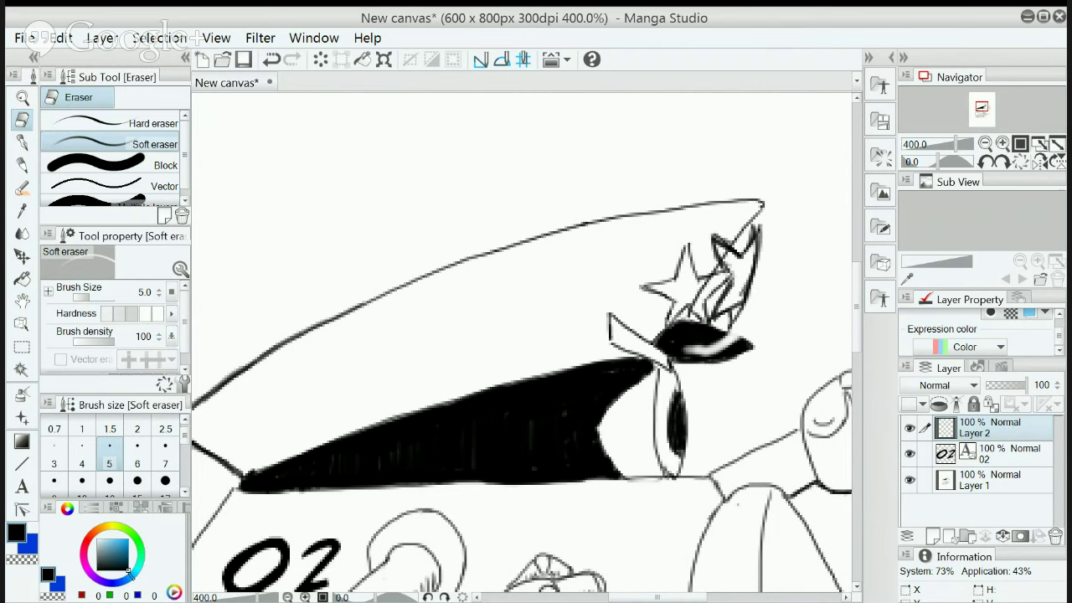
key(ctrl+shift+e)
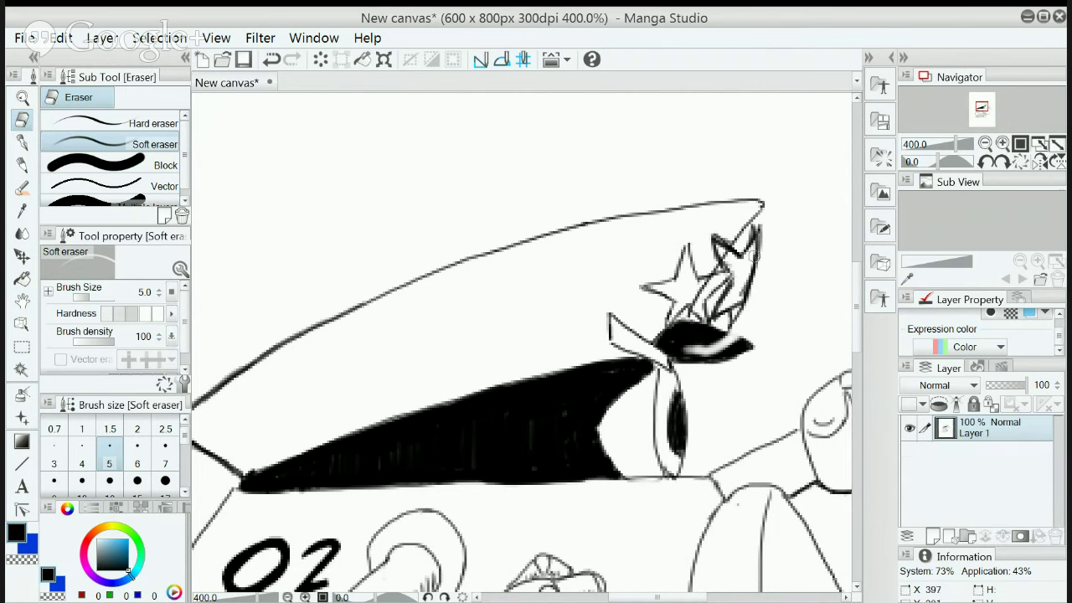
drag(705, 290, 694, 300)
mouse_move(761, 225)
mouse_down()
mouse_move(764, 234)
mouse_move(718, 235)
mouse_move(731, 258)
mouse_up()
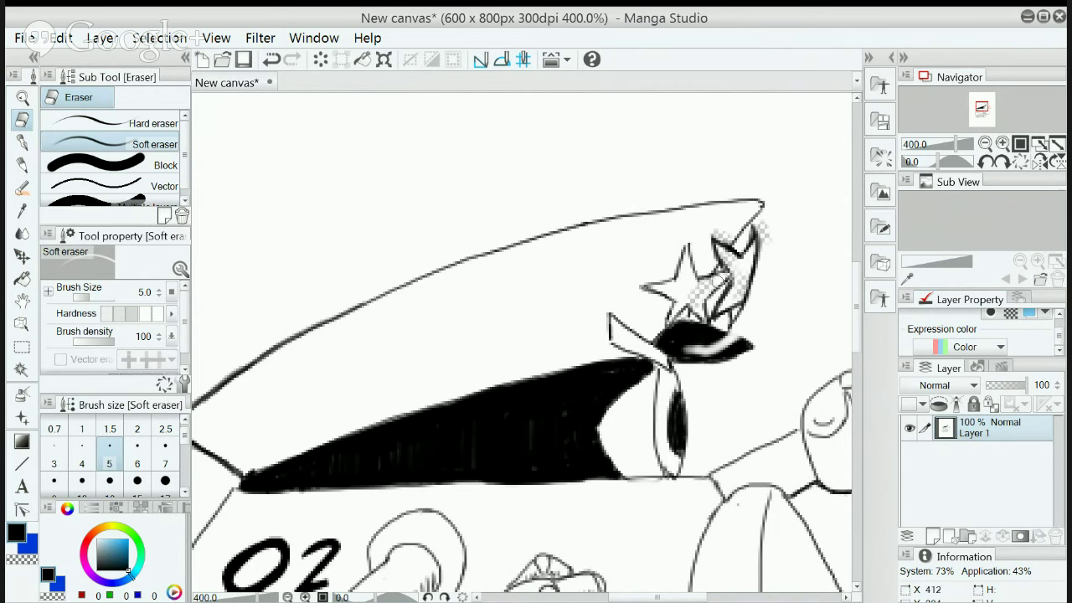
click(23, 145)
drag(115, 556, 96, 538)
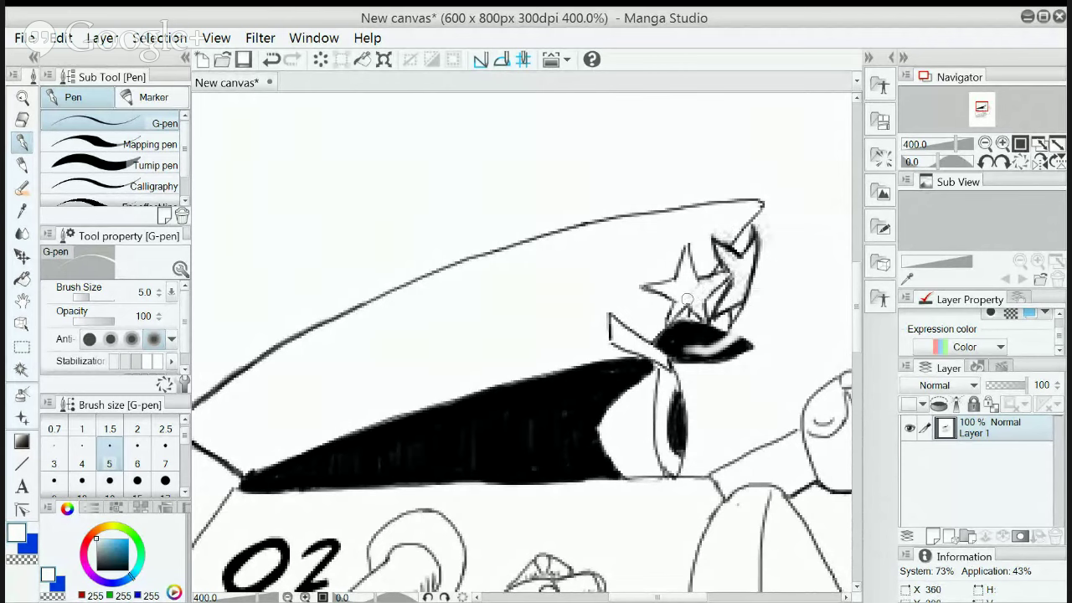
Switch the G-pen back to black and hatch the shaded underside of the raised forearm next to the wrist
scroll(777, 354, down, 3)
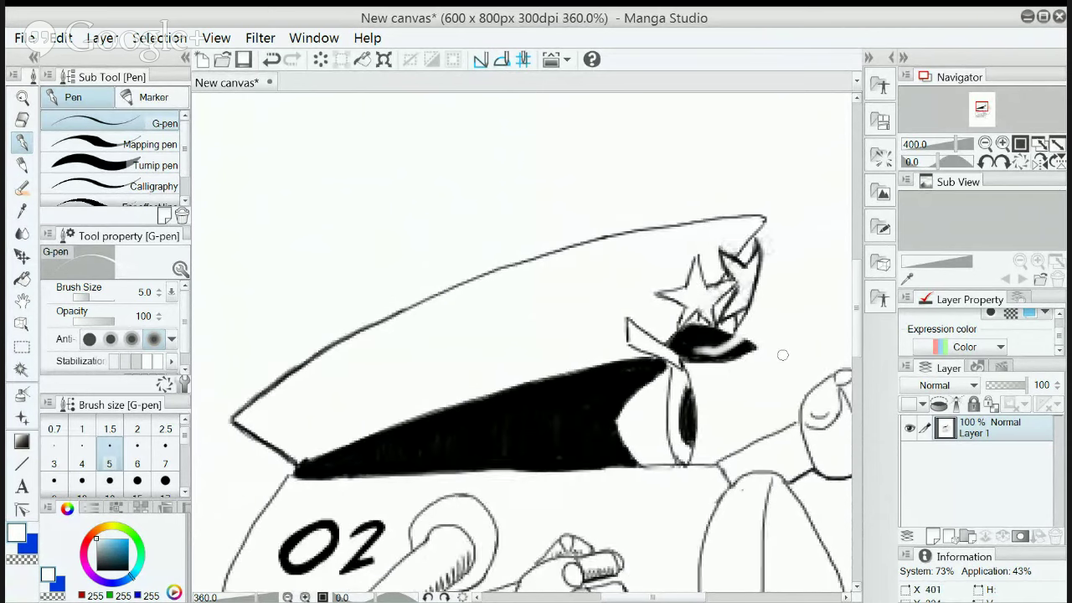
scroll(777, 354, down, 1)
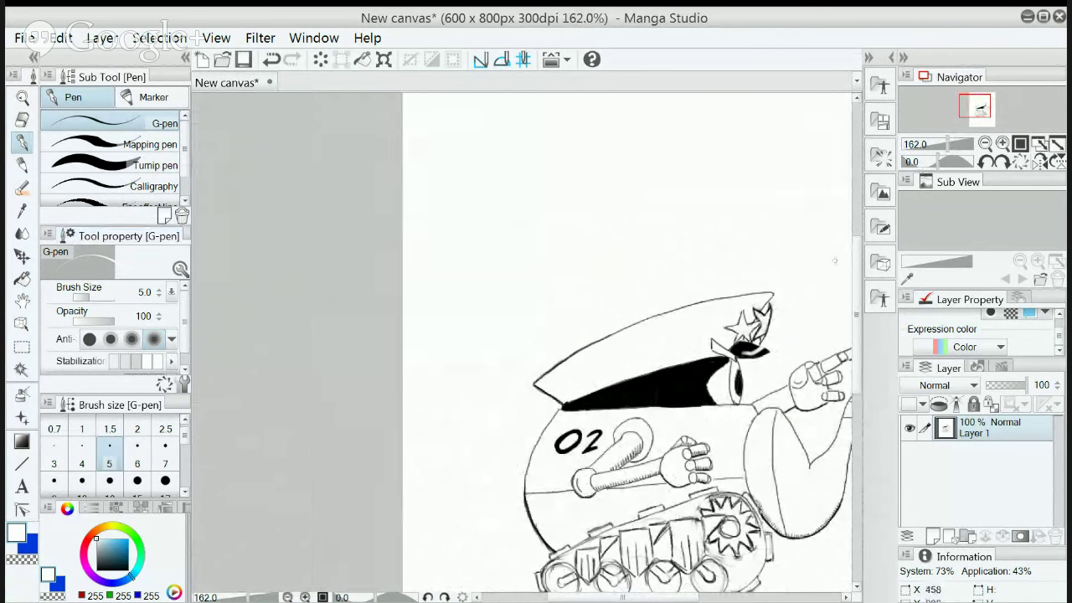
drag(856, 276, 876, 318)
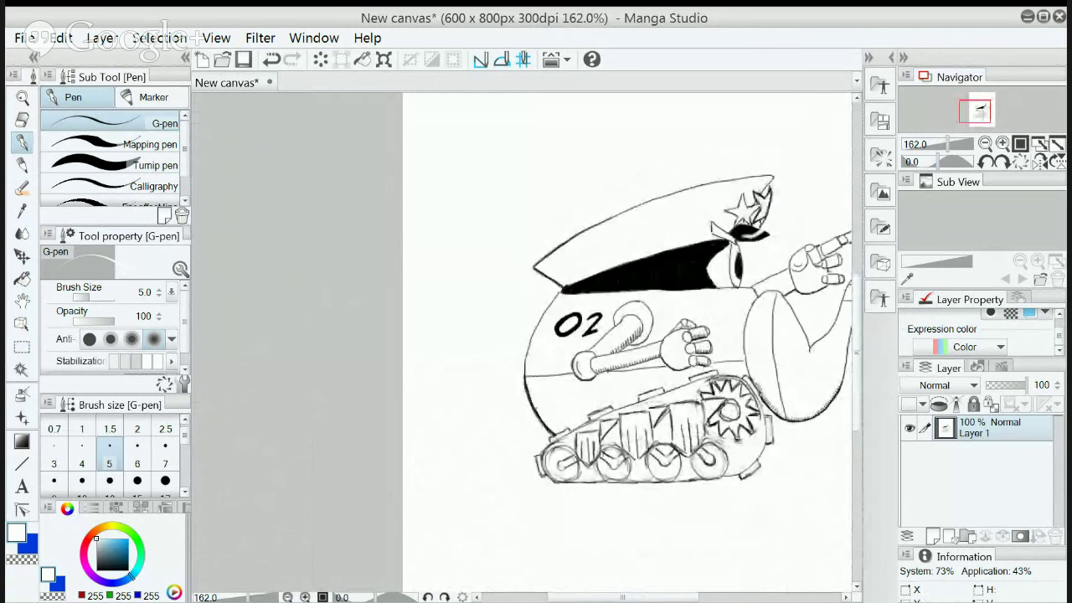
drag(647, 599, 694, 600)
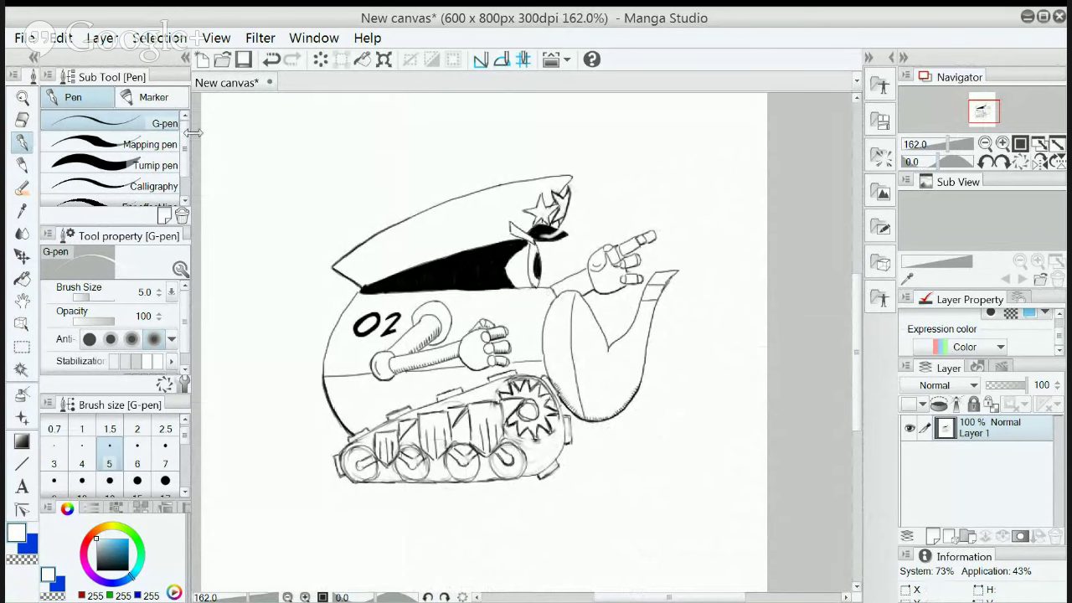
scroll(601, 281, up, 6)
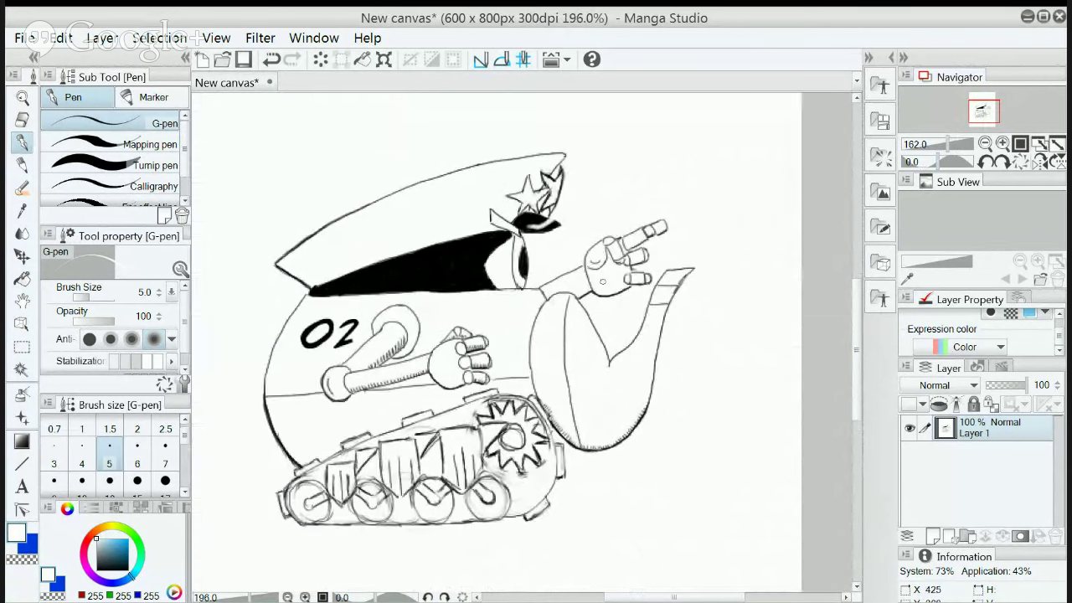
scroll(605, 292, up, 2)
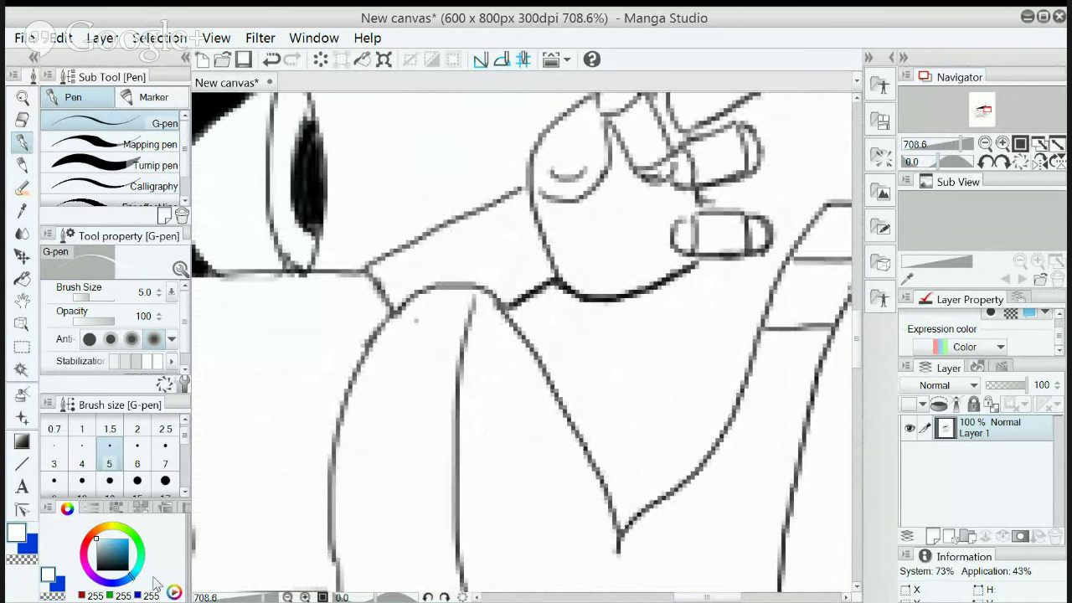
alt+click(416, 320)
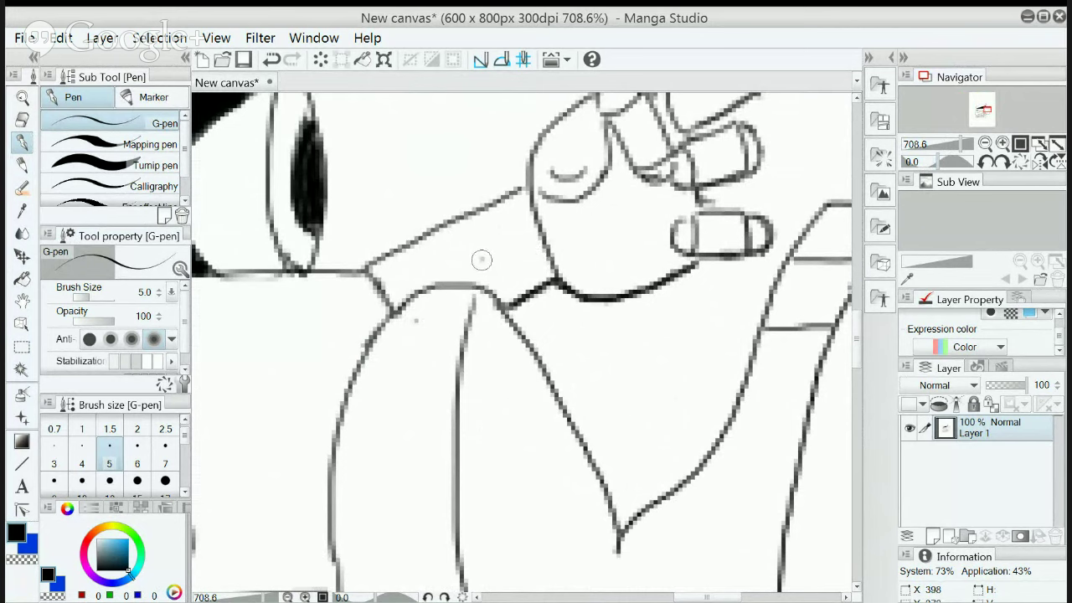
drag(476, 249, 499, 286)
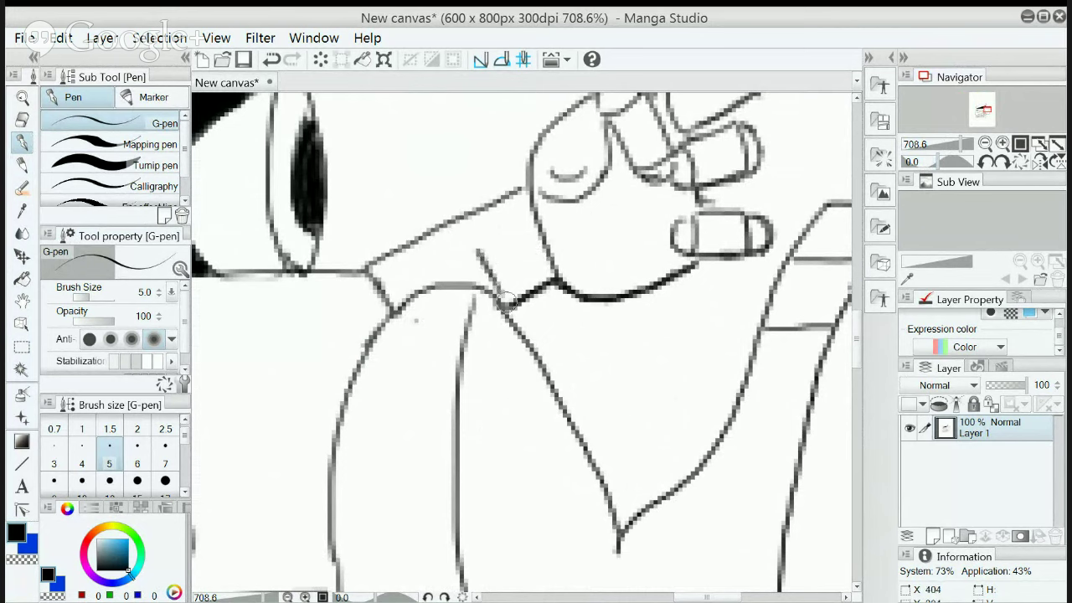
drag(491, 251, 513, 293)
drag(503, 253, 521, 291)
mouse_move(509, 243)
mouse_down()
mouse_move(528, 288)
mouse_move(537, 285)
mouse_up()
drag(522, 244, 545, 284)
drag(532, 237, 541, 272)
drag(526, 232, 544, 279)
mouse_move(466, 250)
mouse_down()
mouse_move(480, 279)
mouse_move(462, 287)
mouse_up()
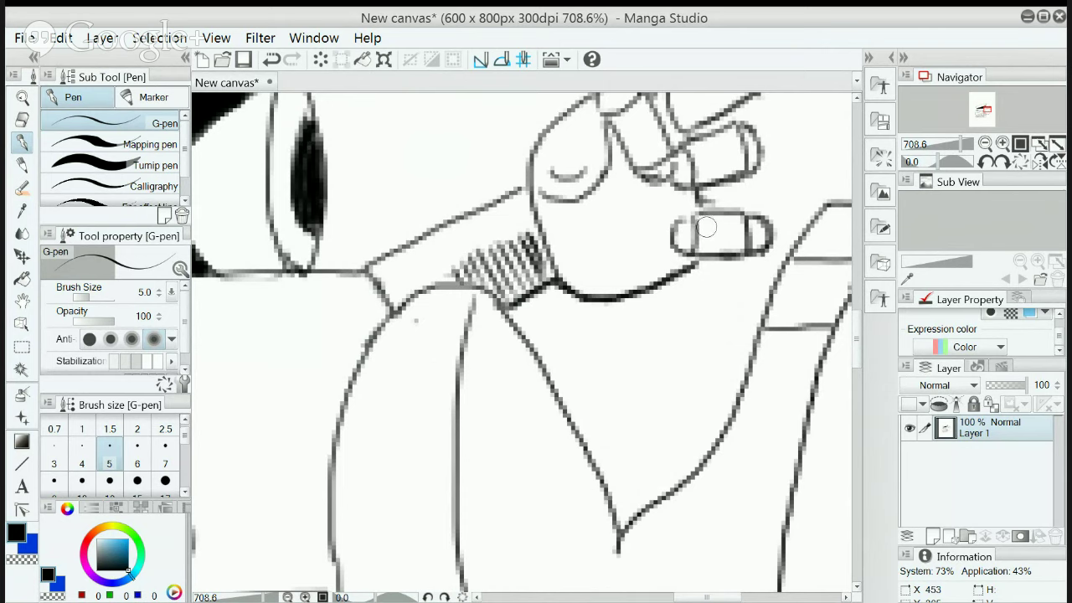
Add vertical hatching to the two lower fingers of the raised hand
mouse_move(705, 219)
mouse_down()
mouse_move(704, 248)
mouse_move(714, 220)
mouse_move(714, 254)
mouse_move(721, 221)
mouse_move(737, 246)
mouse_up()
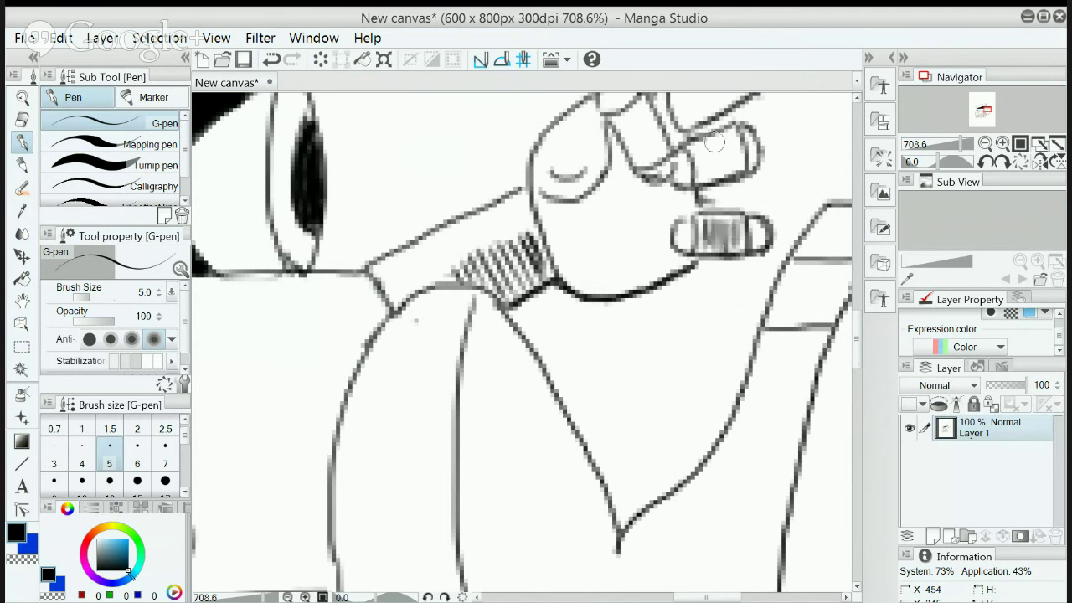
mouse_move(714, 134)
mouse_down()
mouse_move(723, 171)
mouse_move(696, 179)
mouse_move(717, 172)
mouse_up()
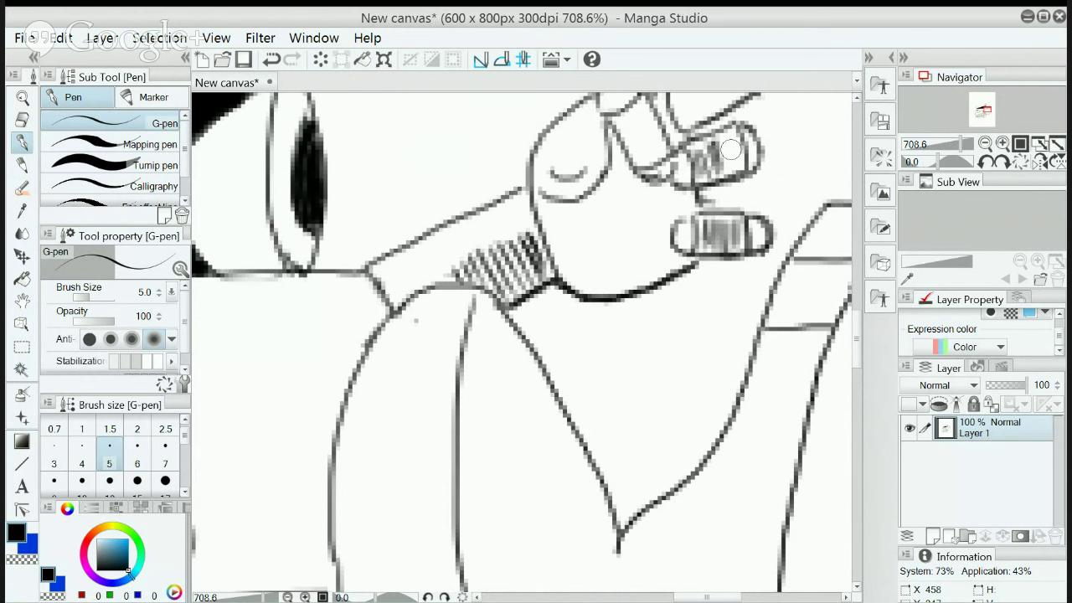
drag(725, 135, 727, 175)
drag(732, 134, 741, 175)
drag(747, 137, 748, 171)
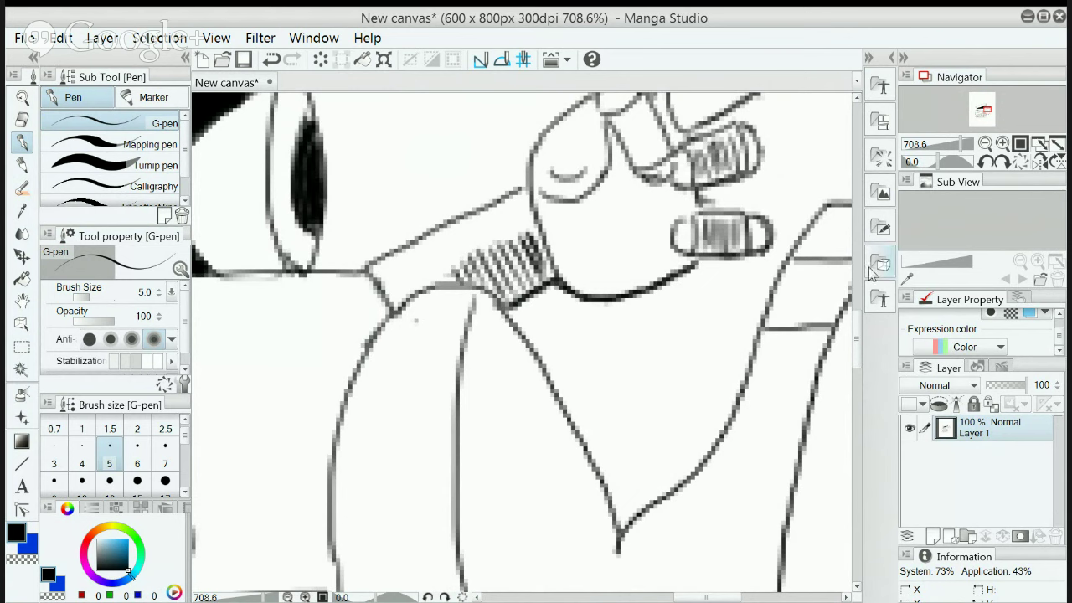
Hatch the long middle segment and the tip of the raised hand's pointing finger
scroll(854, 319, up, 5)
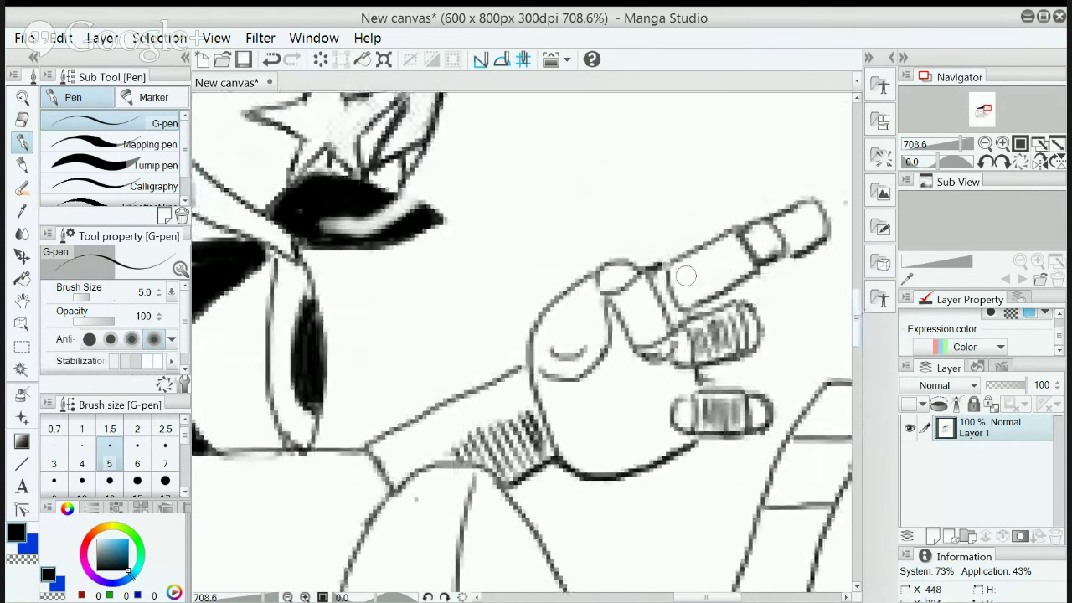
mouse_move(674, 270)
mouse_down()
mouse_move(672, 307)
mouse_move(694, 297)
mouse_up()
mouse_move(700, 258)
mouse_down()
mouse_move(698, 295)
mouse_move(722, 282)
mouse_up()
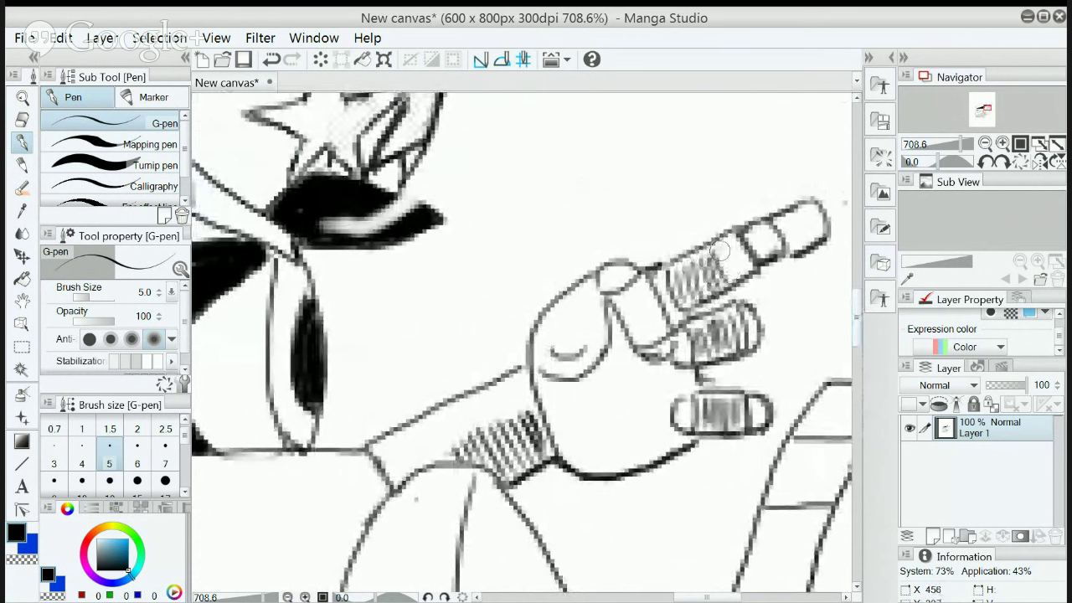
mouse_move(729, 243)
mouse_down()
mouse_move(727, 278)
mouse_move(744, 270)
mouse_up()
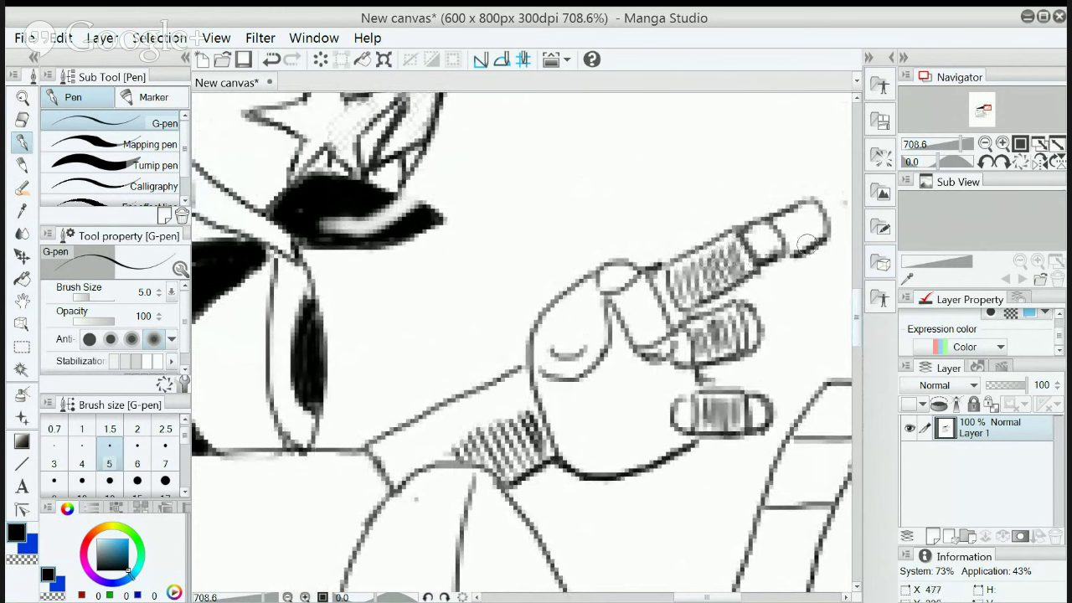
mouse_move(784, 216)
mouse_down()
mouse_move(802, 242)
mouse_move(798, 220)
mouse_move(809, 242)
mouse_move(812, 212)
mouse_move(809, 241)
mouse_up()
drag(819, 205, 818, 239)
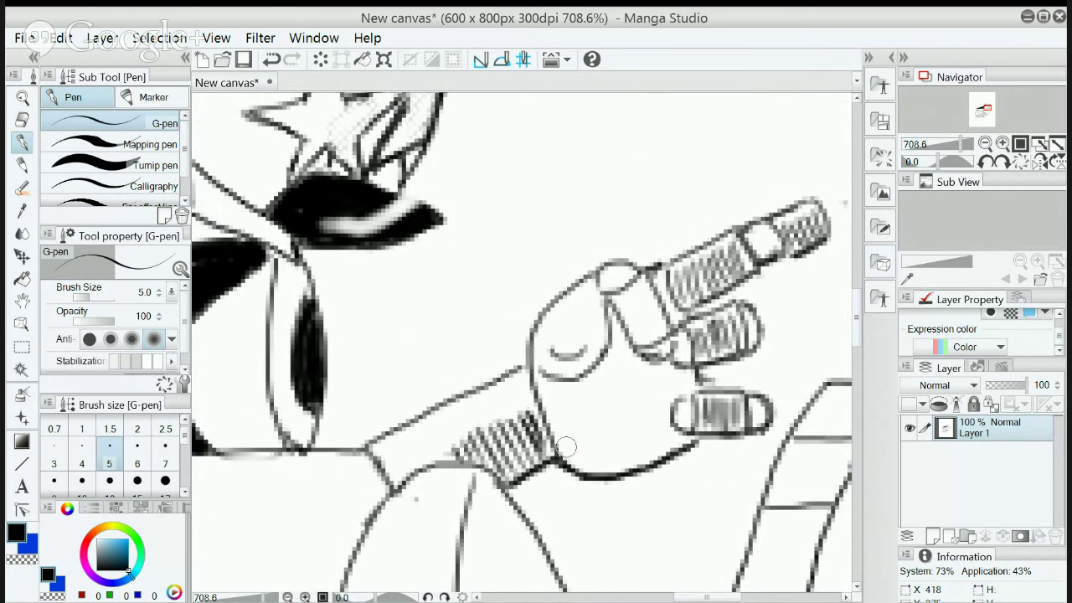
Hatch the lower edge of the raised hand's palm from the wrist to the lowest finger
mouse_move(563, 424)
mouse_down()
mouse_move(567, 450)
mouse_move(578, 425)
mouse_move(593, 466)
mouse_move(584, 440)
mouse_move(598, 463)
mouse_move(607, 455)
mouse_move(598, 428)
mouse_move(598, 463)
mouse_up()
drag(607, 429, 605, 465)
drag(615, 432, 613, 469)
mouse_move(620, 424)
mouse_down()
mouse_move(618, 460)
mouse_move(645, 455)
mouse_up()
mouse_move(653, 419)
mouse_down()
mouse_move(651, 454)
mouse_move(672, 445)
mouse_up()
drag(680, 414, 679, 442)
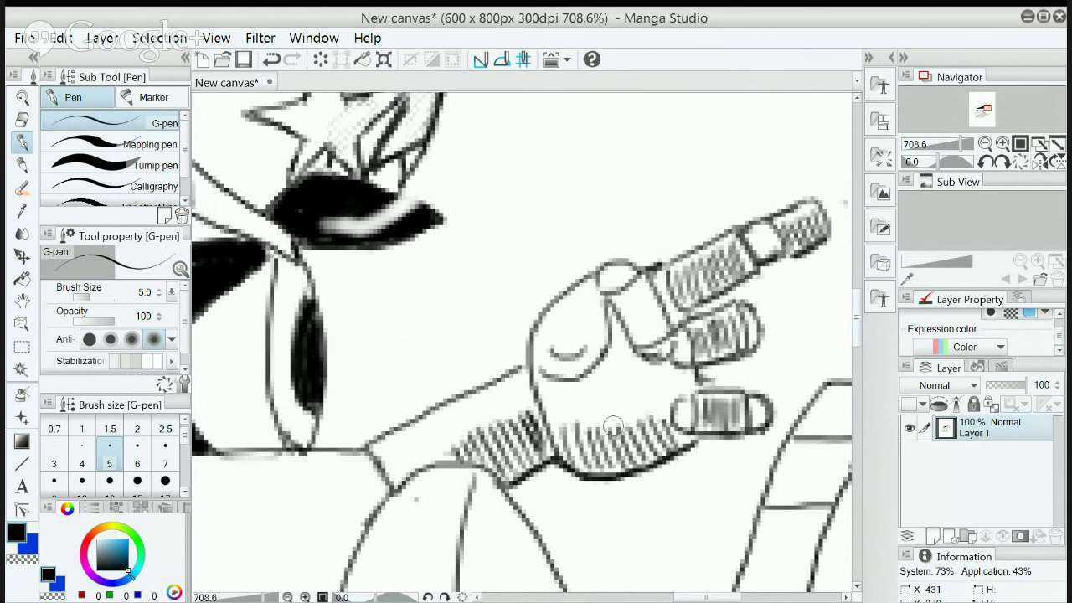
Set the drawing layer's expression color to Gray
scroll(610, 445, down, 5)
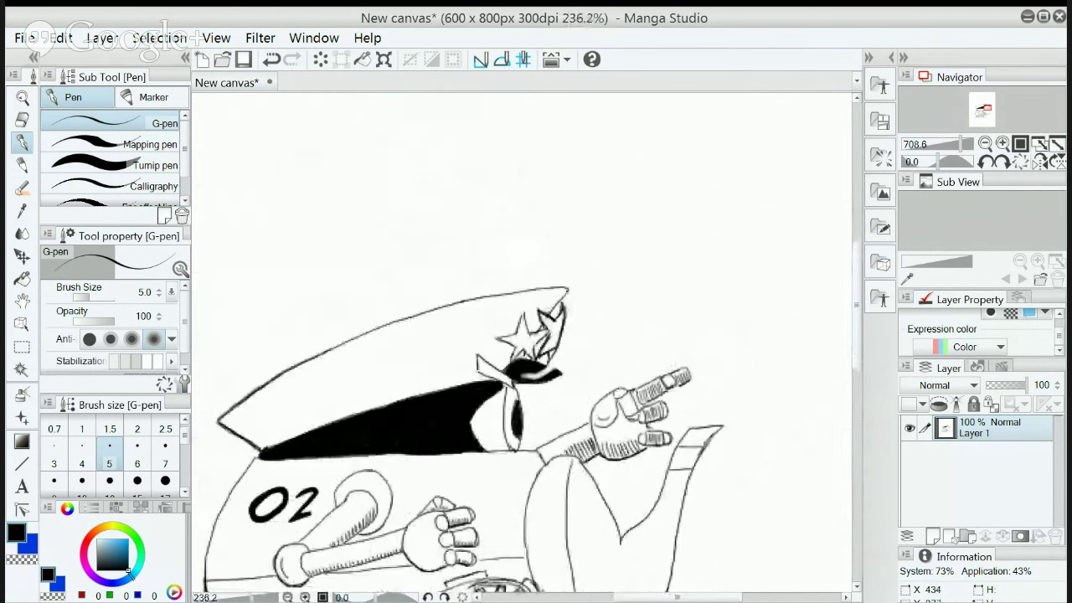
drag(856, 335, 866, 387)
scroll(797, 380, down, 3)
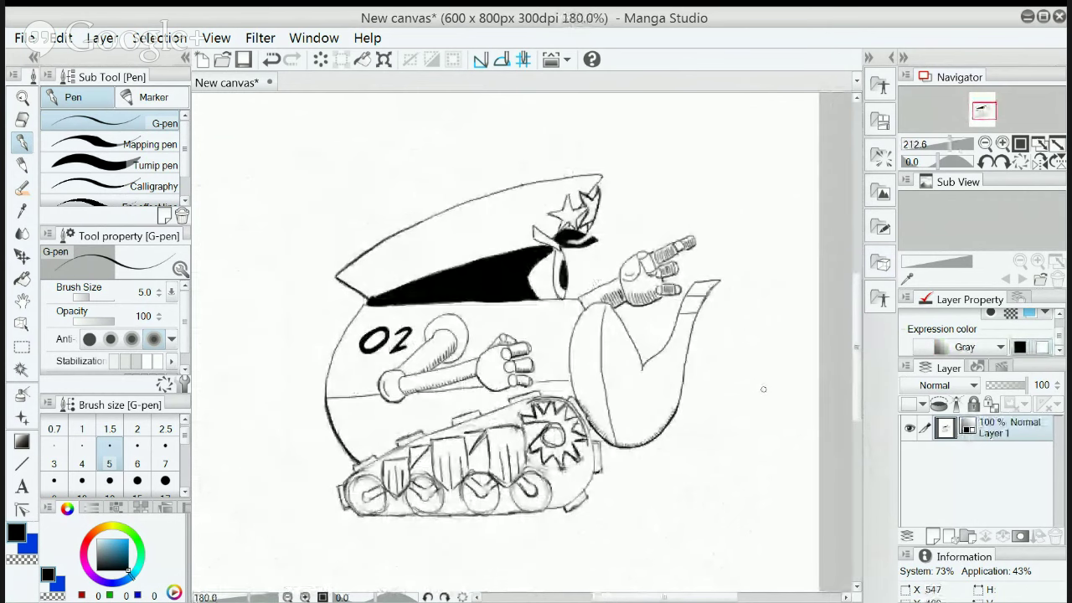
click(856, 392)
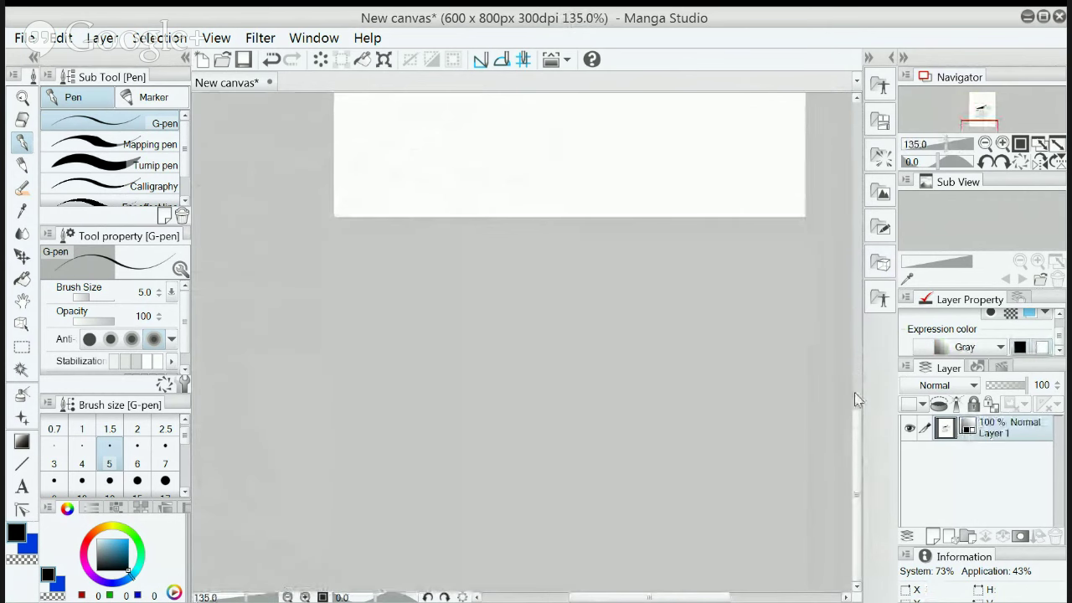
drag(858, 431, 843, 300)
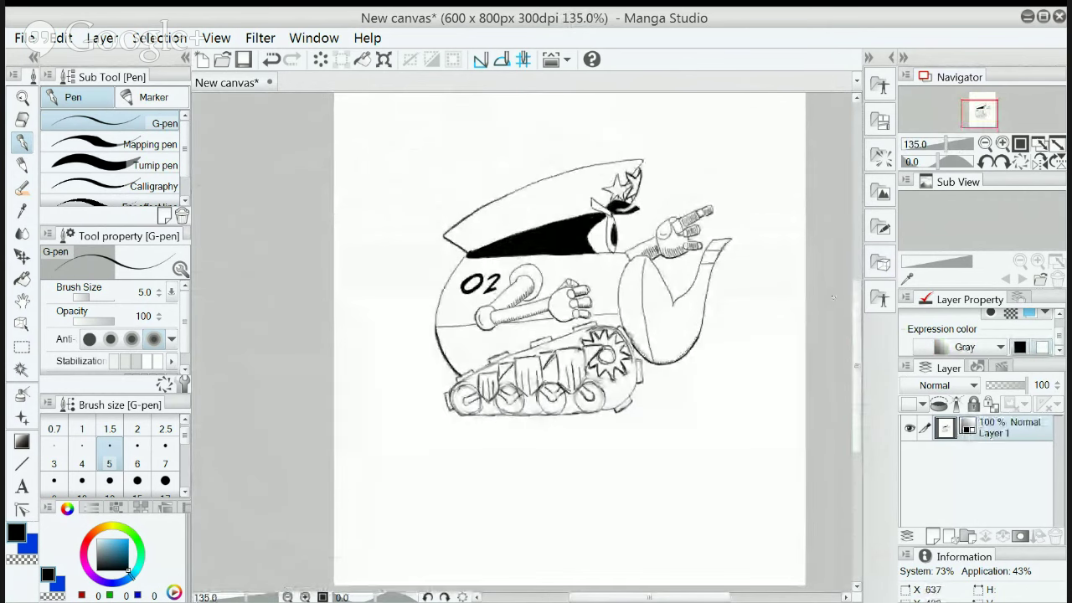
scroll(860, 359, down, 1)
drag(853, 354, 848, 315)
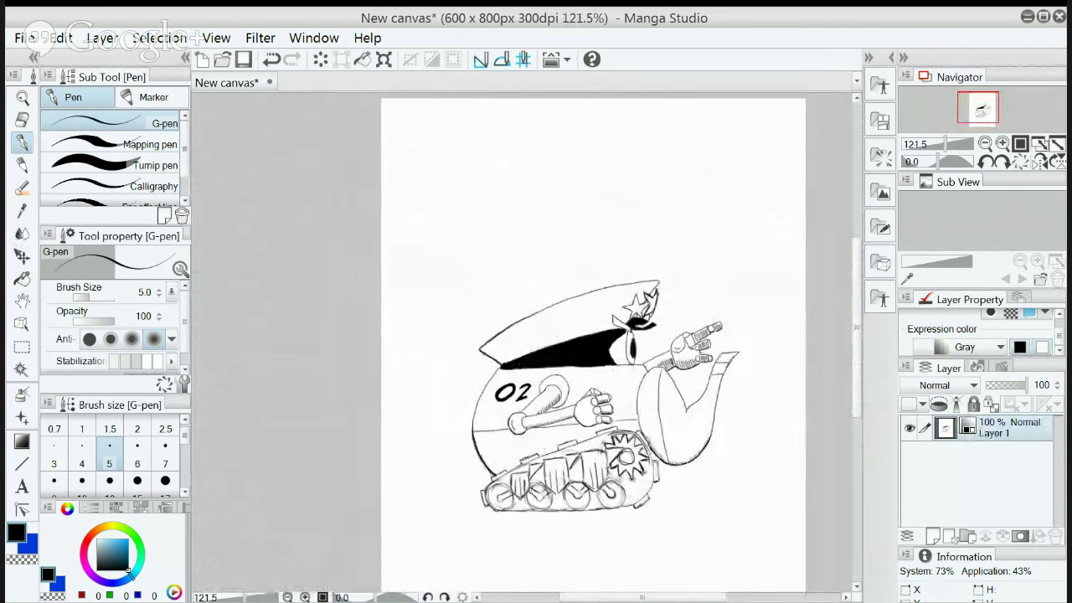
click(23, 347)
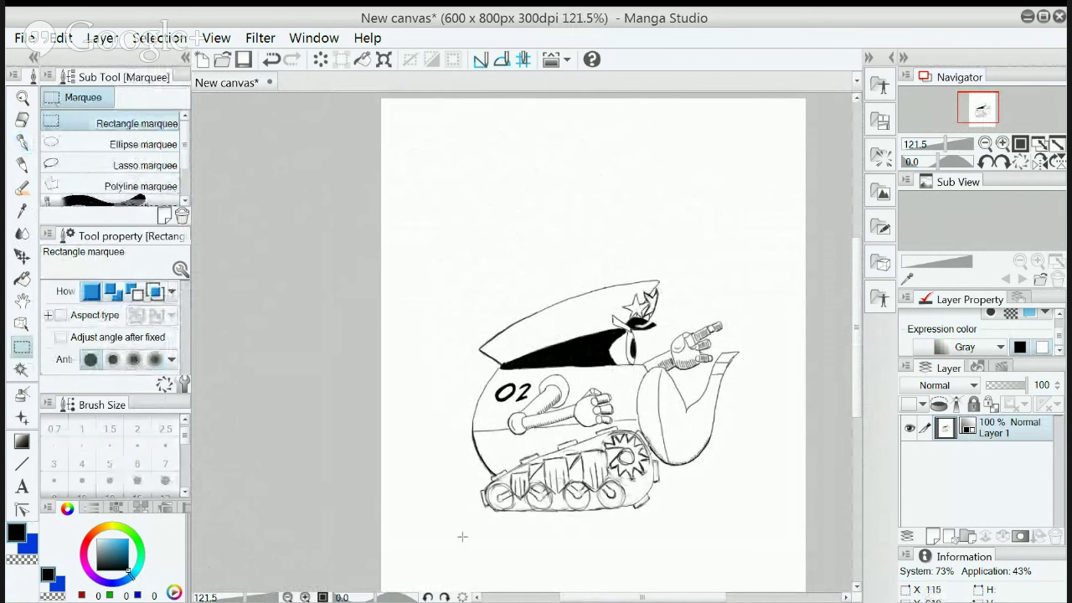
drag(462, 529, 754, 124)
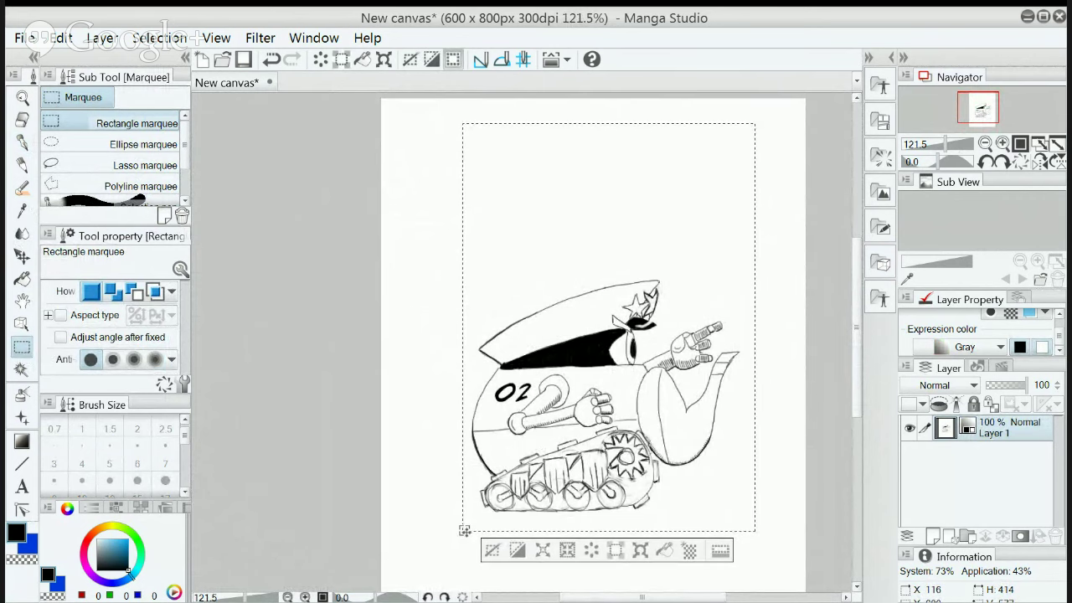
drag(464, 531, 459, 547)
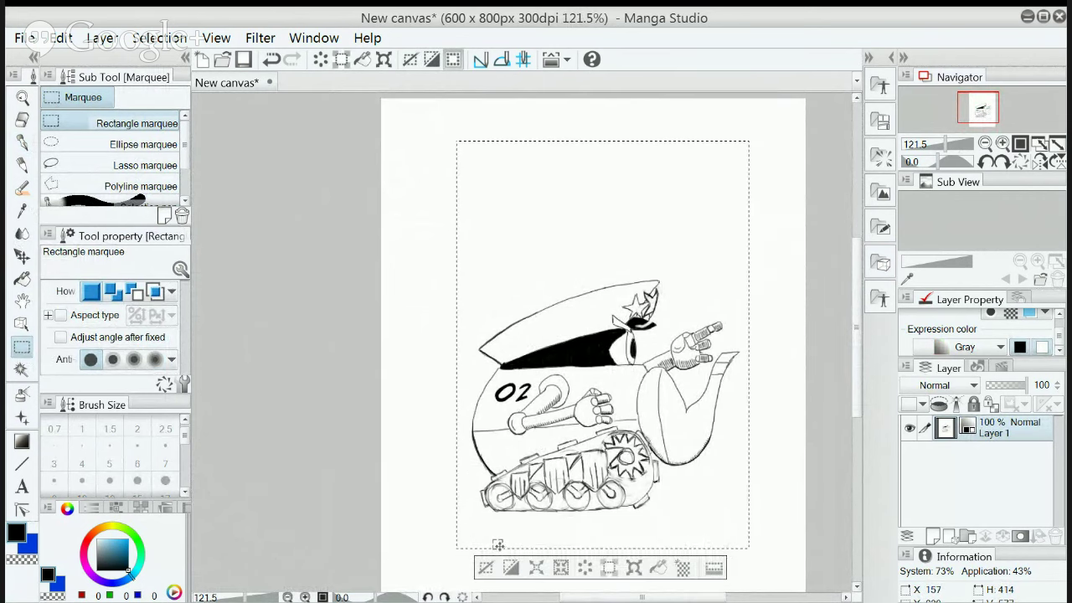
click(482, 567)
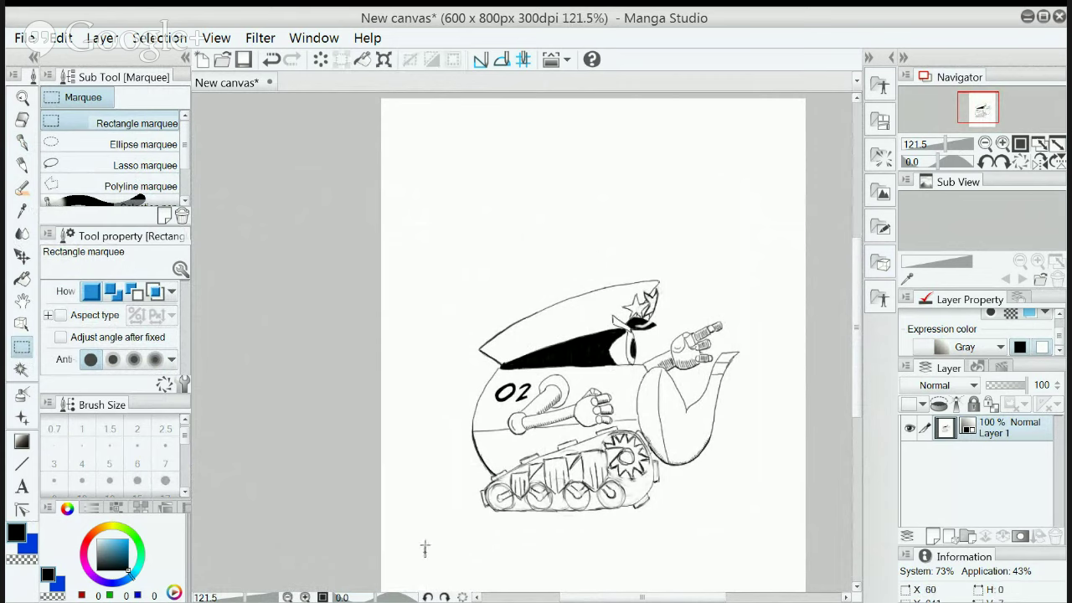
drag(425, 557, 777, 136)
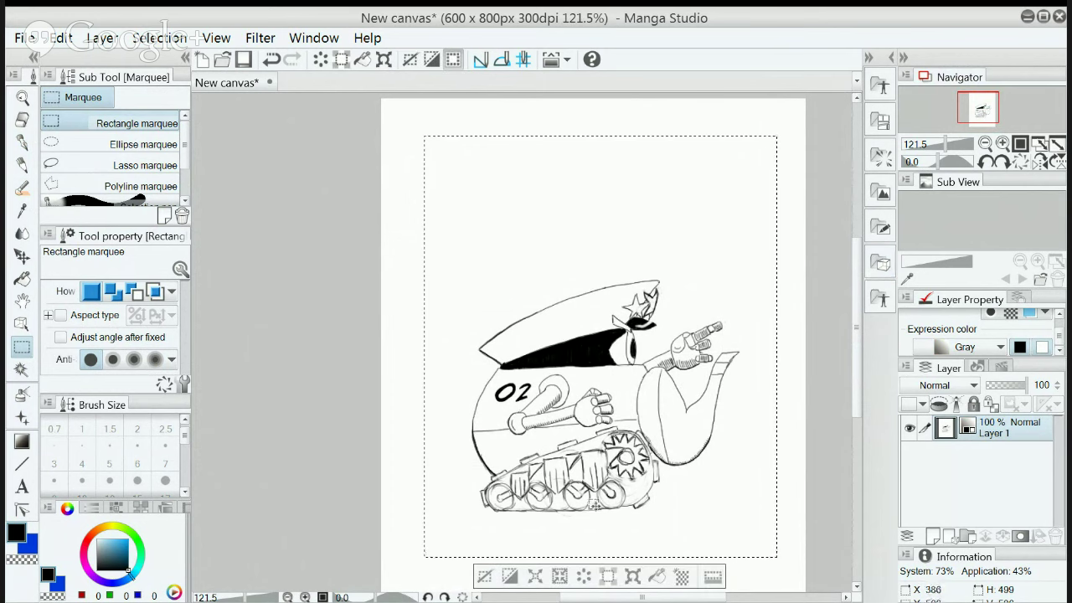
click(484, 577)
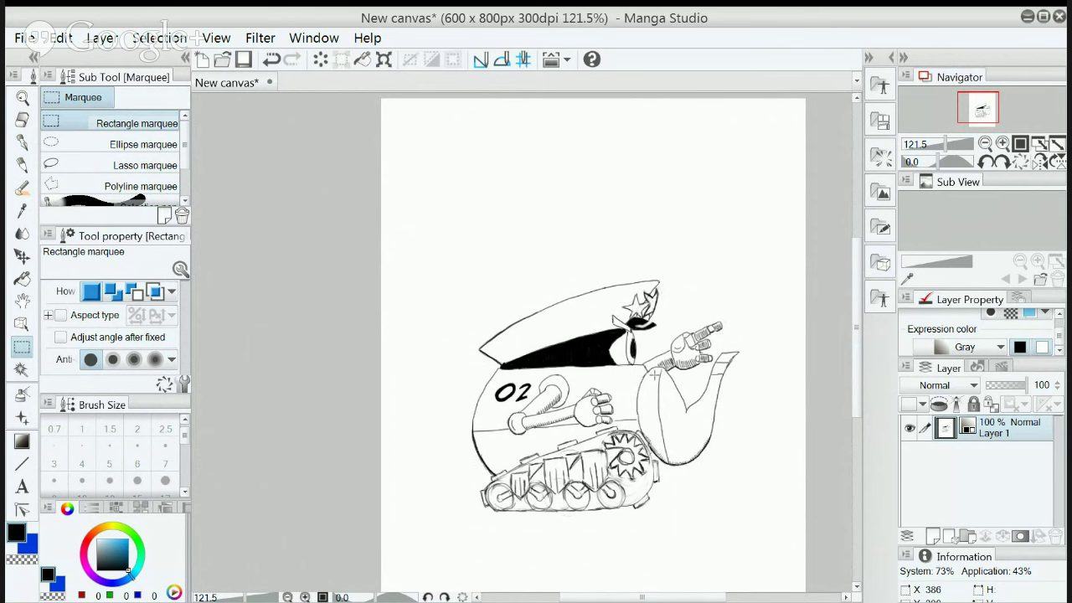
scroll(653, 375, down, 1)
scroll(858, 340, down, 1)
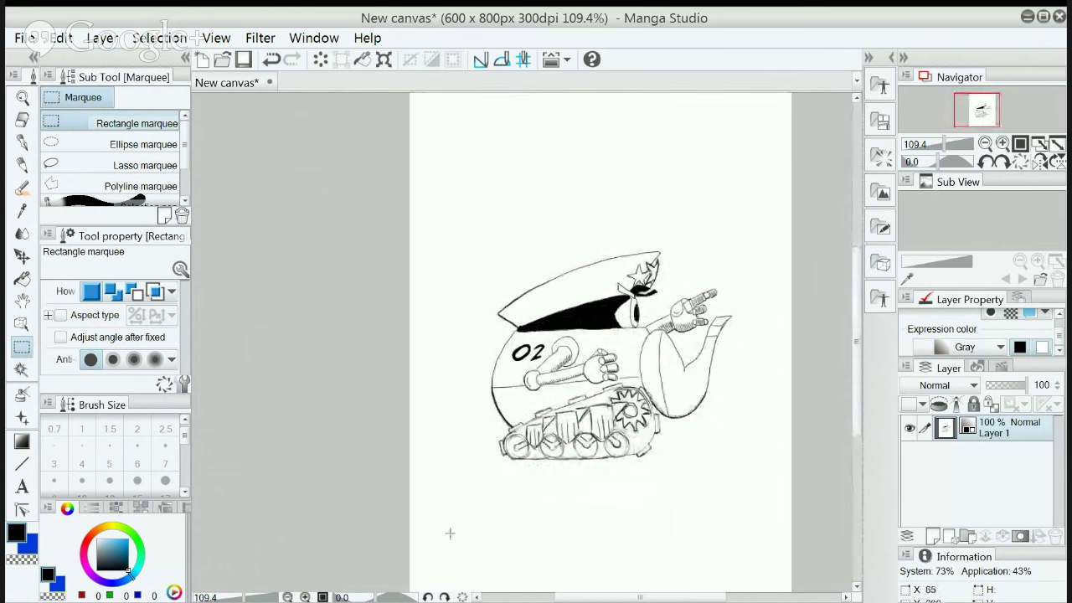
Crop the canvas to a 510 x 668 px rectangle around the tank character and clear the selection
mouse_move(446, 532)
mouse_down()
mouse_move(603, 293)
mouse_move(725, 139)
mouse_move(769, 129)
mouse_move(760, 123)
mouse_up()
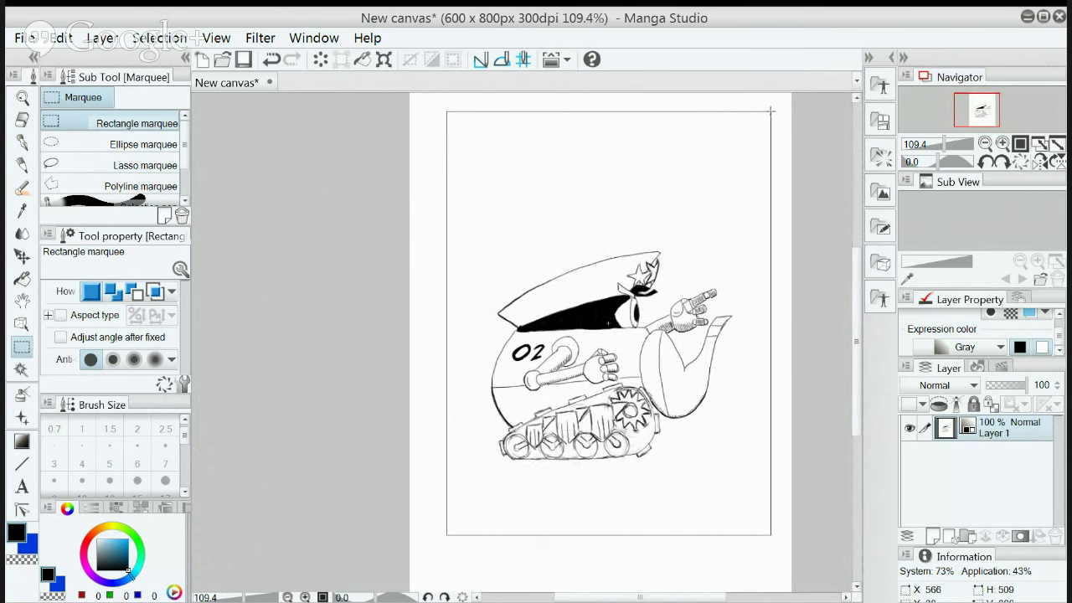
drag(771, 109, 771, 109)
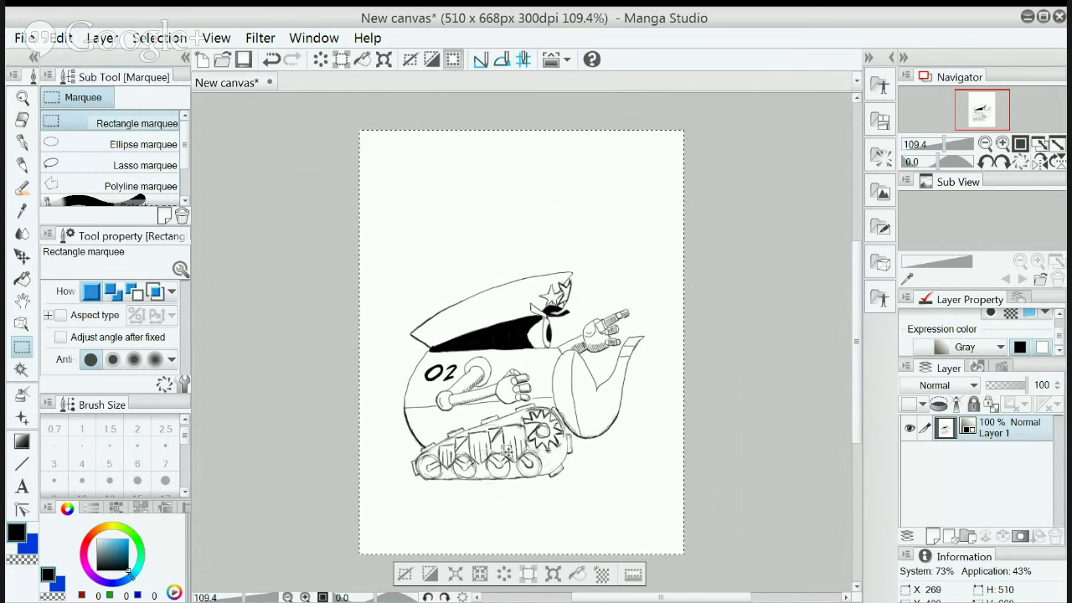
click(404, 574)
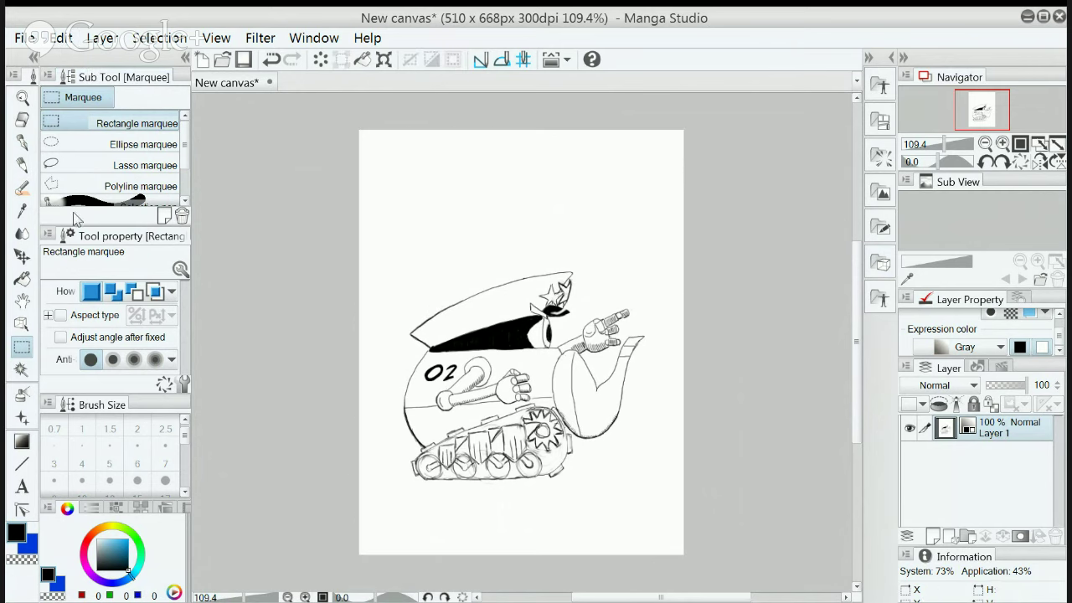
Paint a long black ground shadow extending right from the base of the tracks with the G-pen at brush size 20
click(23, 143)
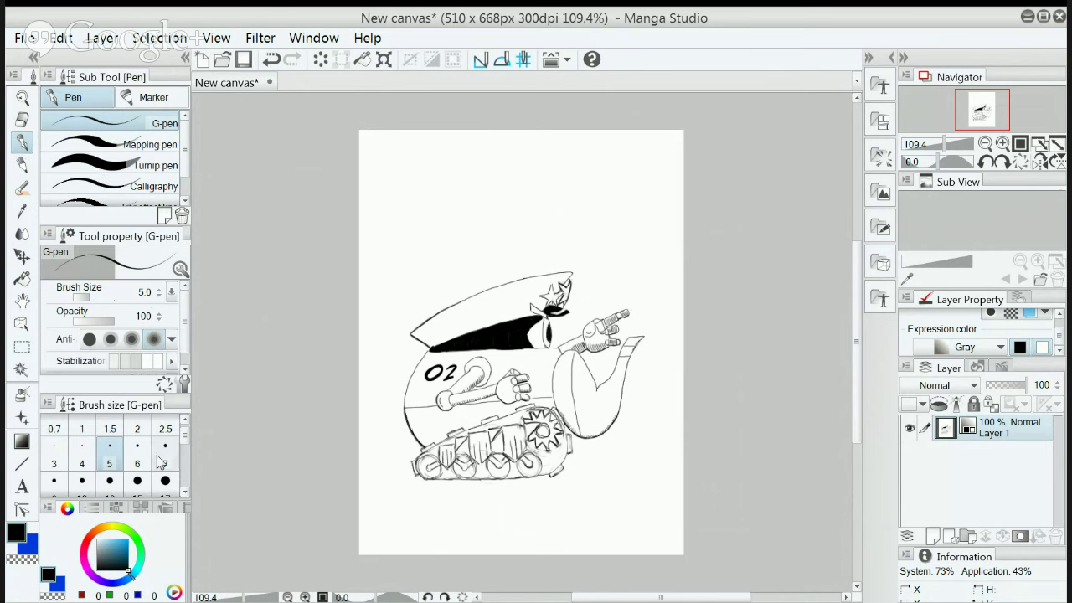
scroll(186, 444, up, 1)
scroll(185, 443, down, 3)
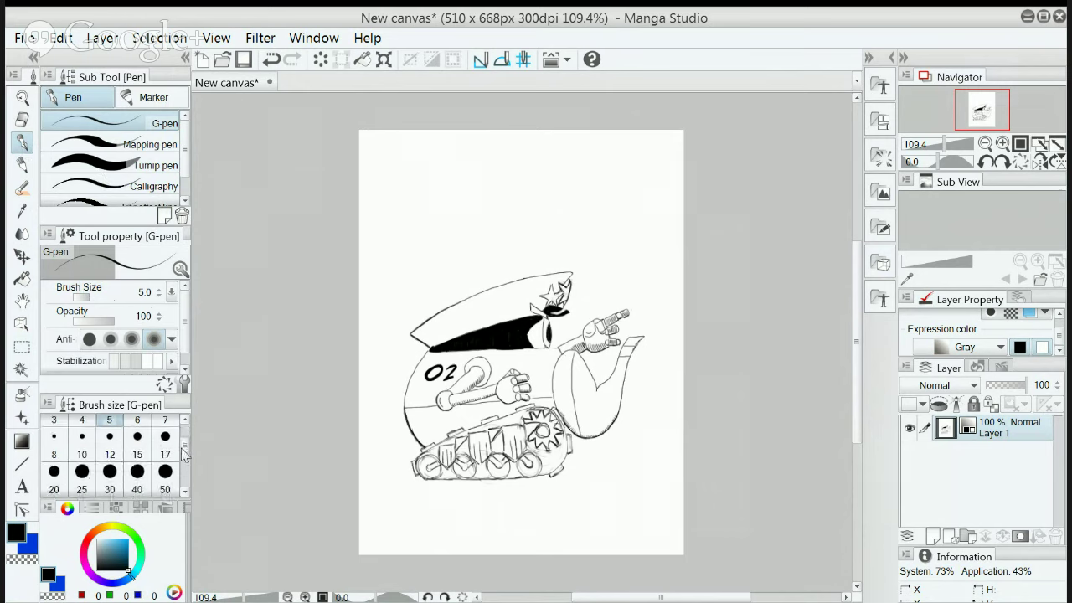
click(54, 477)
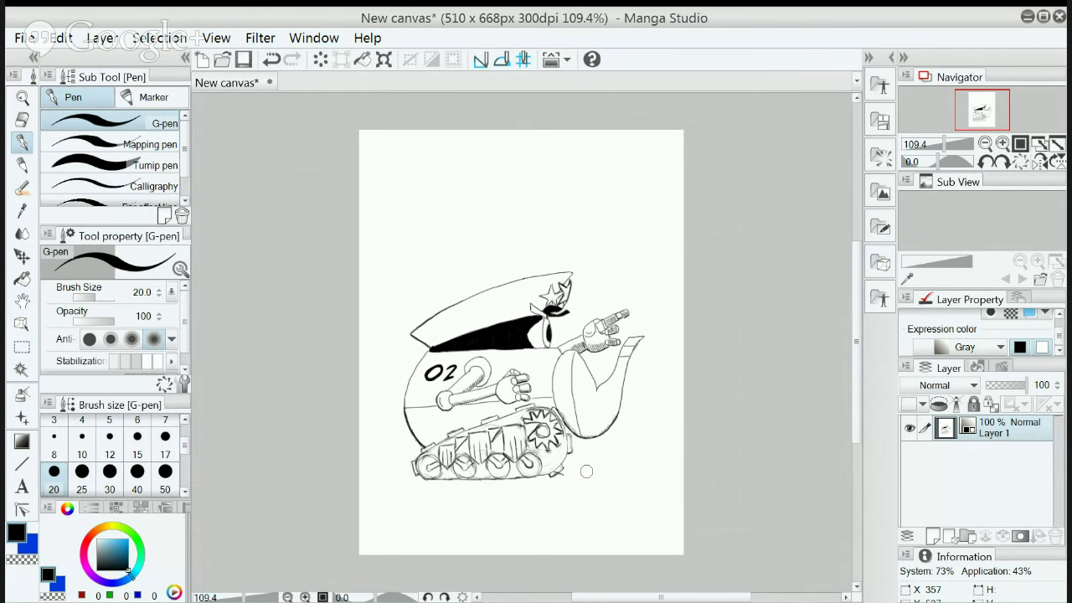
key(ctrl+z)
scroll(592, 465, up, 5)
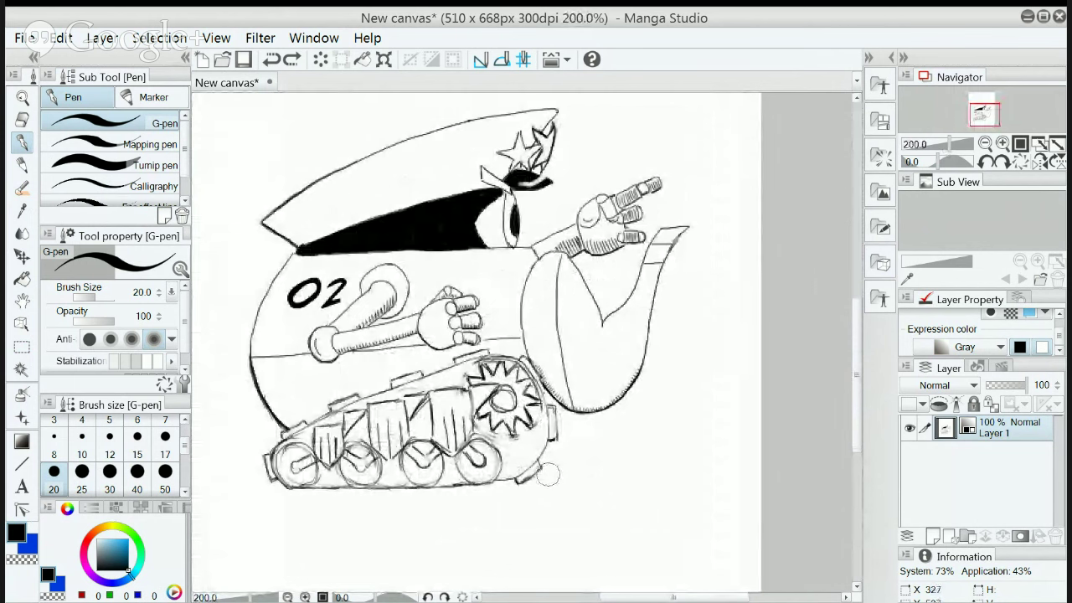
mouse_move(587, 469)
mouse_down()
mouse_move(546, 472)
mouse_move(680, 462)
mouse_up()
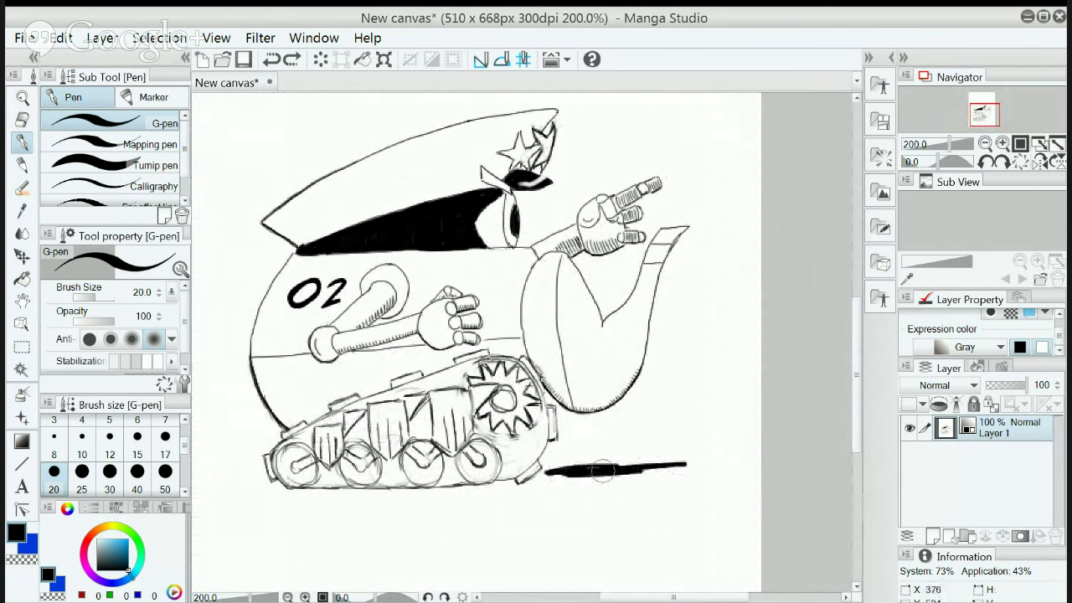
mouse_move(600, 469)
mouse_down()
mouse_move(691, 459)
mouse_move(522, 481)
mouse_move(725, 465)
mouse_move(636, 473)
mouse_move(724, 467)
mouse_move(675, 472)
mouse_up()
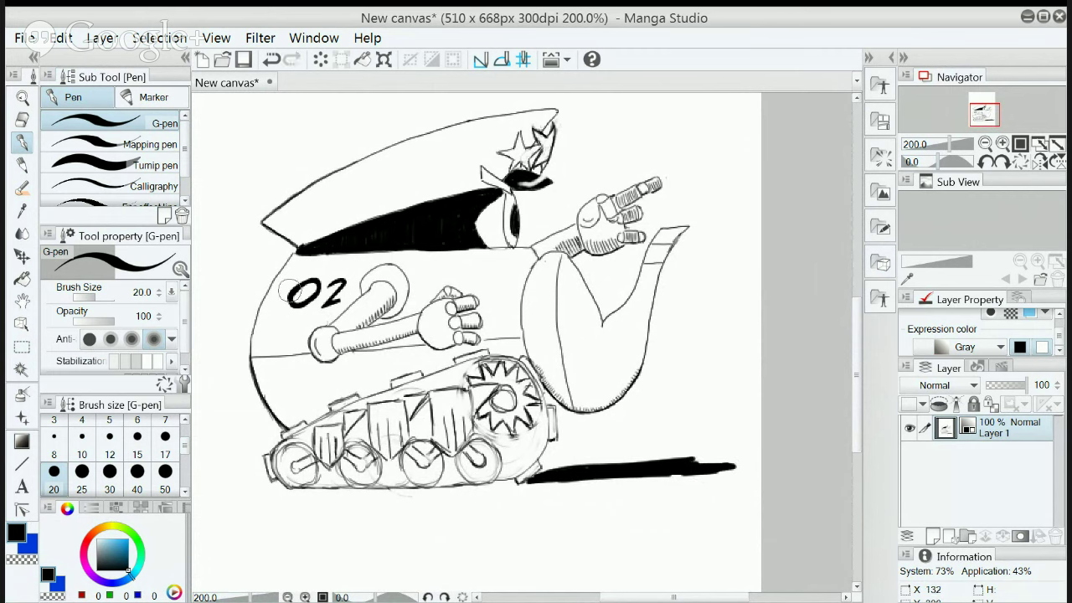
Try to trim the ground shadow's ragged upper edge with the Soft eraser at brush size 20
click(23, 121)
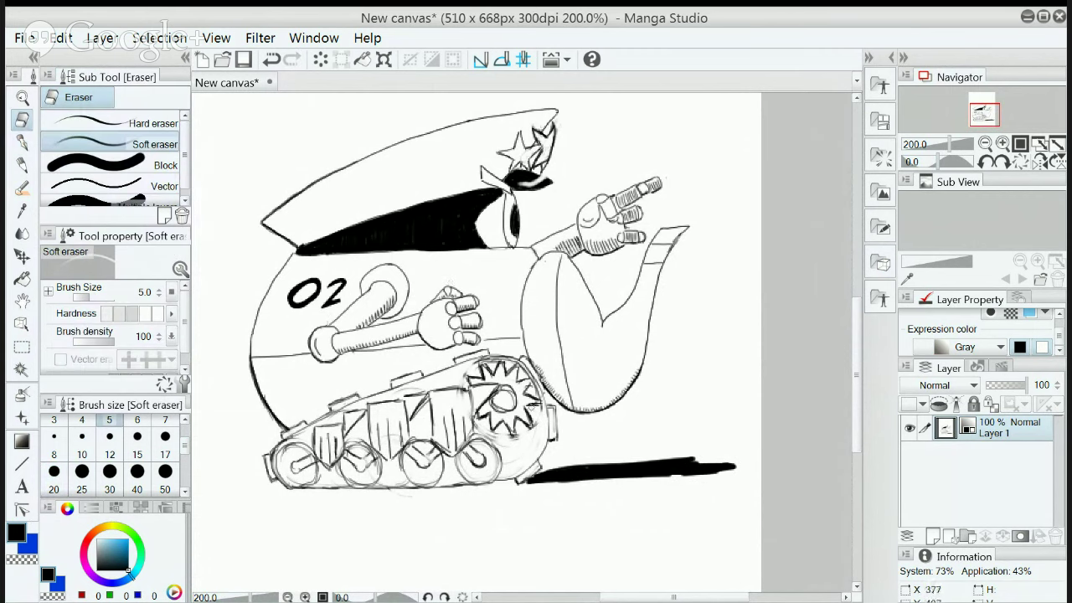
click(54, 473)
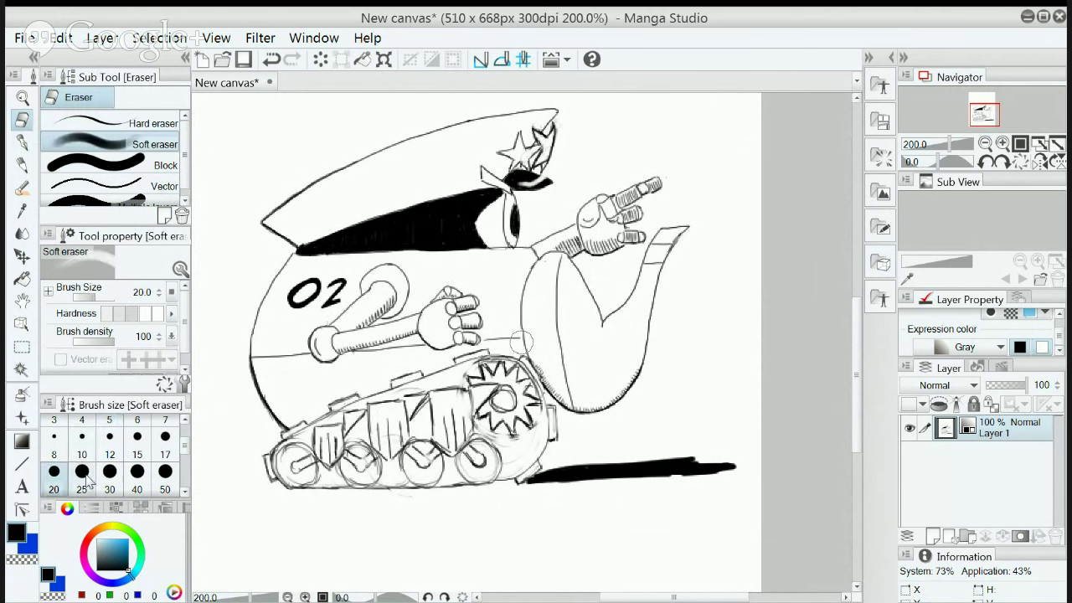
drag(708, 445, 687, 445)
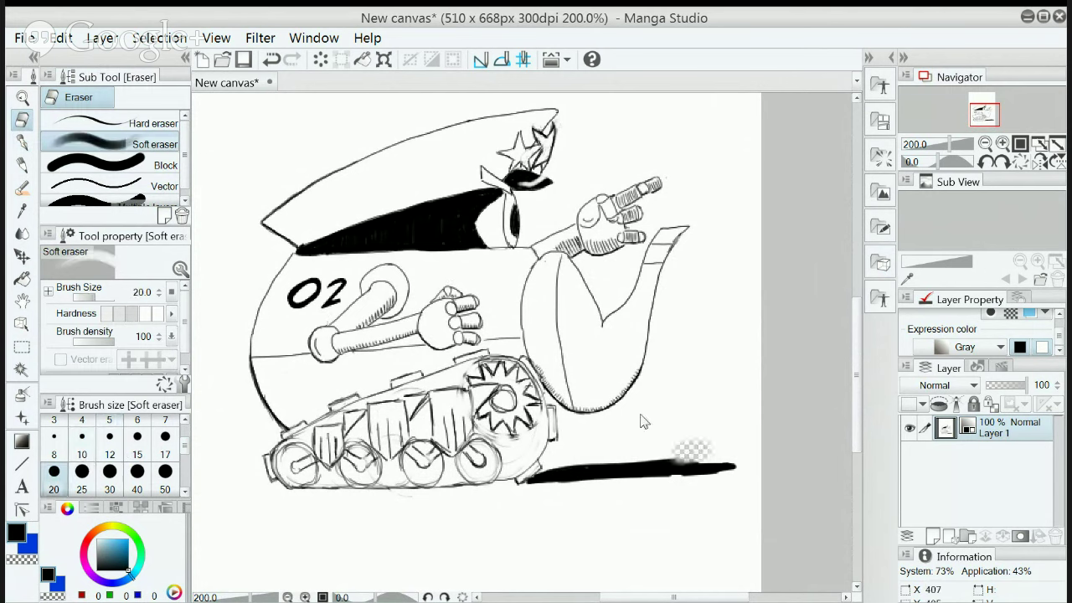
key(ctrl+z)
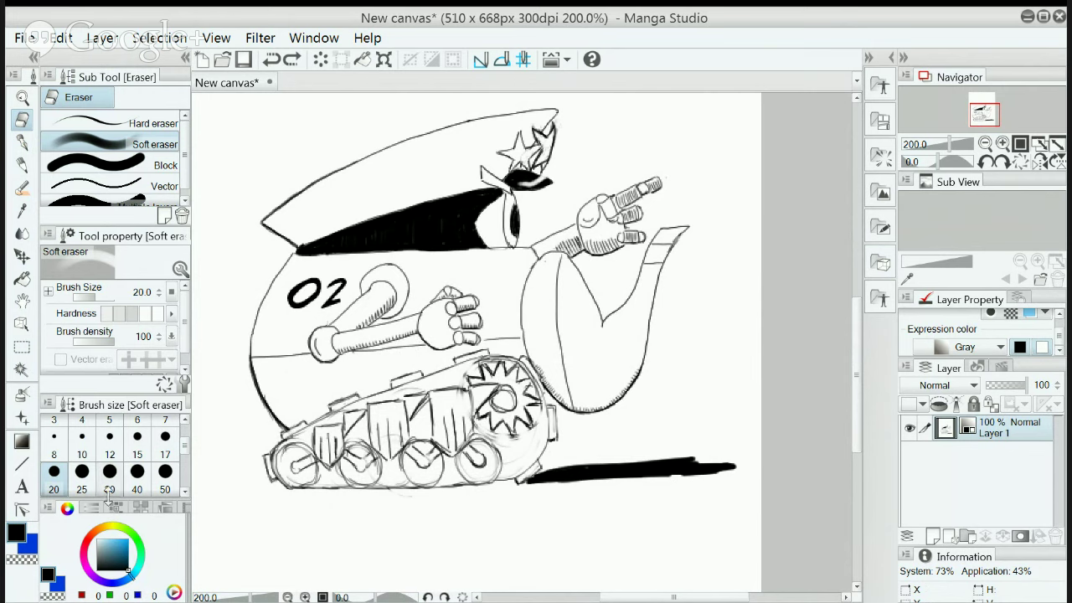
Trim and even out the upper edge of the ground shadow by painting over it in white with the G-pen
click(98, 539)
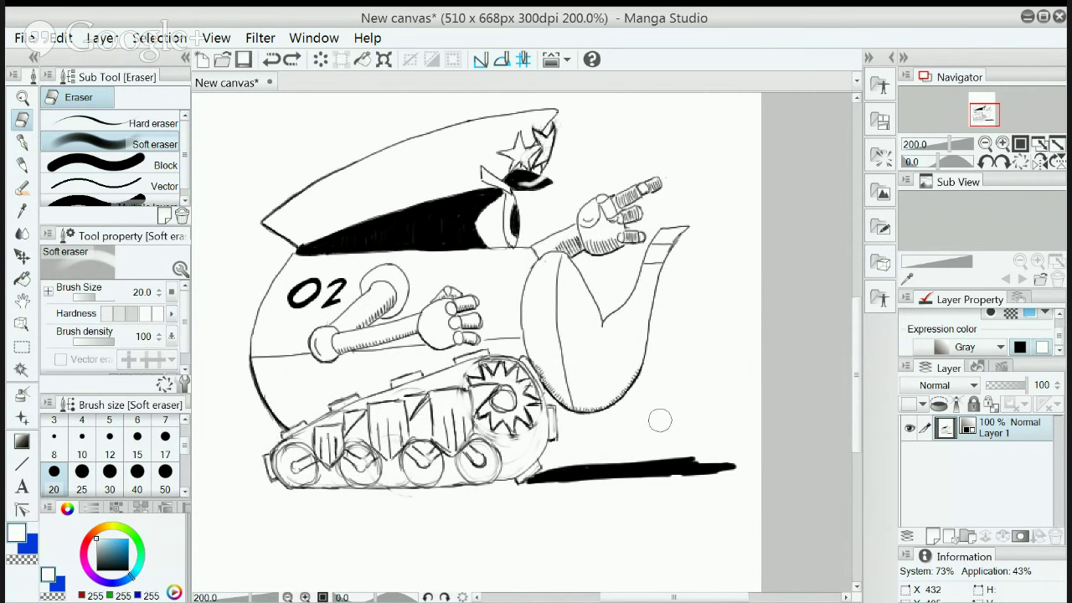
click(24, 146)
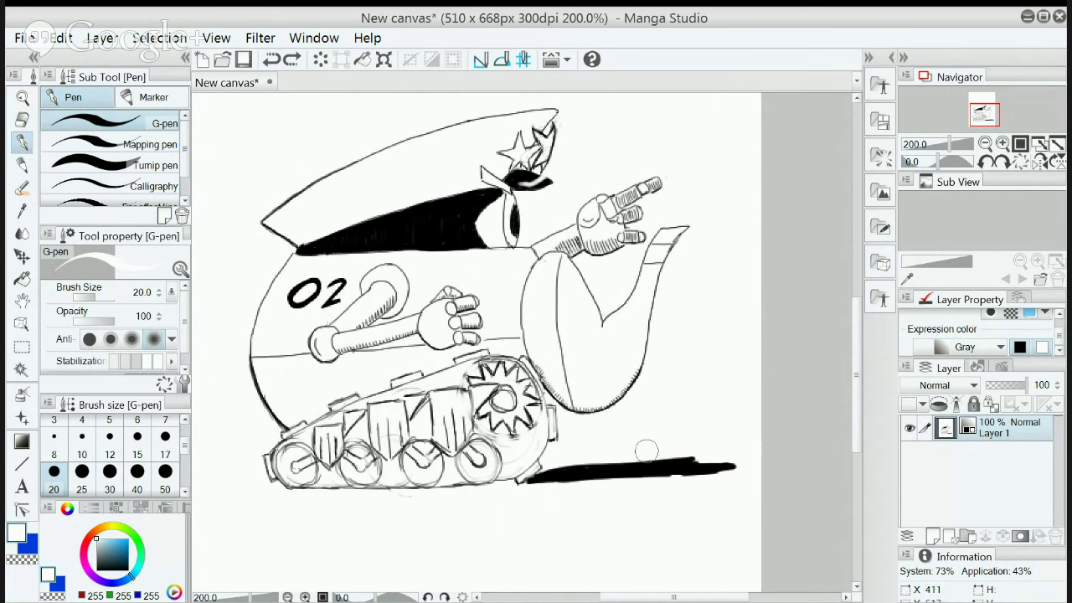
drag(646, 452, 675, 454)
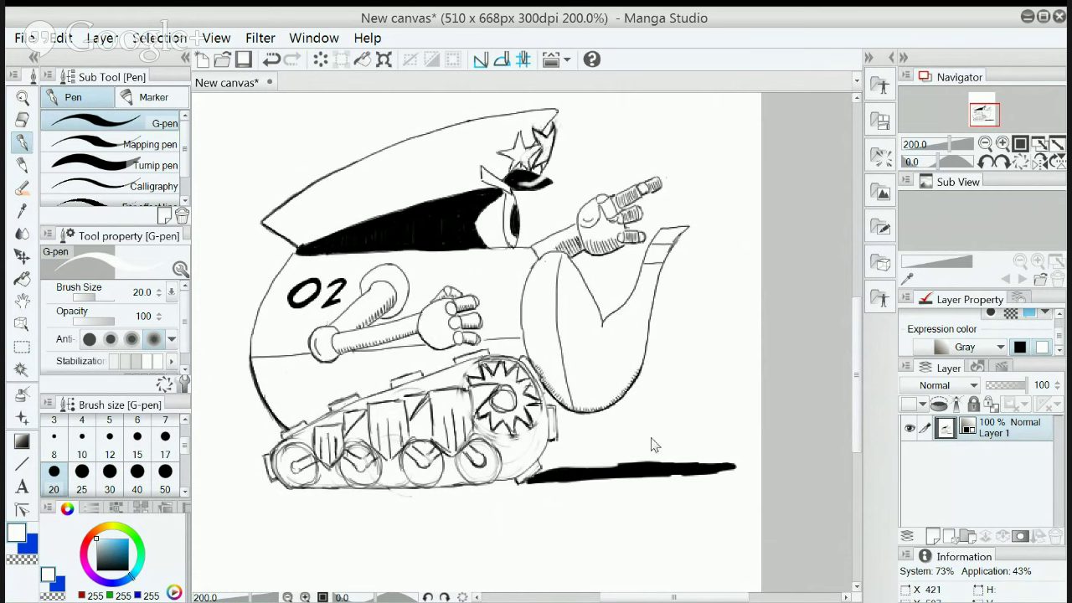
key(ctrl+z)
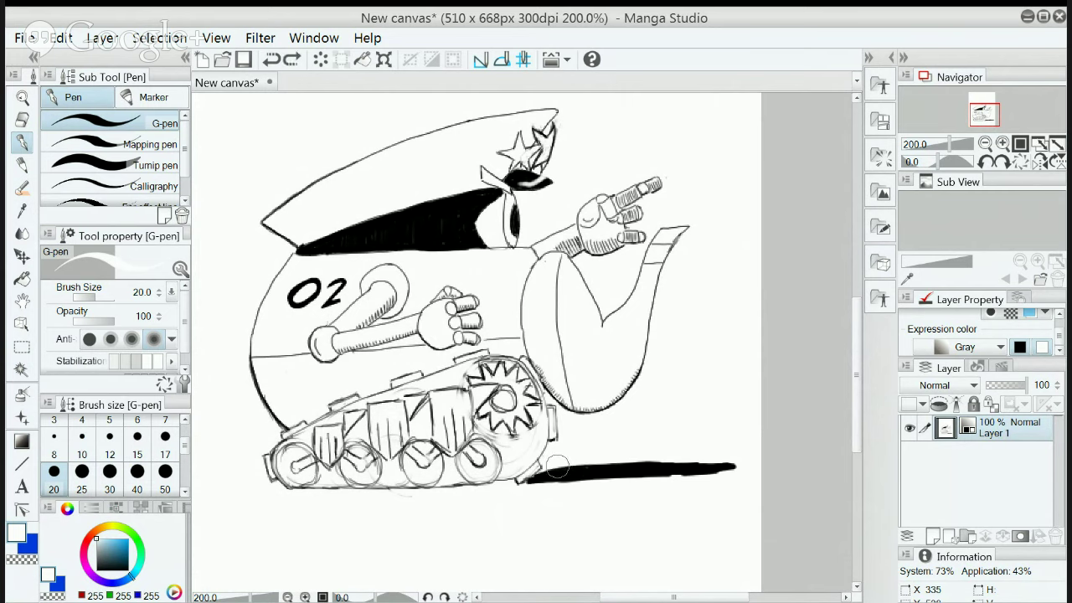
drag(556, 467, 589, 462)
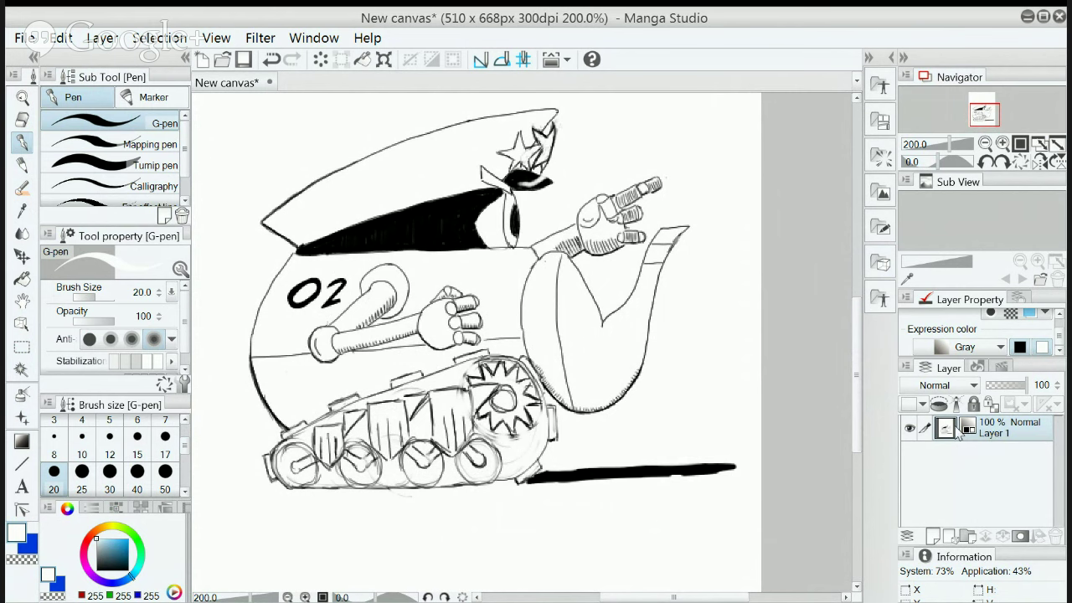
Set the text size to 10 and start a text entry above the character's cap
scroll(490, 325, down, 5)
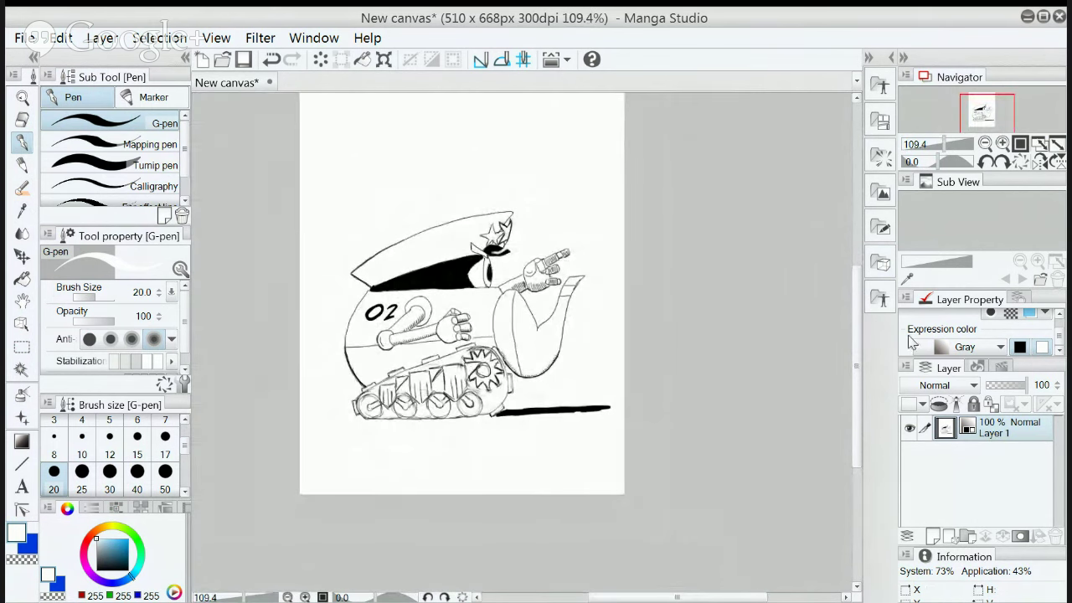
scroll(862, 333, up, 1)
scroll(860, 333, up, 2)
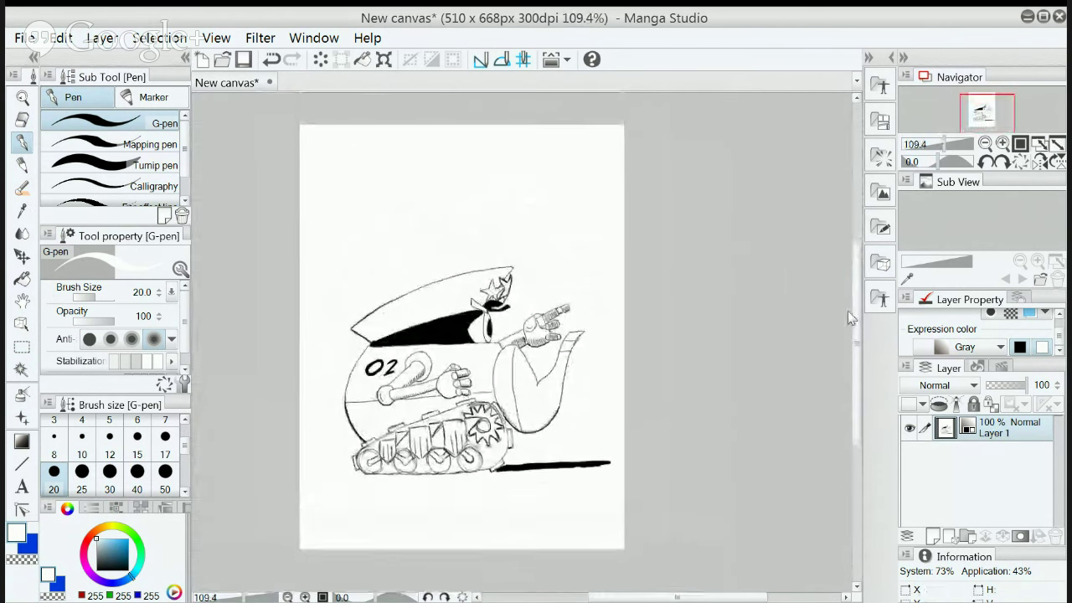
click(23, 486)
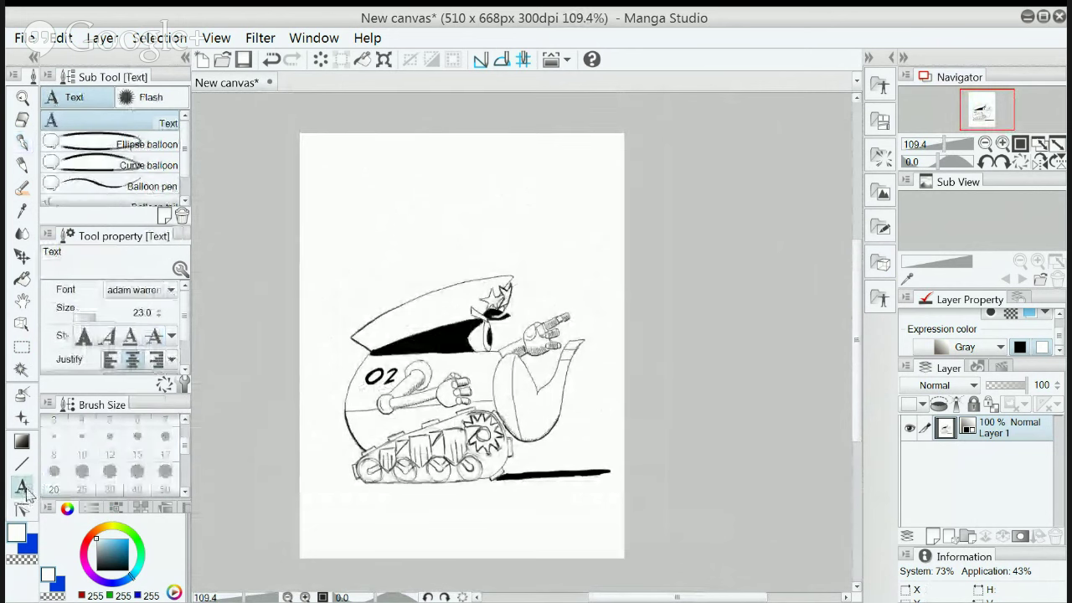
click(158, 317)
drag(160, 322, 159, 327)
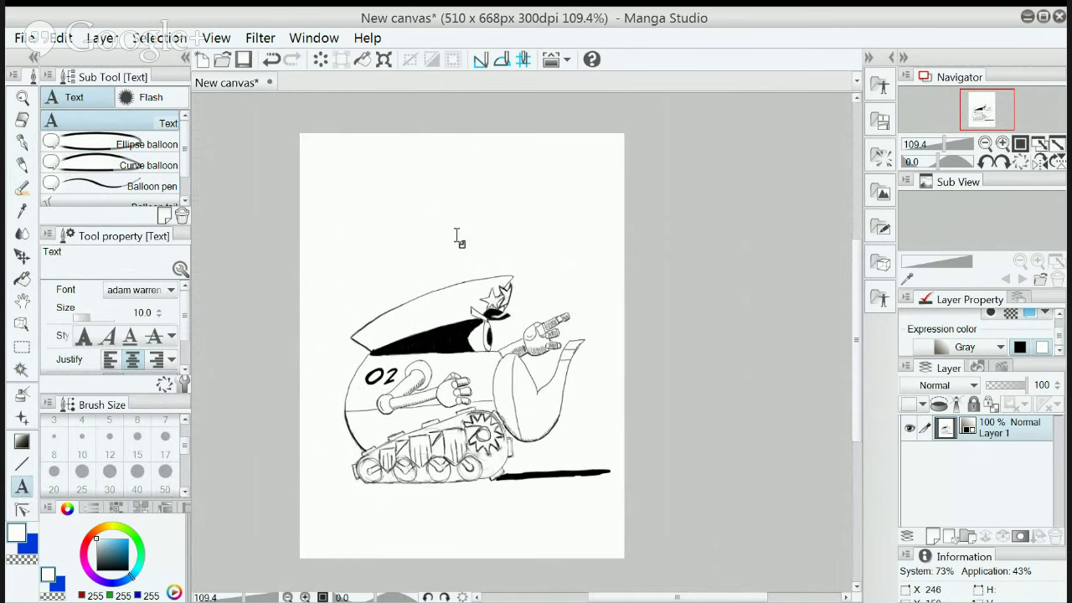
click(359, 235)
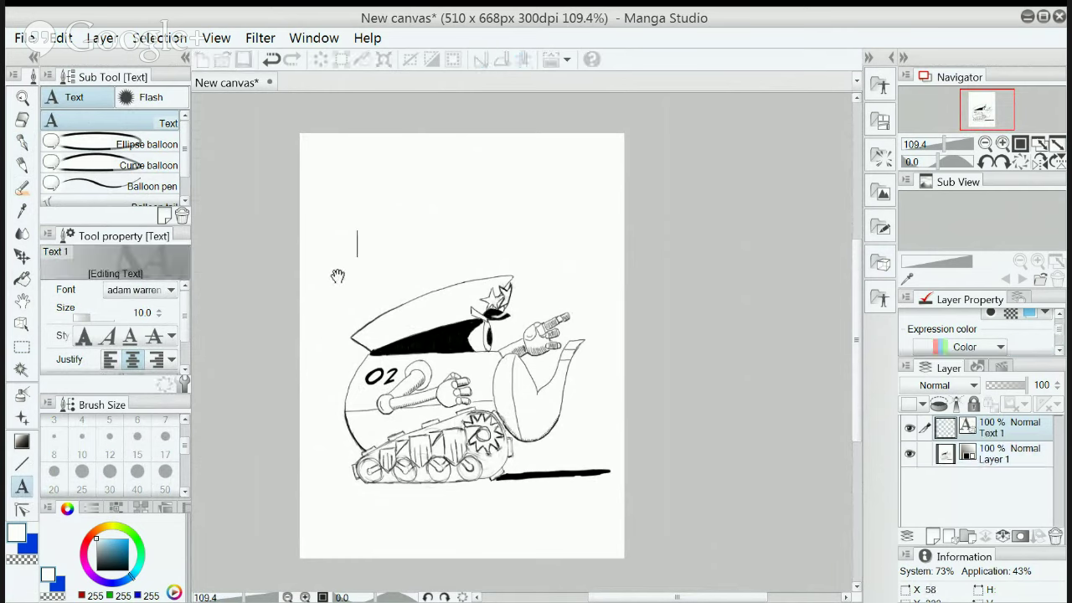
text(Hey)
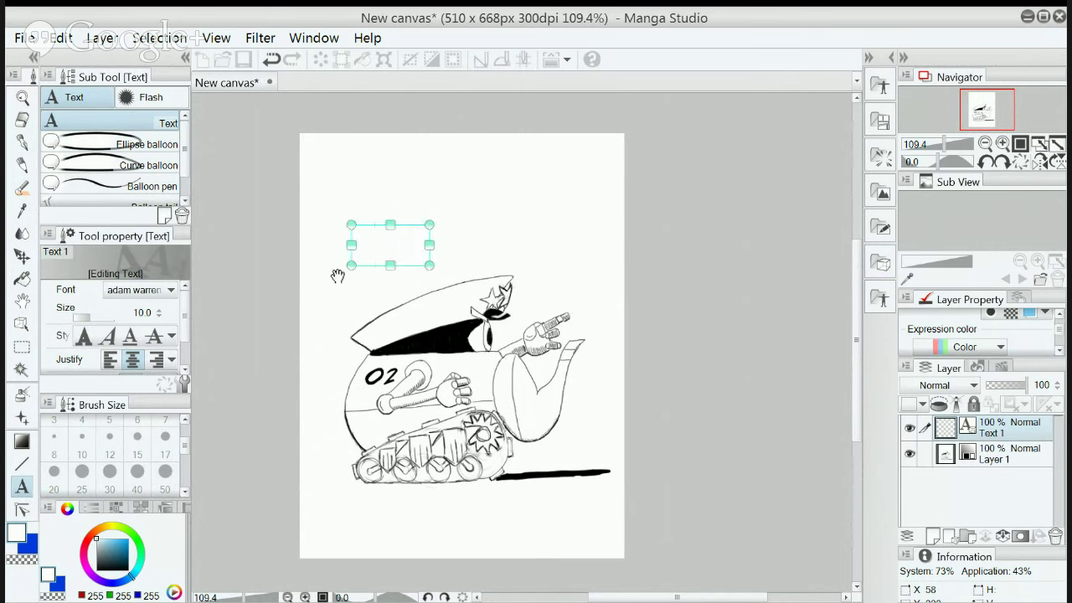
key(BackSpace)
key(BackSpace)
key(BackSpace)
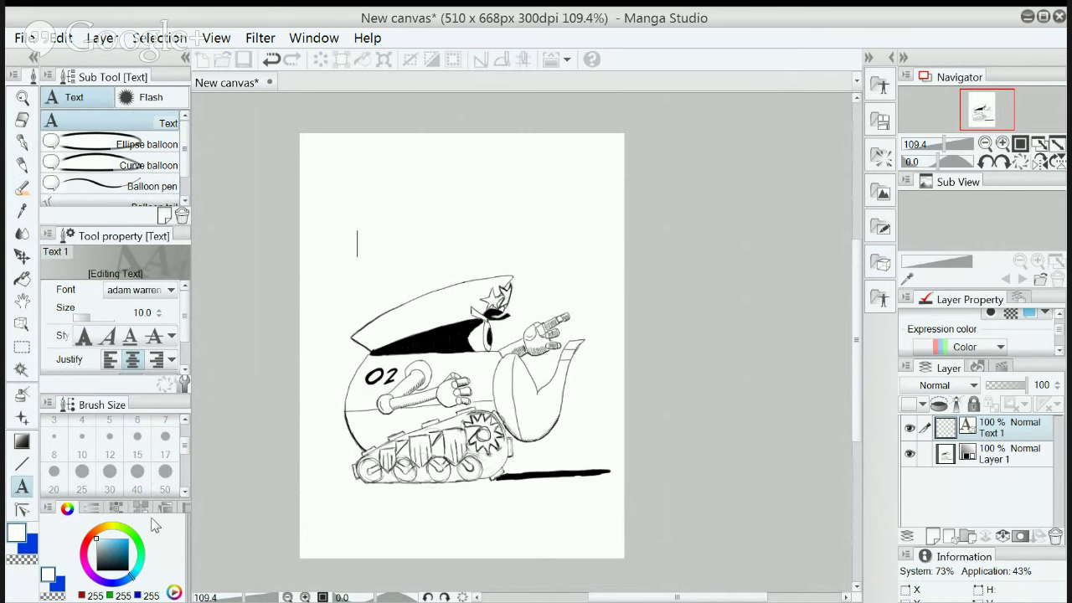
Set the text color to black and enter the title "TEABOT 5-10" above the cap
click(128, 568)
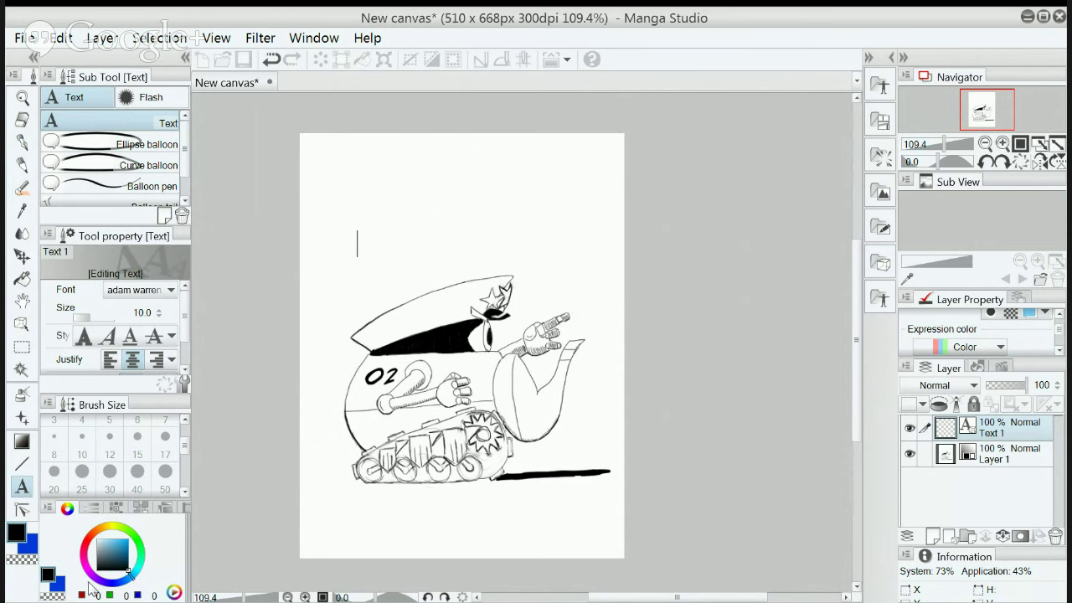
text(TEAB)
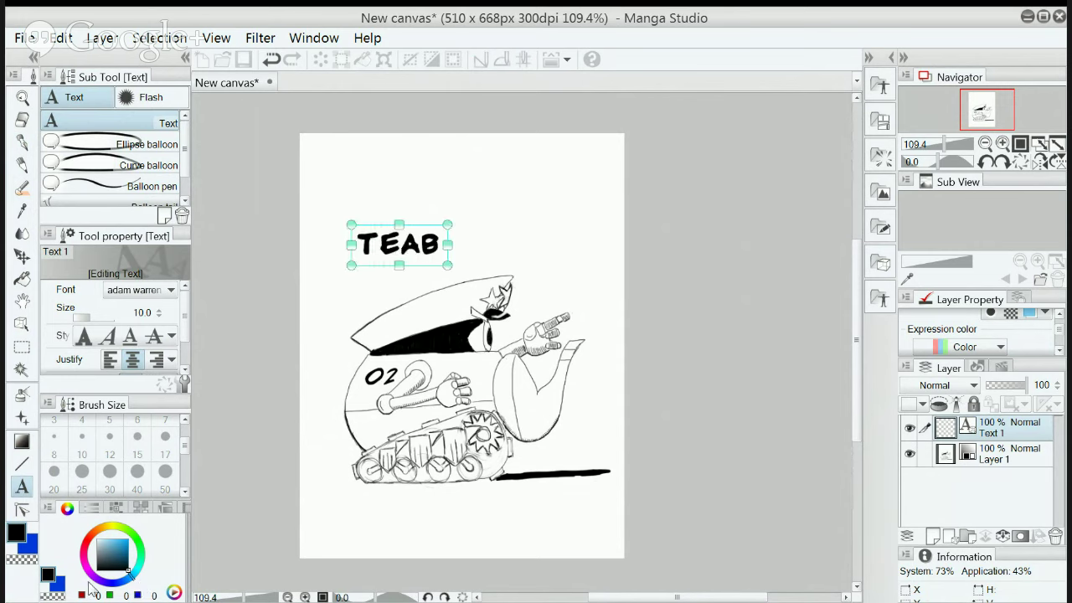
text(OT)
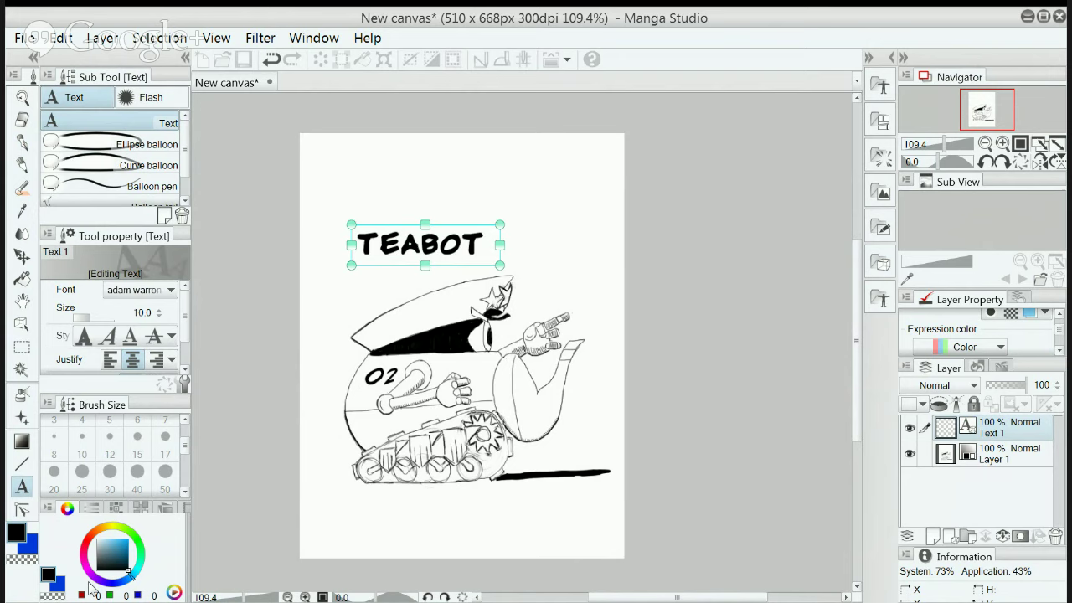
text(5-10)
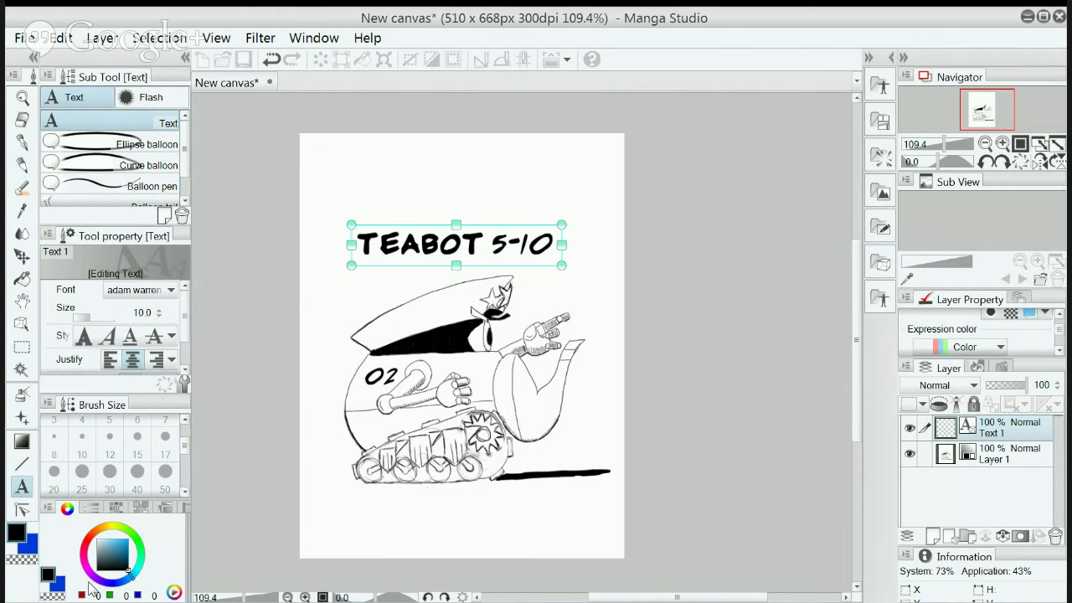
Reduce the size of the whole "TEABOT 5-10" title to 6
key(shift+Left)
key(shift+Left)
key(shift+Left)
key(shift+Left)
key(shift+Left)
key(shift+Left)
key(shift+Left)
key(shift+Left)
key(shift+Left)
key(shift+Left)
key(shift+Left)
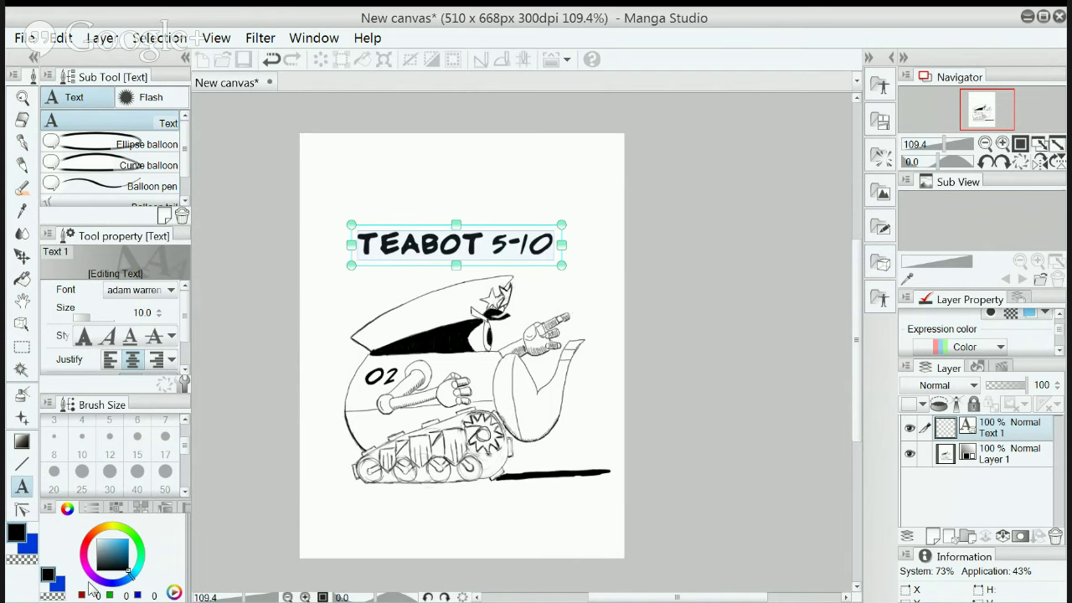
click(158, 318)
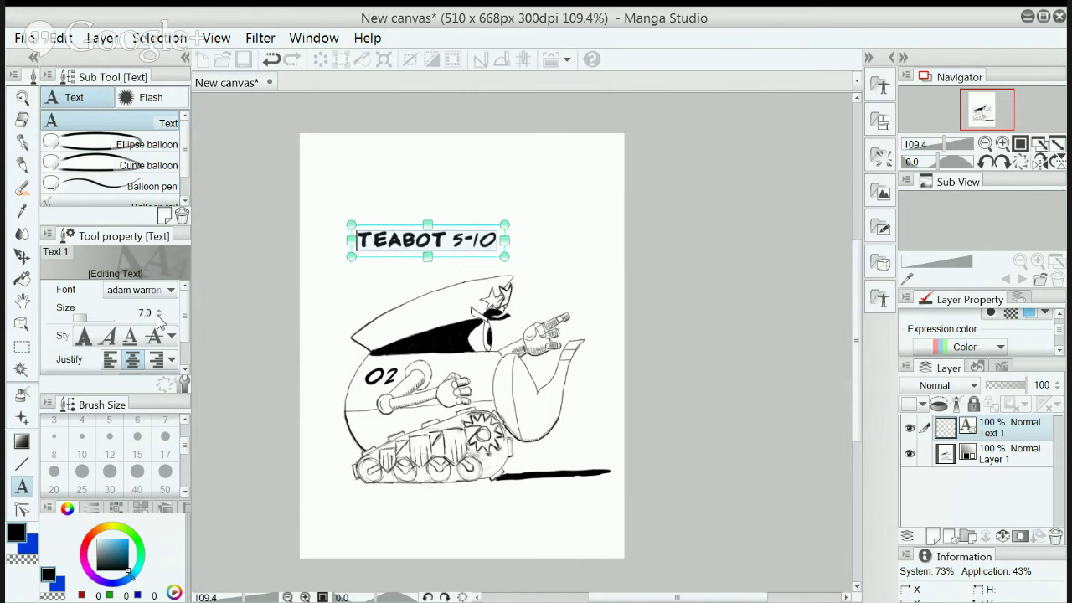
click(159, 318)
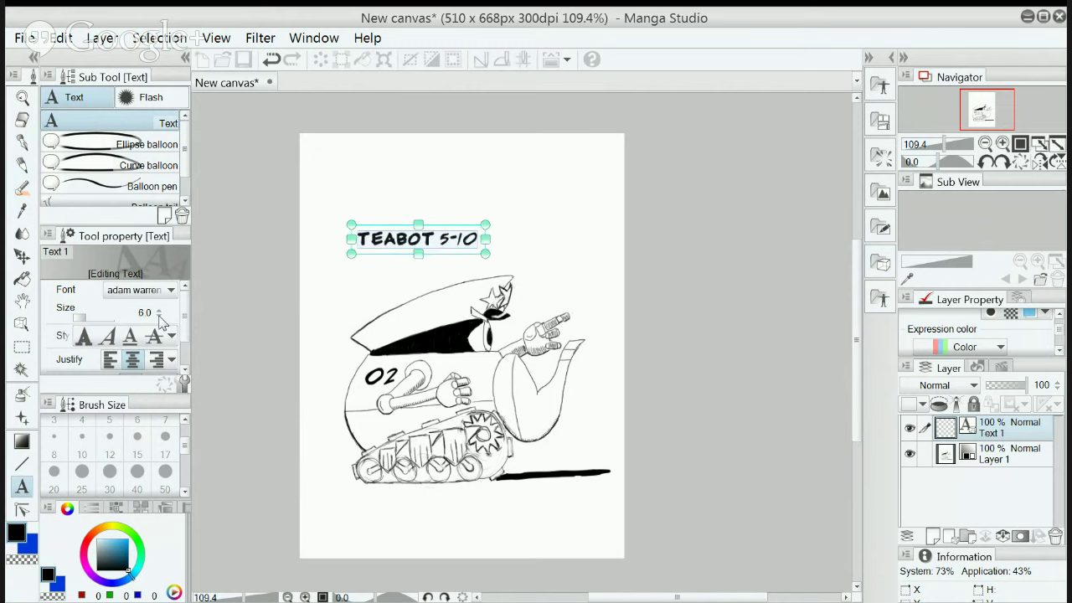
Reduce the "TEABOT 5-10" title to size 5 and move it slightly left, above the rear of the cap
click(159, 318)
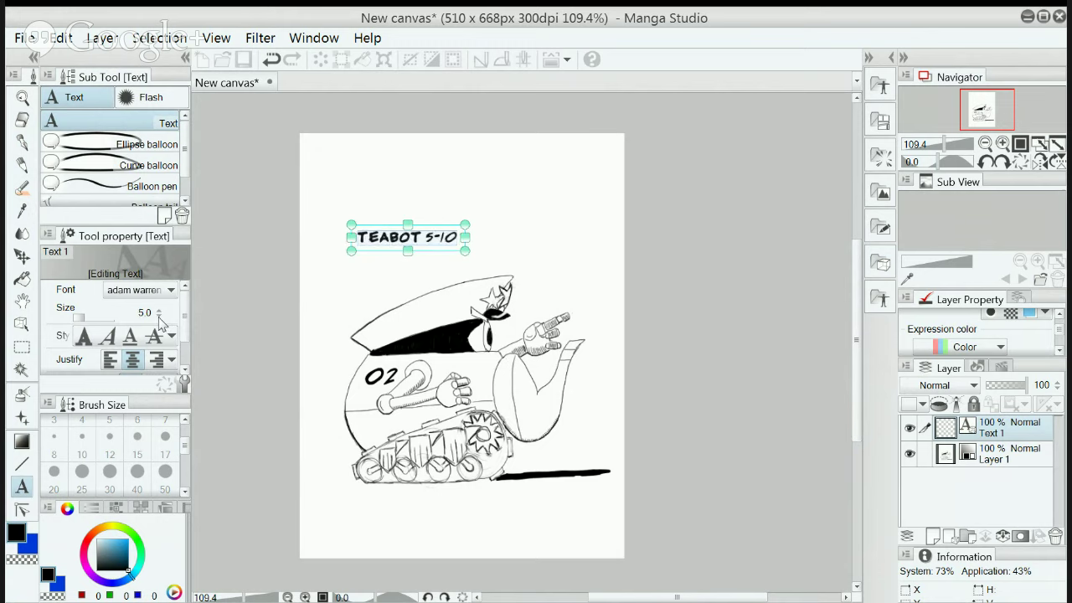
click(21, 256)
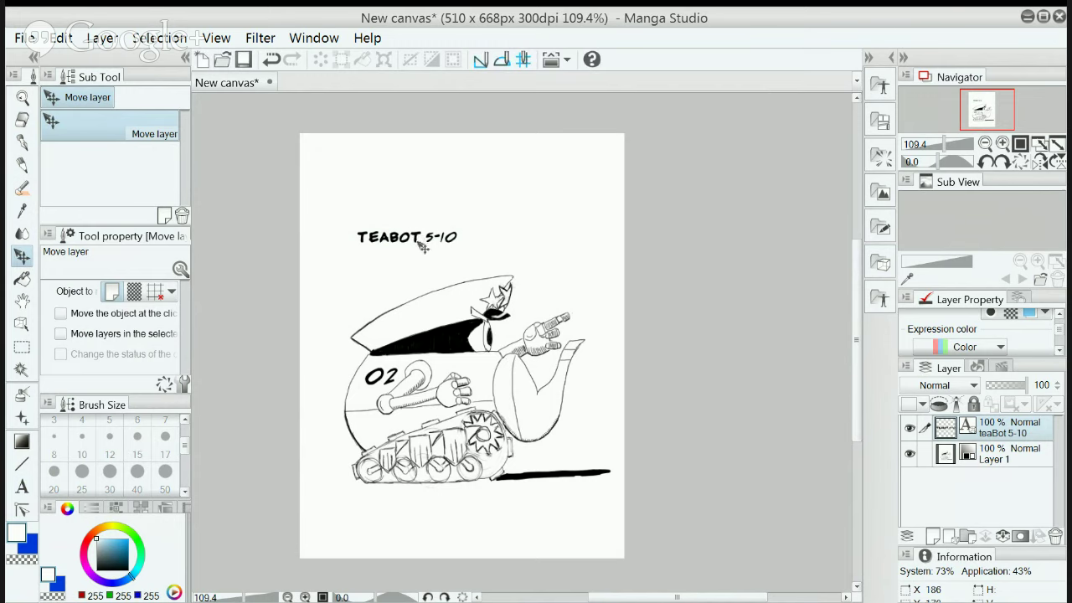
drag(424, 247, 392, 252)
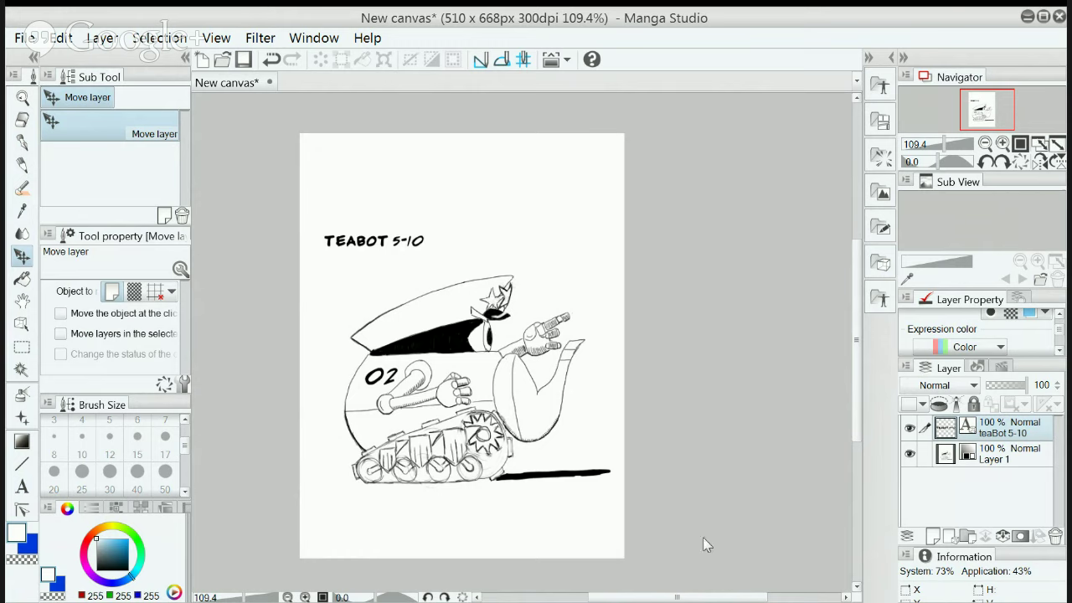
Merge the title layer into Layer 1 and resample the image to 458 x 600 px at 72 dpi
key(ctrl+e)
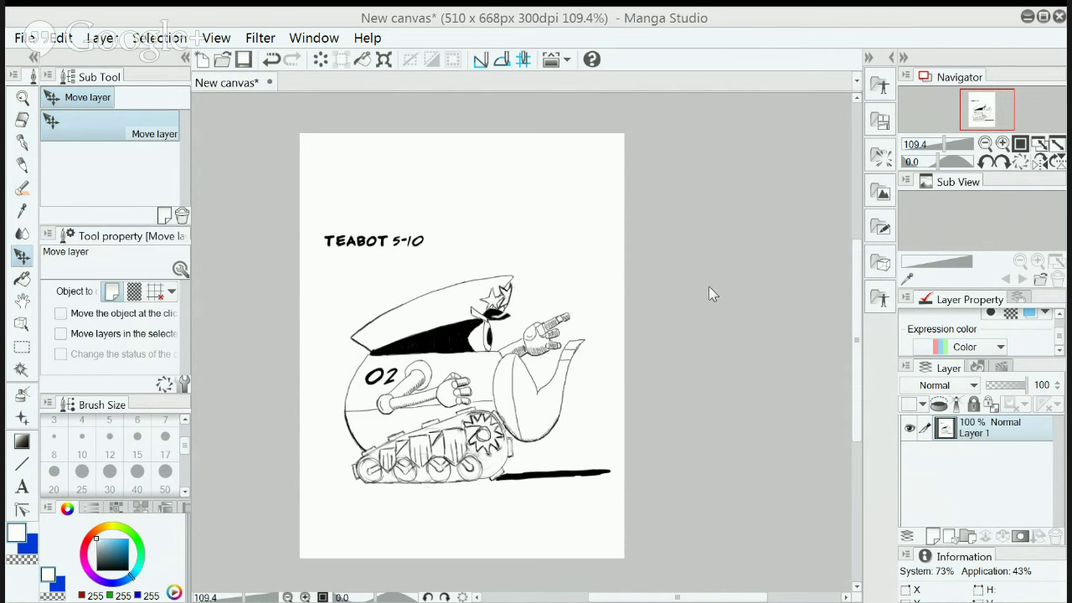
key(ctrl+z)
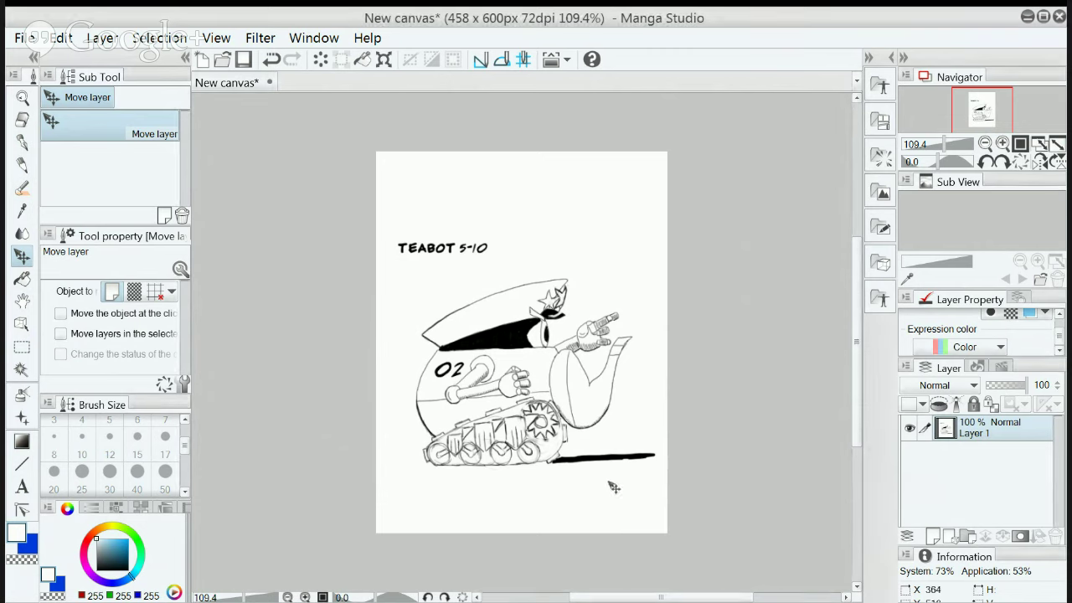
Ink the wavy outer edge of a steam cloud rising from the spout with the G-pen at size 5 in black
scroll(632, 414, up, 3)
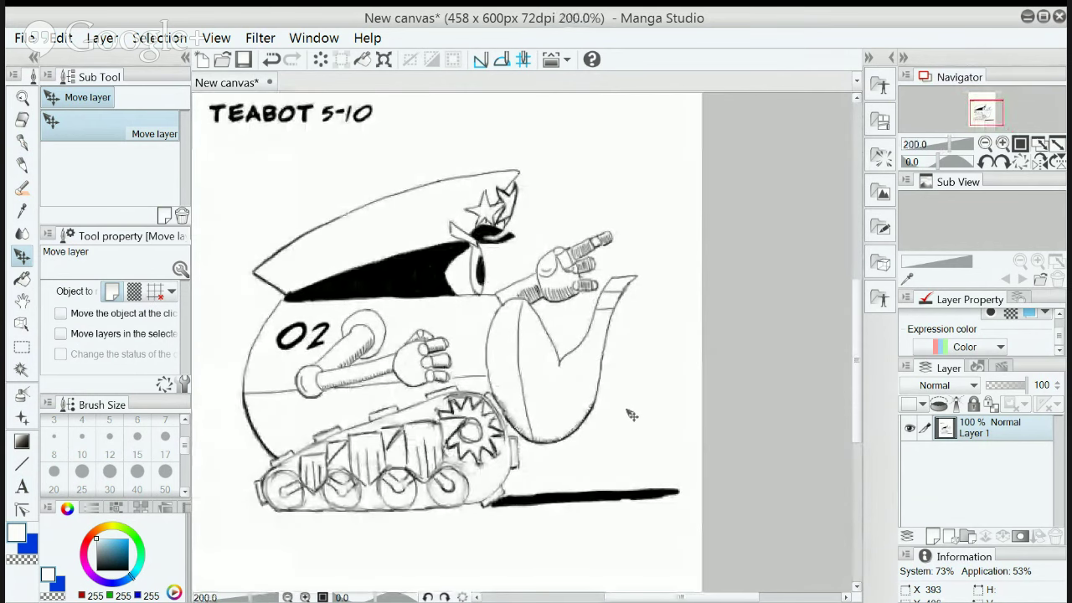
drag(855, 335, 856, 302)
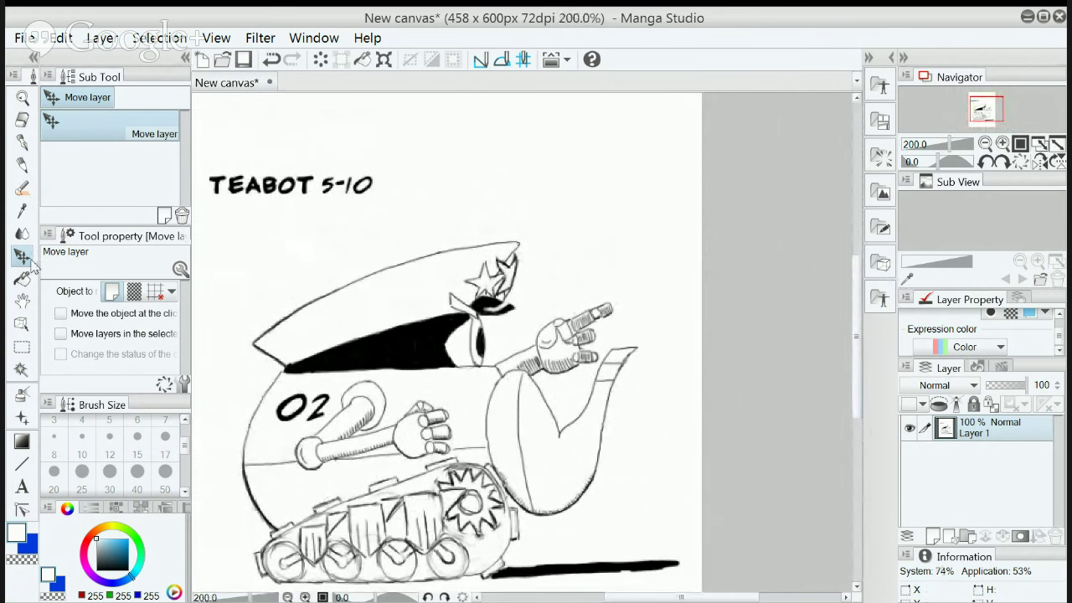
click(22, 143)
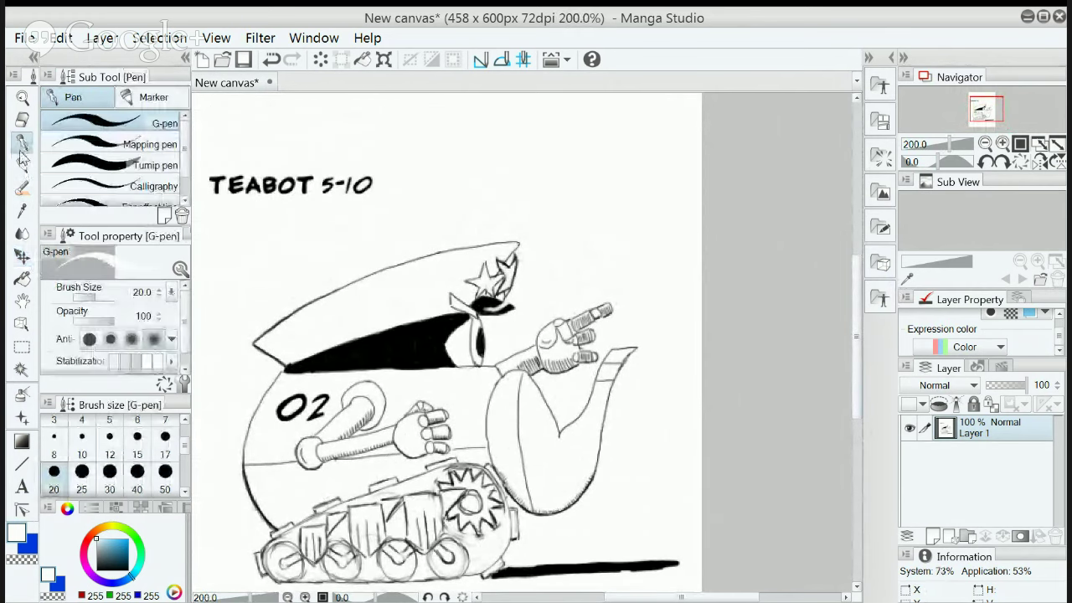
click(110, 435)
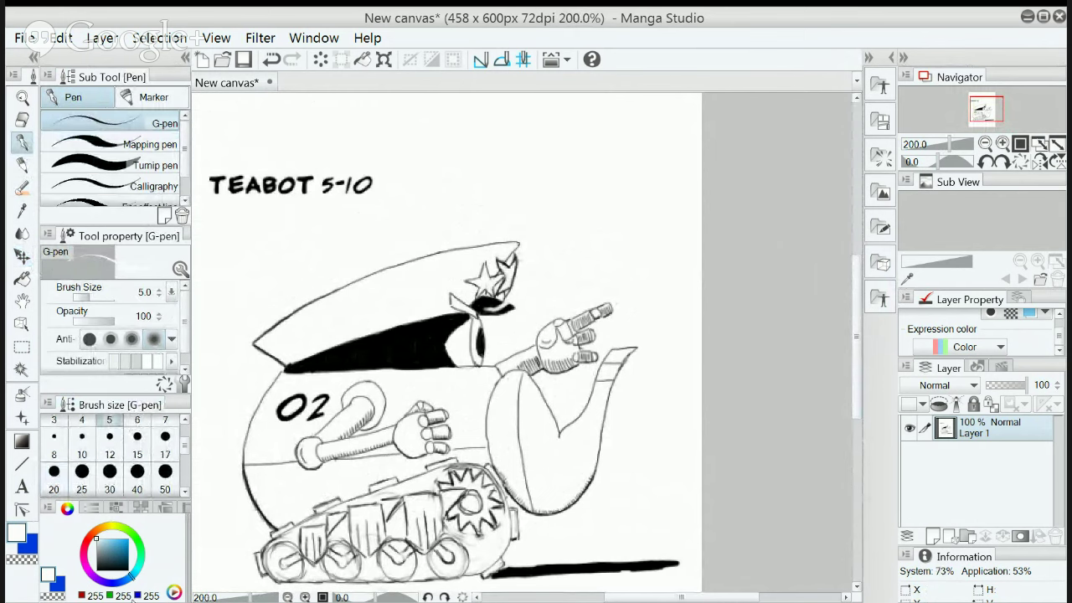
click(127, 569)
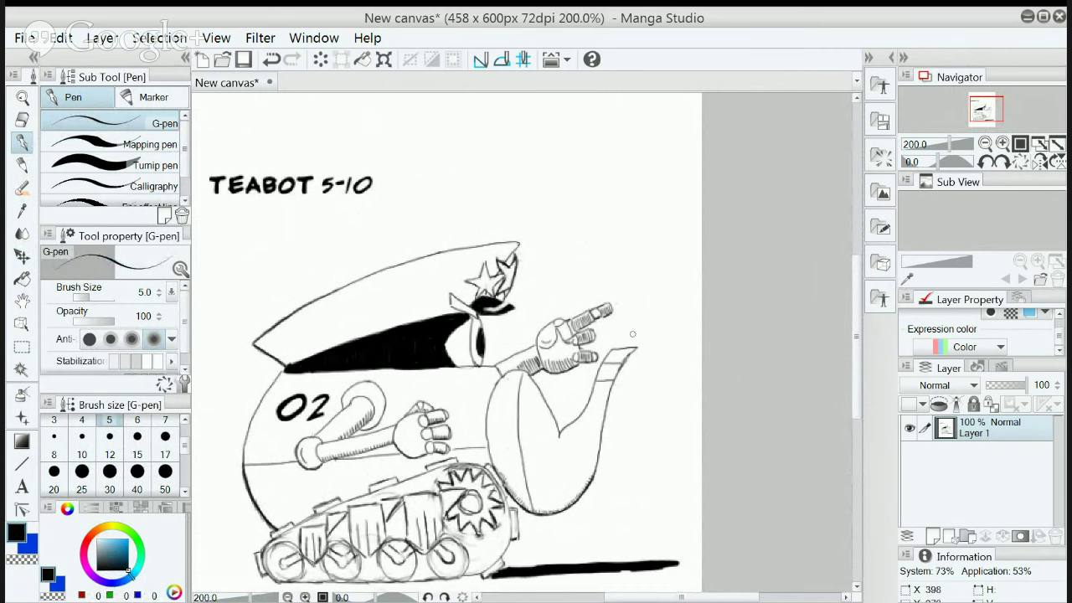
mouse_move(633, 331)
mouse_down()
mouse_move(683, 289)
mouse_move(656, 214)
mouse_move(591, 185)
mouse_move(595, 166)
mouse_move(543, 166)
mouse_up()
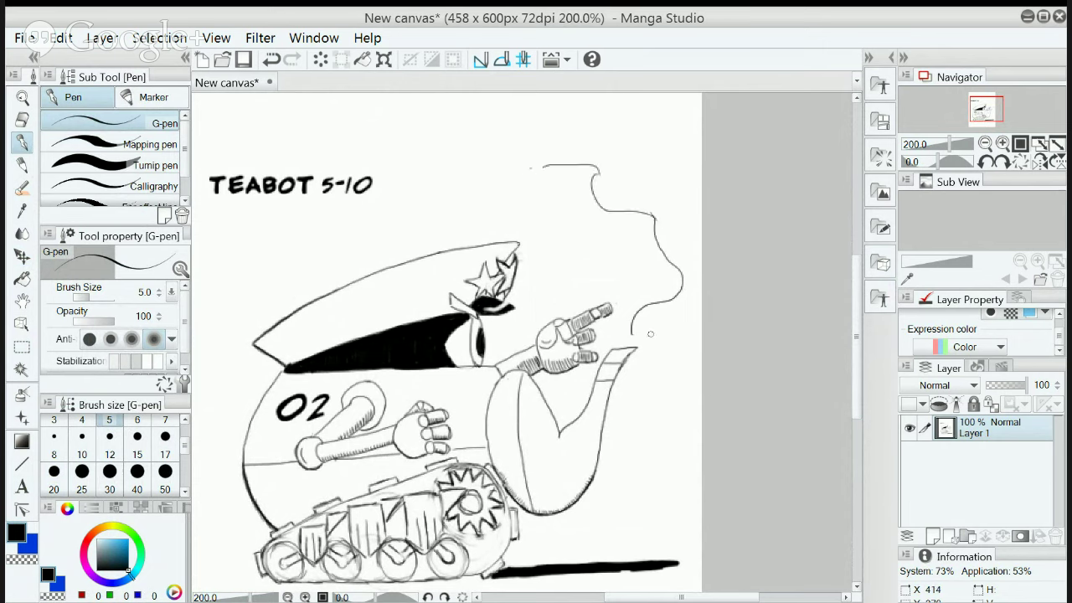
Ink the curling inner edge of the steam from the spout up toward the title, undoing and redrawing the small inner swirl
mouse_move(628, 332)
mouse_down()
mouse_move(593, 263)
mouse_move(599, 270)
mouse_move(607, 242)
mouse_move(608, 266)
mouse_move(632, 252)
mouse_move(599, 240)
mouse_up()
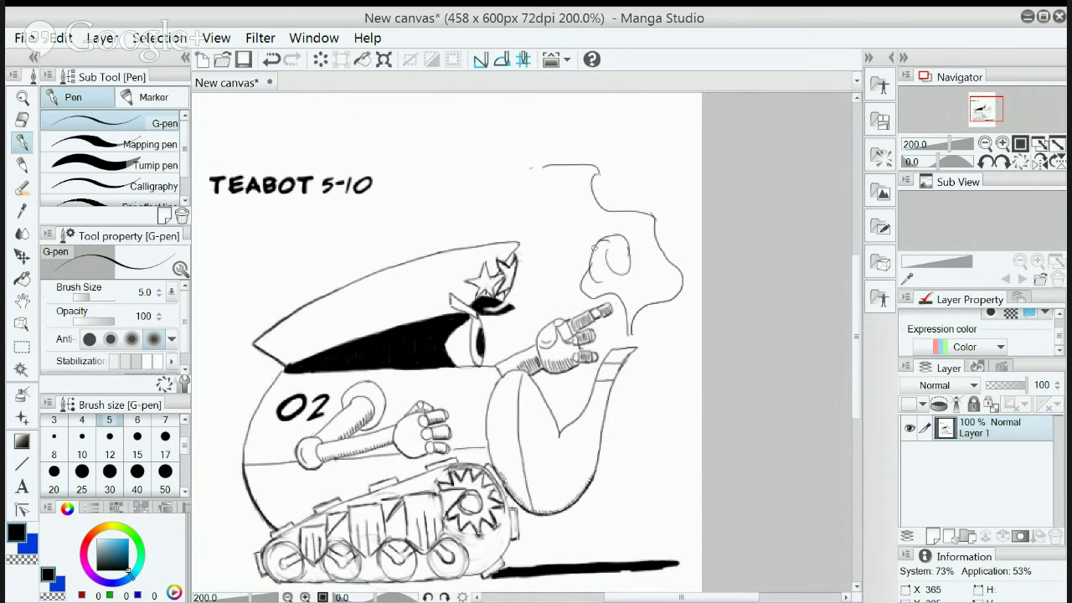
key(ctrl+z)
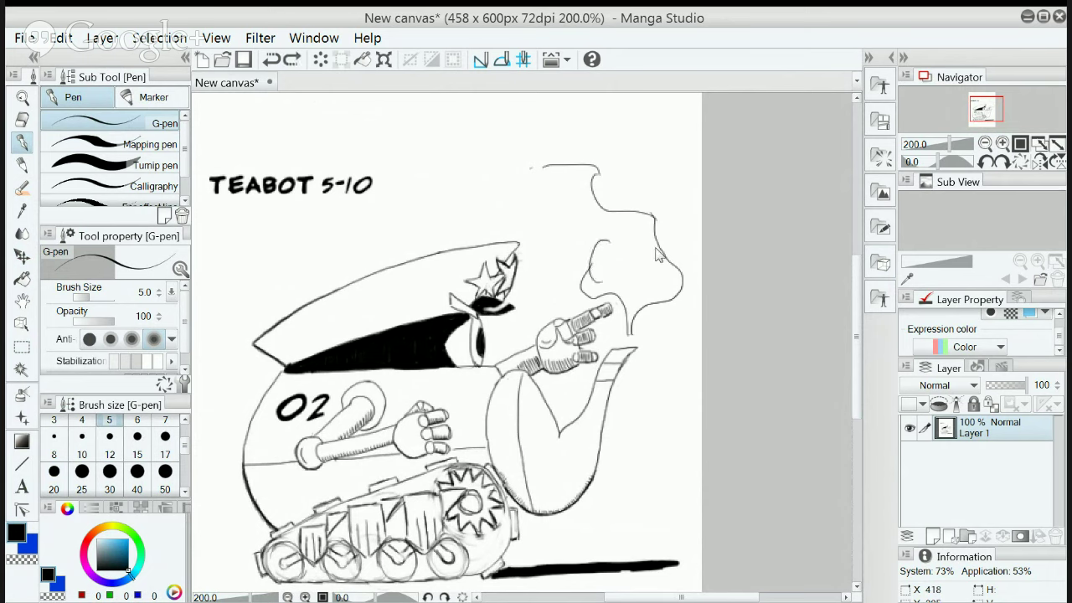
key(ctrl+z)
drag(592, 263, 601, 268)
key(ctrl+z)
mouse_move(593, 267)
mouse_down()
mouse_move(595, 278)
mouse_move(607, 272)
mouse_move(566, 228)
mouse_move(544, 237)
mouse_move(553, 211)
mouse_move(507, 203)
mouse_move(491, 181)
mouse_move(505, 166)
mouse_up()
mouse_move(556, 182)
mouse_down()
mouse_move(532, 145)
mouse_move(497, 155)
mouse_move(472, 143)
mouse_move(462, 159)
mouse_move(490, 162)
mouse_up()
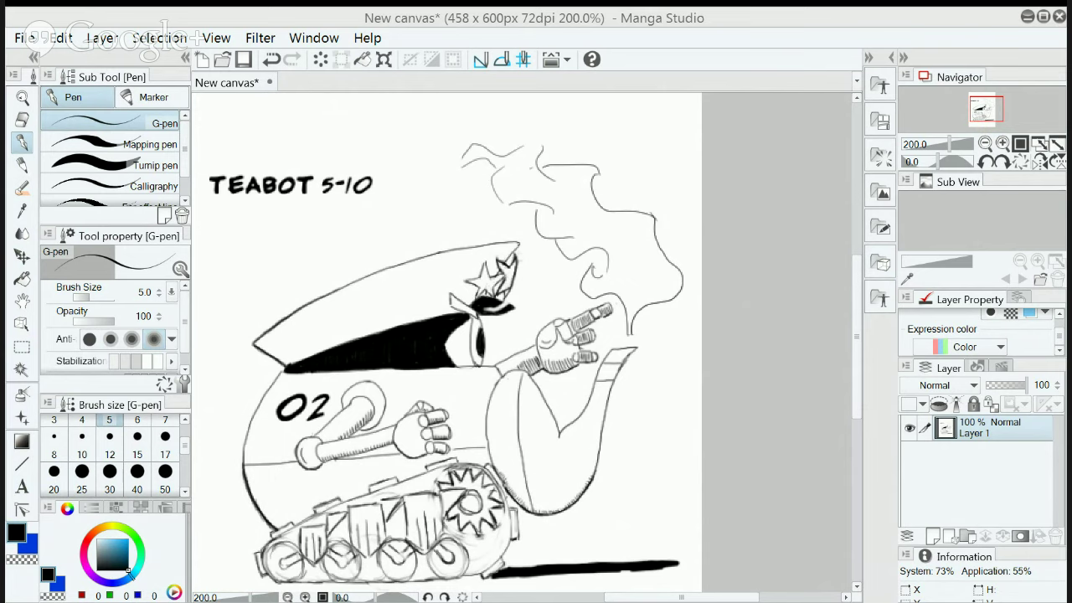
click(1026, 16)
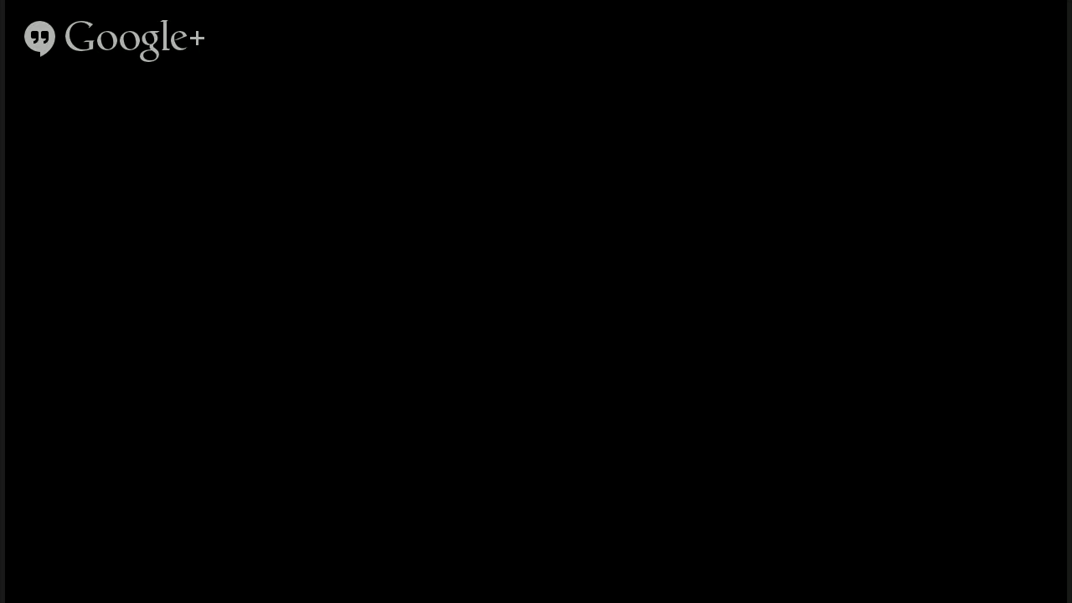